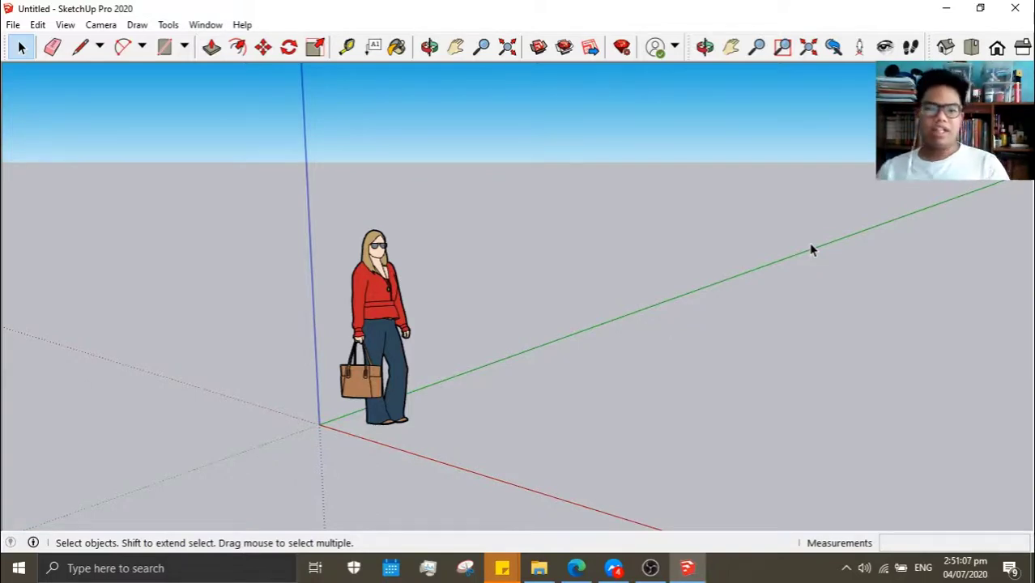
Orbit and zoom the view around the scale figure at the origin
mouse_move(783, 257)
middle_mouse_down()
mouse_move(772, 243)
mouse_move(776, 266)
middle_mouse_up()
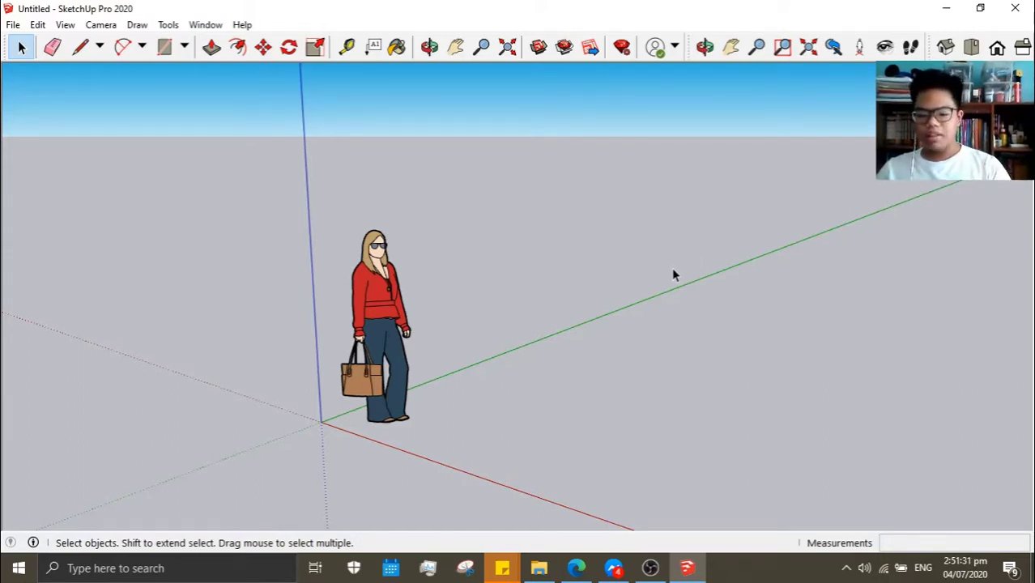
middle_click(679, 287)
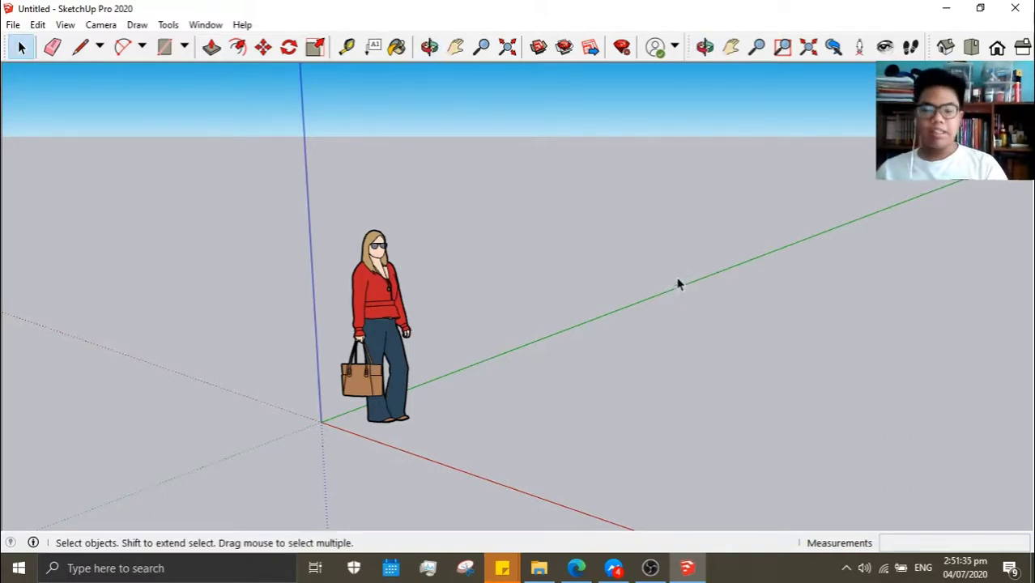
middle_click(700, 235)
middle_click(559, 266)
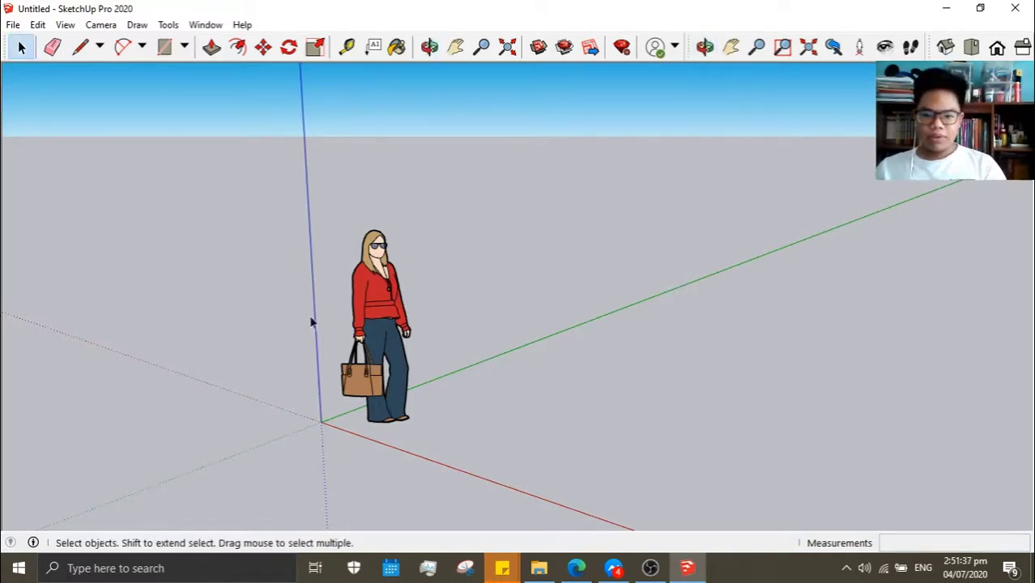
middle_click(536, 260)
mouse_move(504, 279)
middle_mouse_down()
mouse_move(538, 353)
mouse_move(603, 342)
mouse_move(622, 178)
mouse_move(465, 361)
mouse_move(504, 256)
mouse_move(591, 309)
mouse_move(455, 342)
mouse_move(677, 289)
mouse_move(469, 319)
mouse_move(524, 318)
mouse_move(570, 250)
middle_mouse_up()
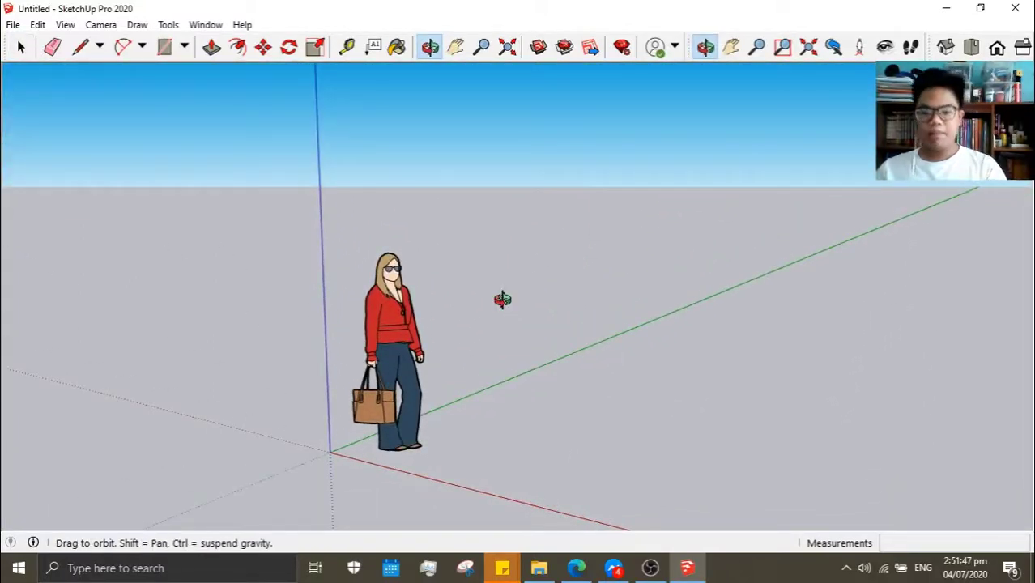
mouse_move(502, 299)
middle_mouse_down()
mouse_move(522, 261)
mouse_move(298, 245)
mouse_move(674, 368)
mouse_move(324, 231)
mouse_move(402, 238)
mouse_move(723, 224)
mouse_move(375, 186)
mouse_move(185, 365)
mouse_move(754, 361)
mouse_move(218, 363)
mouse_move(311, 264)
mouse_move(604, 160)
mouse_move(763, 312)
mouse_move(867, 324)
mouse_move(402, 435)
mouse_move(296, 352)
mouse_move(707, 362)
mouse_move(649, 325)
mouse_move(623, 392)
mouse_move(559, 319)
middle_mouse_up()
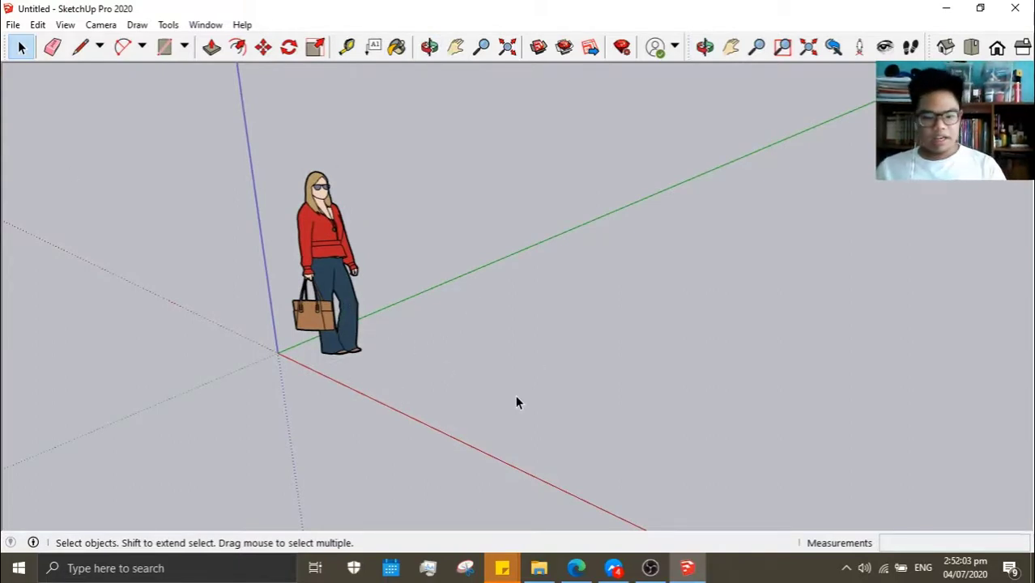
middle_click_drag(558, 370, 607, 351)
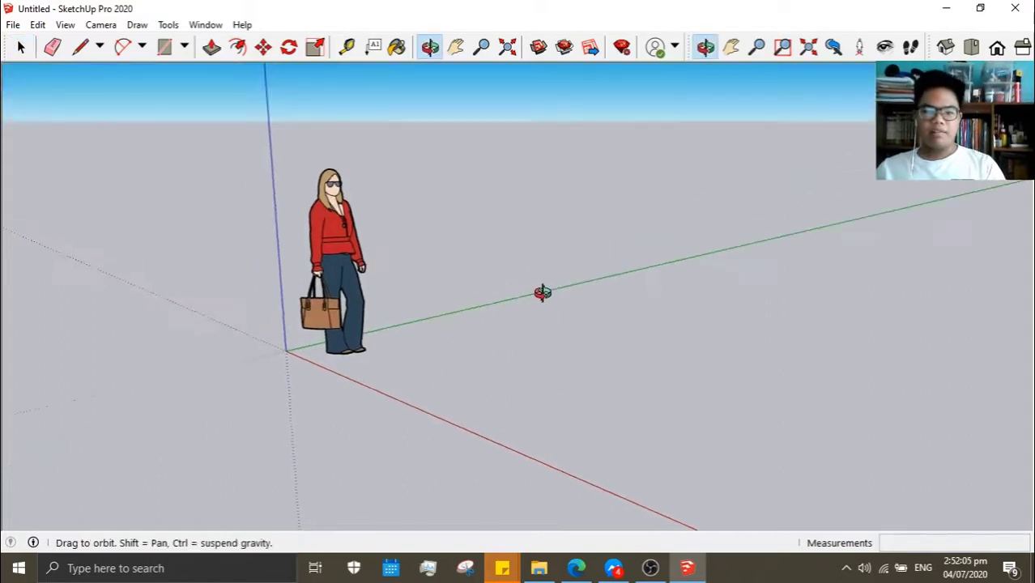
mouse_move(462, 303)
middle_mouse_down()
mouse_move(259, 282)
mouse_move(768, 278)
mouse_move(876, 301)
mouse_move(262, 303)
mouse_move(559, 416)
mouse_move(795, 393)
mouse_move(694, 342)
mouse_move(769, 342)
mouse_move(324, 348)
mouse_move(778, 366)
mouse_move(451, 363)
mouse_move(317, 379)
mouse_move(409, 363)
mouse_move(852, 393)
mouse_move(573, 377)
mouse_move(474, 348)
middle_mouse_up()
mouse_move(657, 381)
middle_mouse_down()
mouse_move(571, 342)
mouse_move(553, 367)
middle_mouse_up()
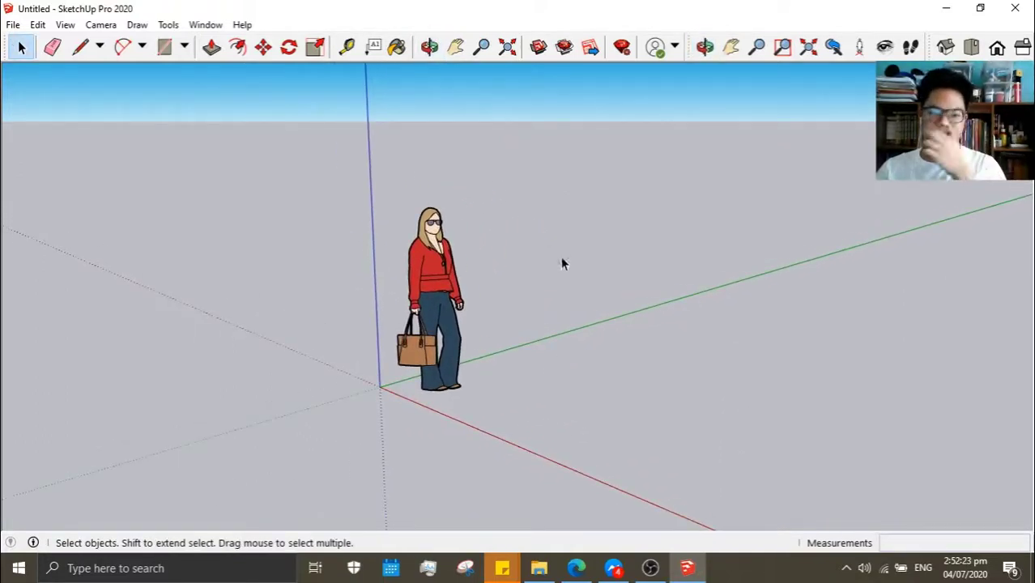
mouse_move(569, 312)
middle_mouse_down()
mouse_move(611, 352)
mouse_move(453, 389)
middle_mouse_up()
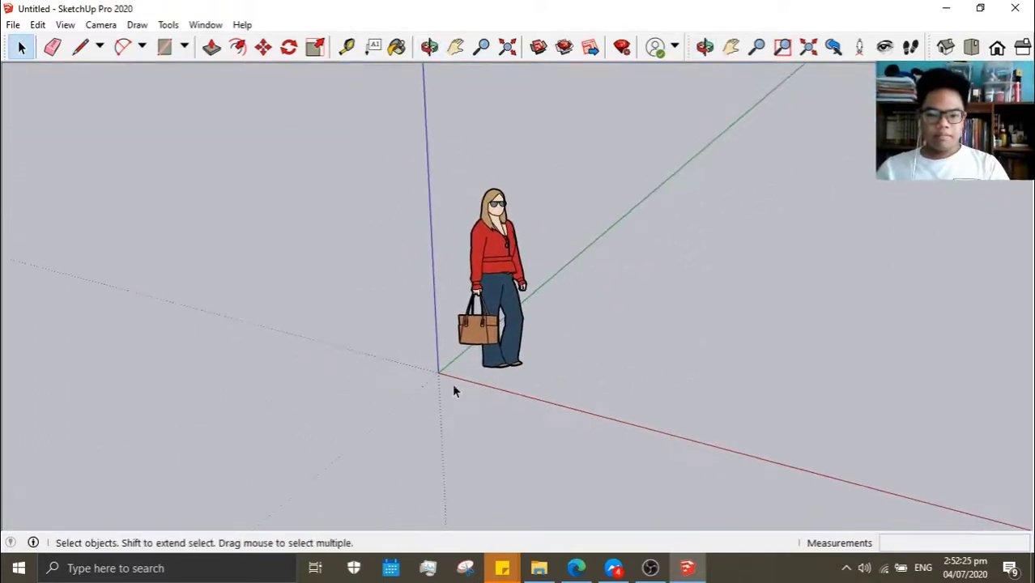
scroll(430, 396, "up", 2)
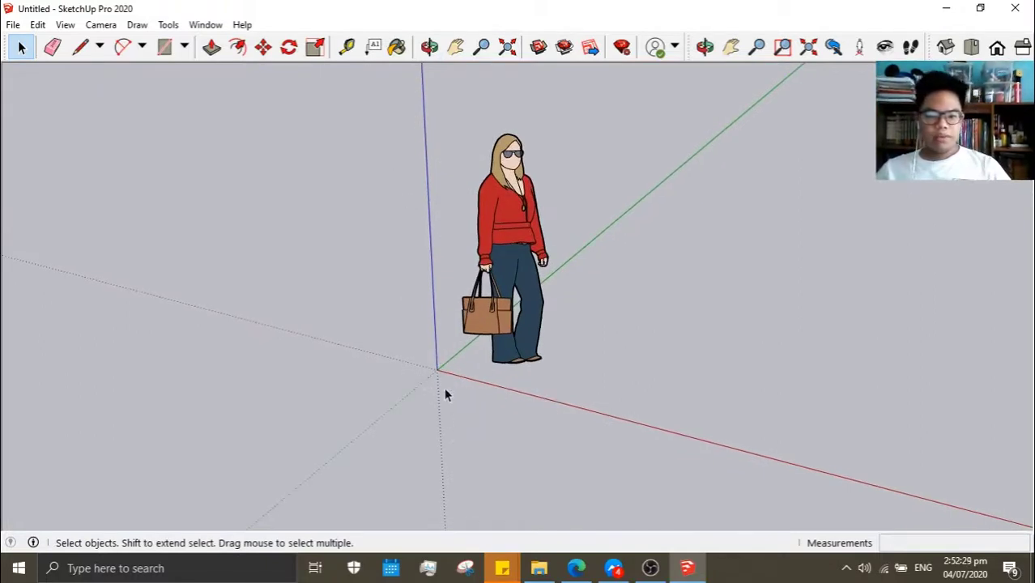
mouse_move(632, 488)
middle_mouse_down()
mouse_move(729, 455)
mouse_move(746, 428)
mouse_move(722, 400)
mouse_move(312, 381)
middle_mouse_up()
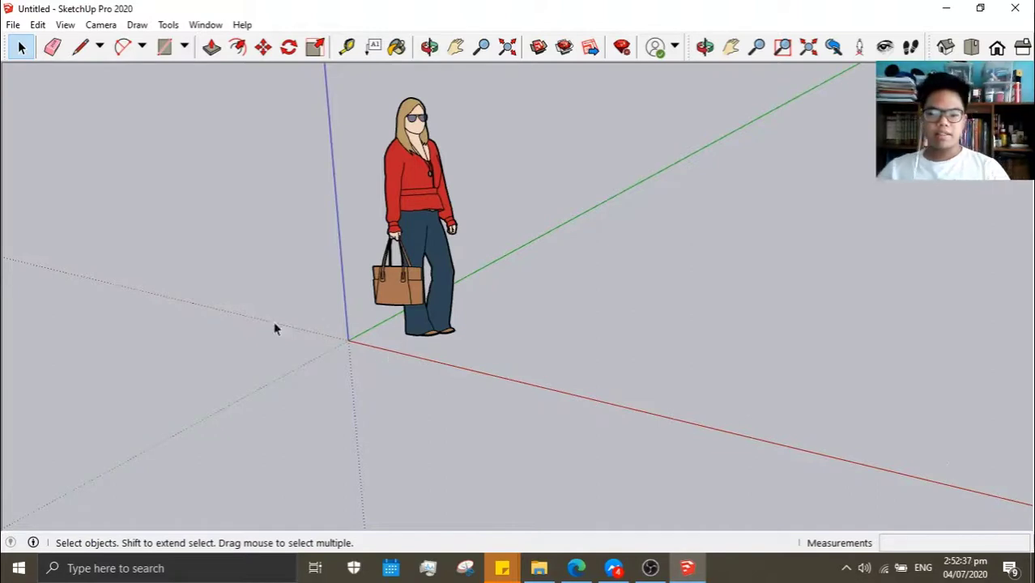
middle_click_drag(581, 430, 532, 400)
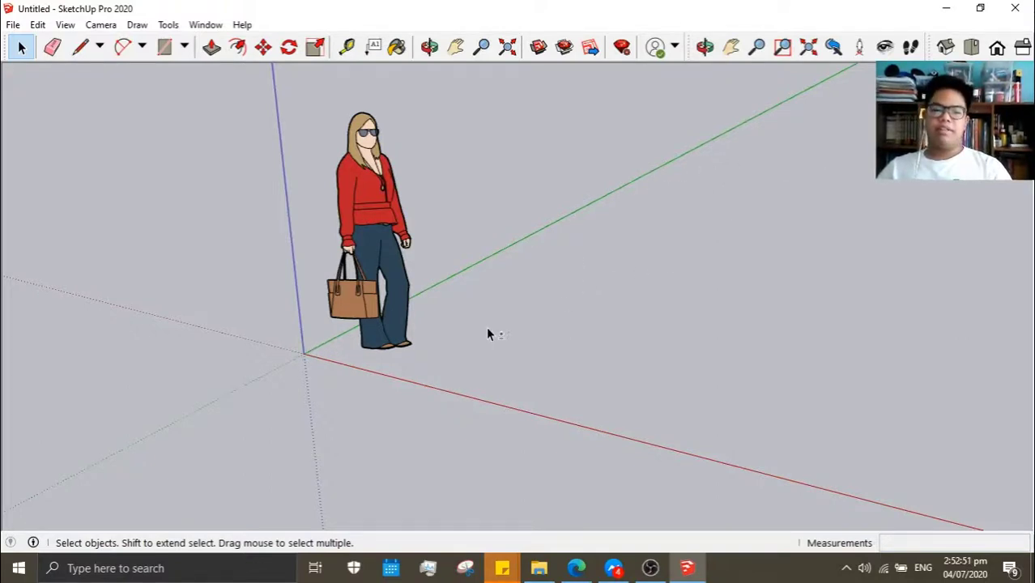
middle_click_drag(486, 327, 478, 251)
middle_click_drag(451, 198, 511, 370)
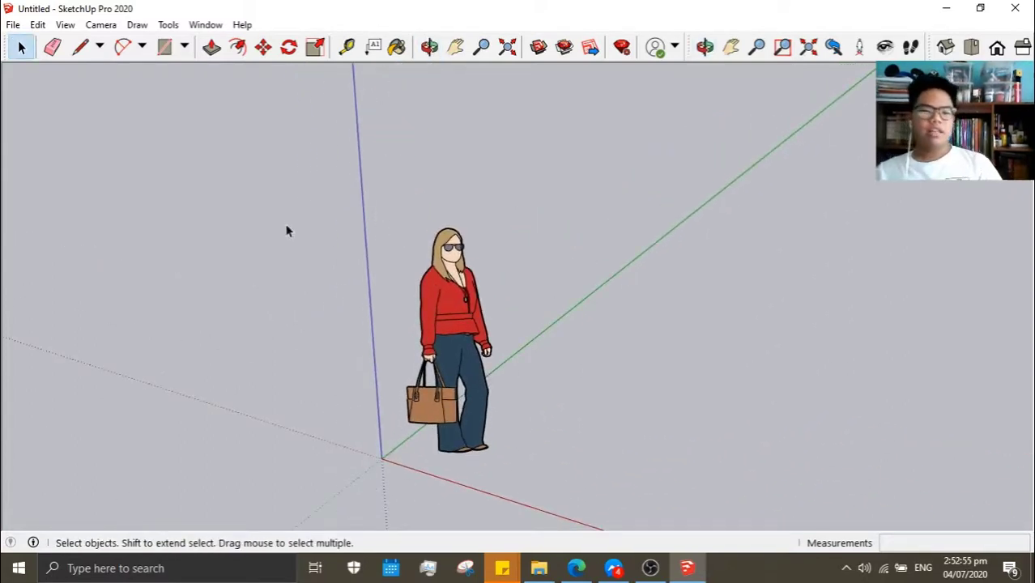
middle_click_drag(319, 301, 478, 209)
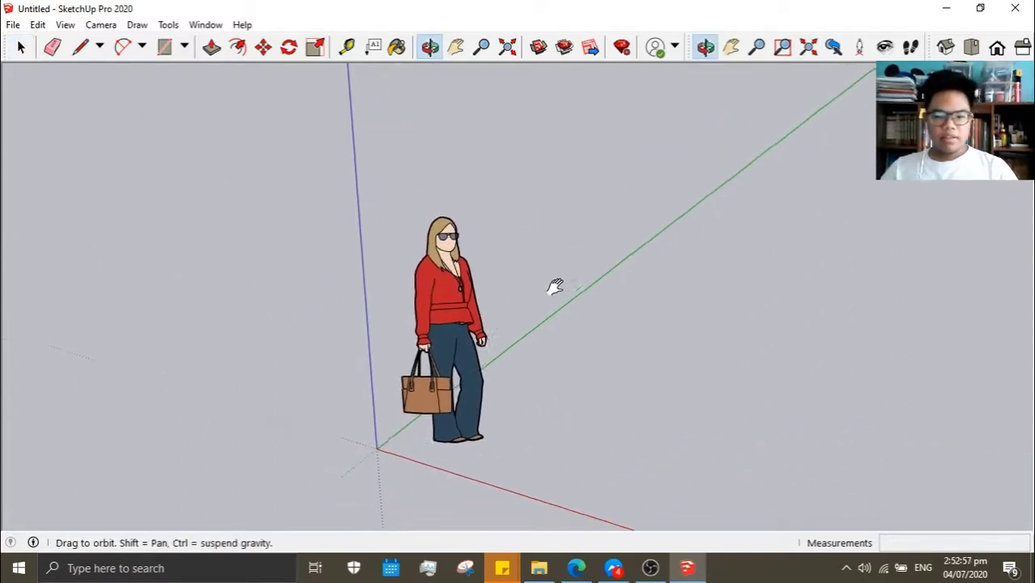
scroll(228, 352, "up", 2)
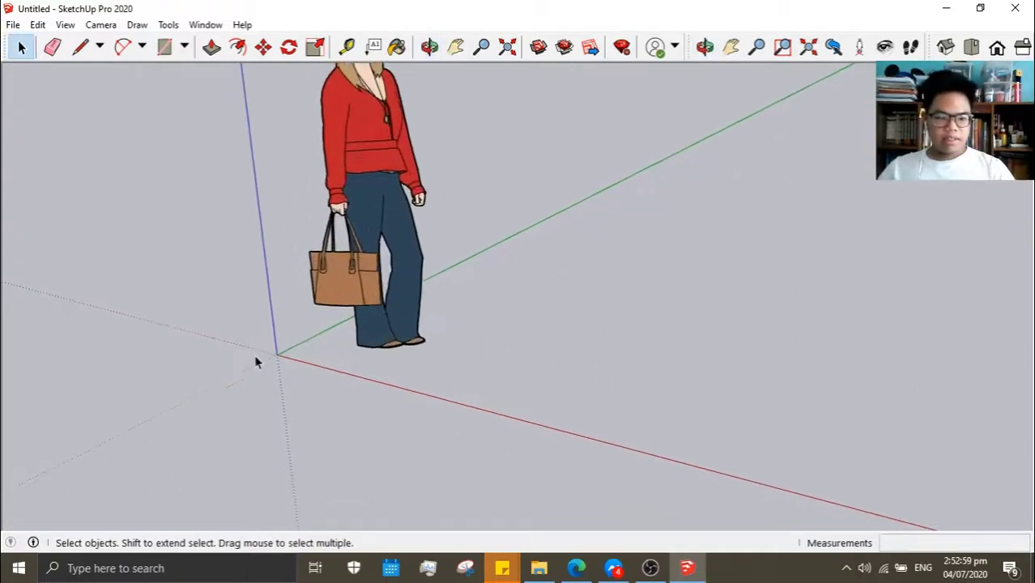
scroll(257, 359, "up", 2)
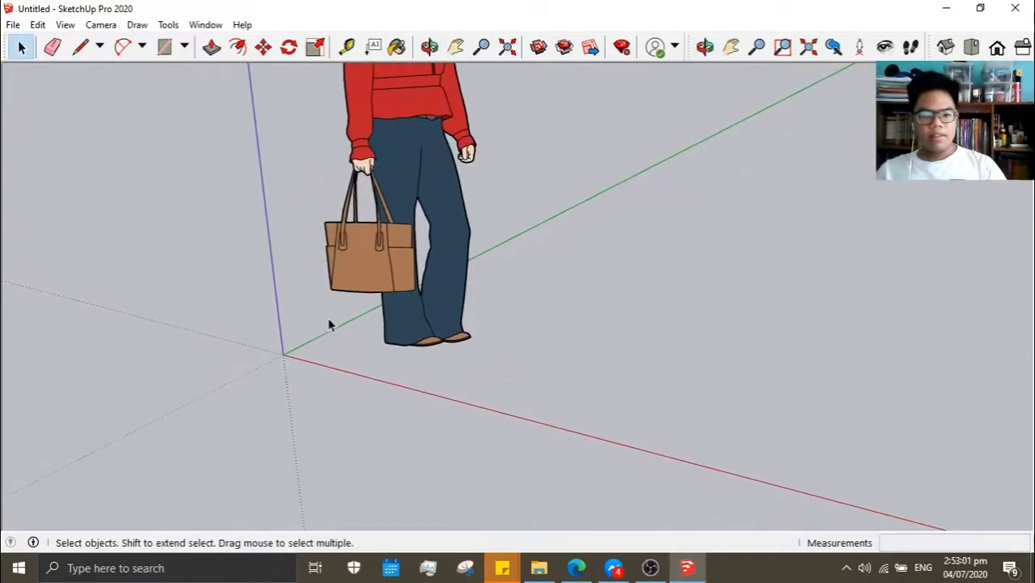
Start a line at the origin, cancel it, and reselect the Line tool
left_click(80, 47)
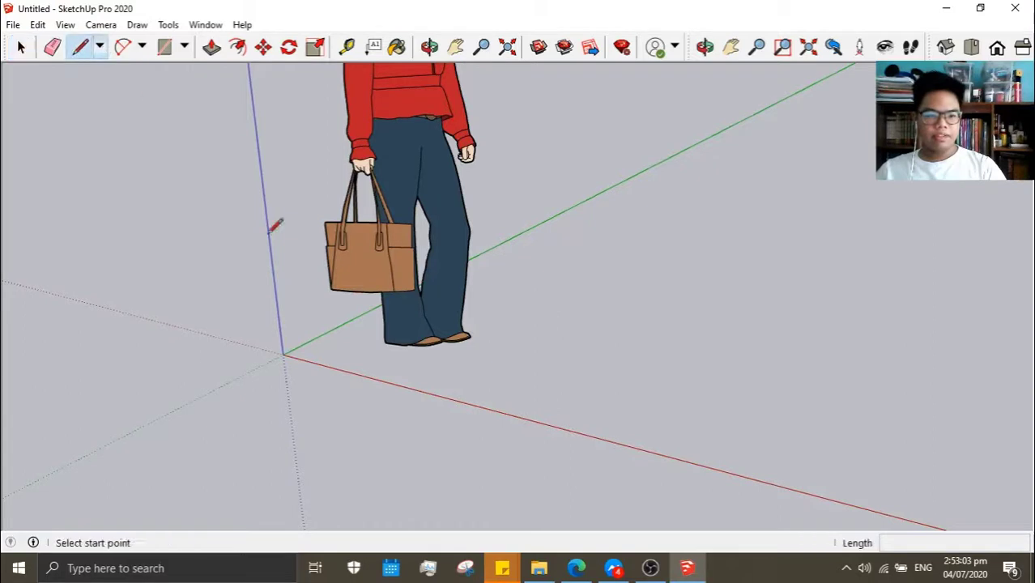
left_click(283, 354)
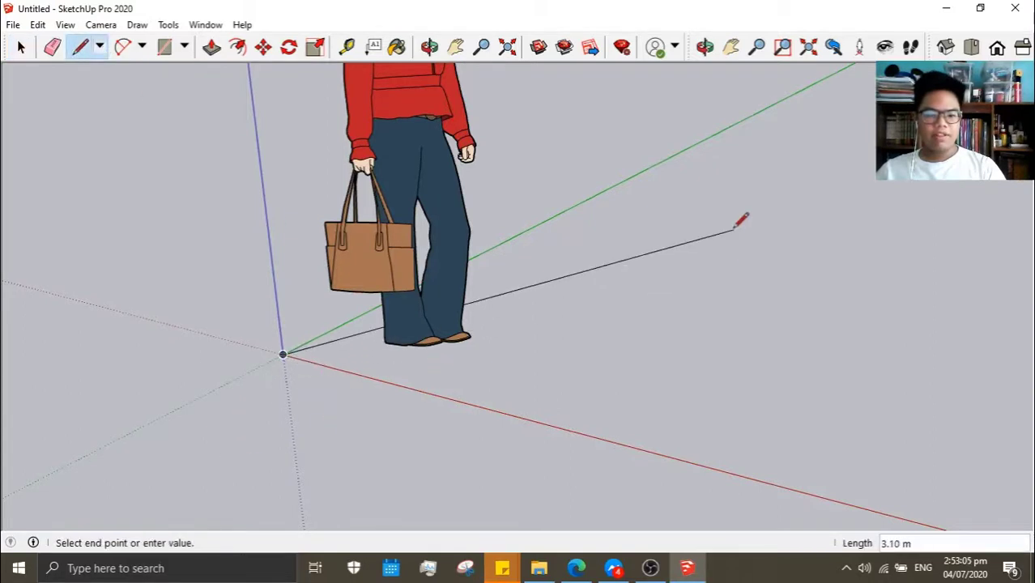
key("space")
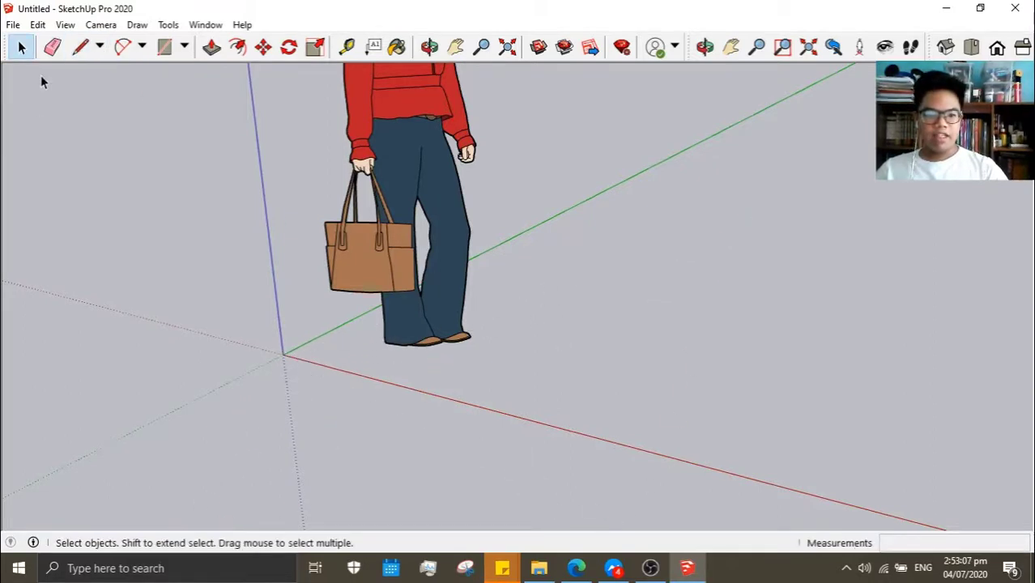
left_click(83, 52)
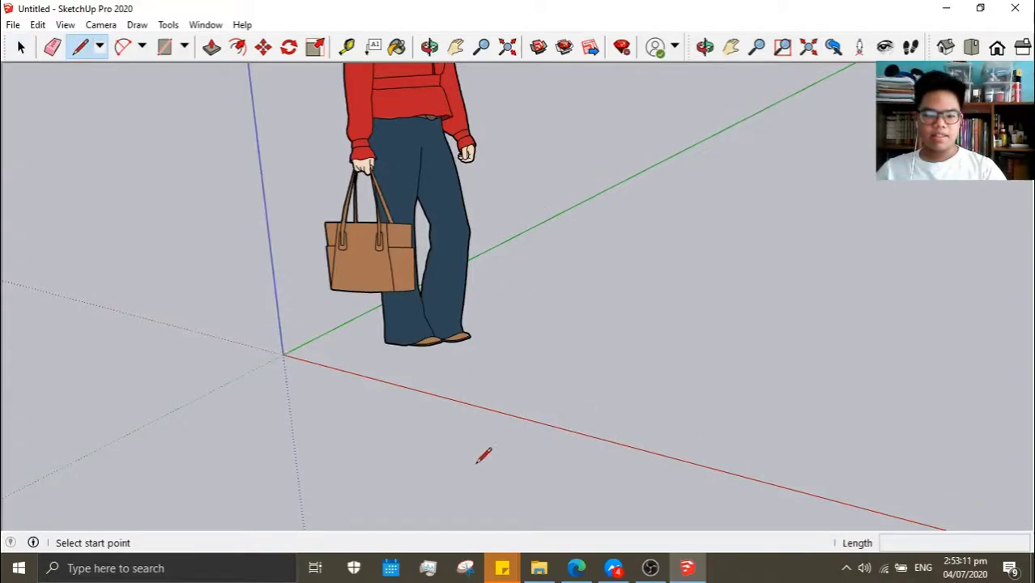
scroll(484, 456, "down", 3)
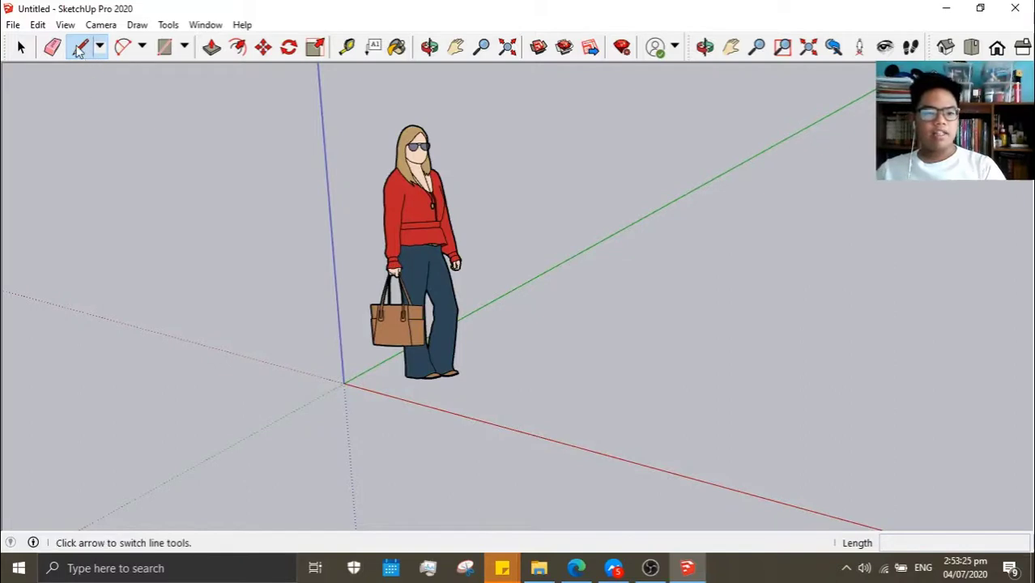
Try the Arc and Rectangle tools while panning, then return to the Line tool
left_click(124, 47)
left_click(166, 50)
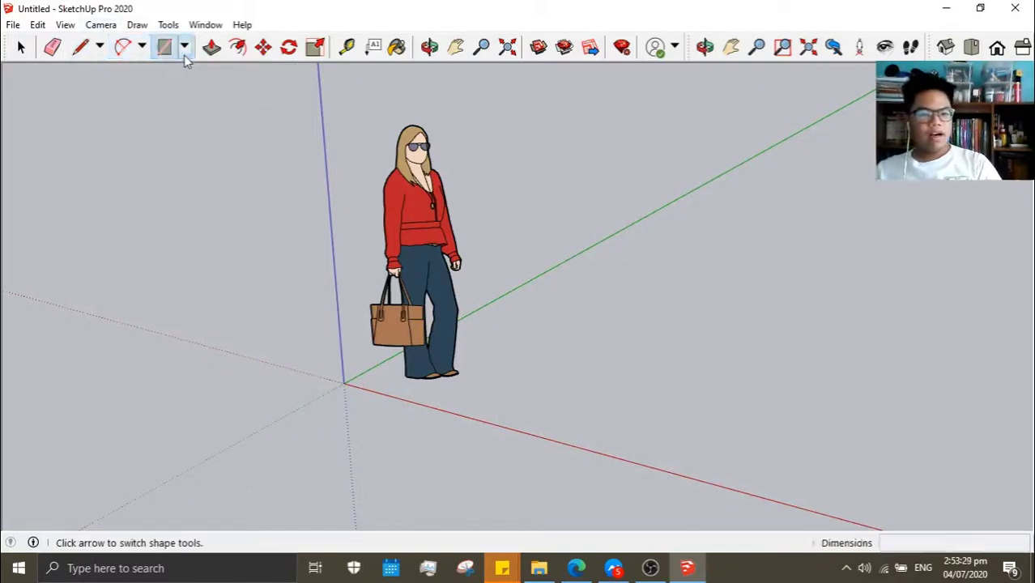
left_click(186, 53)
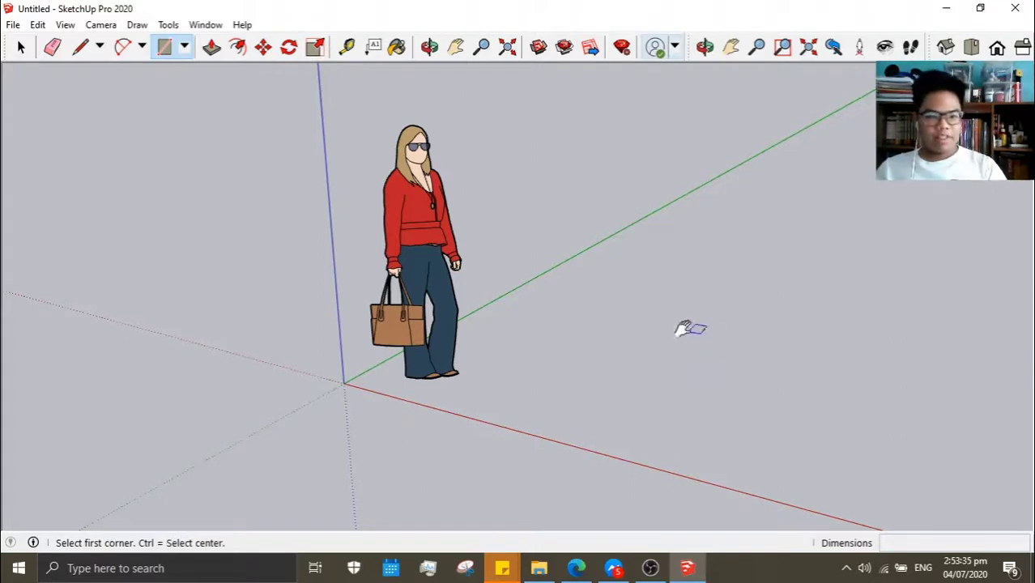
middle_click_drag(689, 326, 638, 317, "shift")
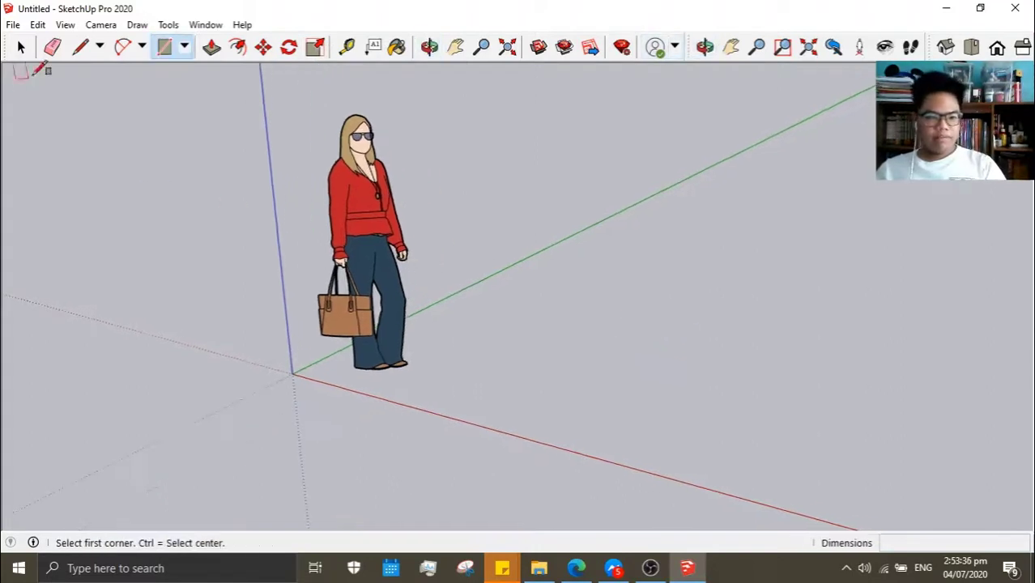
left_click(124, 47)
middle_click_drag(534, 369, 486, 345)
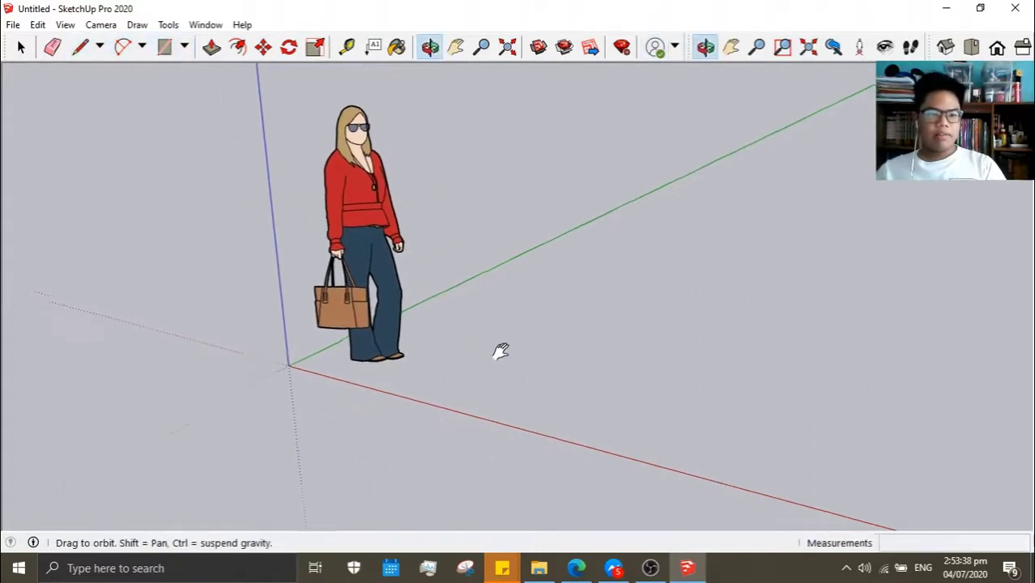
left_click(81, 47)
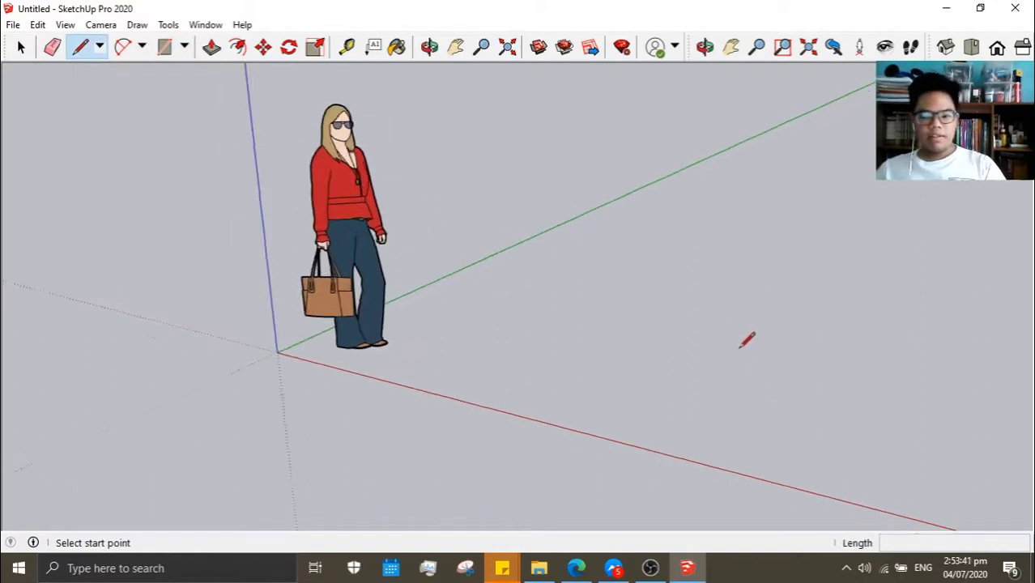
middle_click_drag(747, 340, 721, 358, "shift")
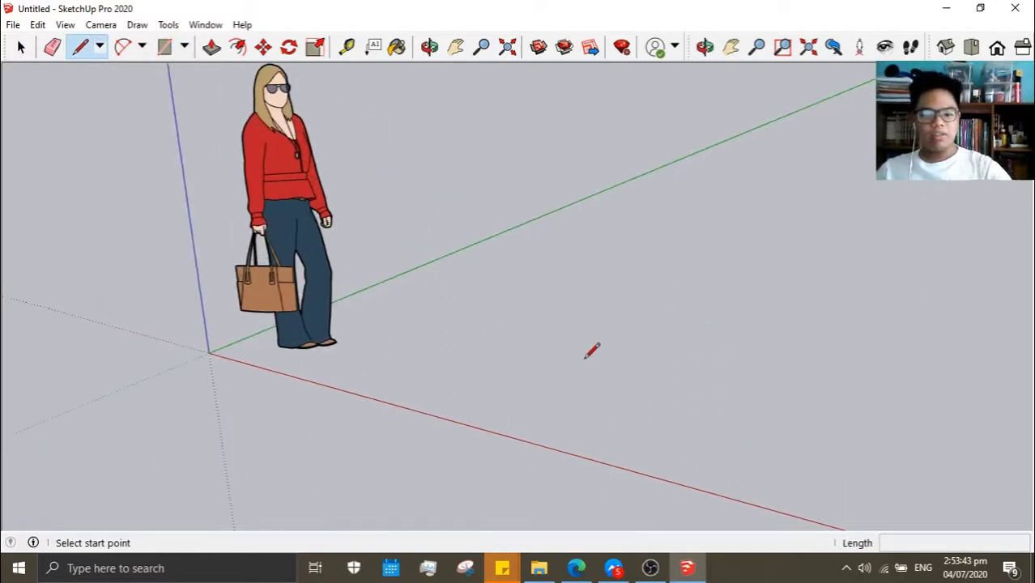
key("space")
key("l")
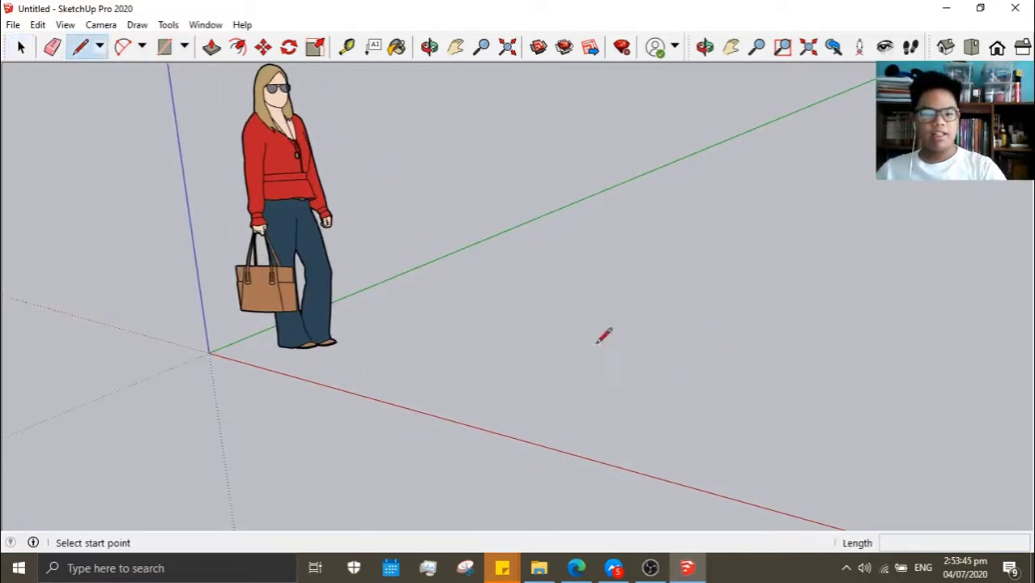
key("space")
Draw a closed four-sided face from the origin and orbit around it
left_click(81, 49)
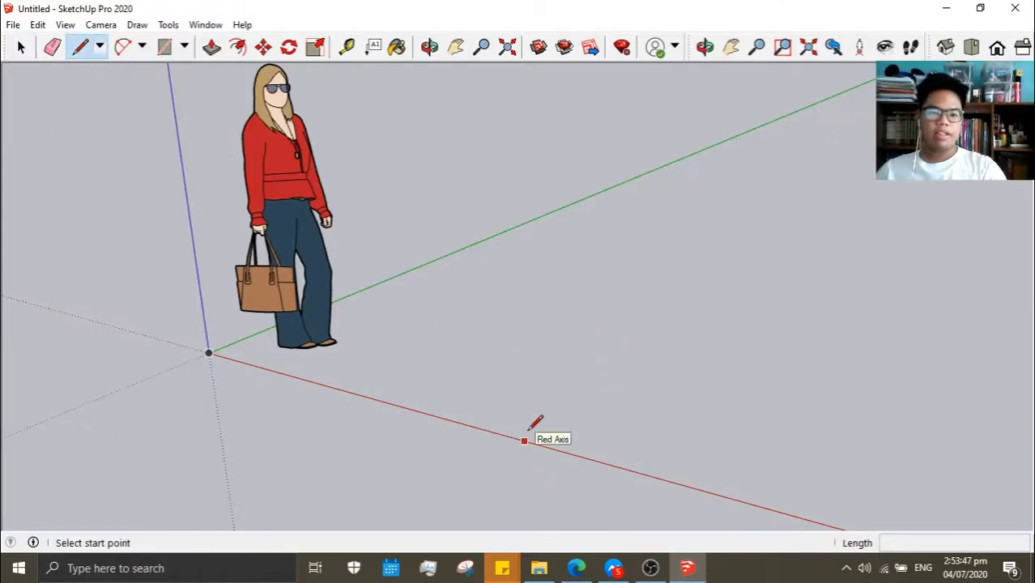
left_click(209, 353)
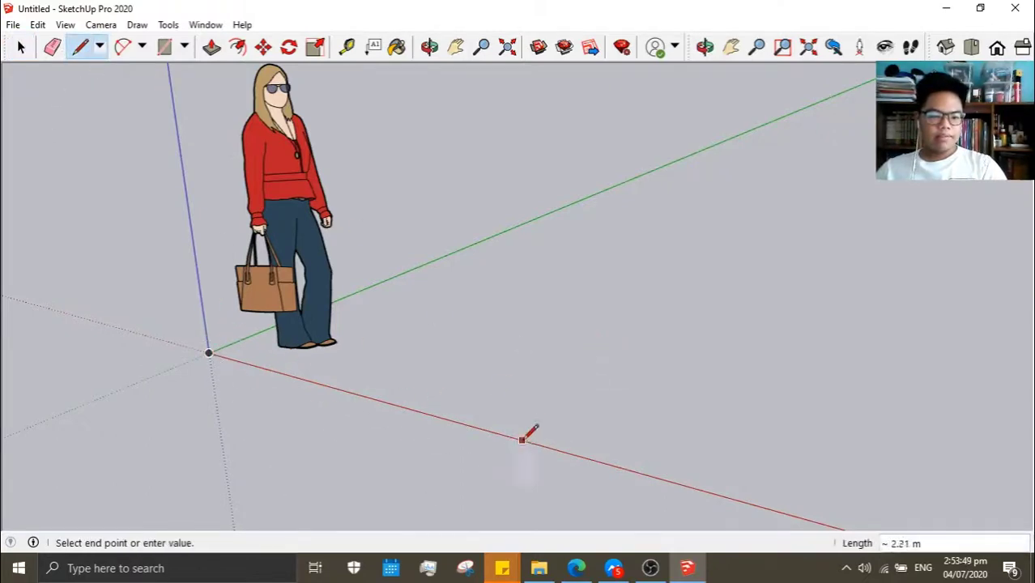
left_click(719, 220)
left_click(758, 376)
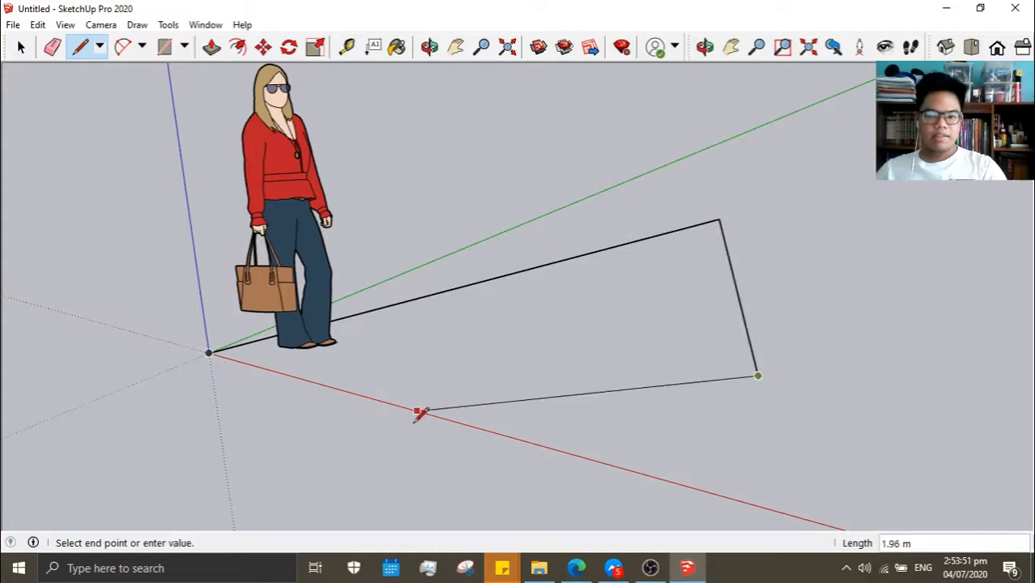
left_click(418, 411)
left_click(503, 277)
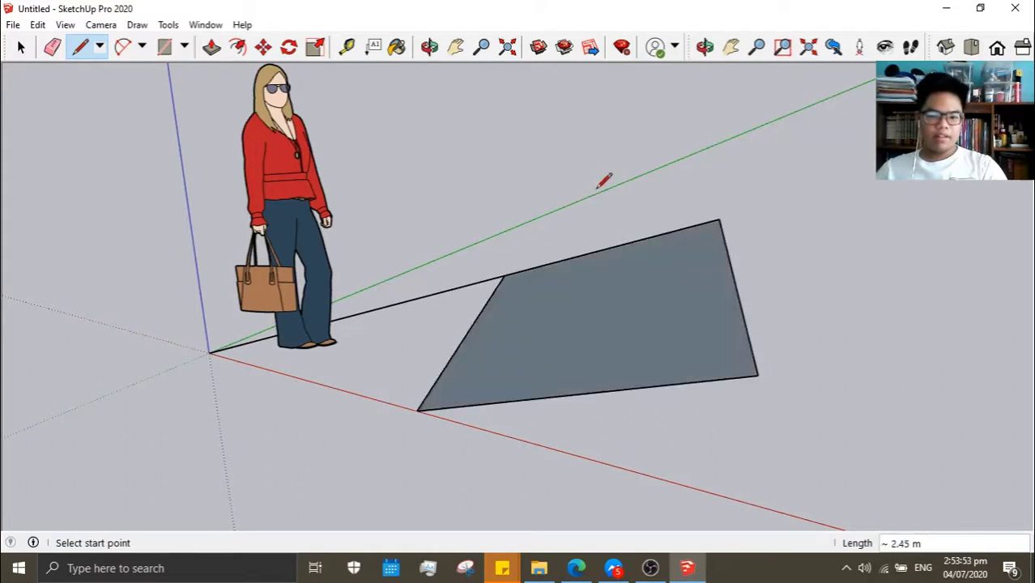
scroll(607, 513, "down", 2)
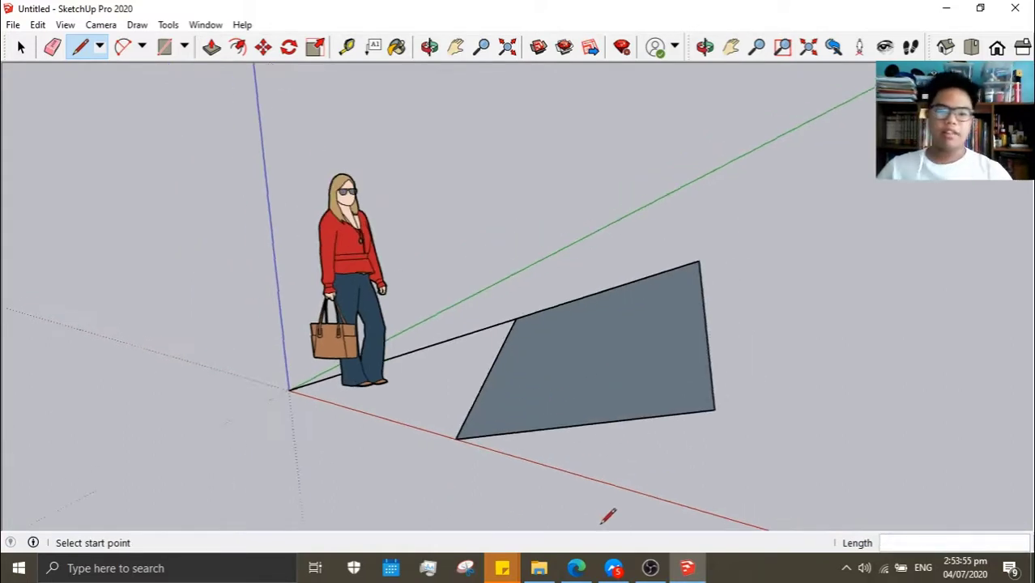
mouse_move(608, 513)
middle_mouse_down()
mouse_move(678, 398)
mouse_move(624, 551)
middle_mouse_up()
mouse_move(150, 154)
middle_mouse_down()
mouse_move(469, 192)
mouse_move(312, 267)
middle_mouse_up()
Draw a line from the origin to a point on its left, then stop and orbit back
left_click(311, 276)
middle_click_drag(44, 247, 551, 237, "shift")
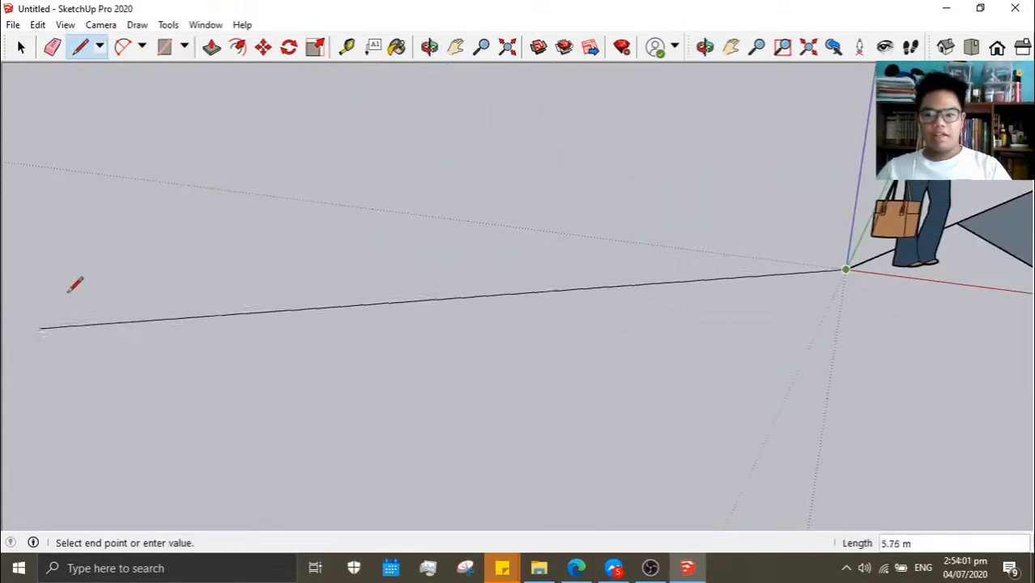
left_click(387, 352)
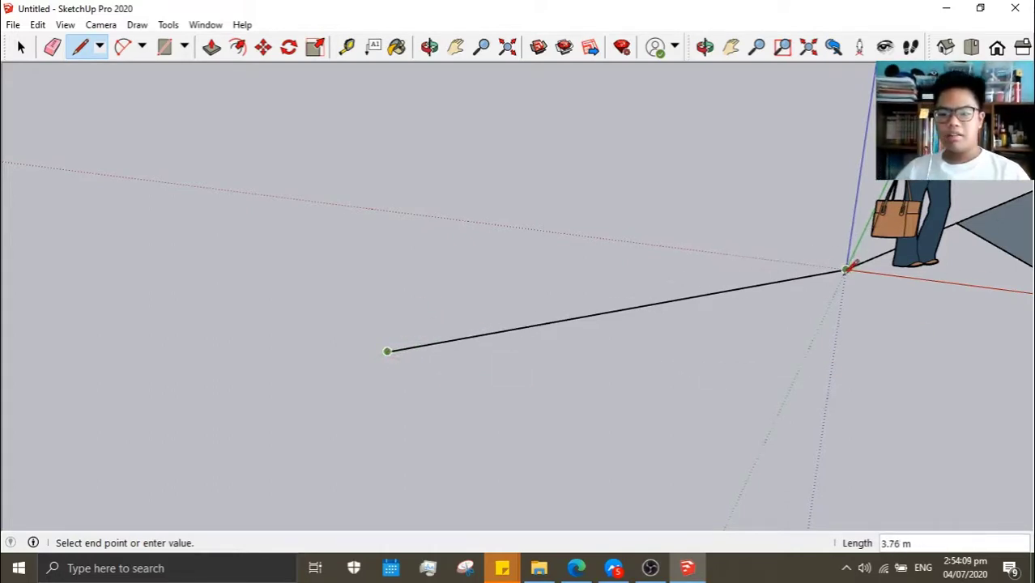
key("Escape")
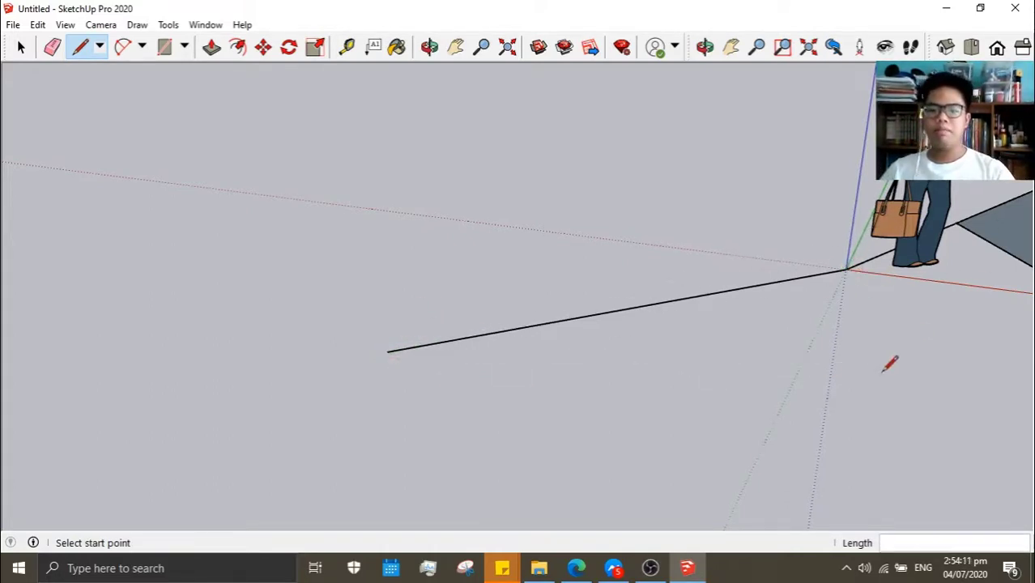
mouse_move(890, 363)
middle_mouse_down()
mouse_move(362, 342)
mouse_move(526, 327)
mouse_move(645, 264)
middle_mouse_up()
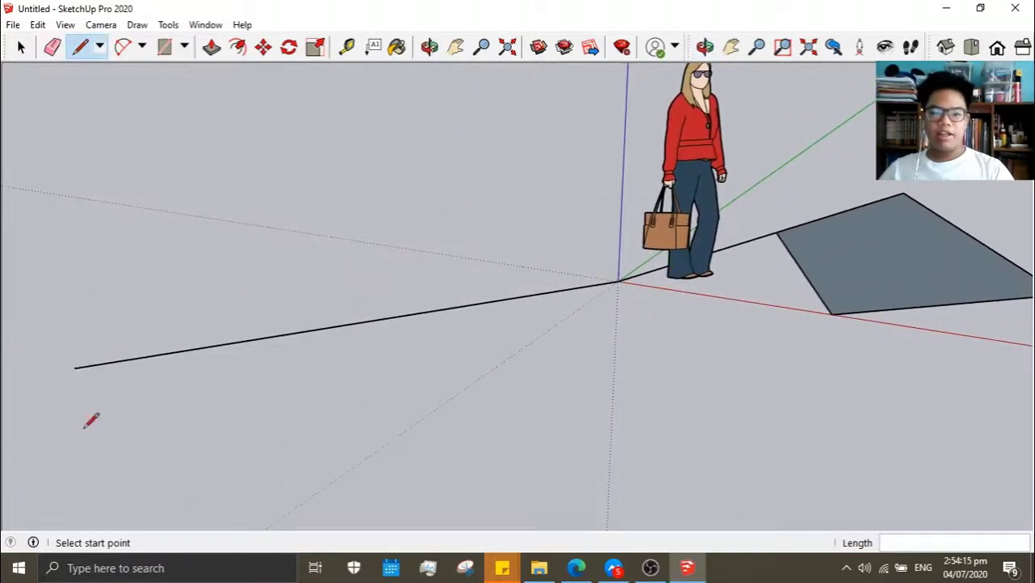
middle_click_drag(91, 421, 204, 249)
Close a triangle through a point on the green axis back to the origin
left_click(126, 357)
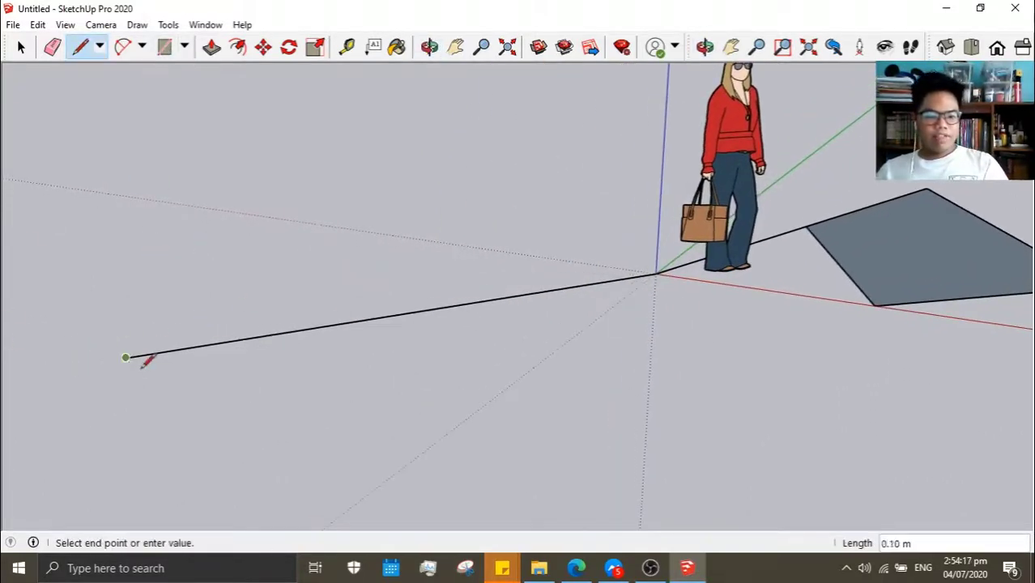
left_click(379, 484)
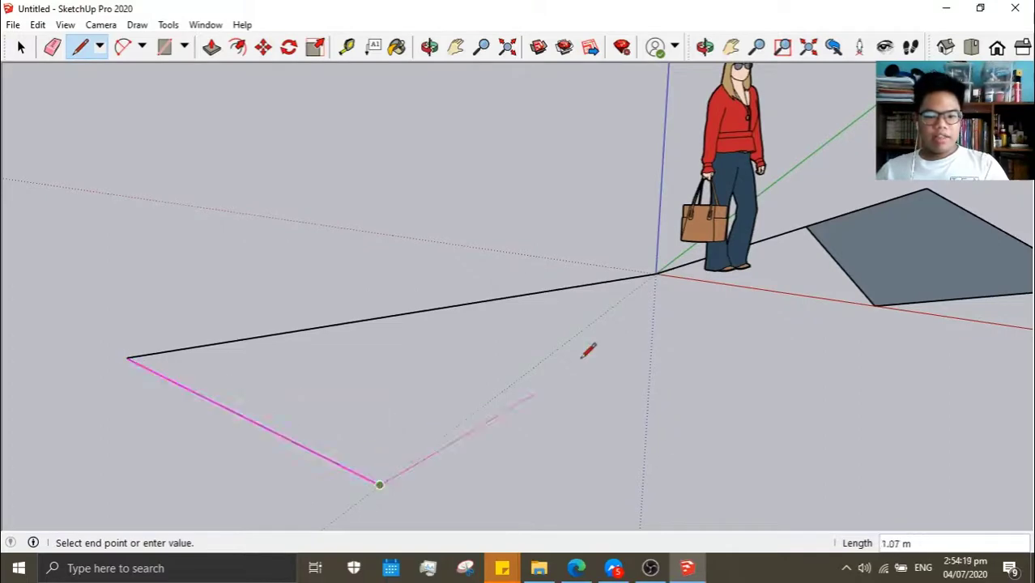
left_click(654, 274)
middle_click_drag(522, 375, 476, 273)
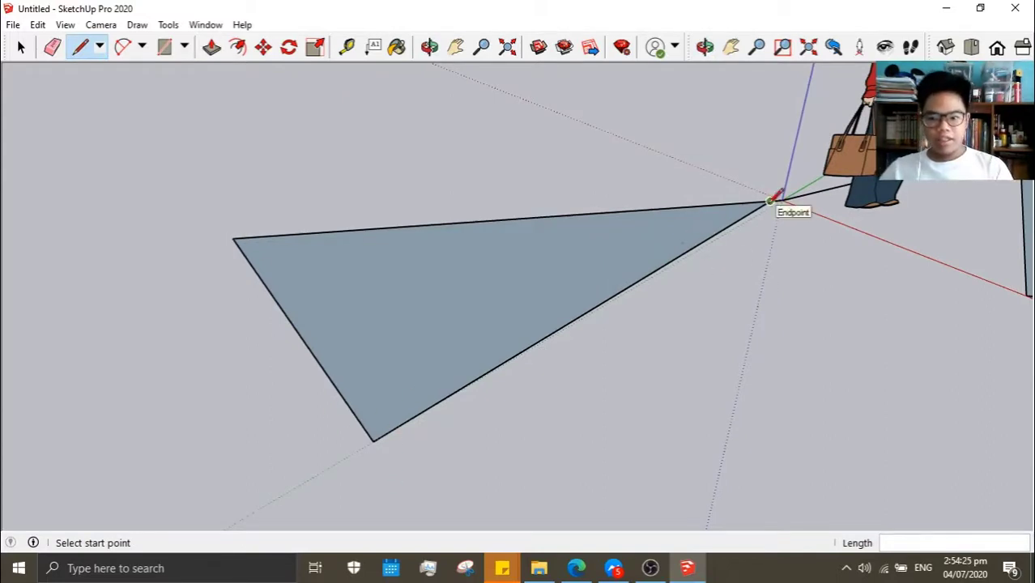
left_click(184, 46)
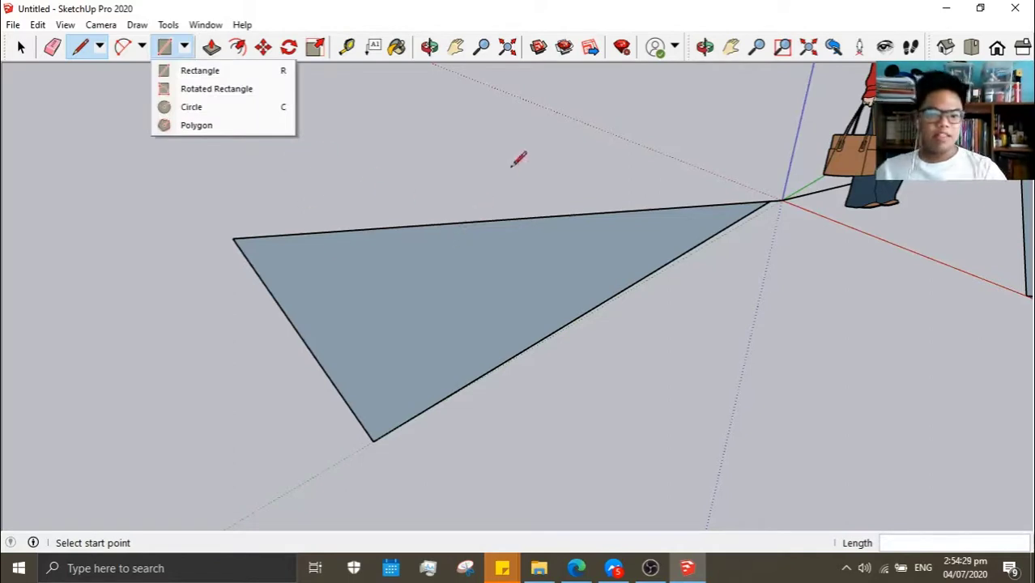
left_click(531, 147)
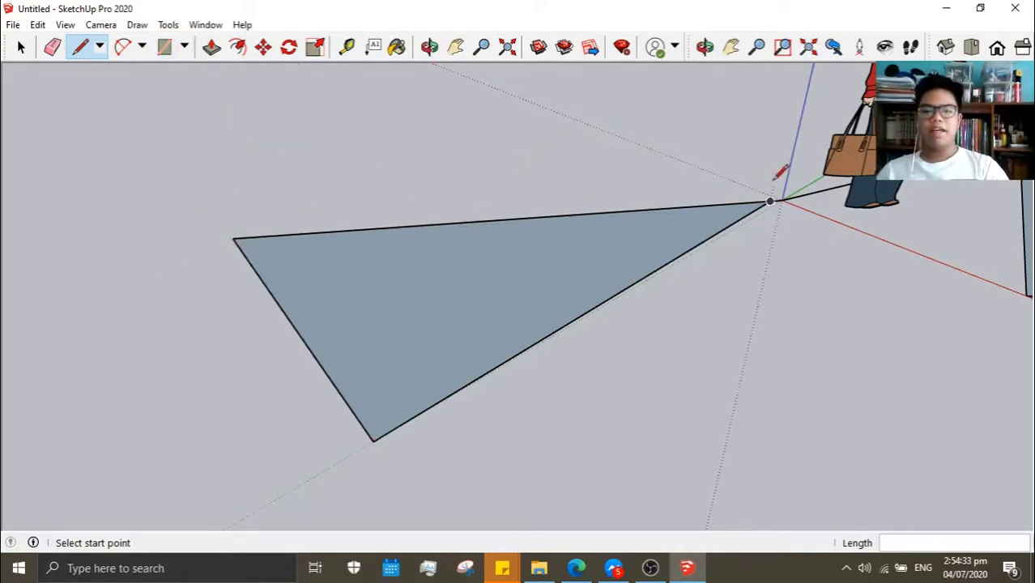
Erase the triangle's left edge and delete the two leftover lines at the origin
left_click(53, 46)
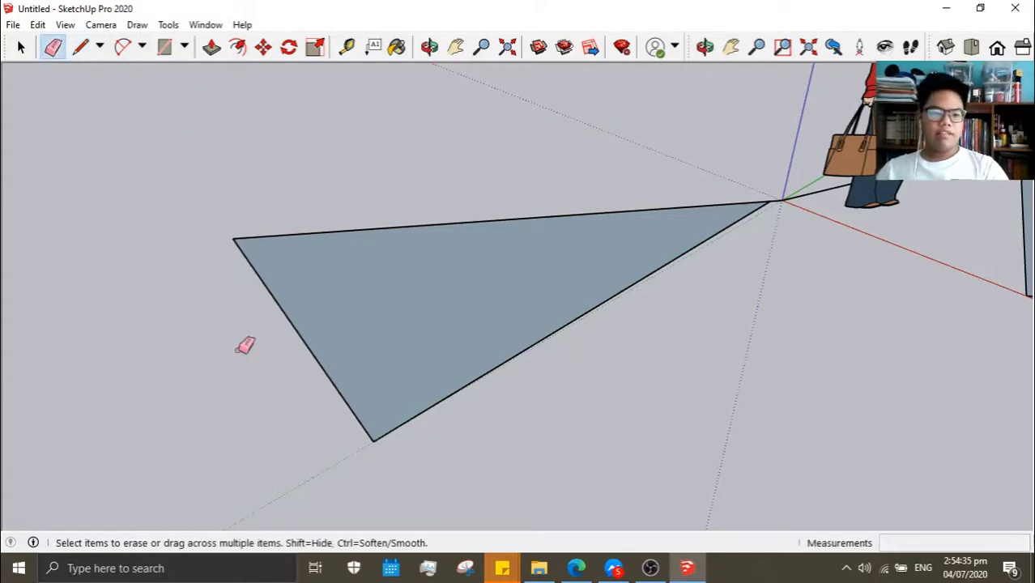
left_click(292, 320)
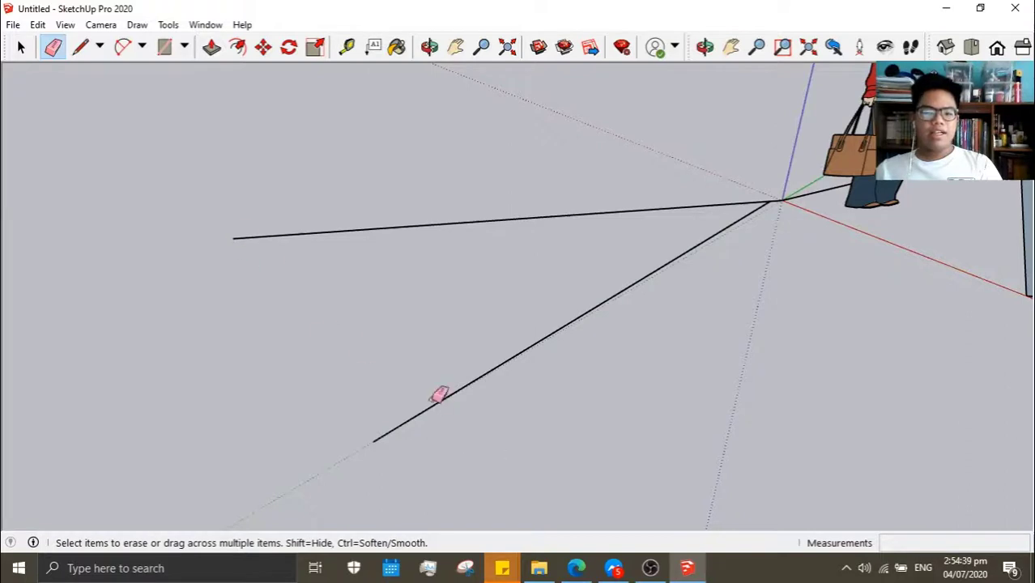
key("l")
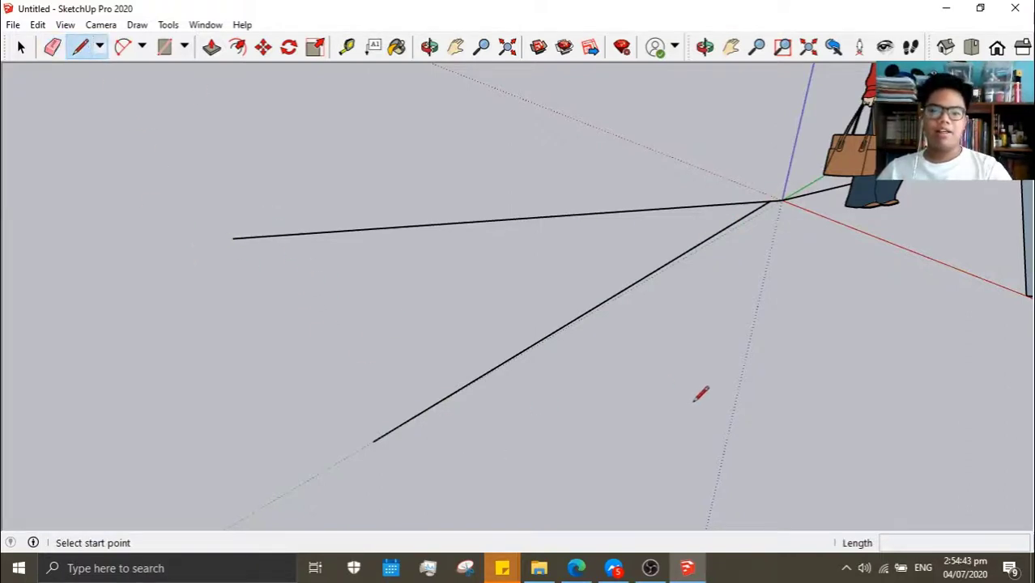
middle_click_drag(817, 239, 384, 349)
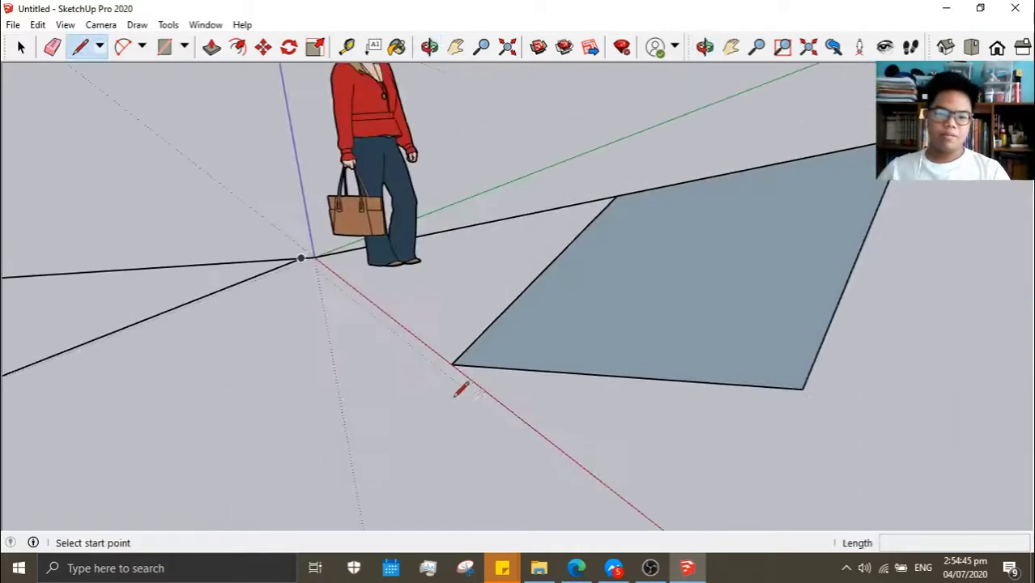
middle_click_drag(461, 384, 534, 384, "shift")
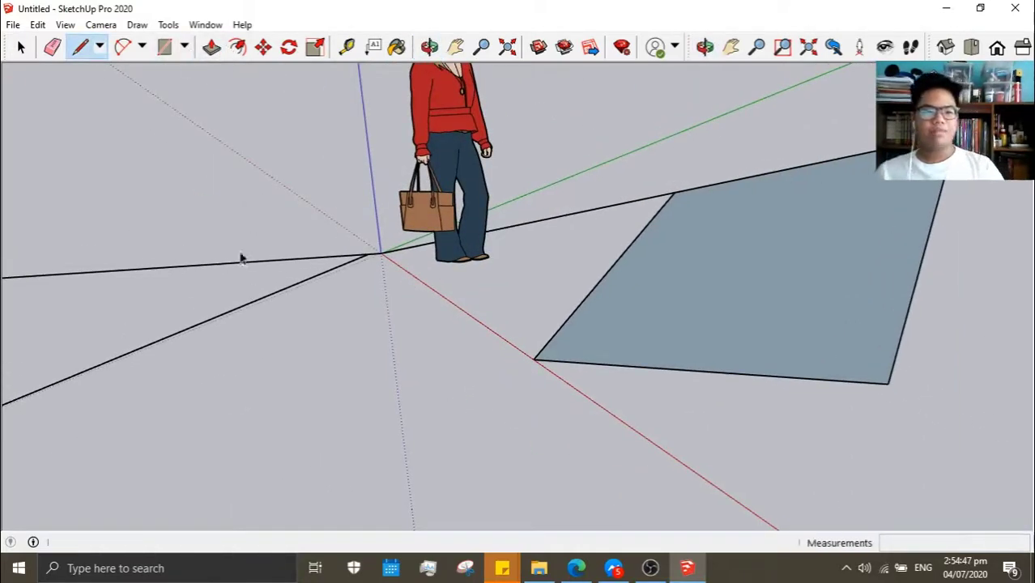
key("space")
left_click(52, 46)
middle_click_drag(293, 319, 427, 389)
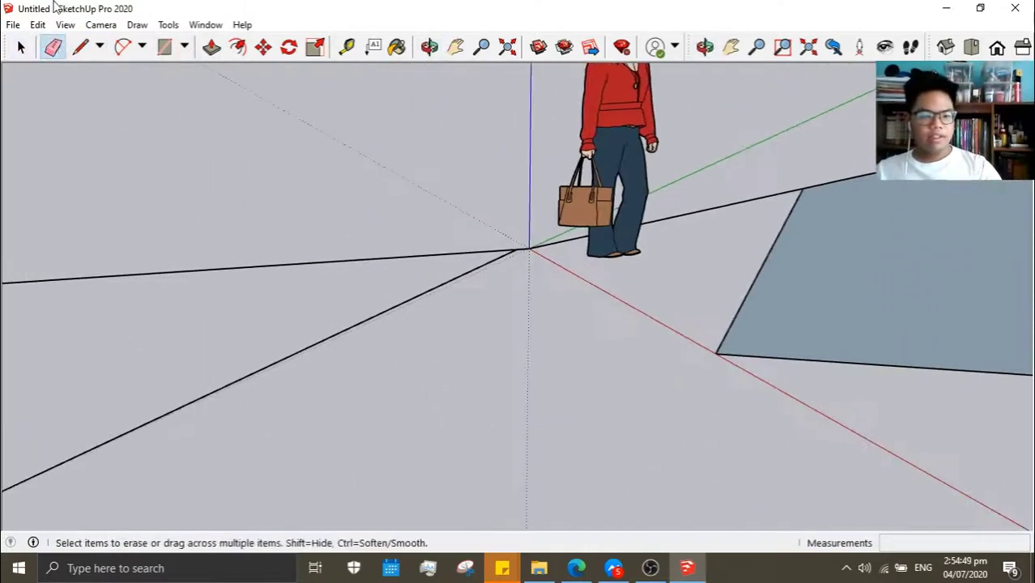
left_click(52, 47)
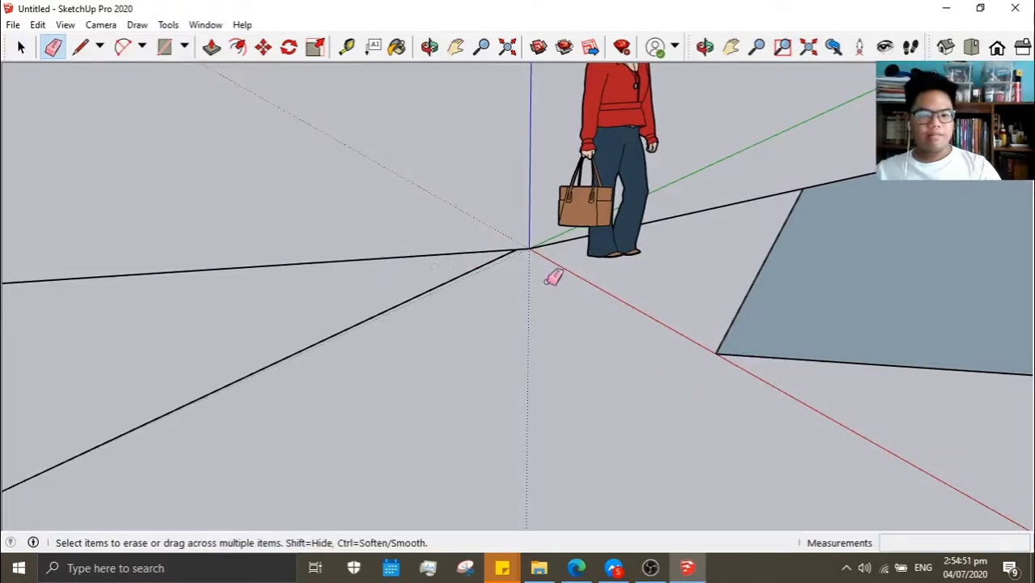
key("space")
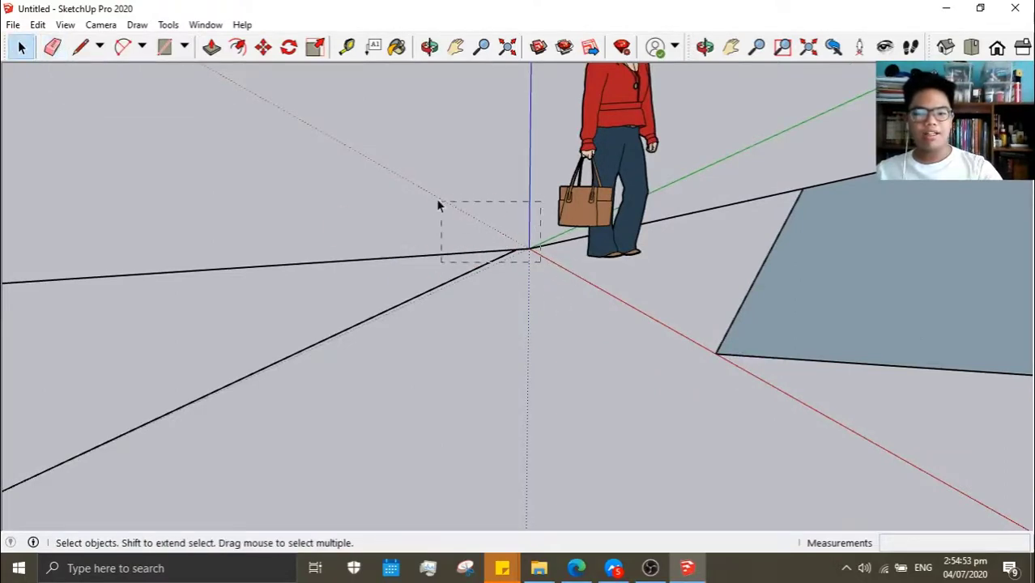
left_click_drag(437, 205, 439, 207)
key("Delete")
Select and delete the four-sided grey face, then reframe the figure
mouse_move(589, 463)
middle_mouse_down()
mouse_move(497, 364)
mouse_move(922, 384)
mouse_move(795, 381)
middle_mouse_up()
left_click_drag(966, 402, 642, 150)
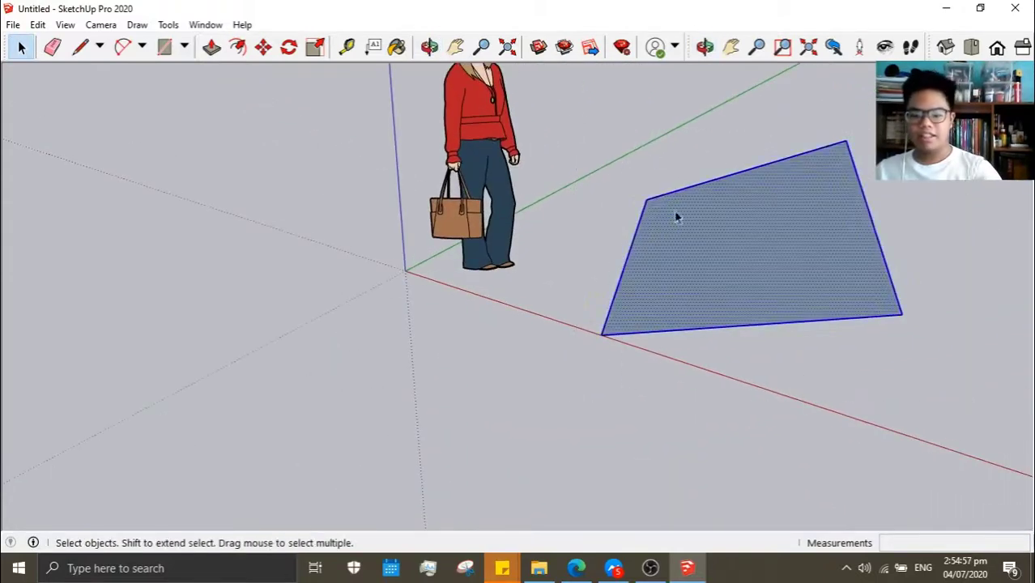
key("Delete")
scroll(729, 324, "down", 2)
middle_click_drag(746, 338, 633, 330)
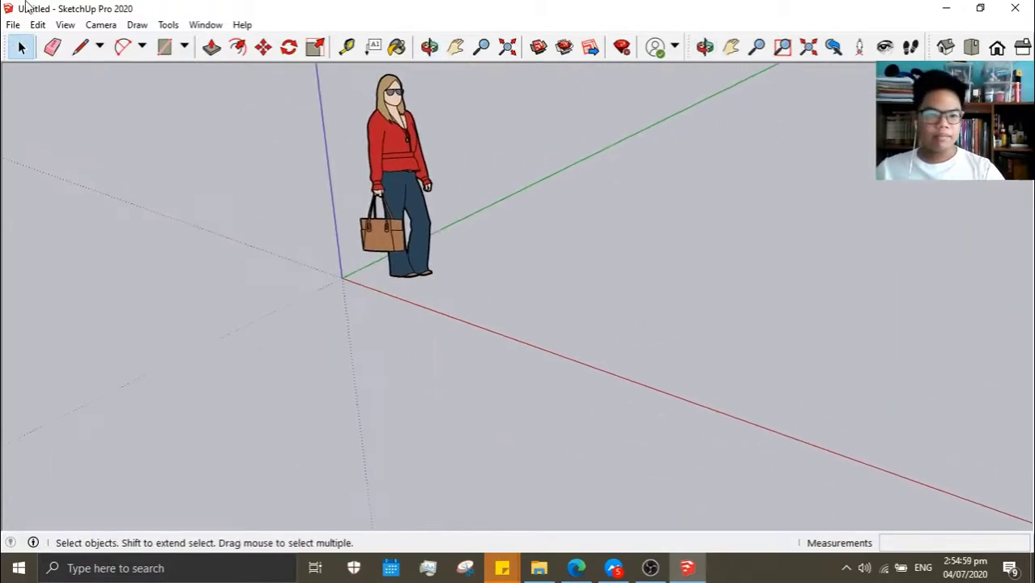
Draw a 2 Point Arc from the origin bulging into a half circle
left_click(83, 50)
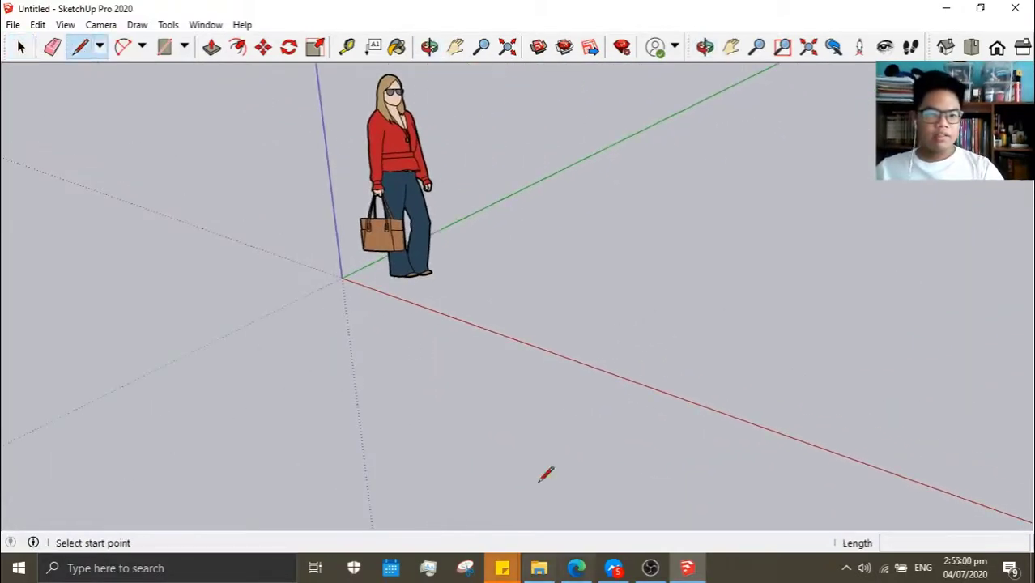
left_click(122, 48)
left_click(342, 276)
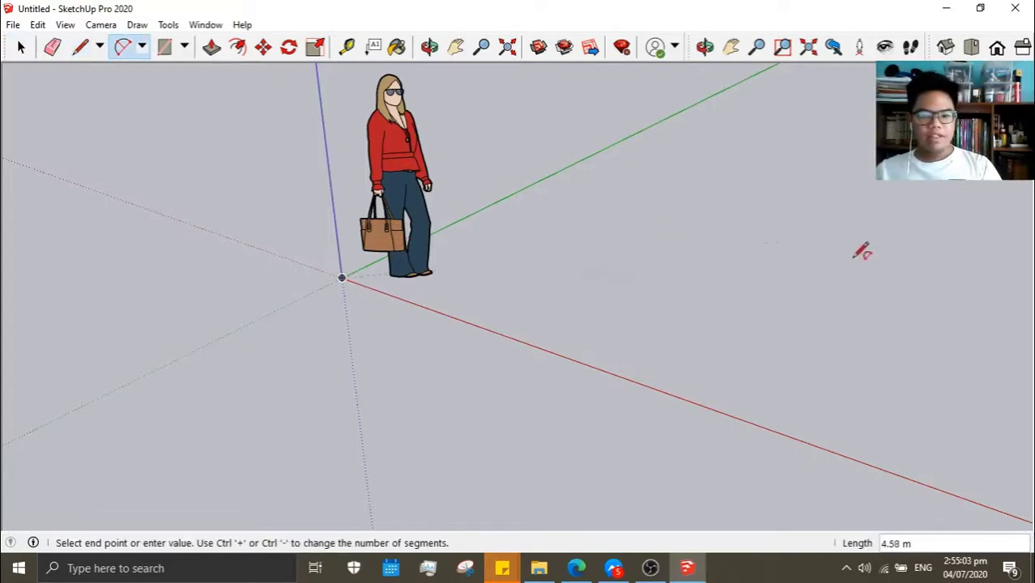
left_click(800, 221)
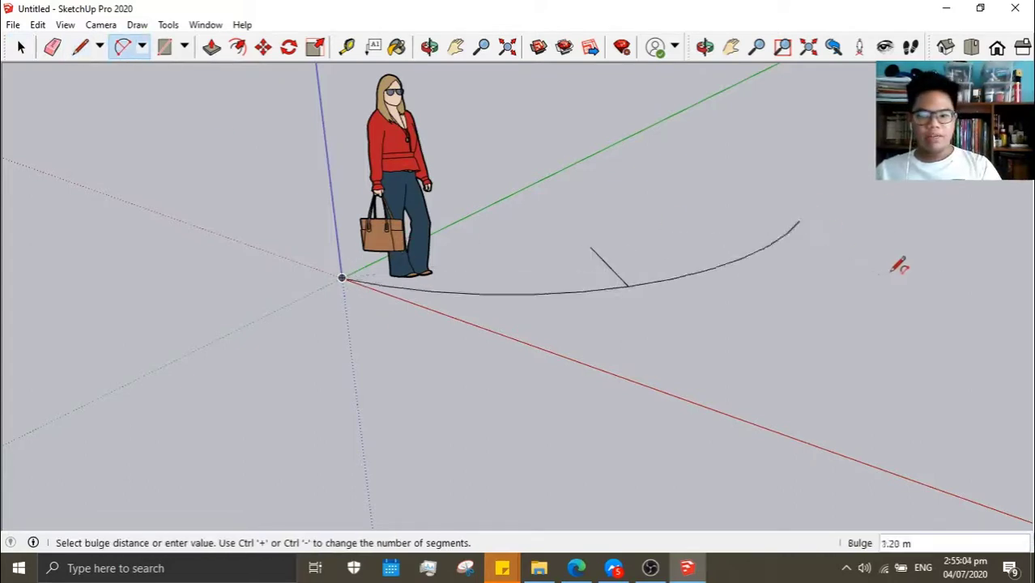
left_click(826, 353)
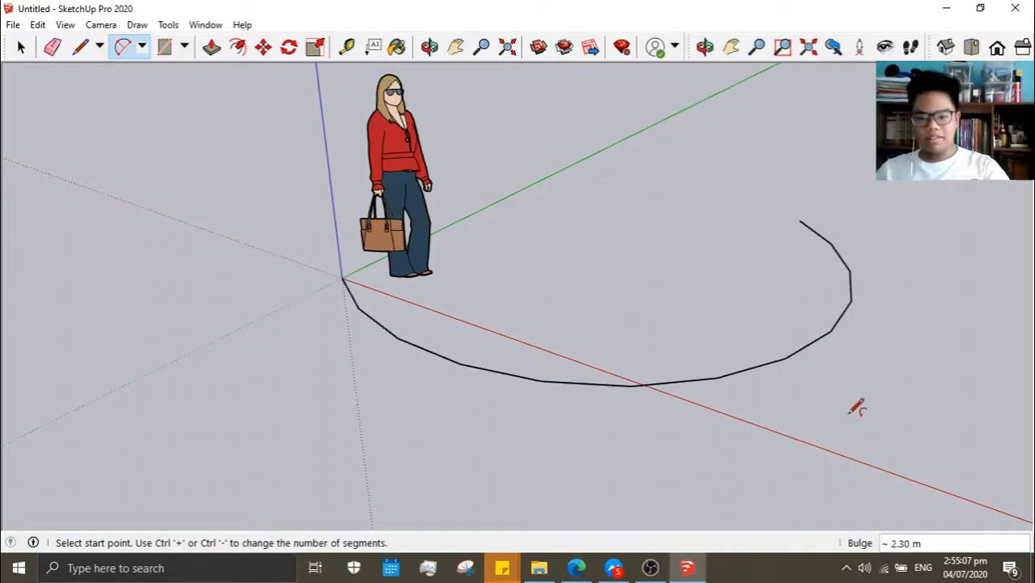
middle_click_drag(856, 408, 903, 367)
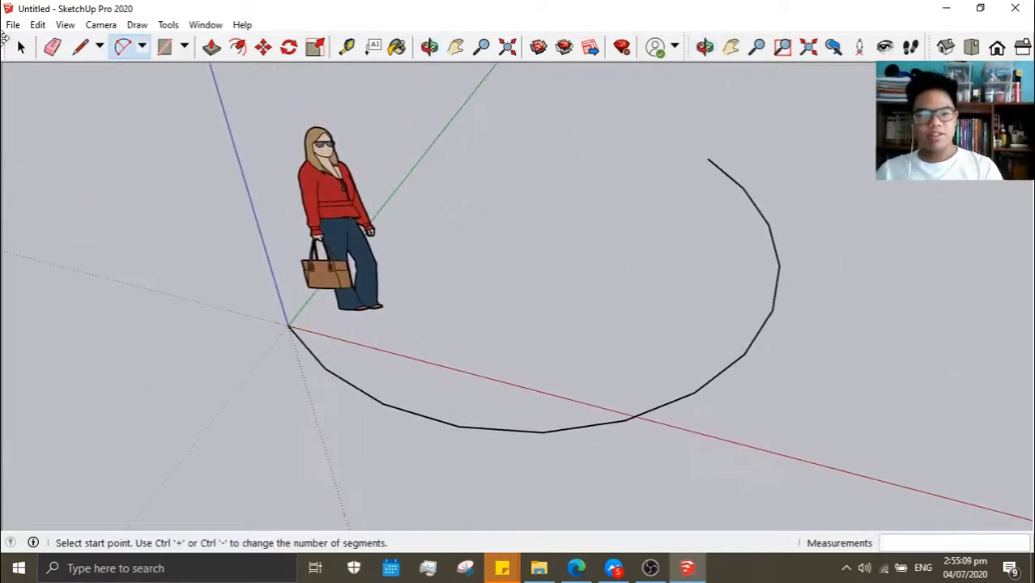
Try a centre-point Arc at the origin with its radius on the green axis, then cancel it
left_click(80, 46)
left_click(122, 47)
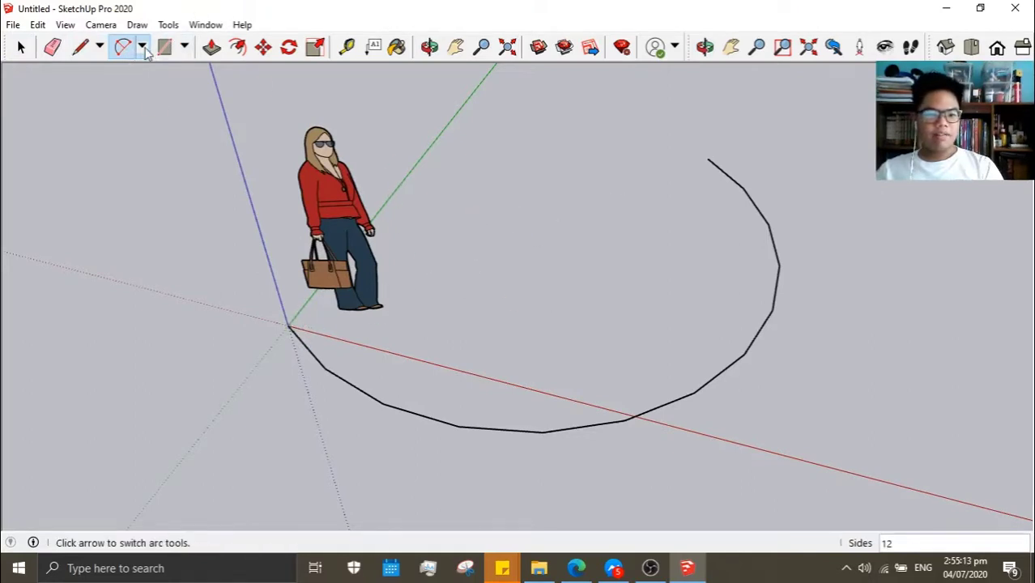
left_click(185, 46)
left_click(142, 46)
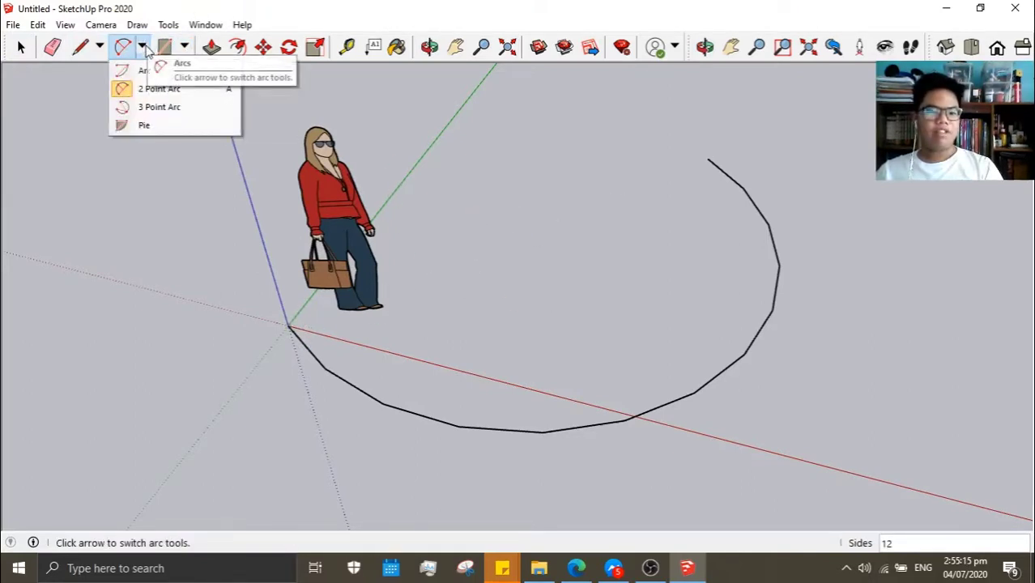
left_click(175, 77)
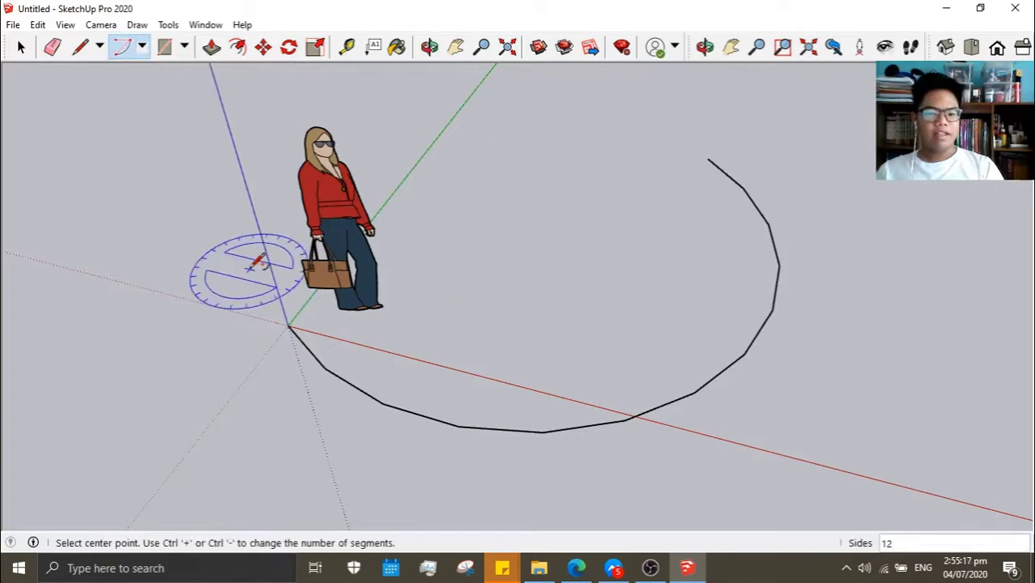
left_click(289, 325)
left_click(434, 141)
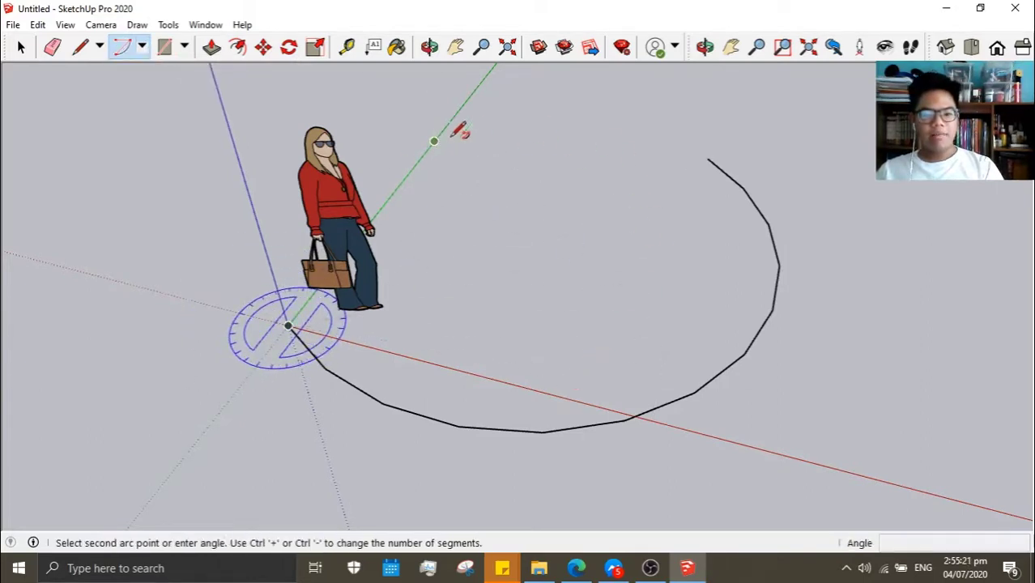
left_click(142, 46)
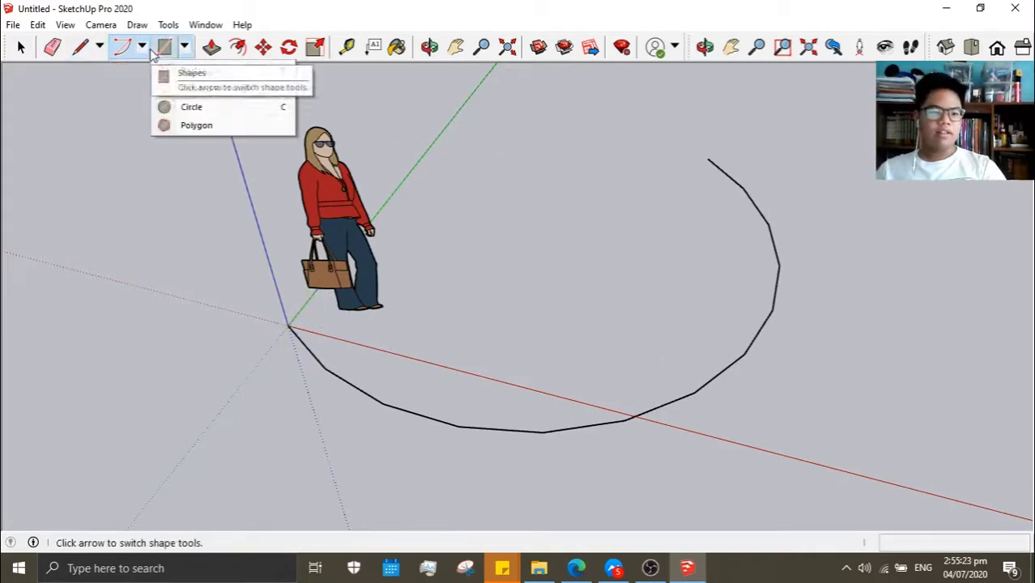
left_click(122, 46)
left_click(289, 325)
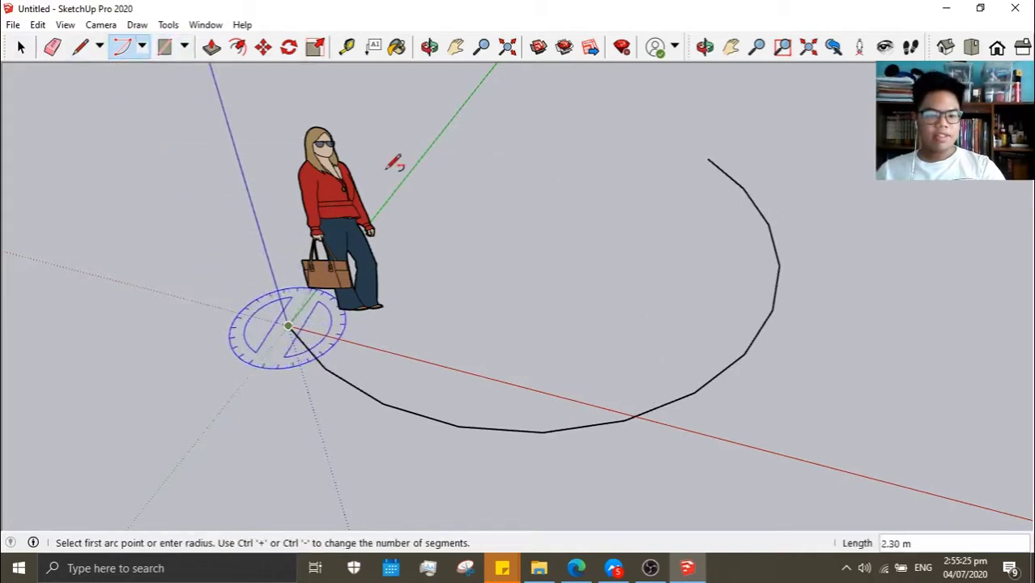
left_click(432, 144)
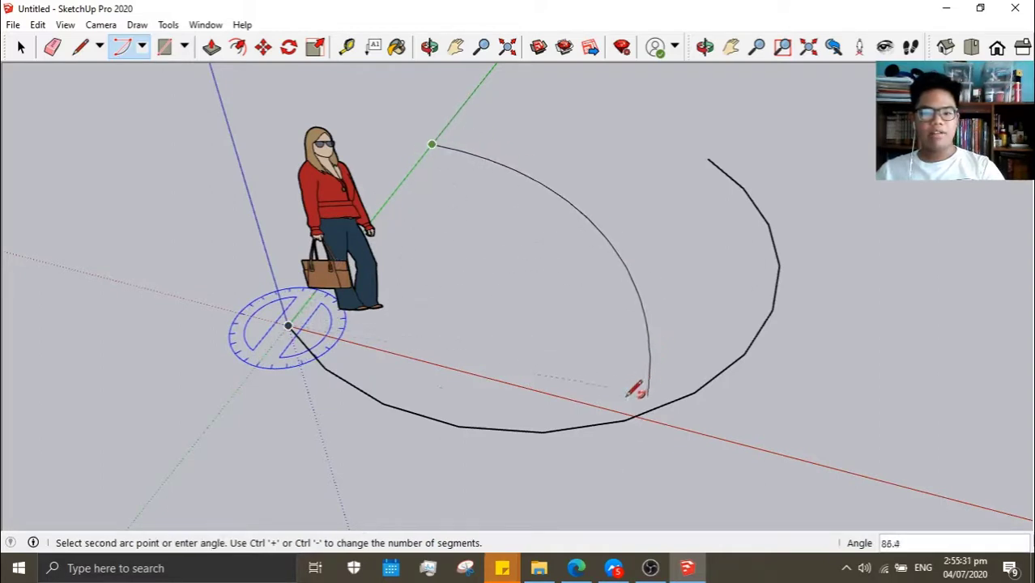
key("Escape")
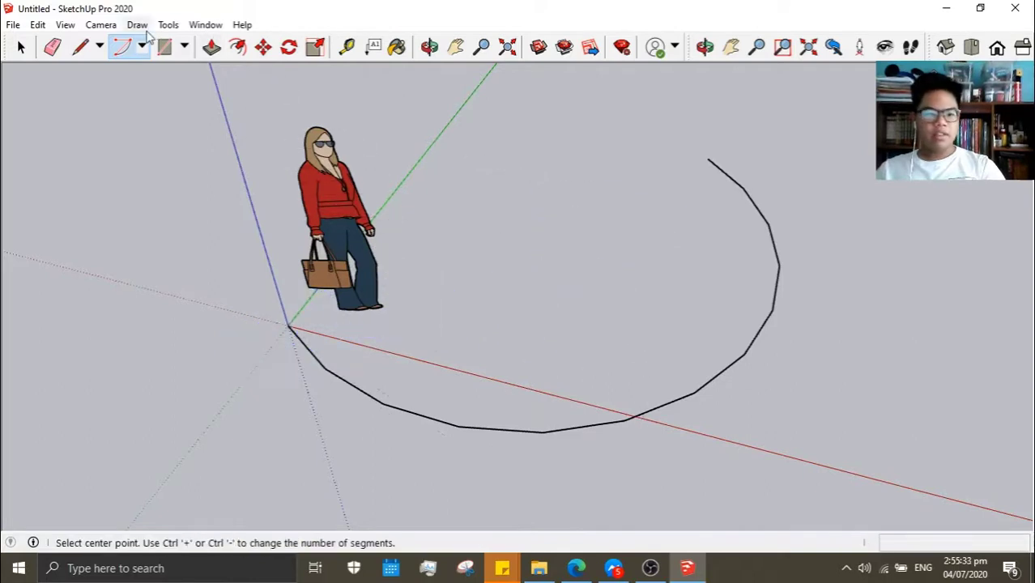
Cancel a 2 Point Arc from the origin to the curve's tip and pick Rectangle
left_click(142, 46)
left_click(142, 46)
left_click(142, 46)
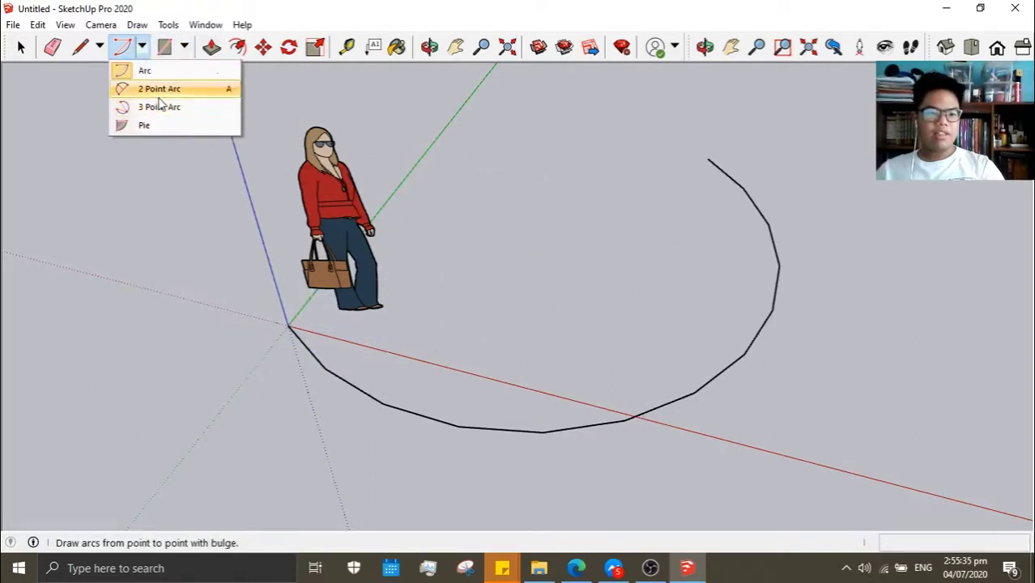
left_click(159, 96)
left_click(289, 325)
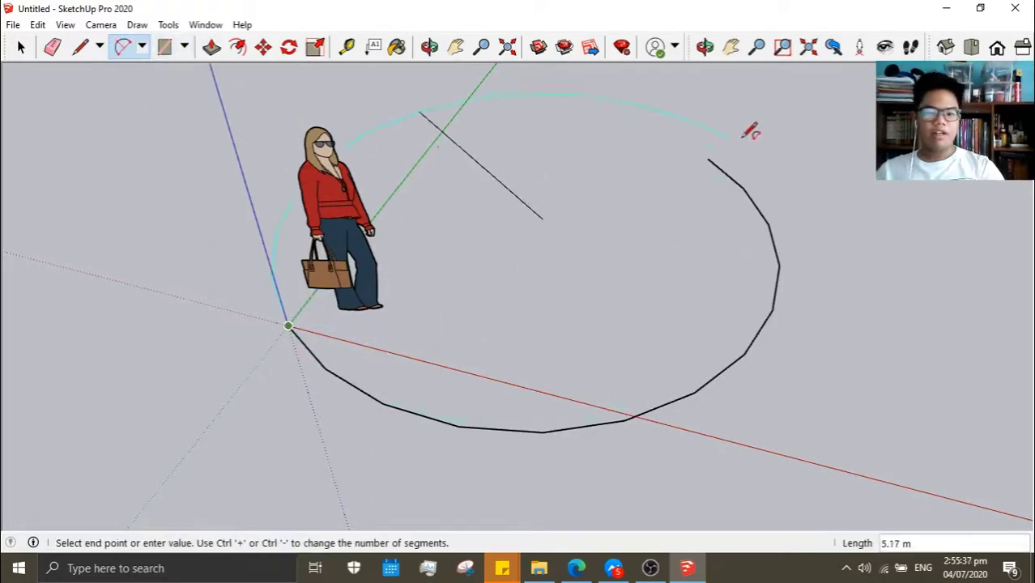
left_click(708, 158)
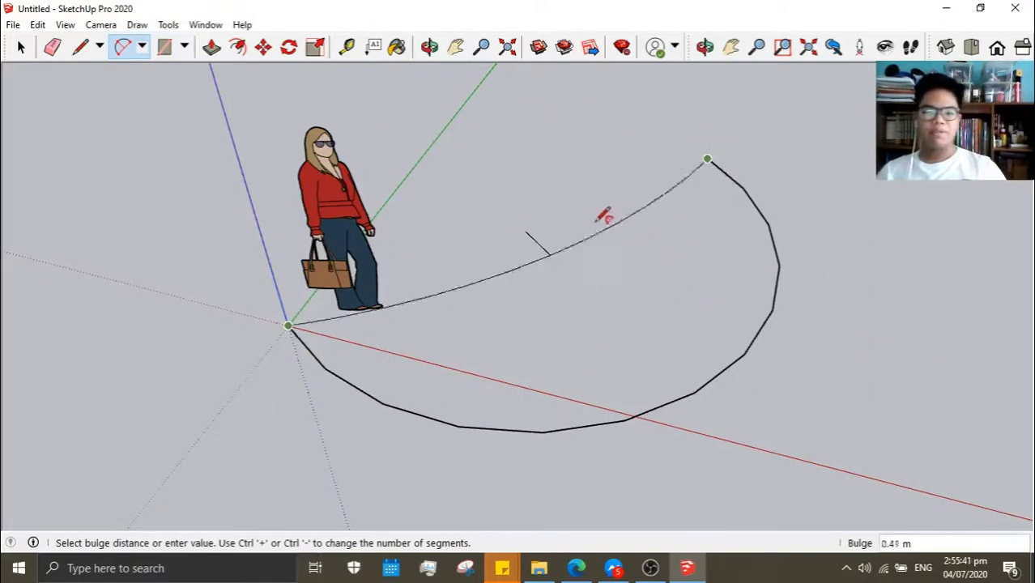
key("Escape")
left_click(142, 49)
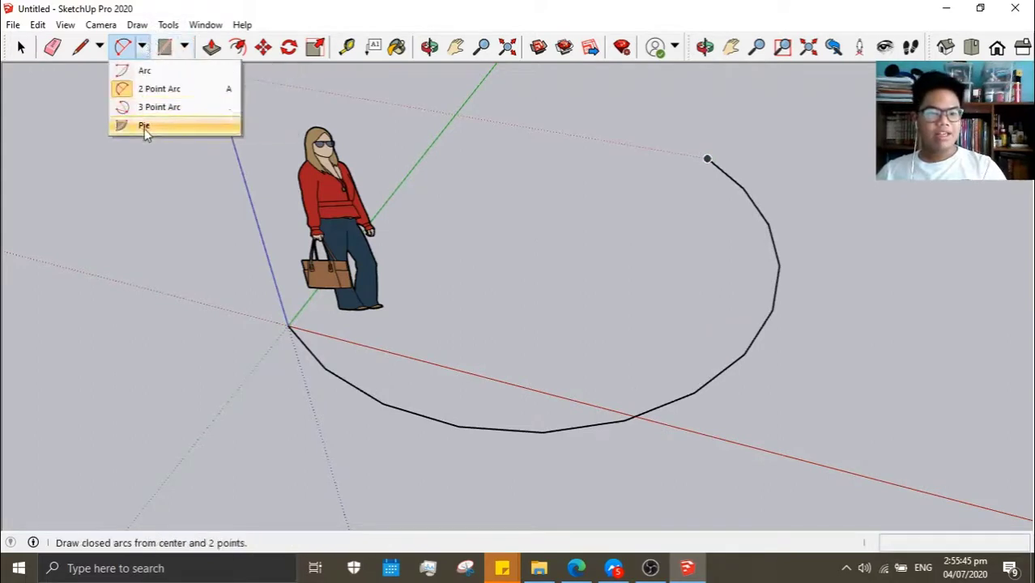
left_click(183, 46)
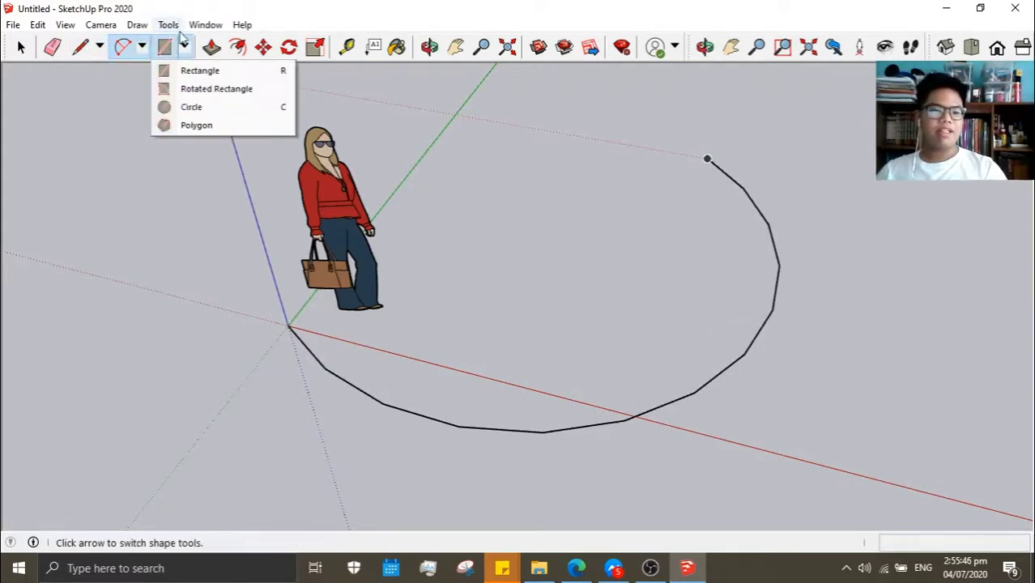
left_click(185, 70)
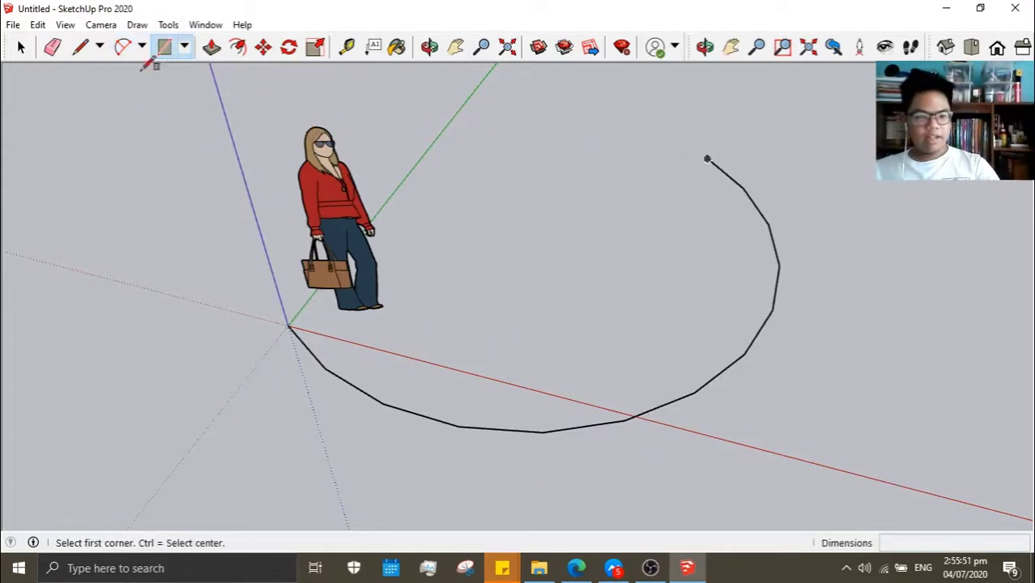
Erase the curved arc and reselect the Rectangle tool
left_click(52, 47)
left_click_drag(727, 402, 651, 350)
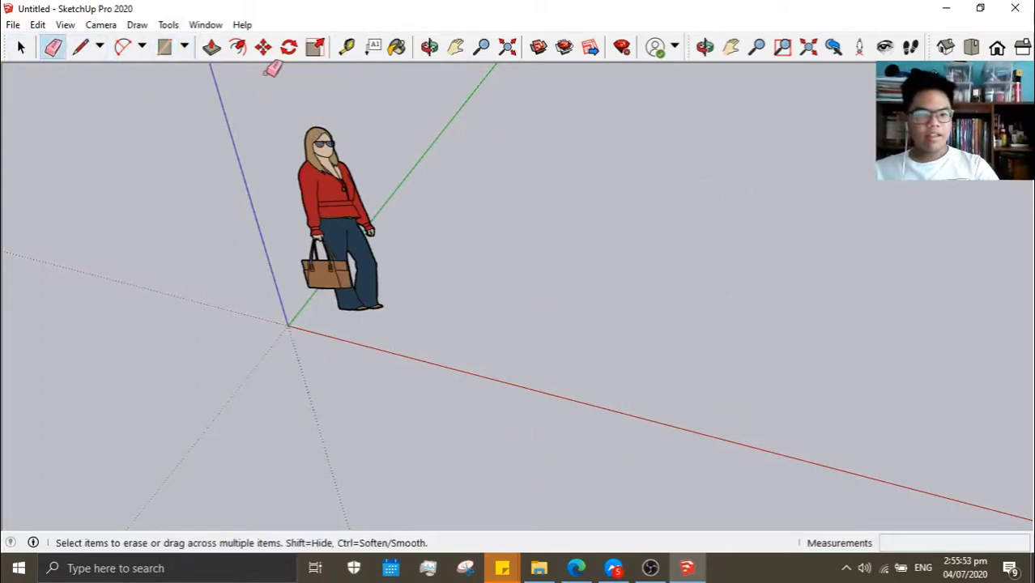
left_click(164, 46)
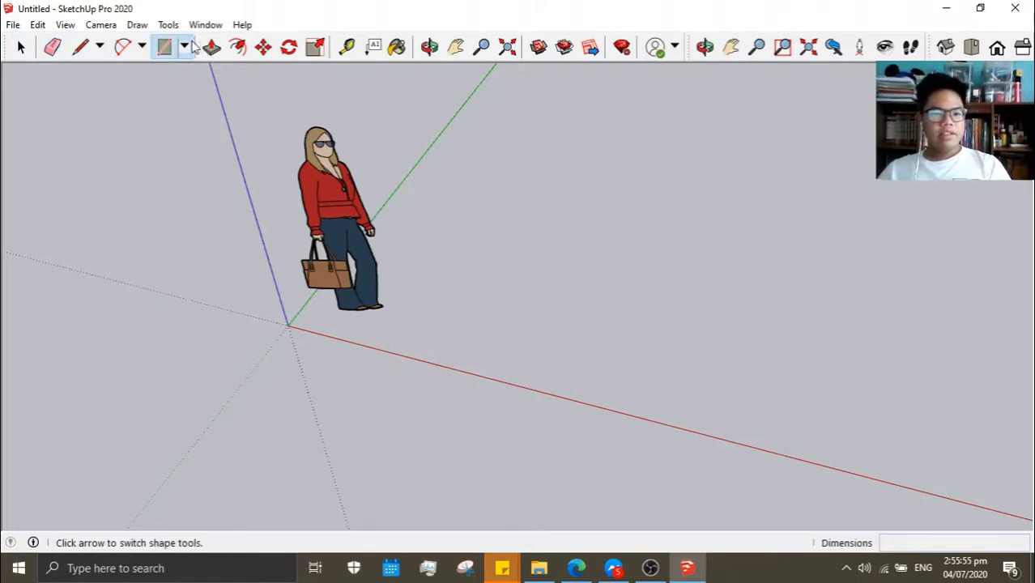
left_click(185, 47)
left_click(185, 47)
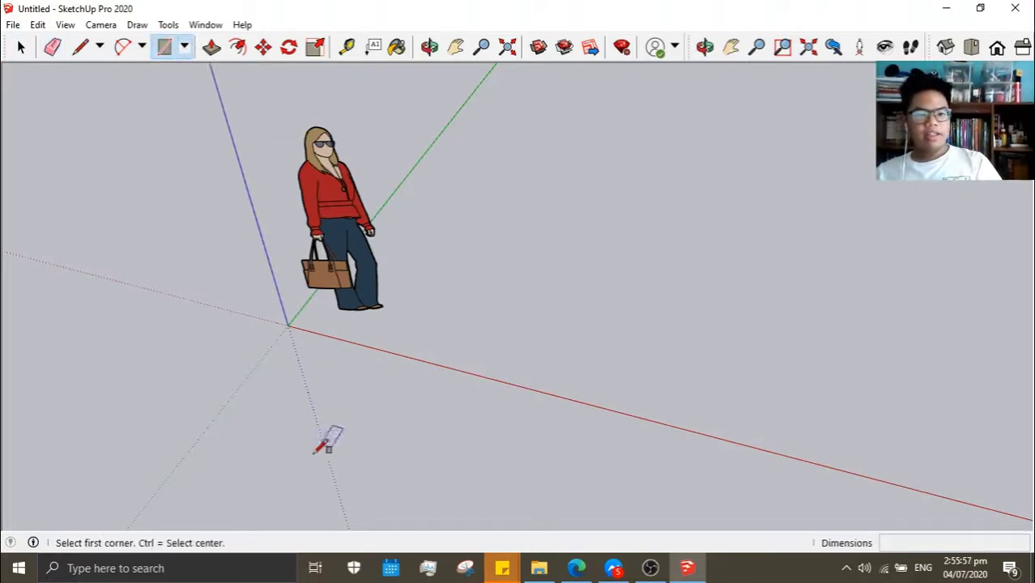
Draw a 5.74 m by 5.59 m rectangle from the origin and orbit around it
left_click(289, 325)
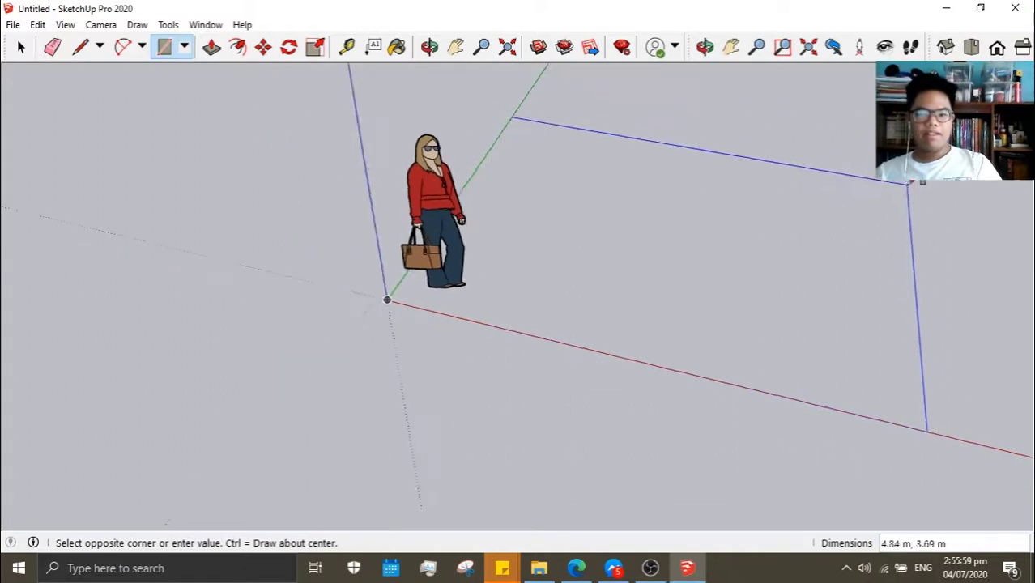
mouse_move(913, 180)
middle_mouse_down()
mouse_move(621, 254)
mouse_move(783, 148)
middle_mouse_up()
left_click(777, 179)
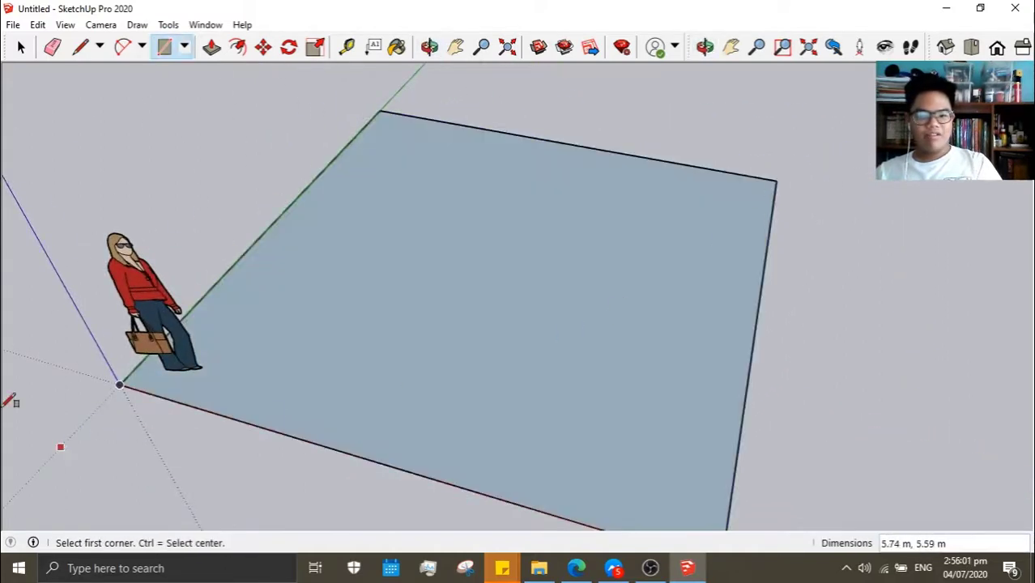
scroll(379, 223, "down", 2)
mouse_move(380, 224)
middle_mouse_down()
mouse_move(513, 358)
mouse_move(730, 410)
middle_mouse_up()
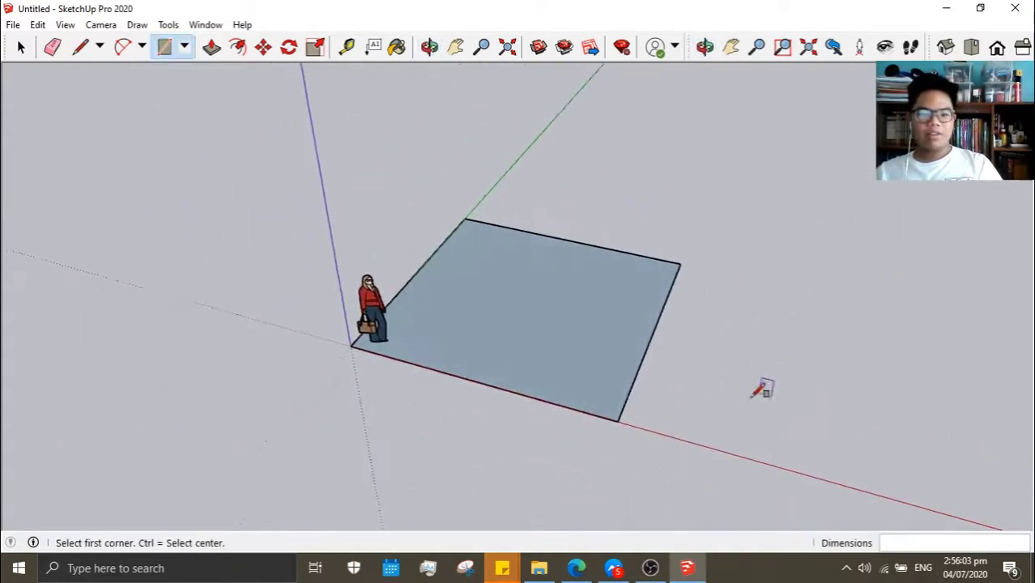
scroll(636, 362, "up", 3)
middle_click_drag(637, 362, 740, 351)
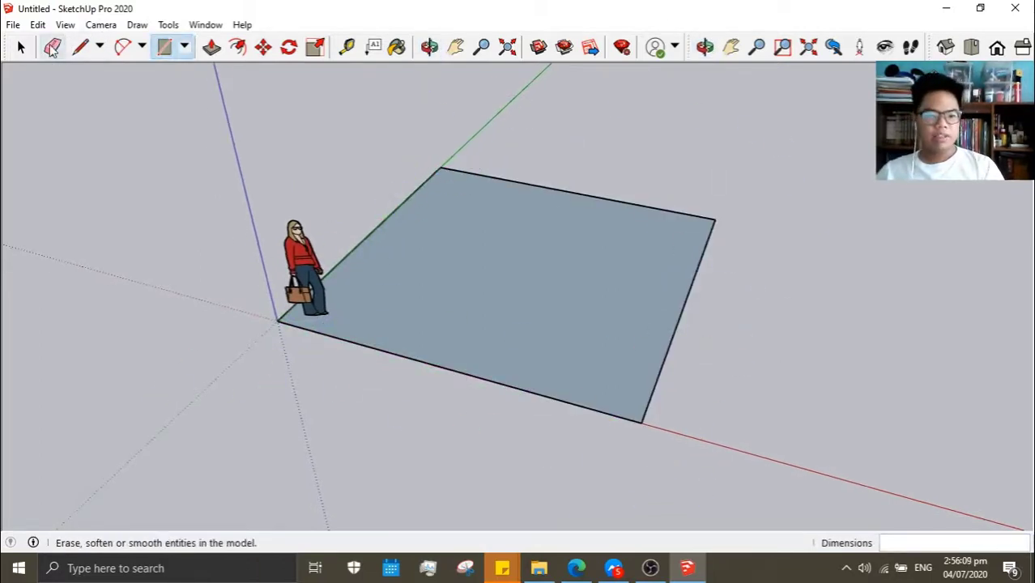
Select and delete the rectangle's face
left_click(52, 47)
key("space")
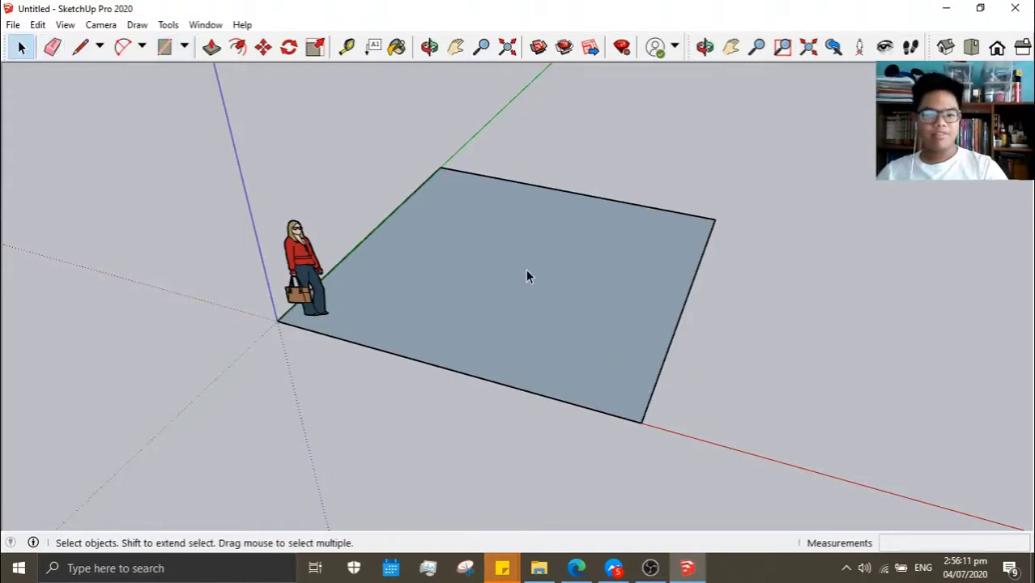
left_click(526, 270)
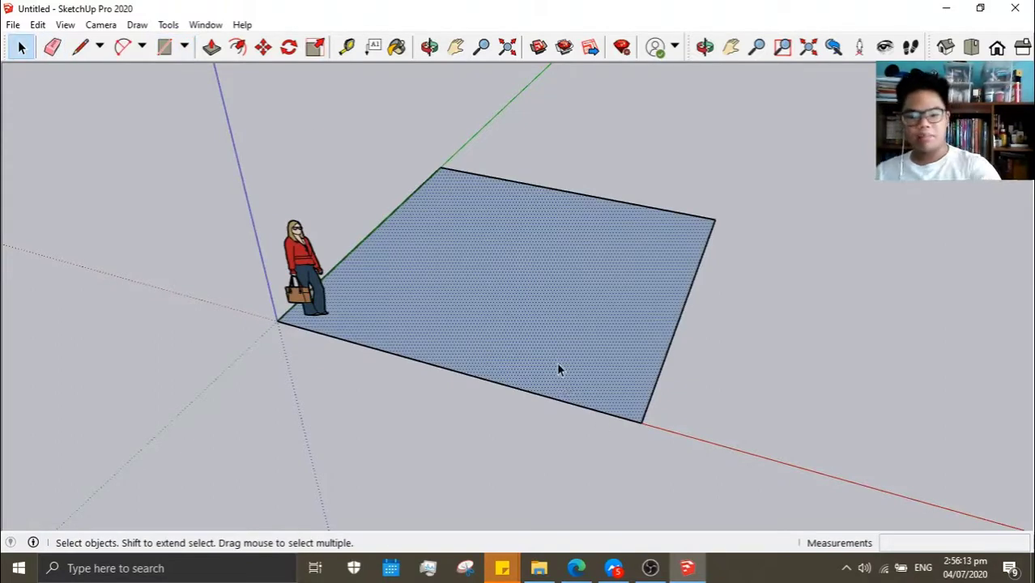
key("Delete")
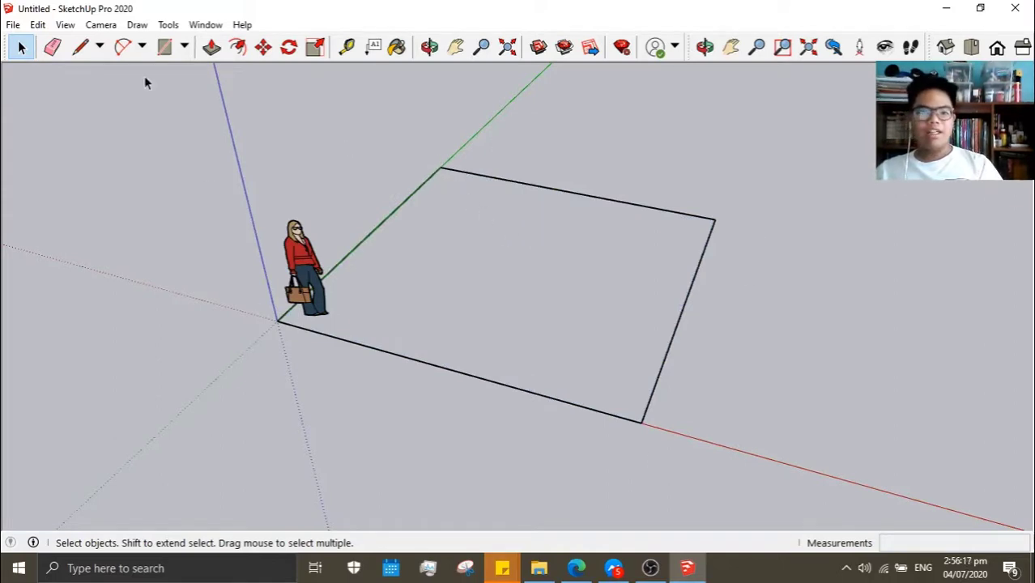
Erase the rectangle's far edge and the edge along the red axis
left_click(80, 46)
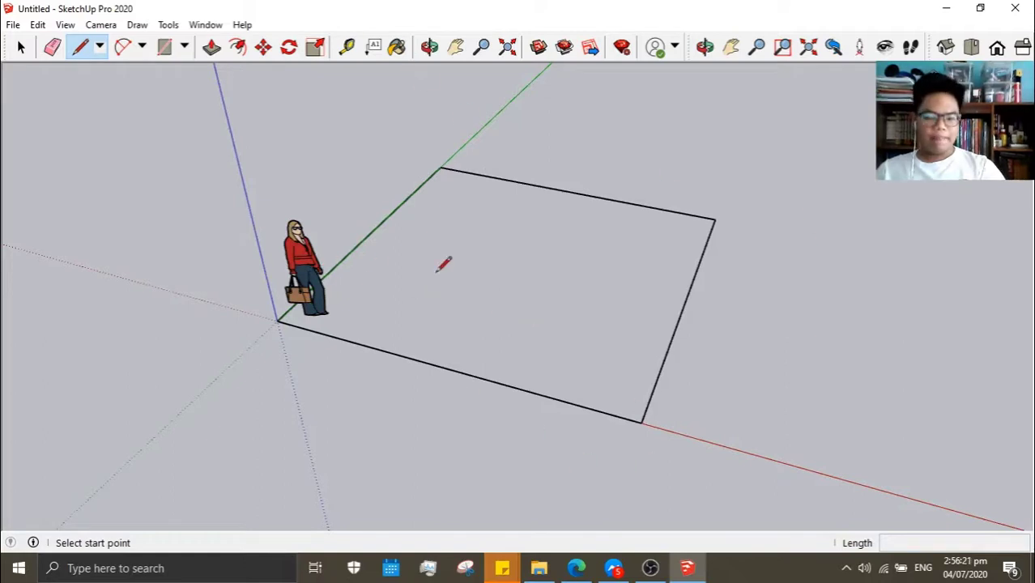
key("space")
key("e")
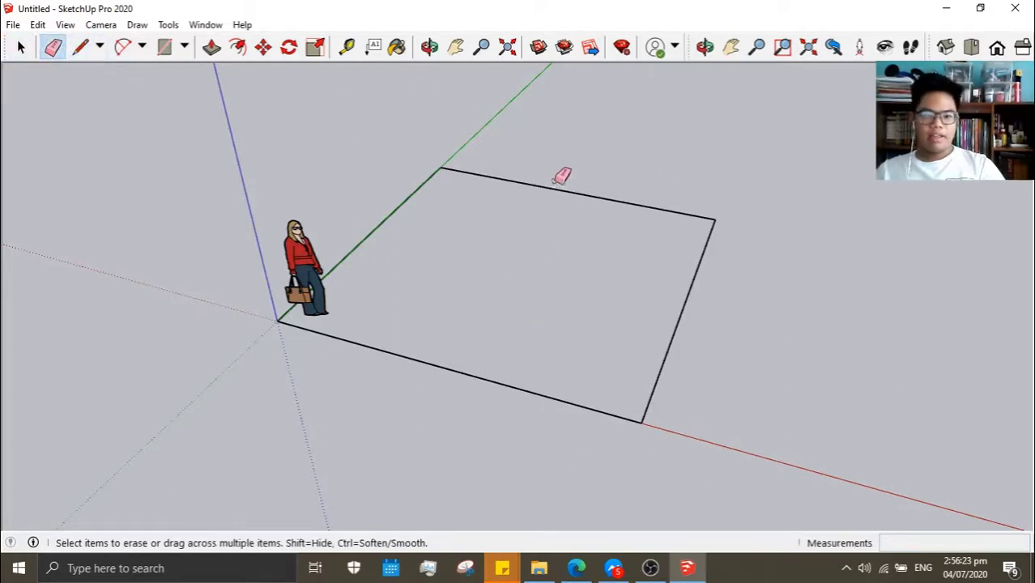
left_click(556, 184)
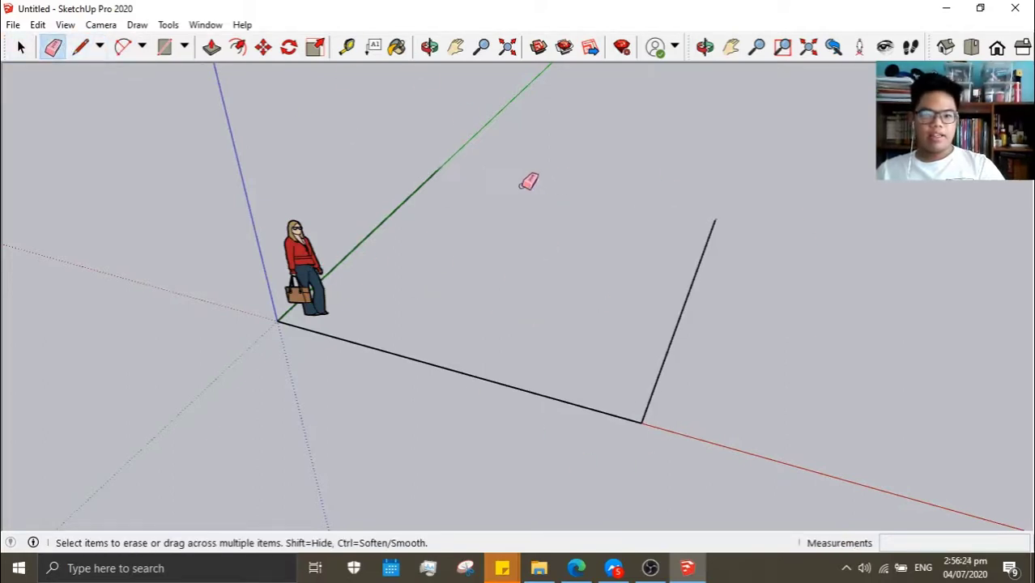
left_click(405, 356)
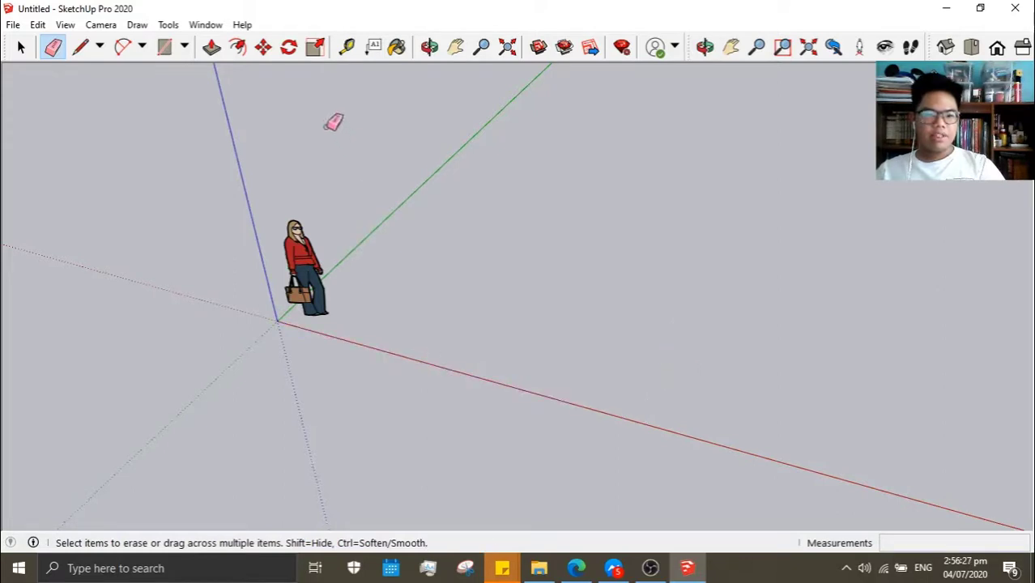
left_click(185, 46)
left_click(187, 106)
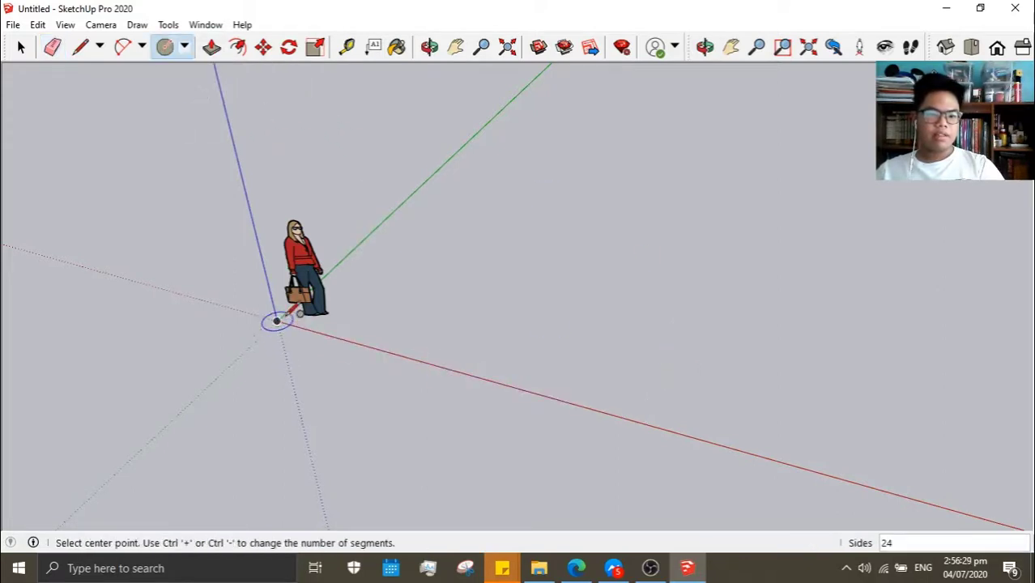
left_click(277, 321)
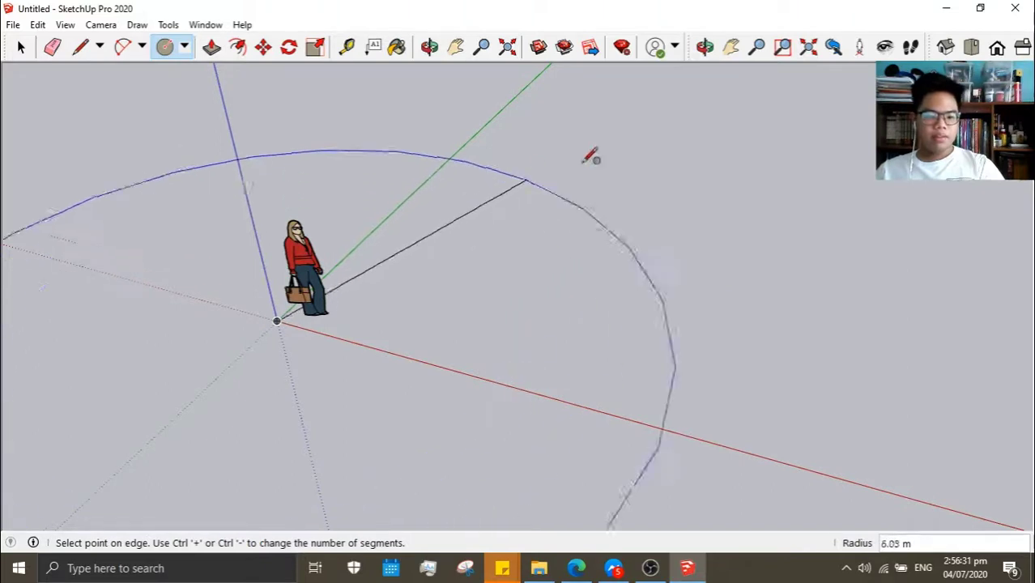
key("space")
mouse_move(448, 309)
middle_mouse_down()
mouse_move(338, 279)
mouse_move(539, 160)
middle_mouse_up()
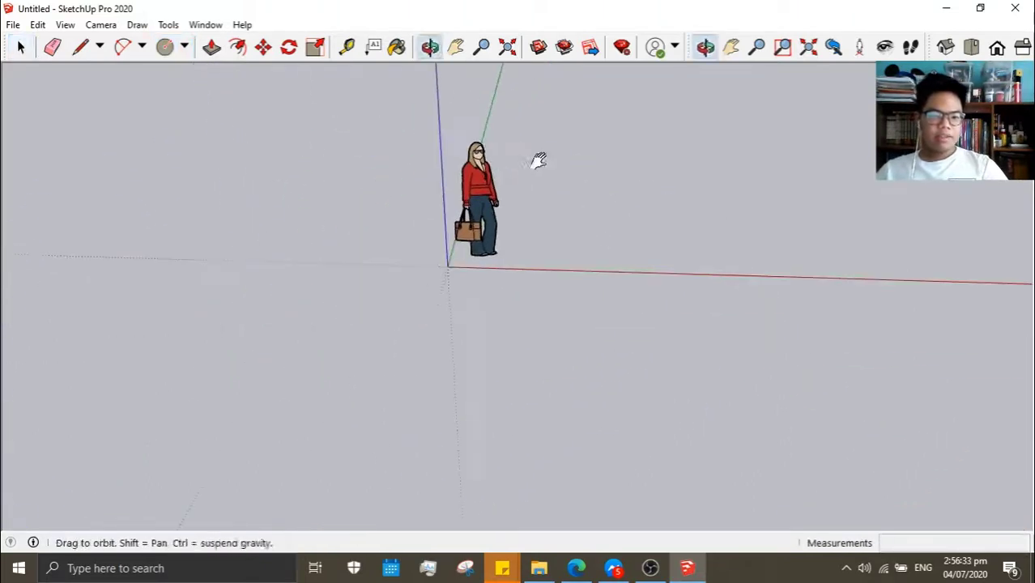
left_click(165, 46)
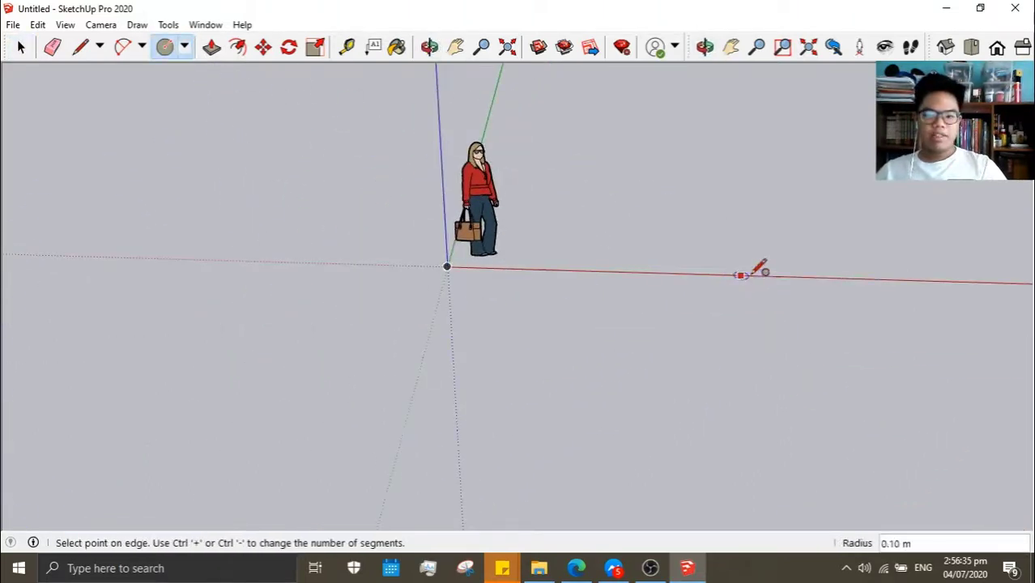
mouse_move(807, 185)
middle_mouse_down()
mouse_move(807, 212)
mouse_move(658, 245)
mouse_move(626, 226)
middle_mouse_up()
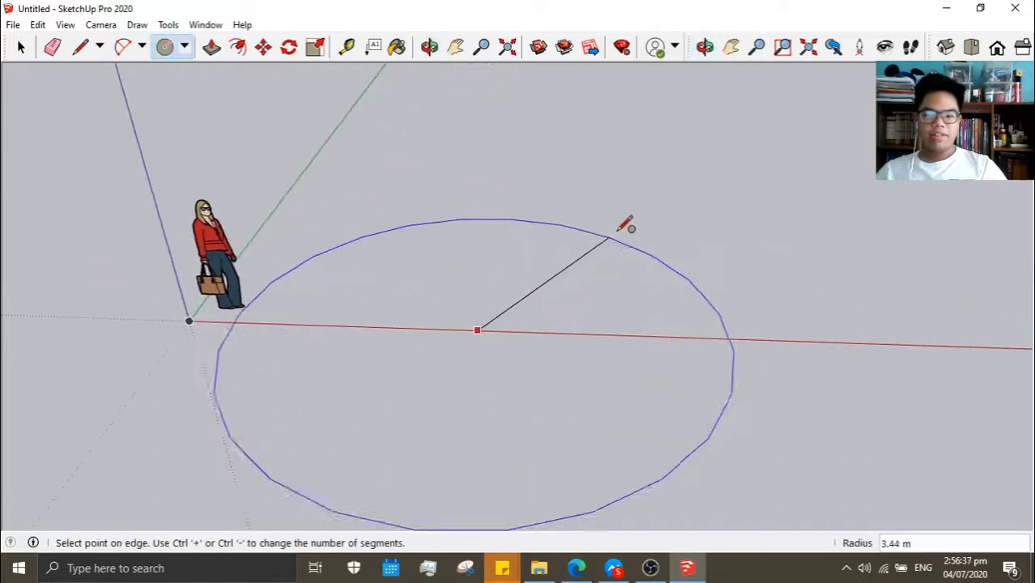
left_click(677, 221)
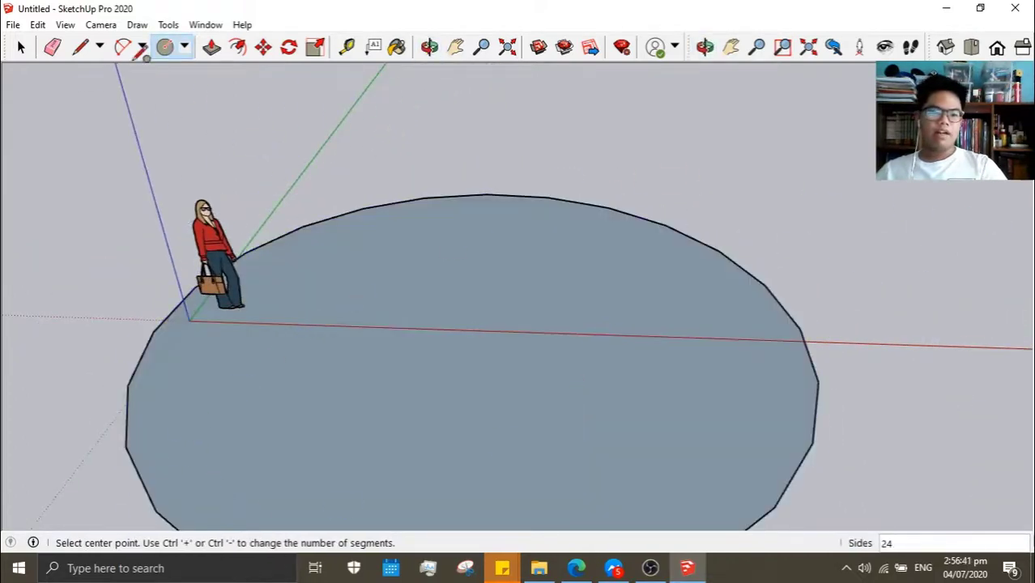
left_click(51, 46)
left_click(603, 200)
mouse_move(186, 292)
middle_mouse_down()
mouse_move(154, 288)
mouse_move(334, 359)
middle_mouse_up()
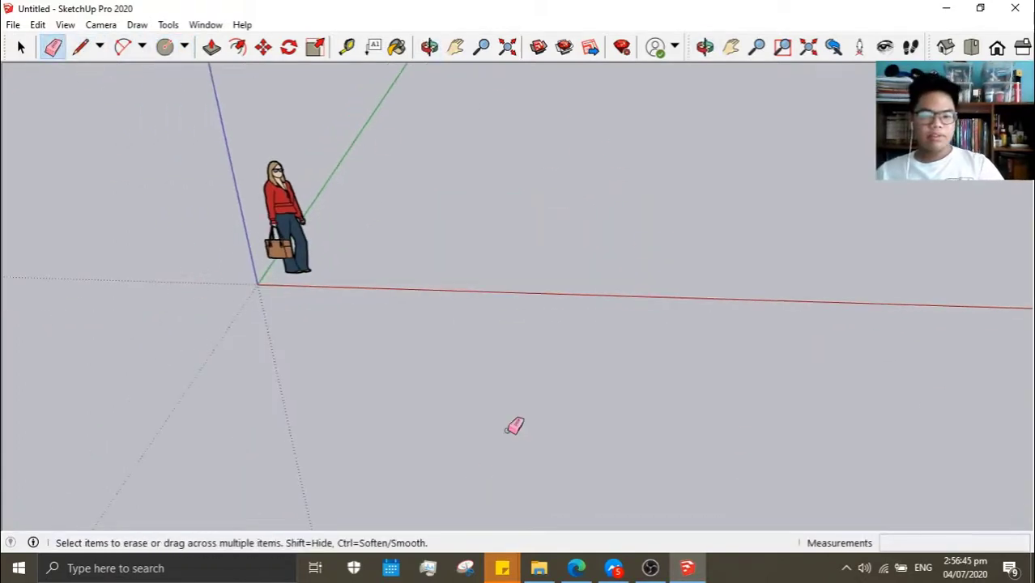
left_click(123, 46)
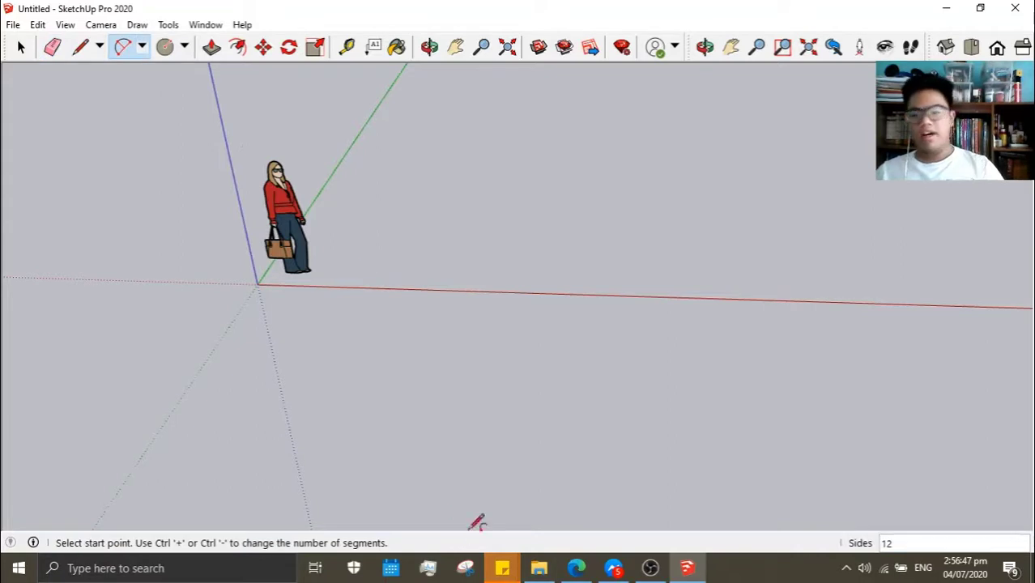
Draw a 5 m edge from the origin across the ground, then orbit around it
scroll(597, 368, "up", 3)
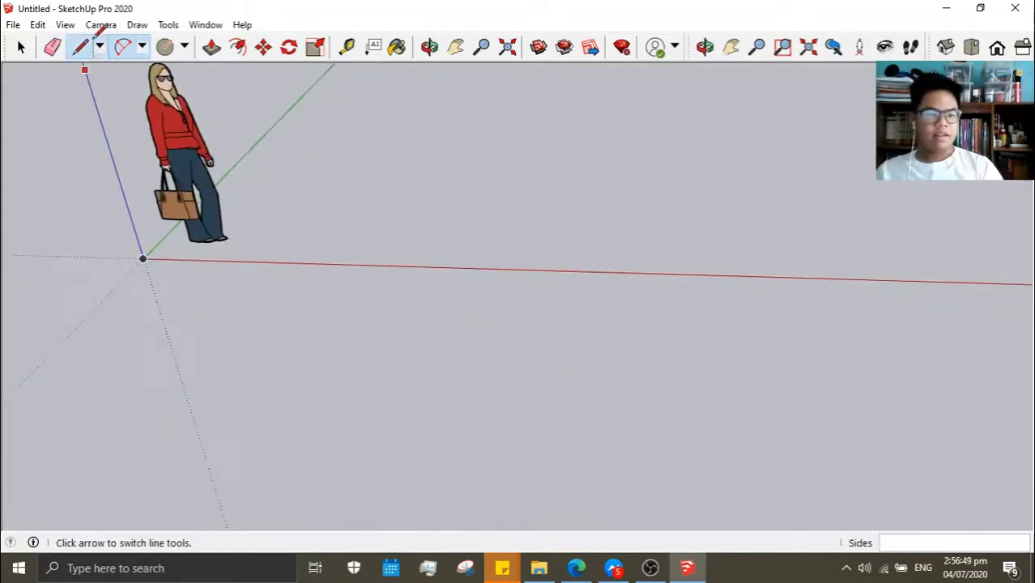
left_click(80, 47)
middle_click_drag(436, 371, 21, 298)
left_click(202, 291)
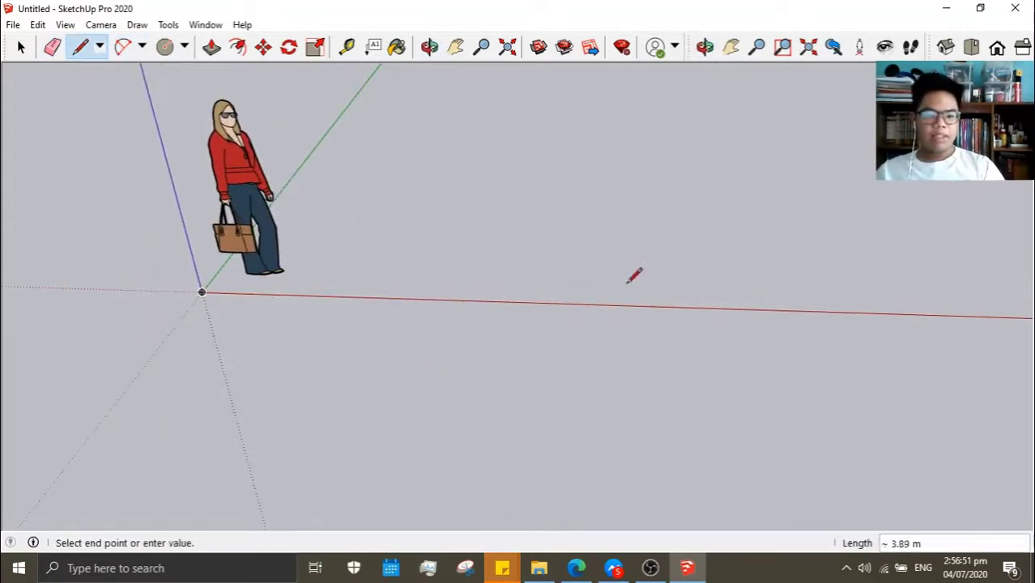
key("space")
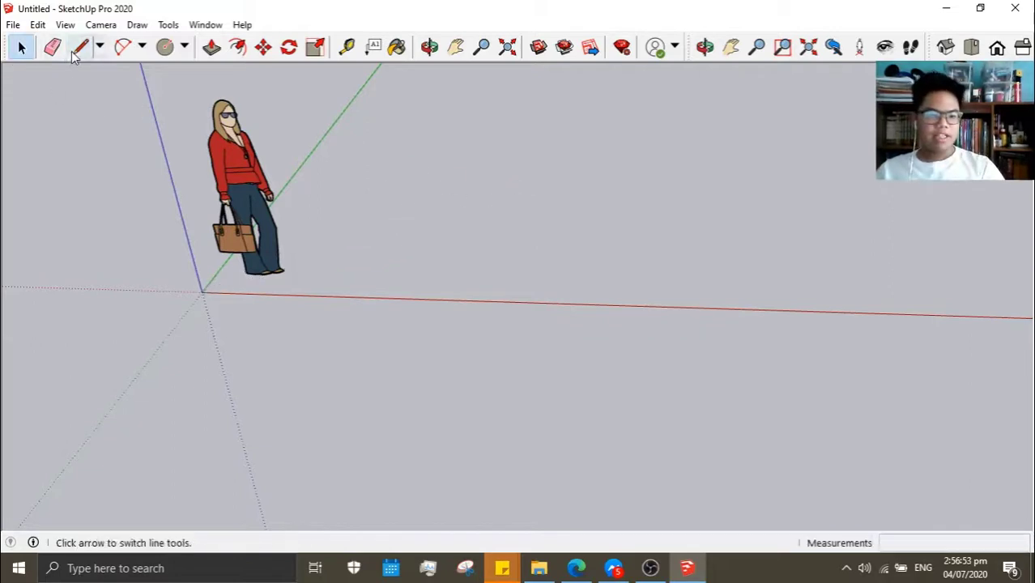
left_click(80, 46)
left_click(202, 291)
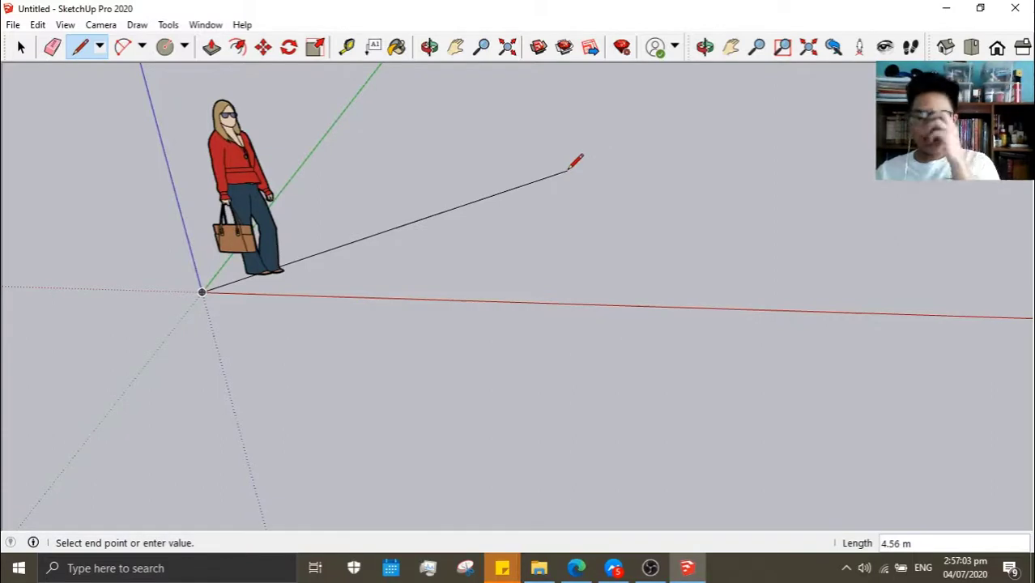
middle_click_drag(645, 122, 700, 127)
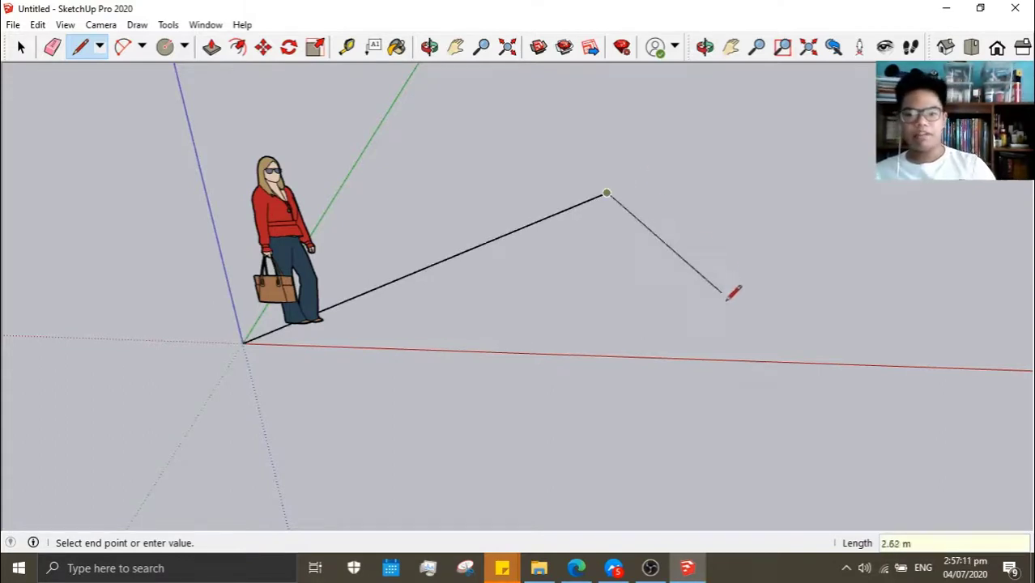
key("Escape")
mouse_move(572, 326)
middle_mouse_down()
mouse_move(688, 308)
mouse_move(610, 326)
middle_mouse_up()
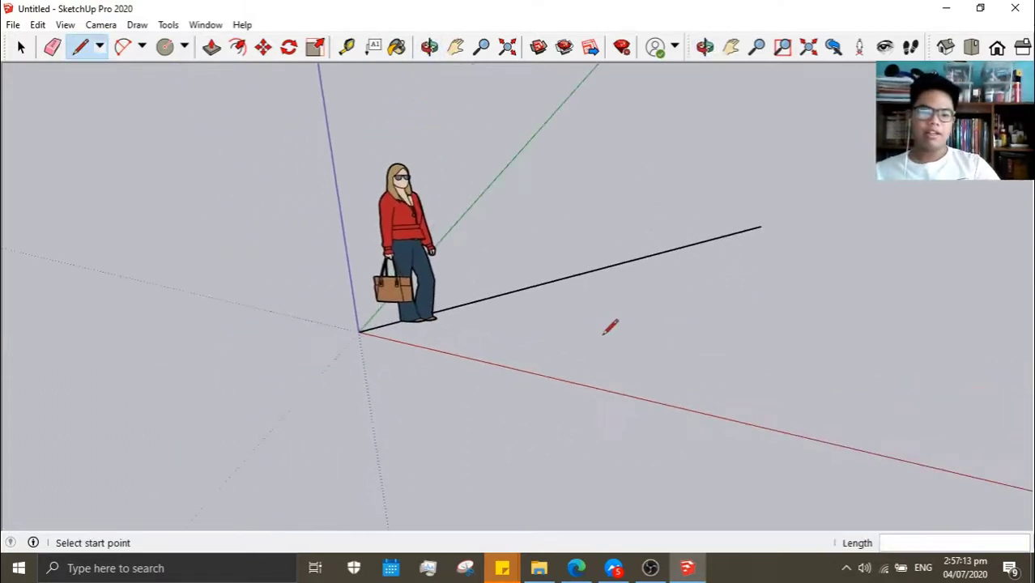
left_click(164, 47)
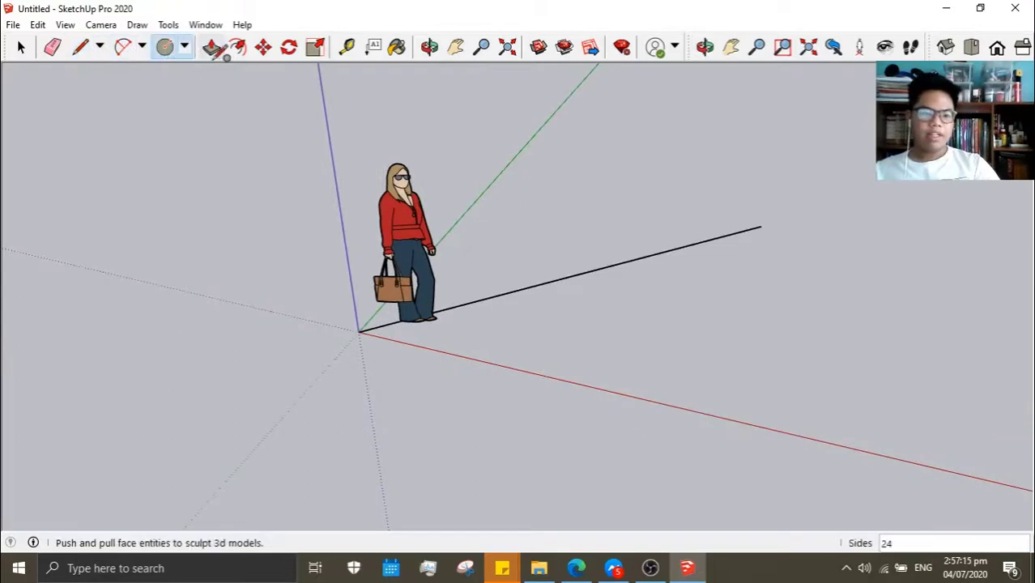
Draw a circle of radius 5 centred on the origin
left_click(359, 331)
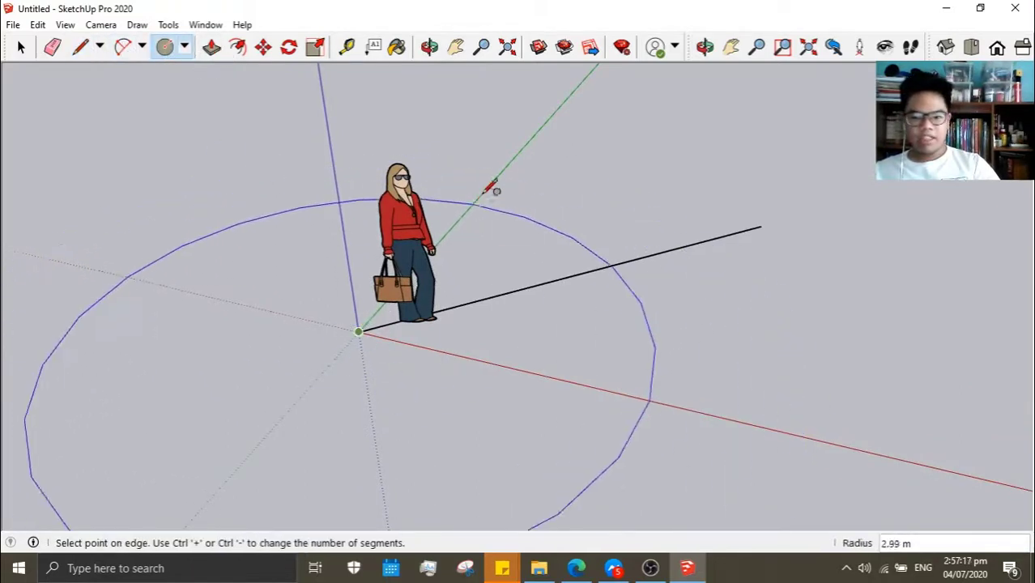
left_click(542, 154)
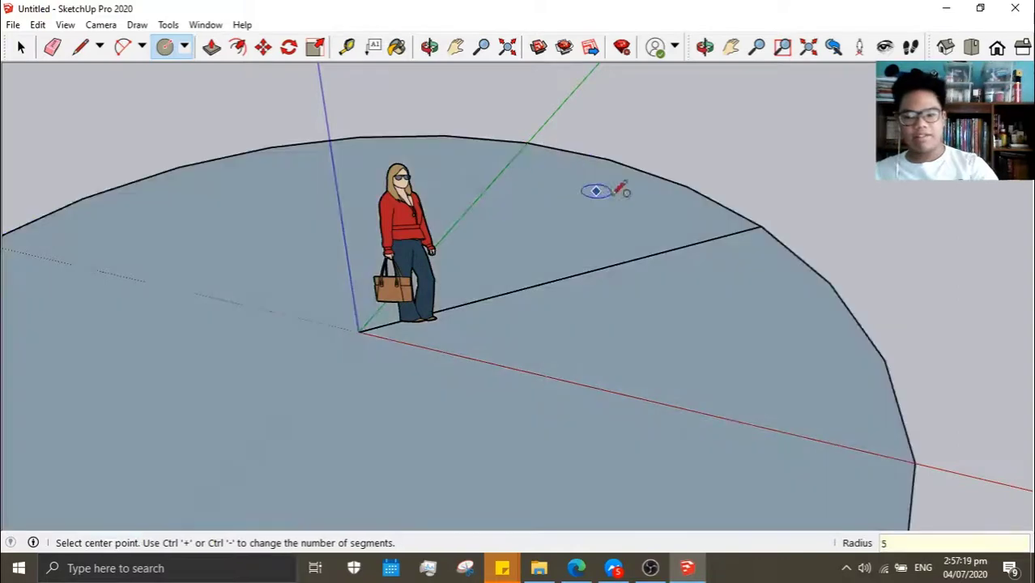
scroll(640, 239, "down", 3)
mouse_move(686, 287)
middle_mouse_down()
mouse_move(813, 294)
mouse_move(748, 281)
mouse_move(744, 291)
middle_mouse_up()
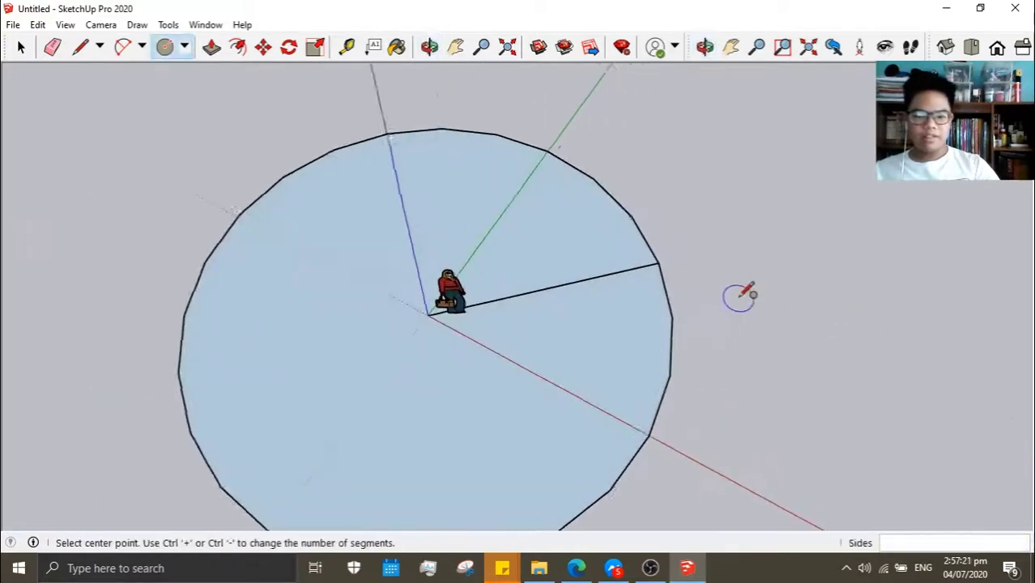
scroll(745, 291, "up", 3)
middle_click_drag(596, 300, 693, 273, "shift")
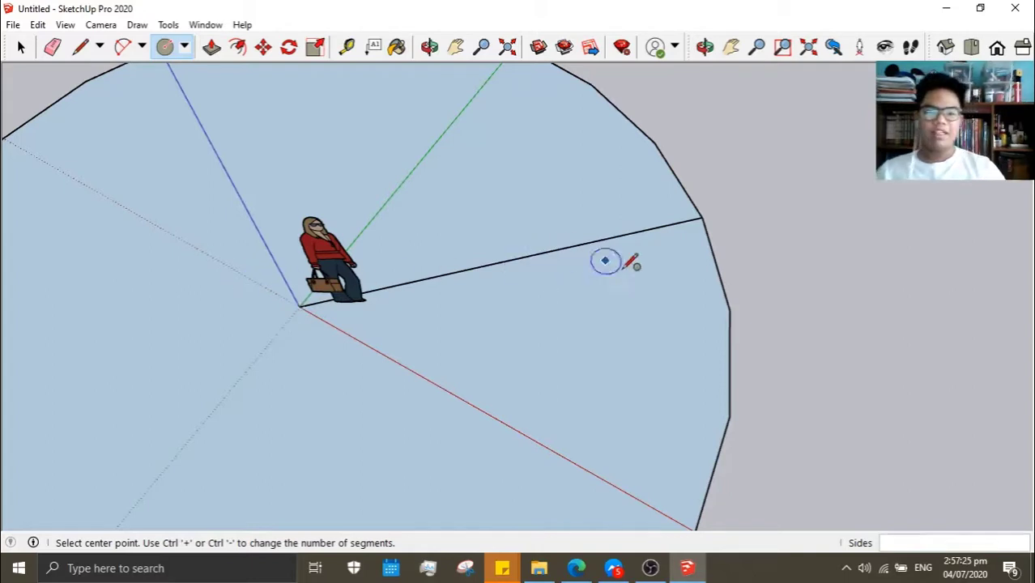
Erase the circle, its face and the straight line
left_click(52, 46)
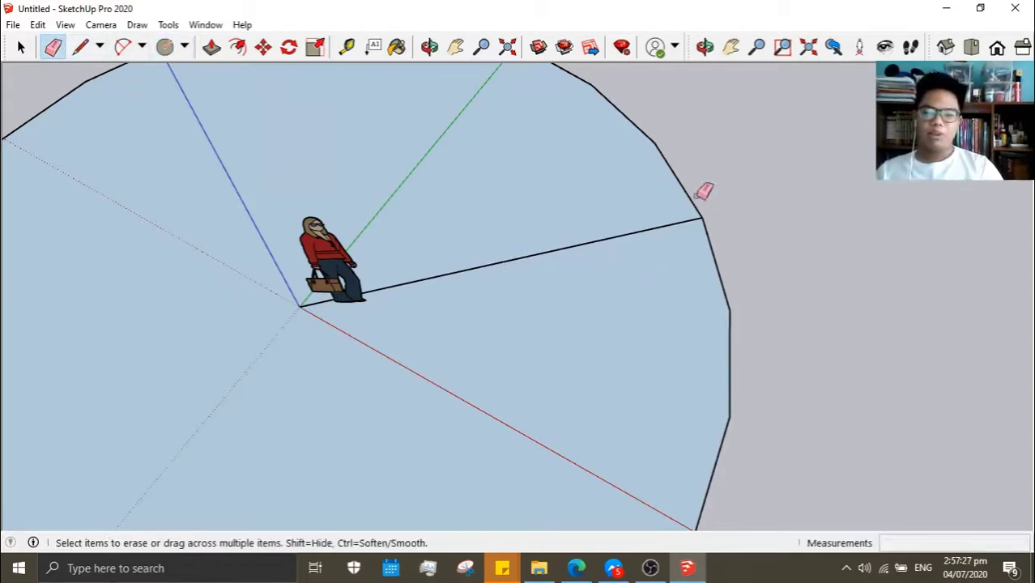
left_click_drag(696, 196, 697, 217)
left_click(207, 46)
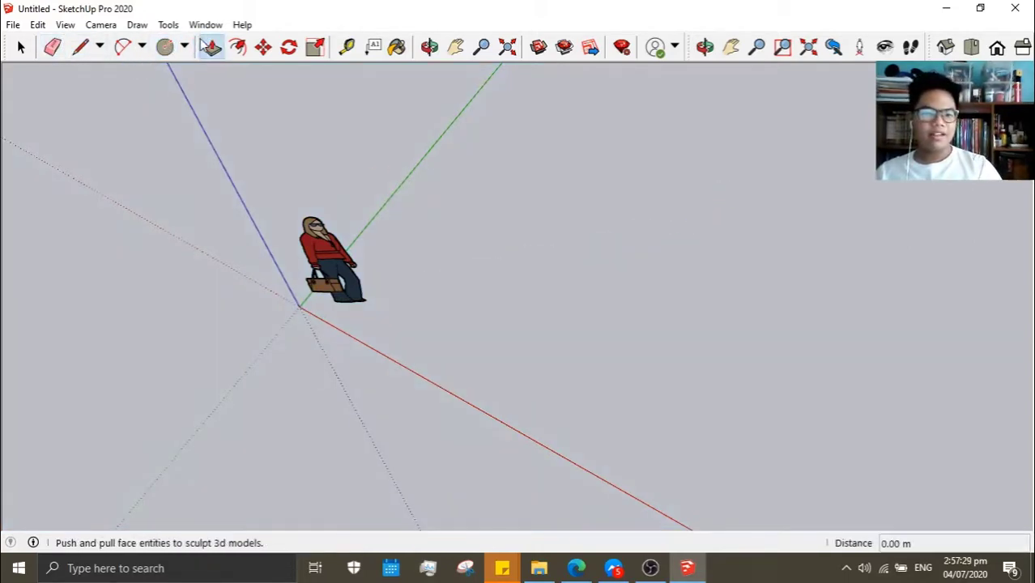
Start a rectangle with its first corner at the origin
left_click(184, 46)
left_click(199, 69)
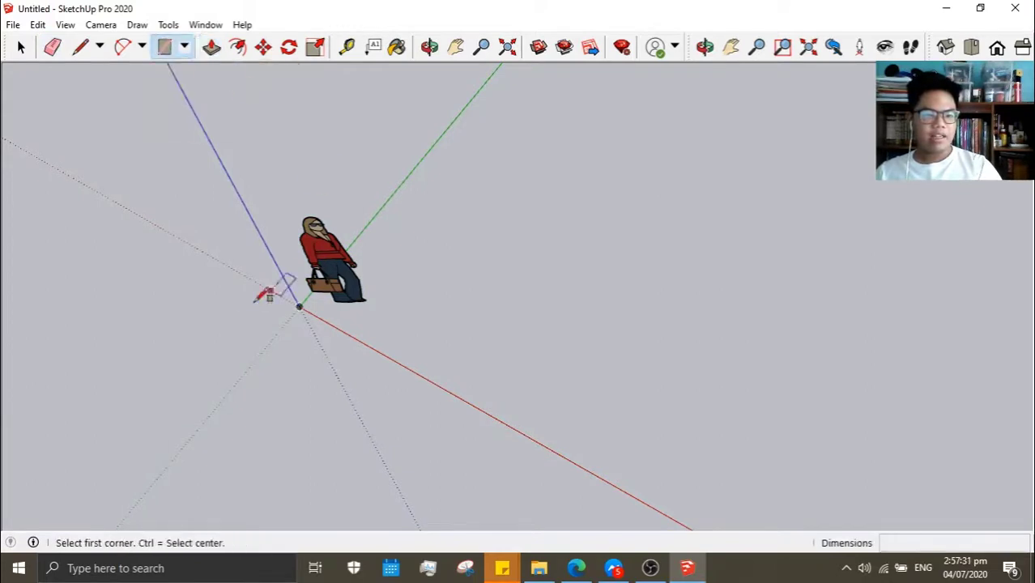
left_click(300, 307)
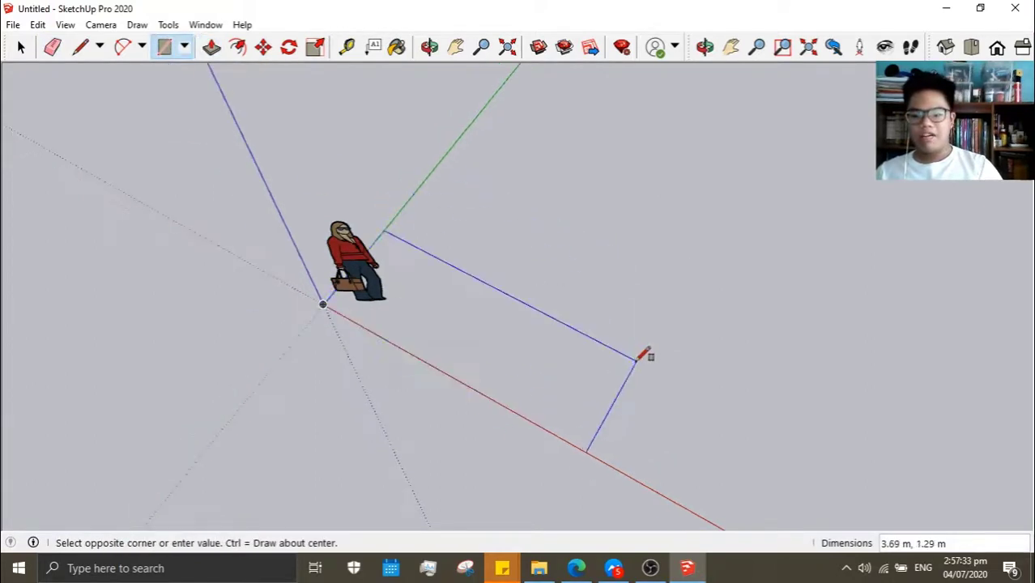
mouse_move(648, 354)
middle_mouse_down()
mouse_move(695, 269)
mouse_move(776, 220)
middle_mouse_up()
middle_click_drag(816, 187, 693, 261)
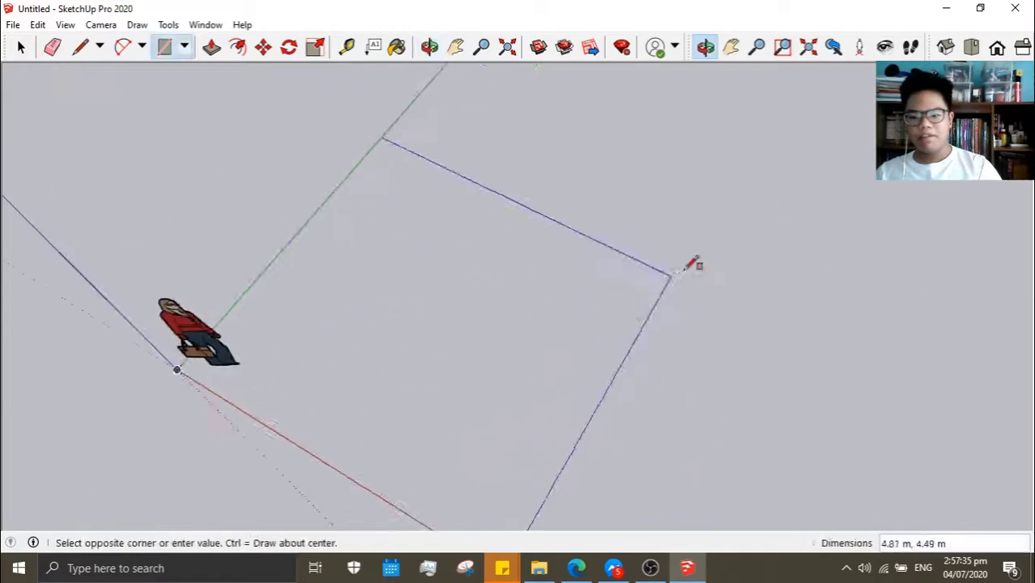
scroll(793, 214, "down", 1)
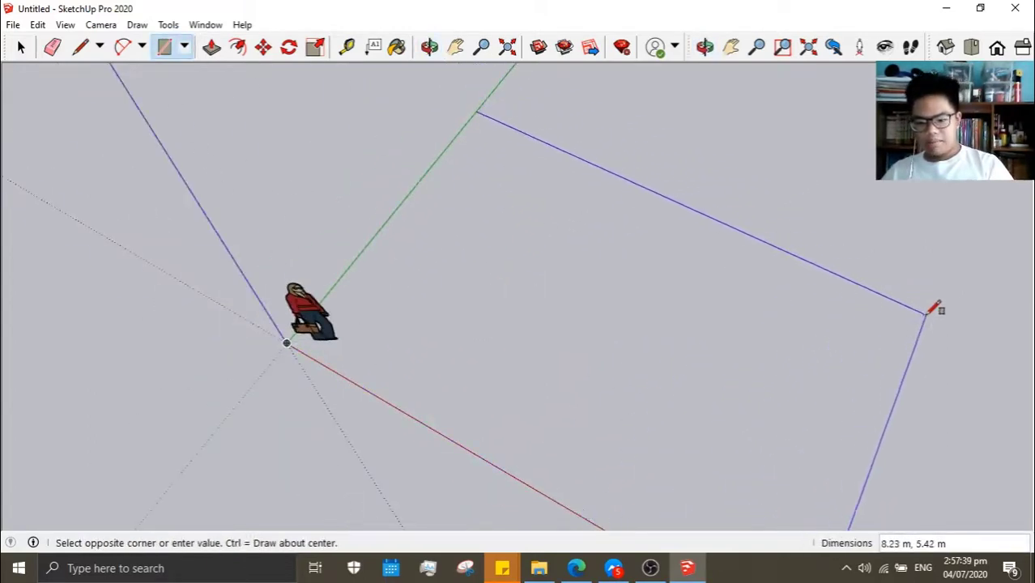
mouse_move(687, 217)
middle_mouse_down()
mouse_move(723, 281)
mouse_move(804, 231)
middle_mouse_up()
Size the rectangle to 4 m by 2 m and confirm it
key("o")
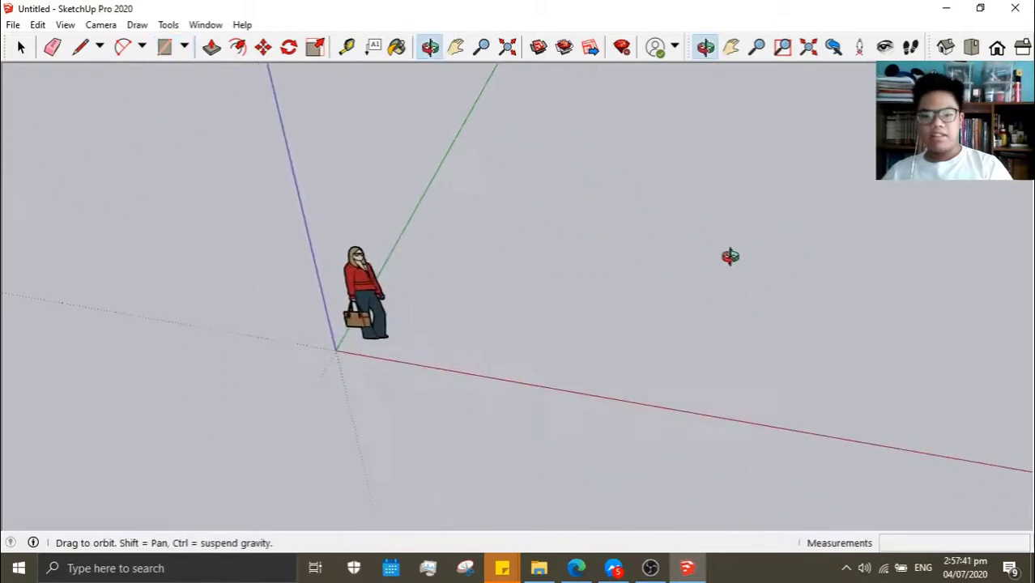
left_click_drag(730, 255, 759, 301)
middle_click_drag(759, 302, 678, 217)
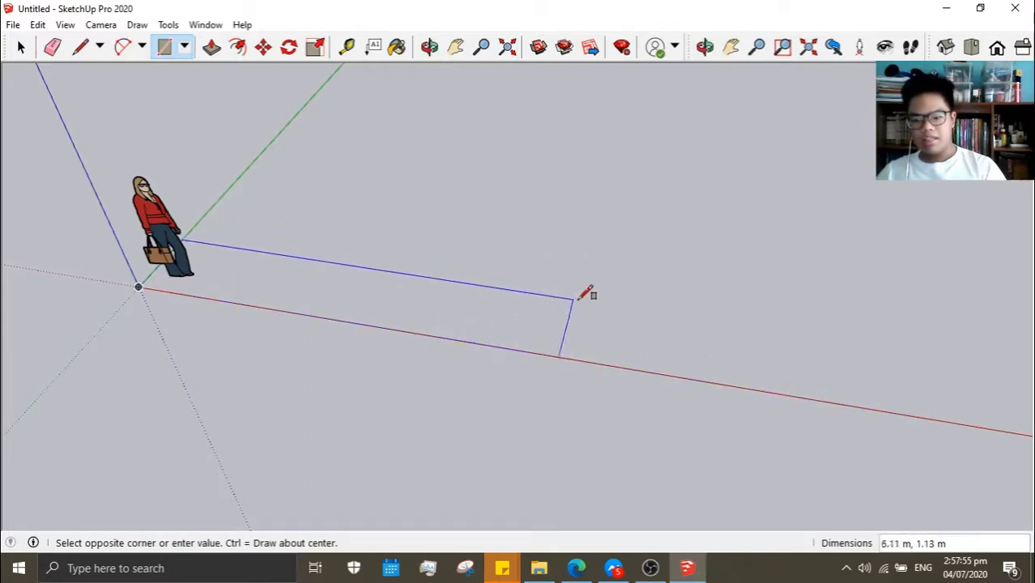
middle_click_drag(708, 322, 654, 400)
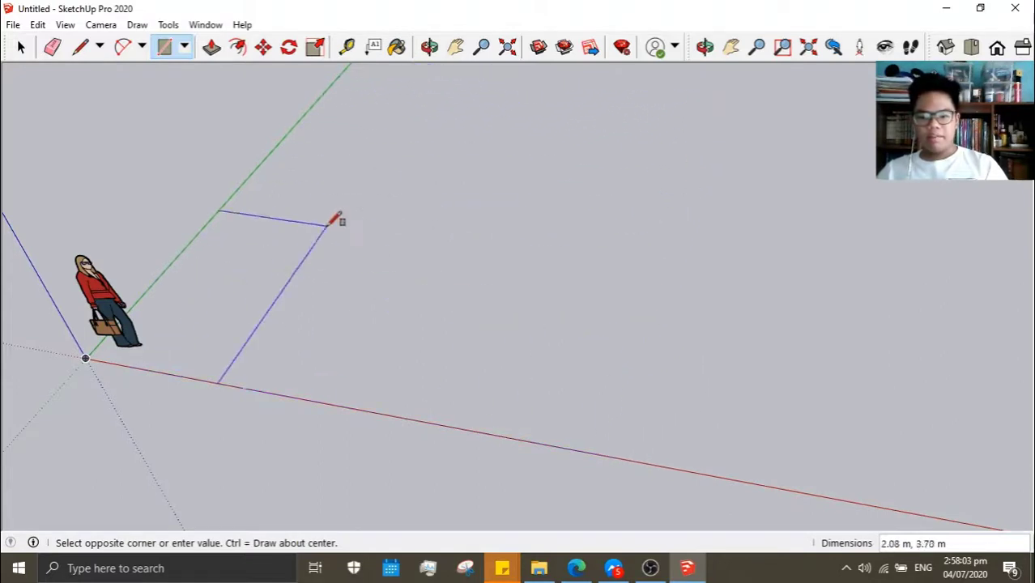
scroll(483, 264, "down", 1)
scroll(478, 267, "down", 1)
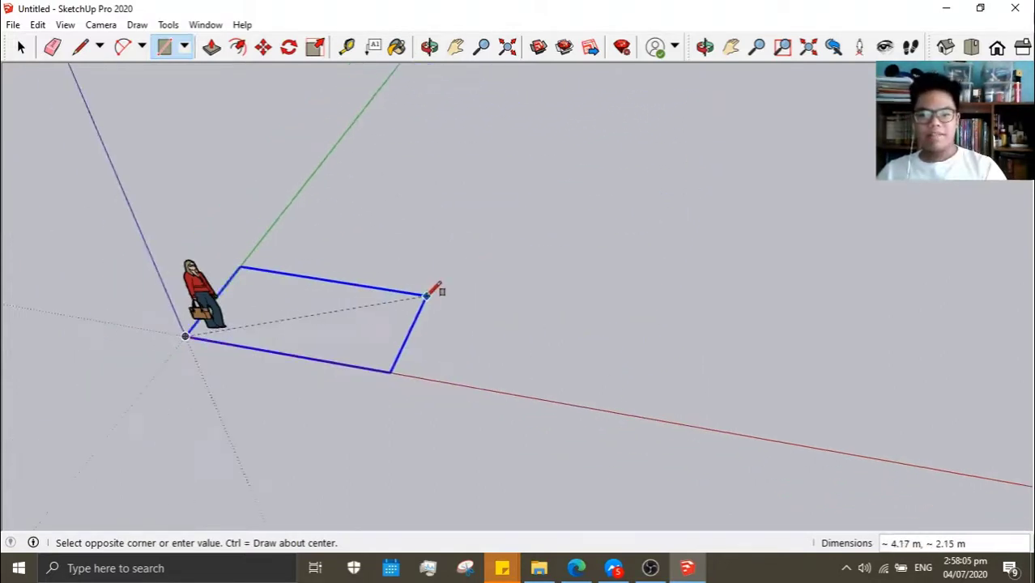
scroll(439, 289, "down", 1)
type("4m,2m")
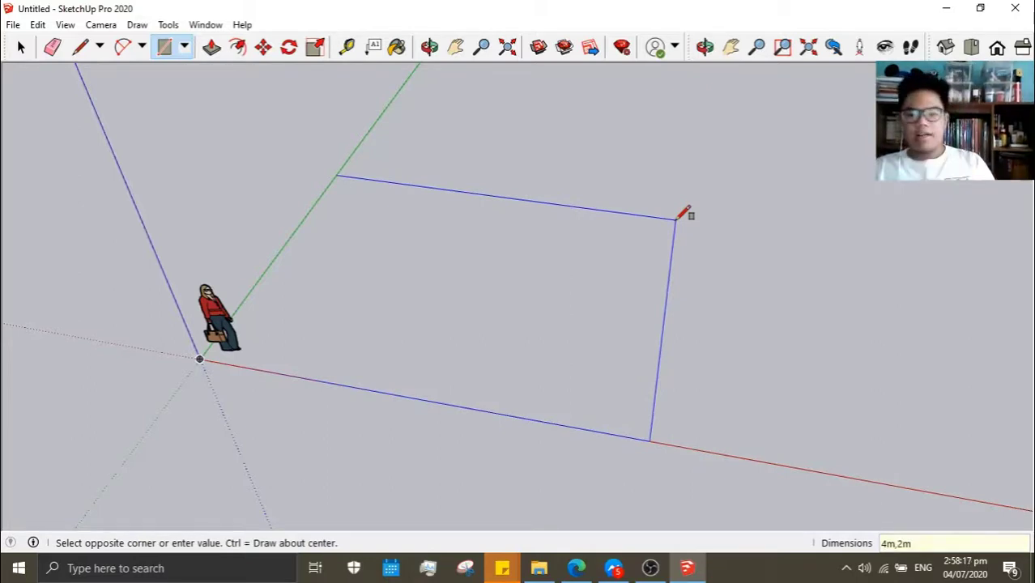
key("Return")
middle_click_drag(393, 266, 550, 290)
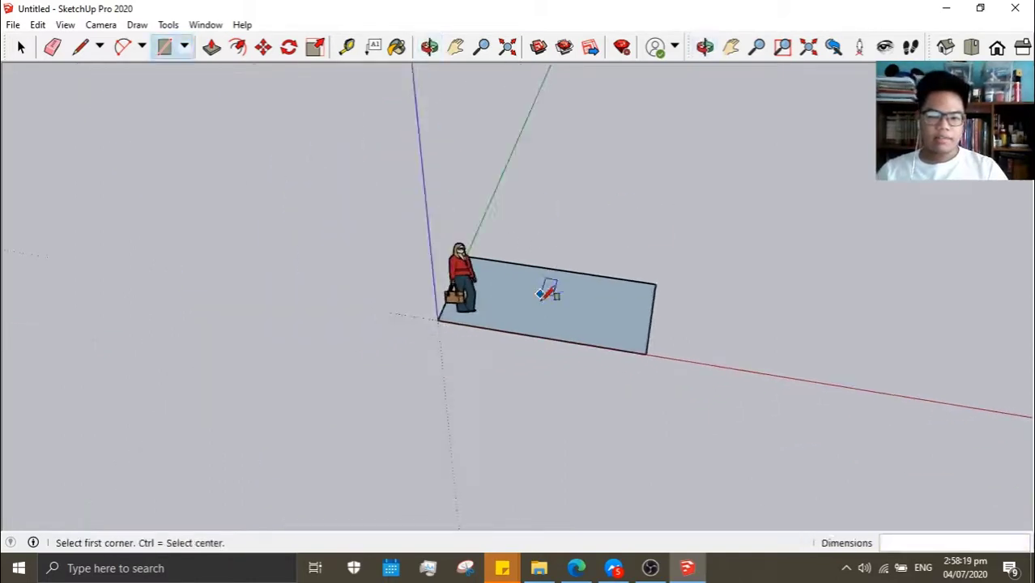
scroll(538, 293, "up", 3)
Erase the 4 m by 2 m rectangle's edge so its face disappears
key("l")
key("space")
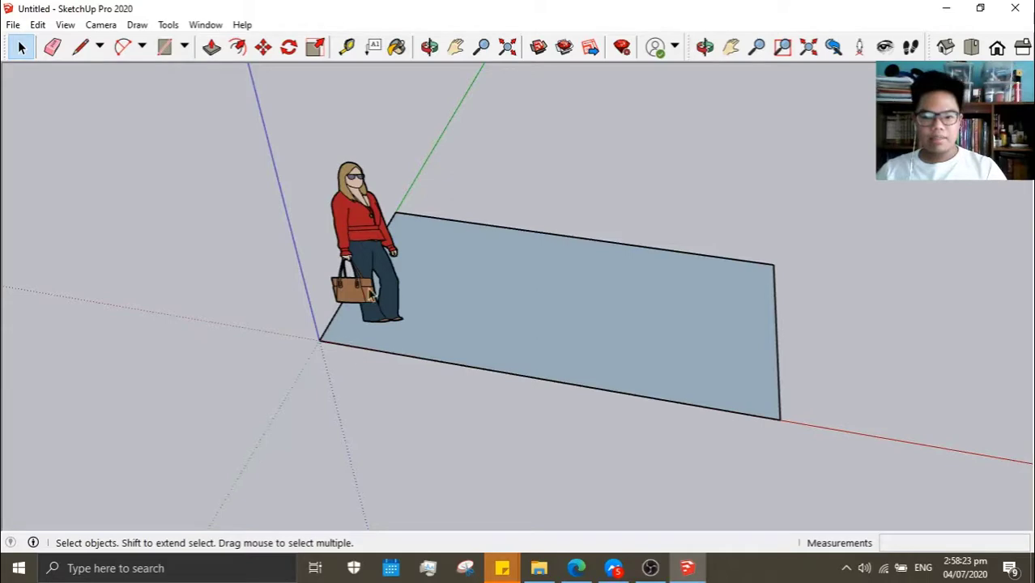
mouse_move(532, 301)
middle_mouse_down()
mouse_move(587, 300)
mouse_move(603, 357)
middle_mouse_up()
key("e")
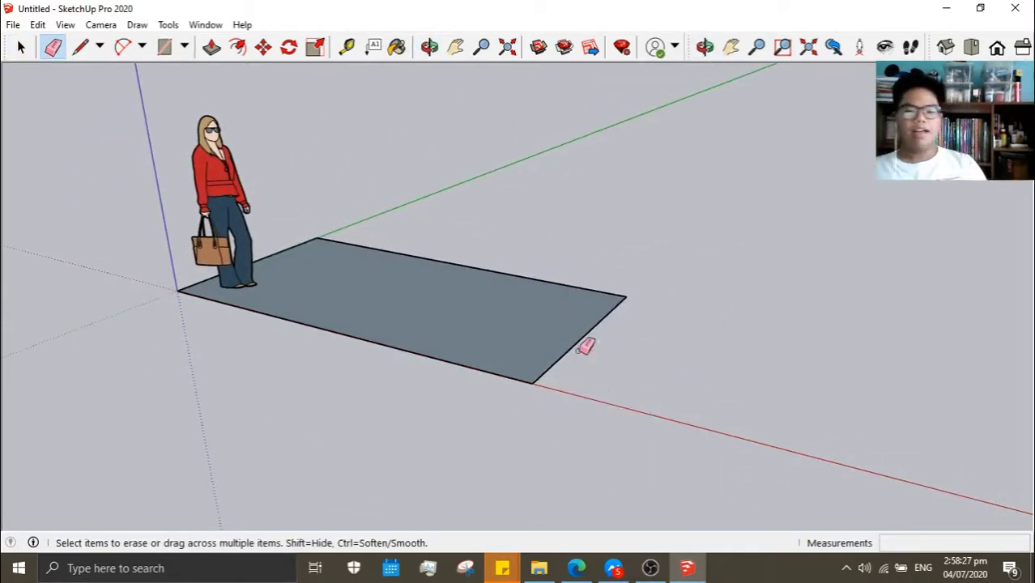
left_click_drag(585, 348, 595, 306)
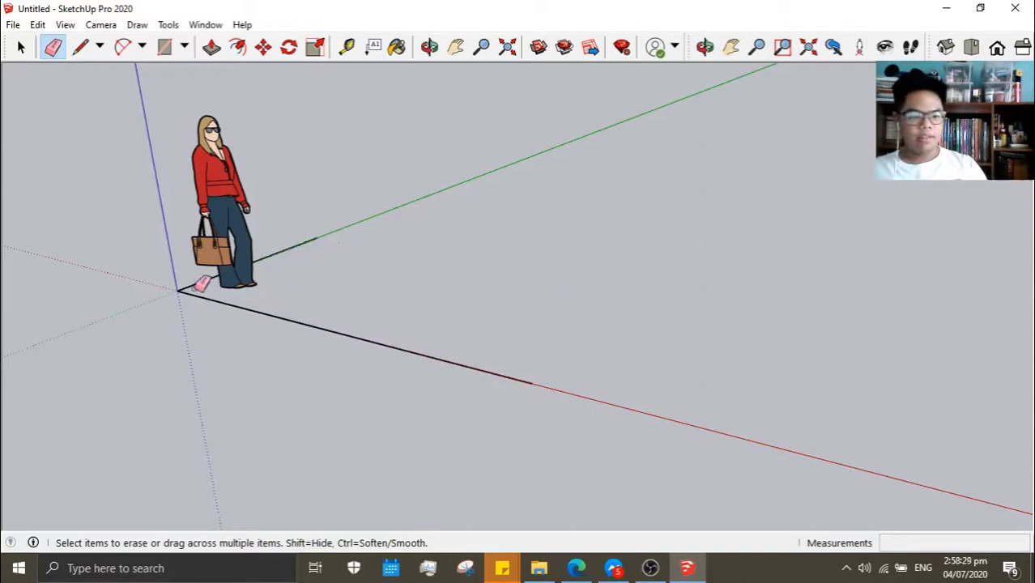
middle_click_drag(337, 427, 455, 351)
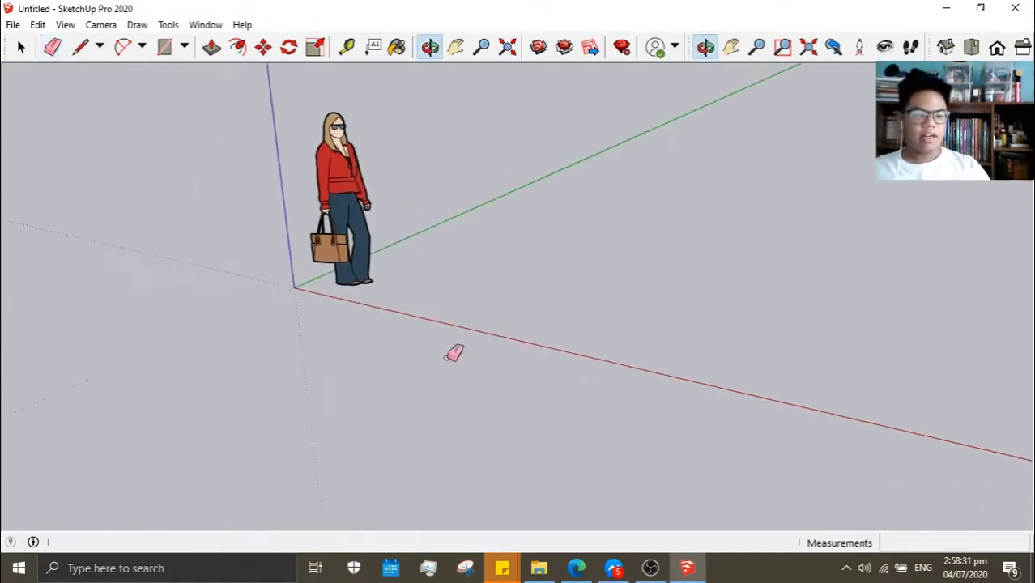
Draw a larger, roughly square rectangle starting at the origin
left_click(80, 46)
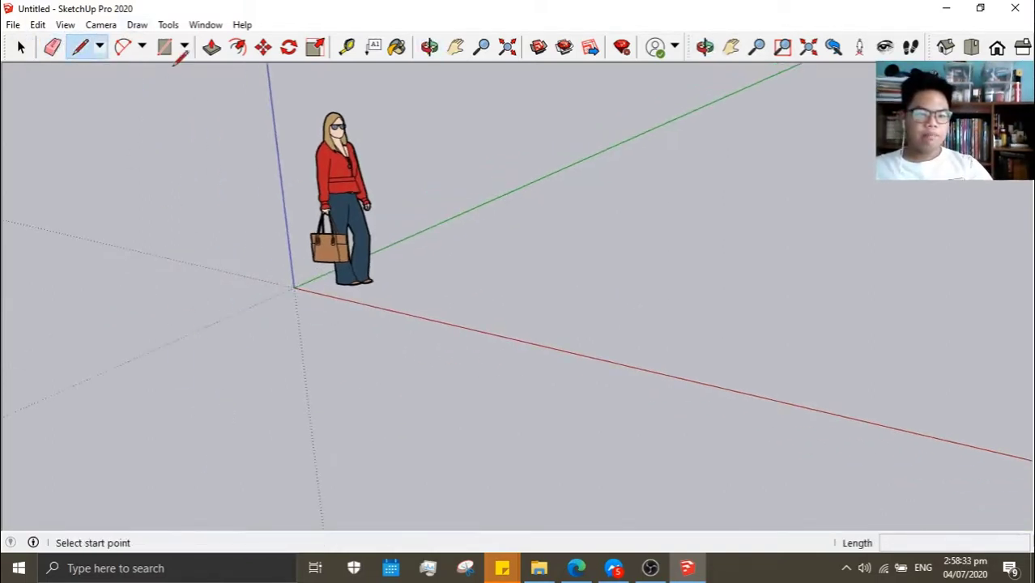
left_click(295, 288)
type("5,5")
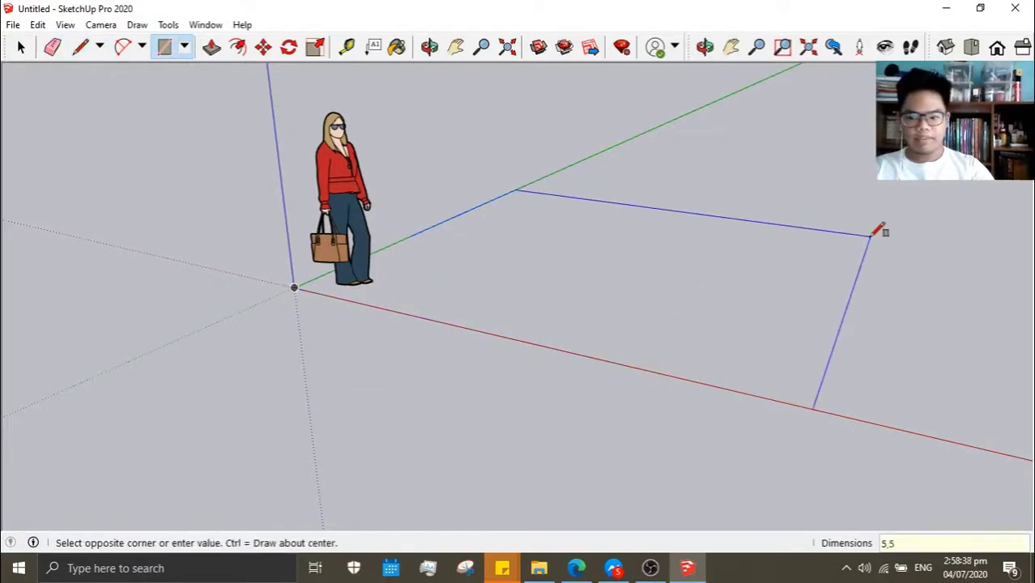
left_click(872, 235)
middle_click_drag(868, 233, 672, 321)
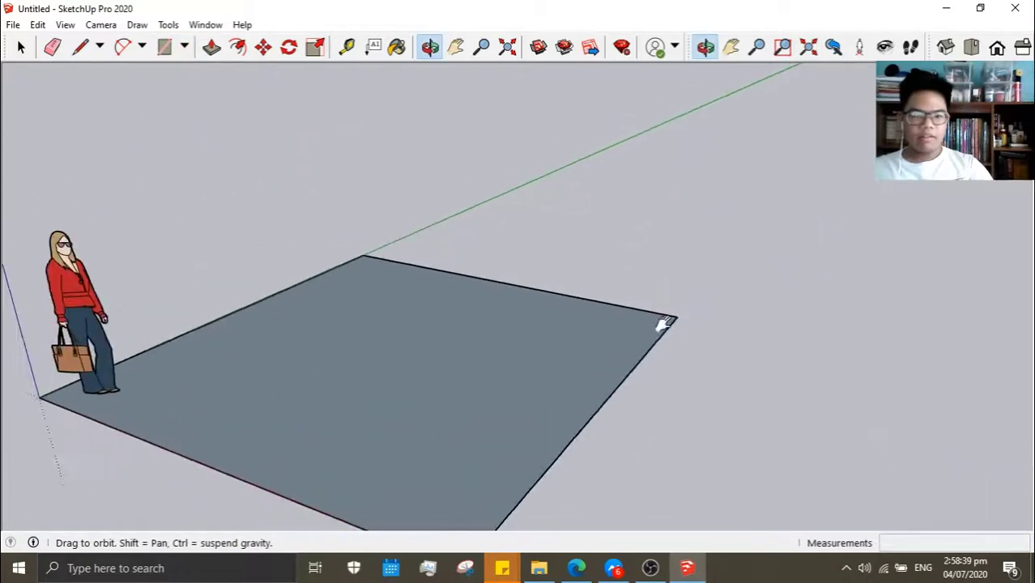
left_click(213, 48)
middle_click_drag(570, 396, 663, 292)
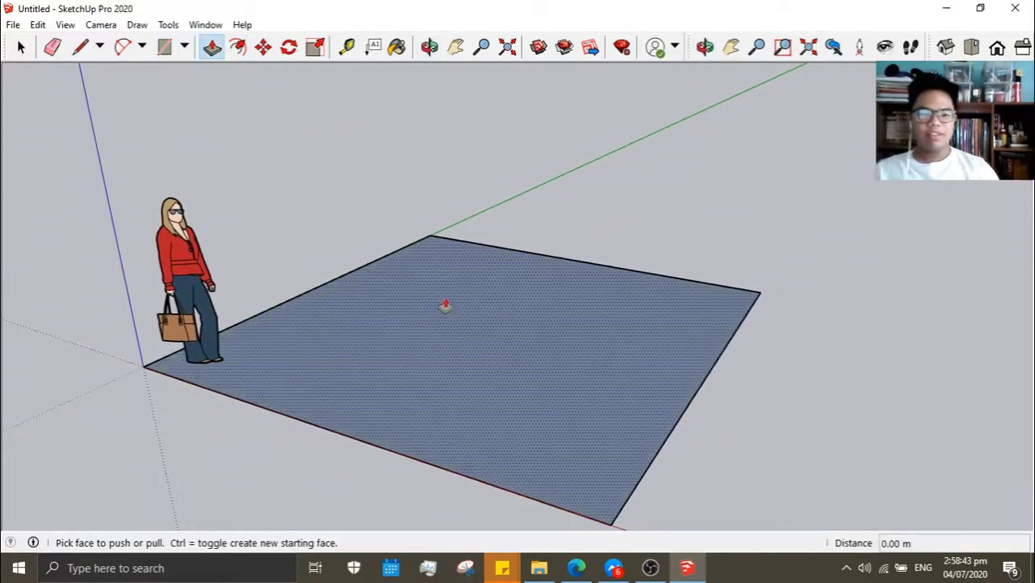
Extrude the square face upward to a height of 5 m
left_click_drag(599, 340, 619, 240)
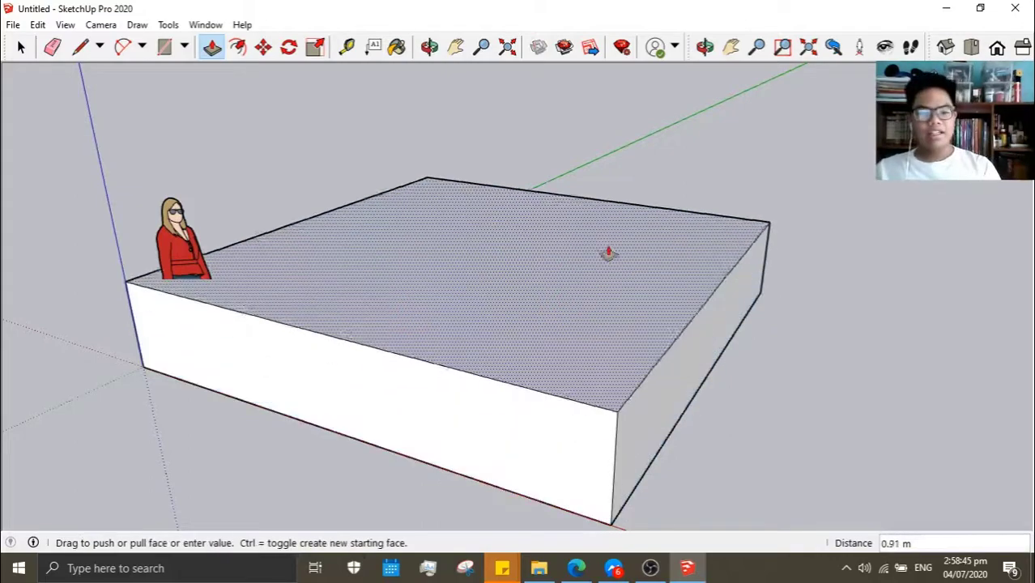
scroll(777, 219, "down", 3)
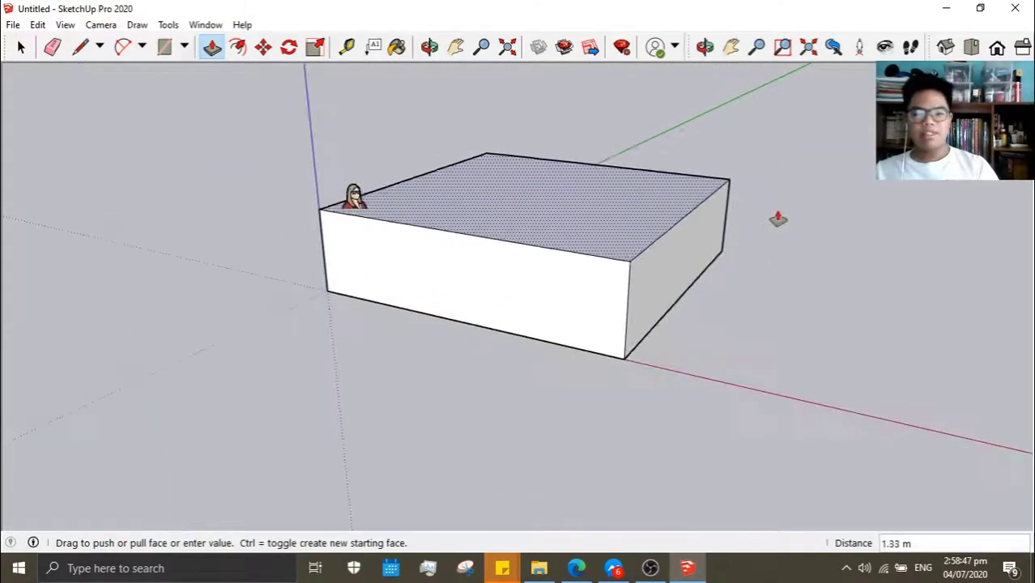
mouse_move(777, 219)
middle_mouse_down()
mouse_move(714, 227)
mouse_move(745, 267)
middle_mouse_up()
mouse_move(746, 267)
left_mouse_down()
mouse_move(727, 158)
mouse_move(340, 138)
mouse_move(343, 187)
mouse_move(347, 129)
mouse_move(570, 157)
mouse_move(261, 157)
mouse_move(289, 180)
mouse_move(317, 277)
mouse_move(309, 149)
mouse_move(417, 335)
mouse_move(442, 366)
mouse_move(448, 356)
left_mouse_up()
middle_click_drag(448, 357, 437, 366)
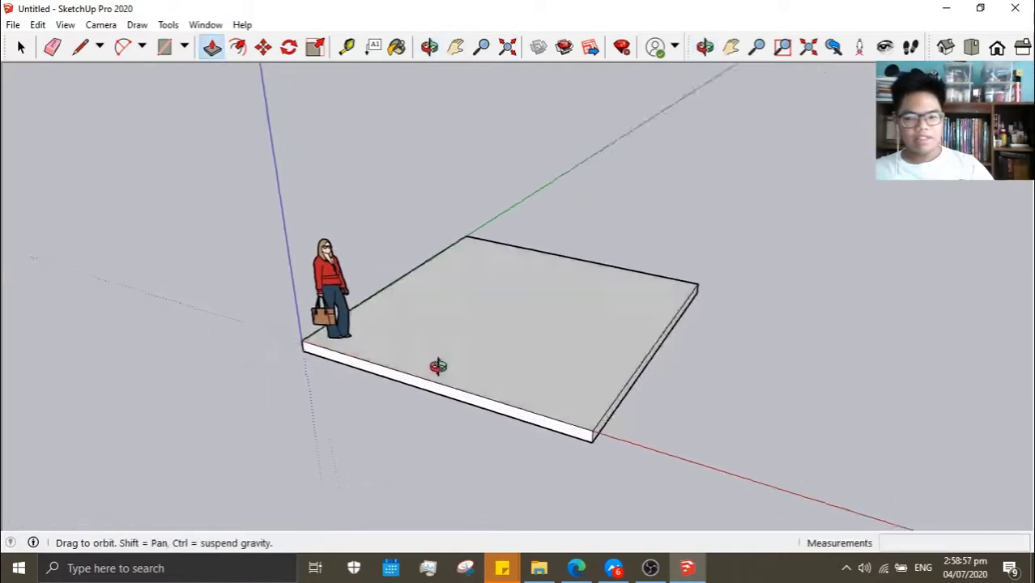
mouse_move(437, 365)
left_mouse_down()
mouse_move(444, 397)
mouse_move(477, 169)
left_mouse_up()
scroll(444, 398, "up", 1)
type("5")
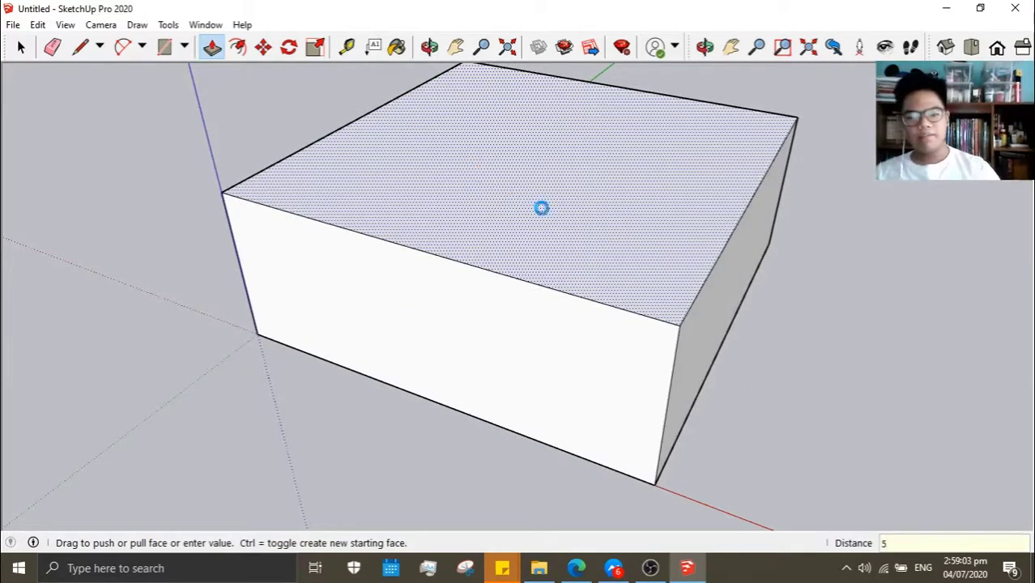
key("Return")
mouse_move(758, 296)
middle_mouse_down()
mouse_move(751, 325)
mouse_move(776, 256)
mouse_move(687, 374)
mouse_move(805, 146)
mouse_move(680, 263)
mouse_move(765, 291)
mouse_move(746, 298)
mouse_move(793, 389)
middle_mouse_up()
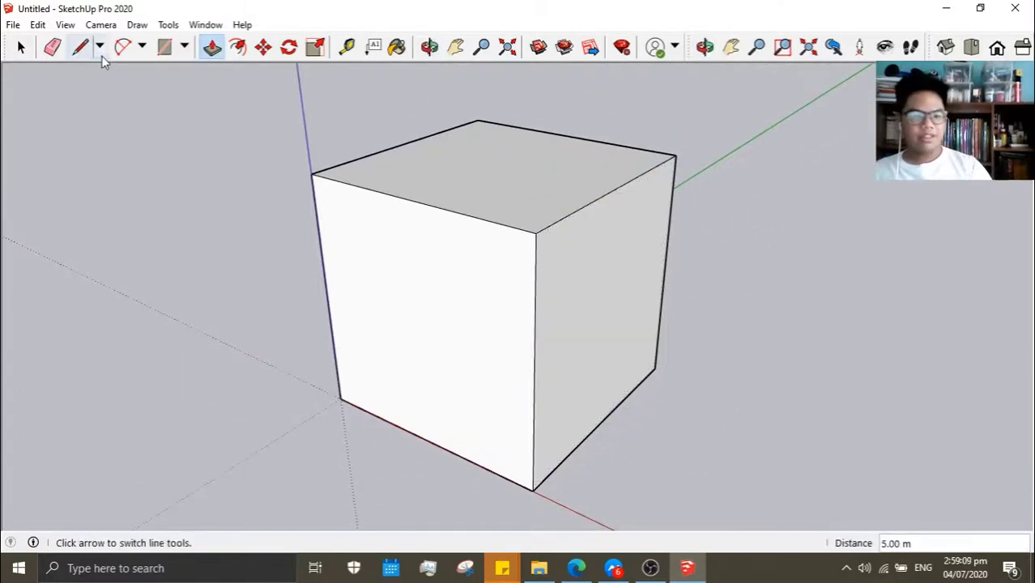
Erase the cube's edges and delete its remaining floor face and edges
left_click(52, 46)
left_click_drag(703, 172, 677, 155)
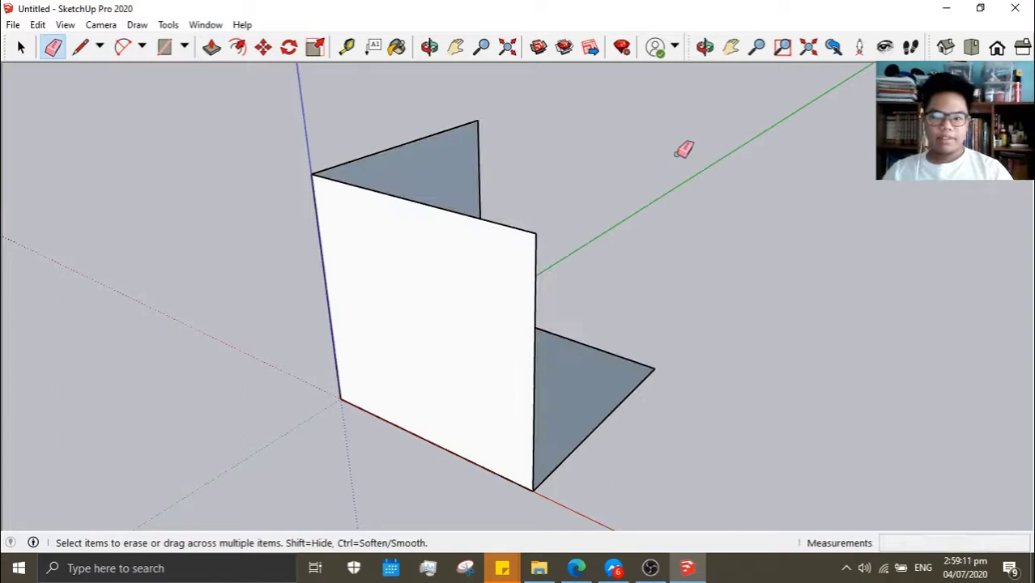
left_click(487, 217)
left_click(372, 154)
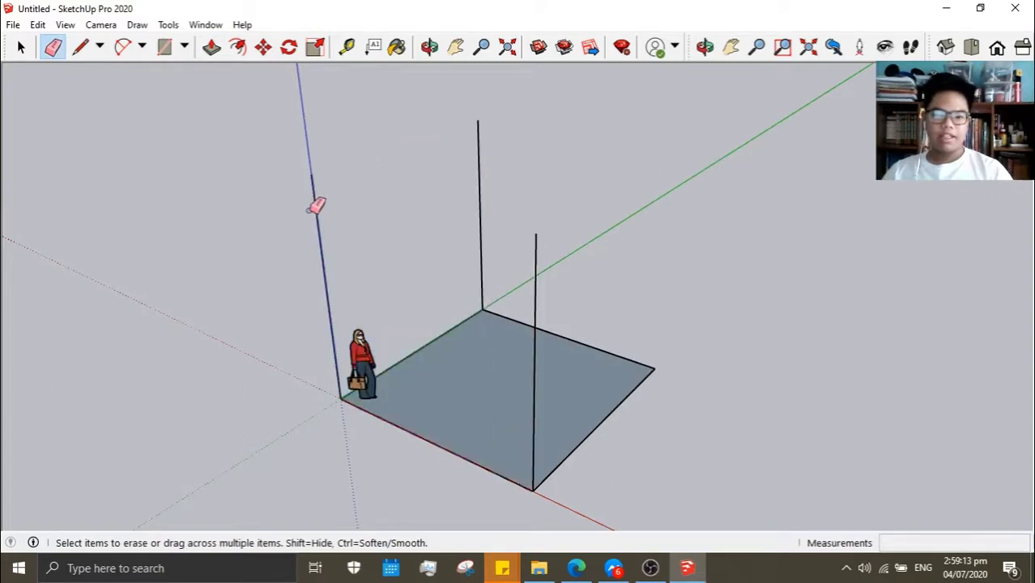
left_click(21, 47)
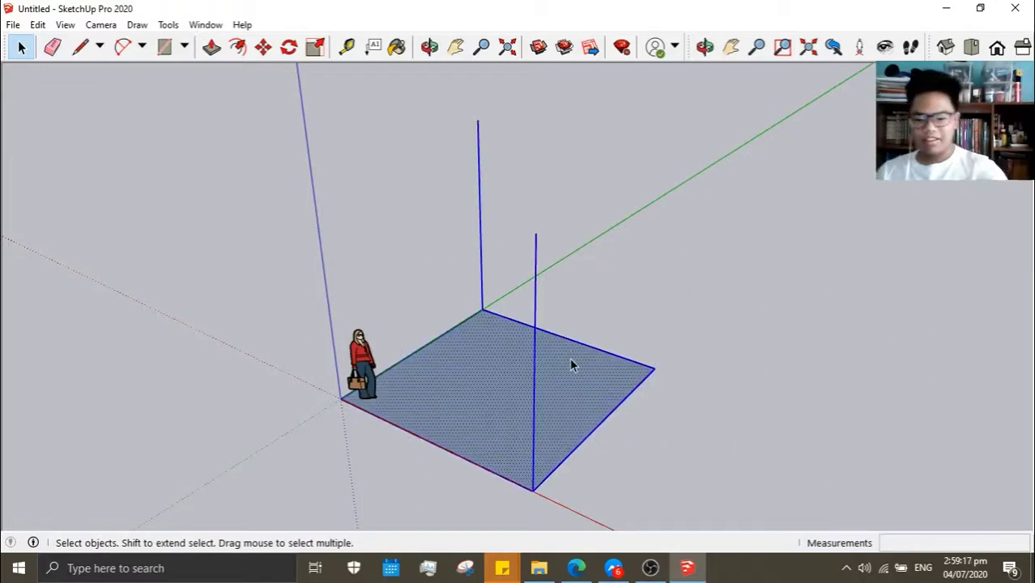
key("Delete")
mouse_move(570, 357)
middle_mouse_down()
mouse_move(596, 336)
mouse_move(636, 240)
mouse_move(626, 321)
middle_mouse_up()
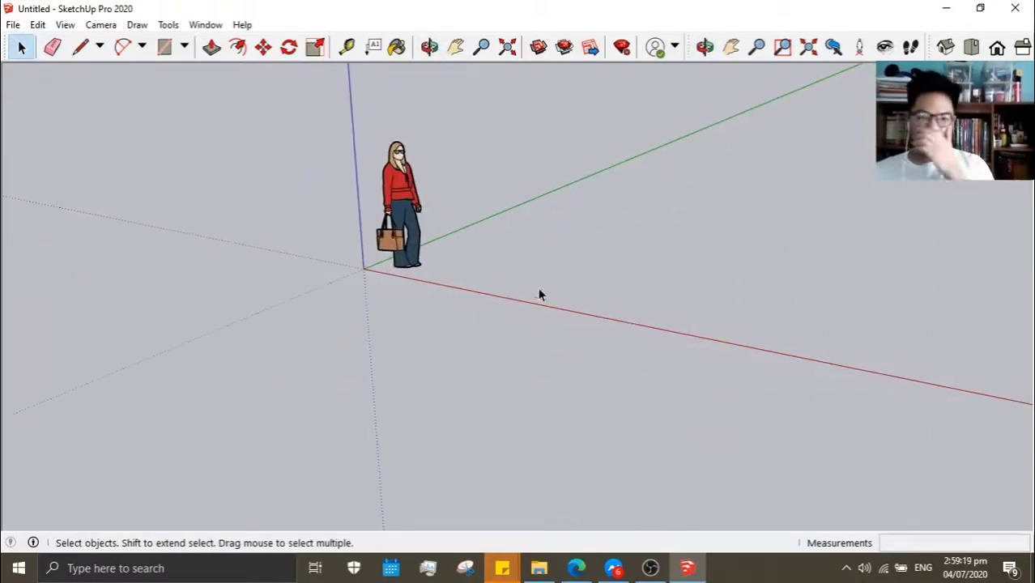
Draw a new rectangle from the origin and pull it up into a box
left_click(212, 46)
middle_click_drag(551, 268, 506, 243)
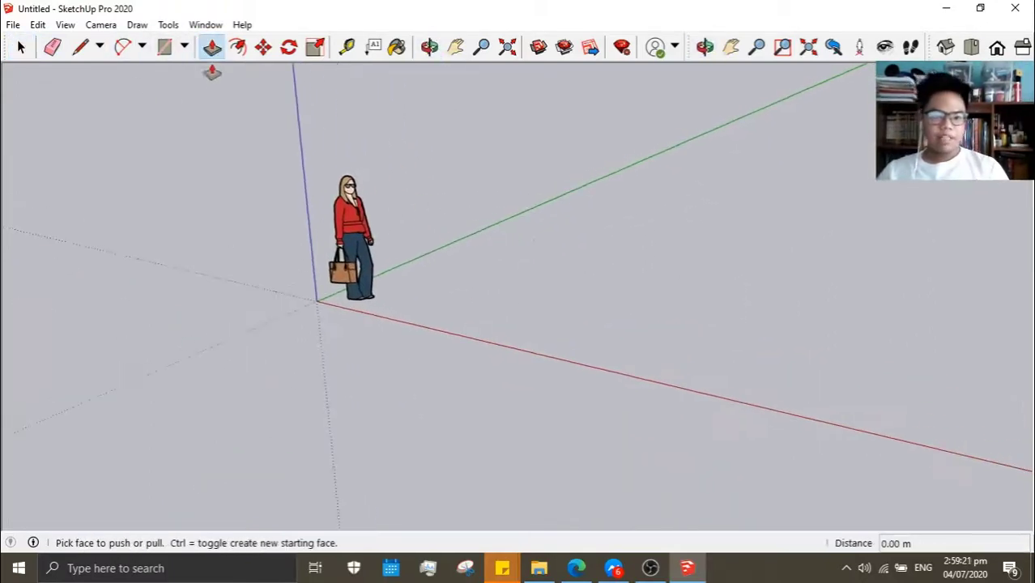
left_click(164, 47)
left_click(317, 301)
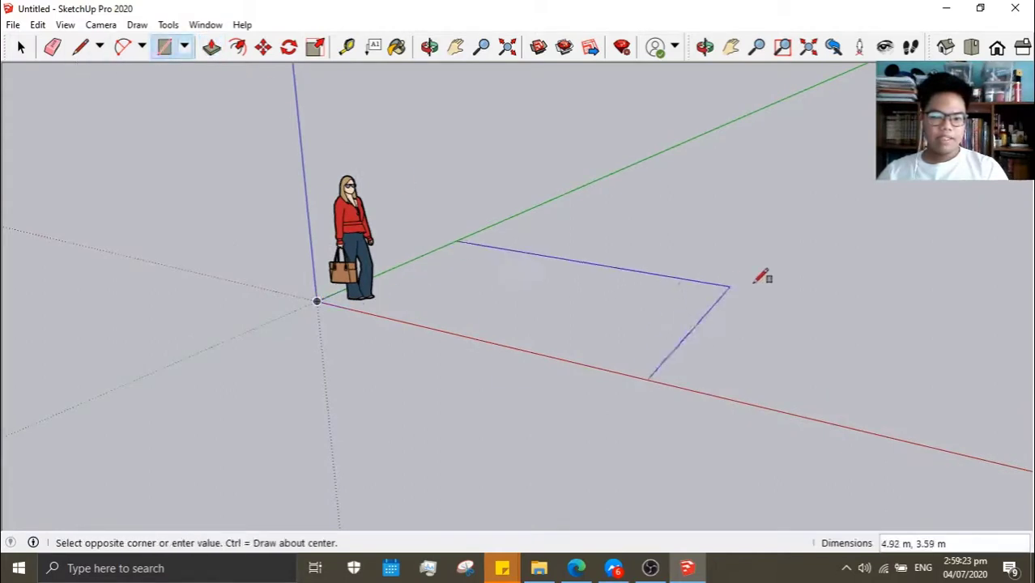
left_click(768, 281)
left_click(212, 46)
mouse_move(677, 300)
middle_mouse_down()
mouse_move(754, 280)
mouse_move(570, 357)
middle_mouse_up()
left_click(510, 363)
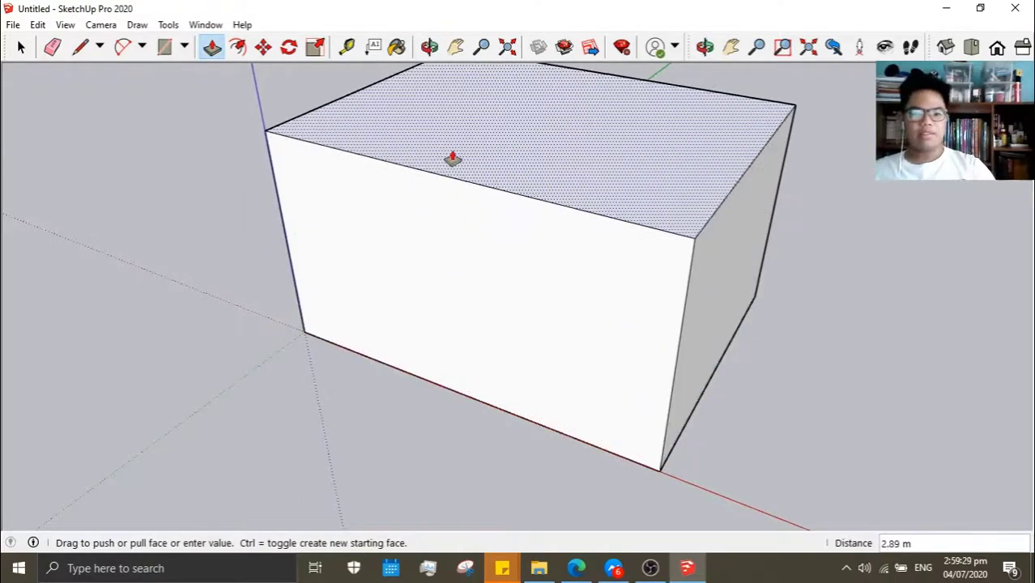
left_click(453, 160)
Pull the box's left-front and right side faces outward
middle_click_drag(765, 419, 656, 366)
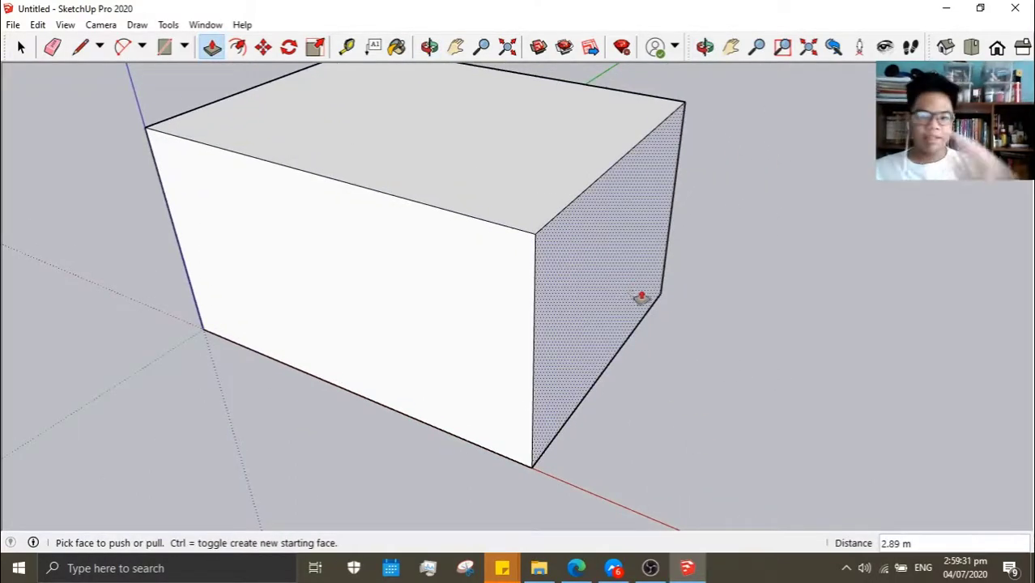
middle_click_drag(641, 298, 294, 285)
left_click(275, 243)
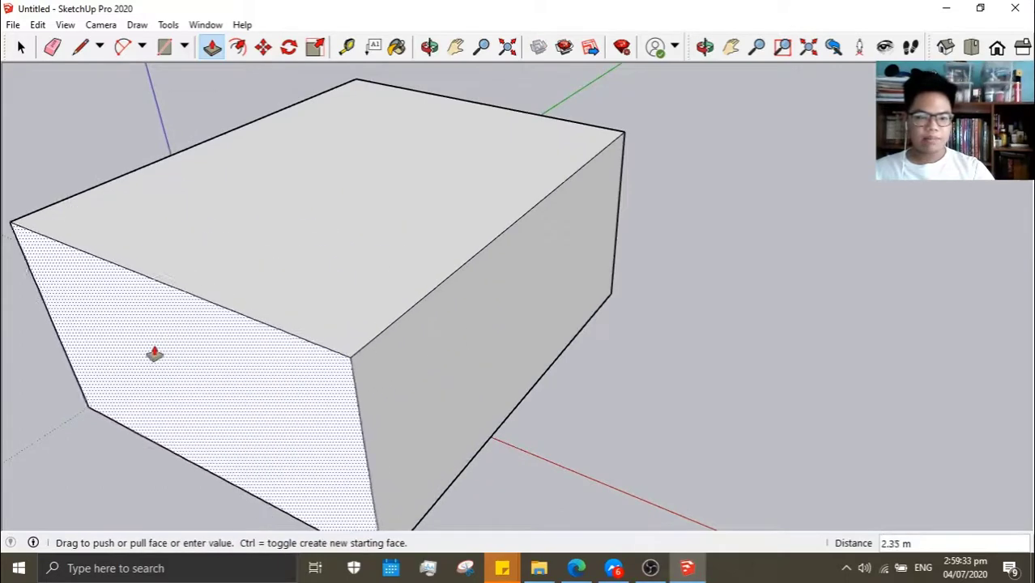
left_click(101, 389)
middle_click_drag(101, 388, 550, 372)
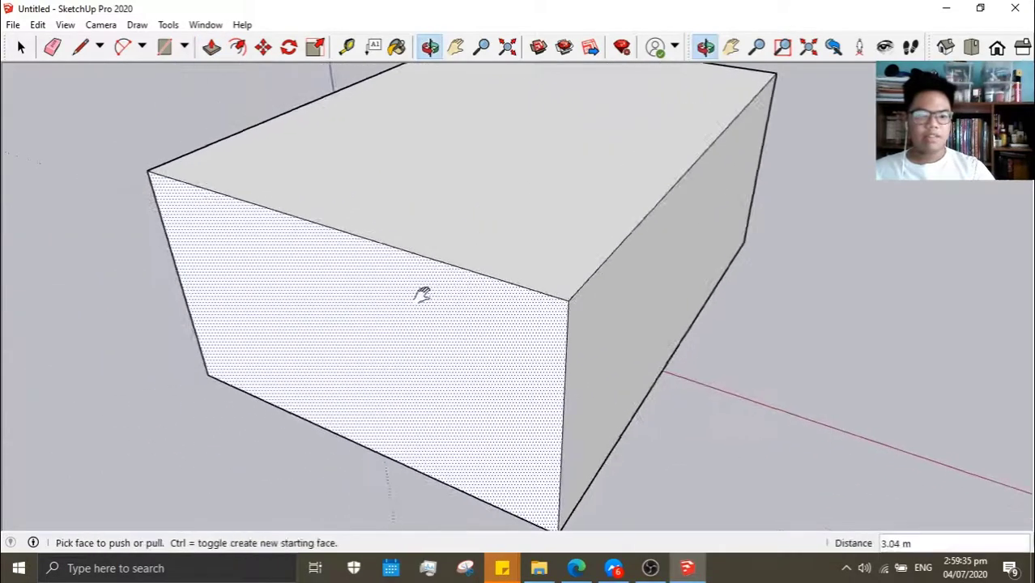
left_click(631, 319)
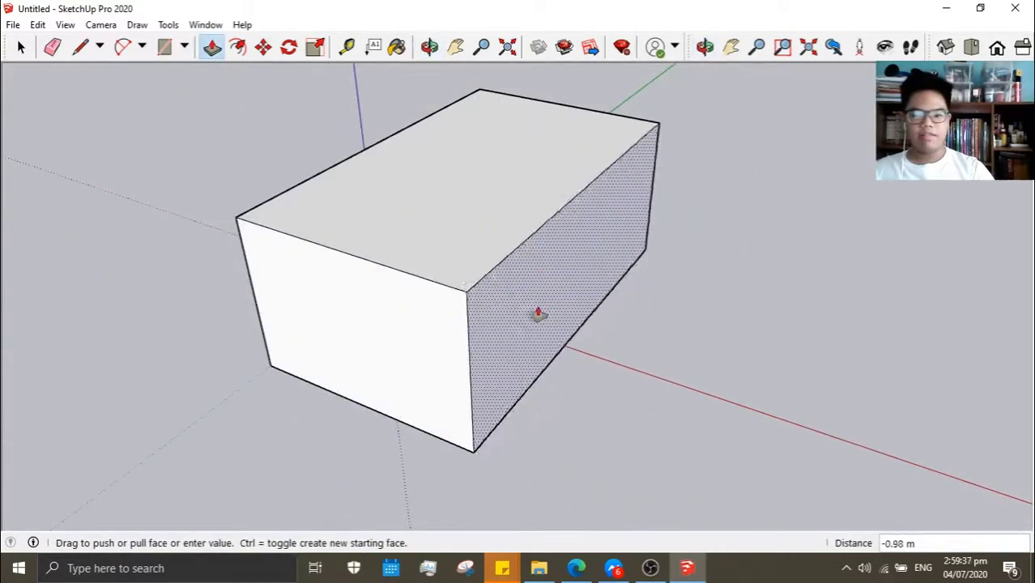
left_click(802, 418)
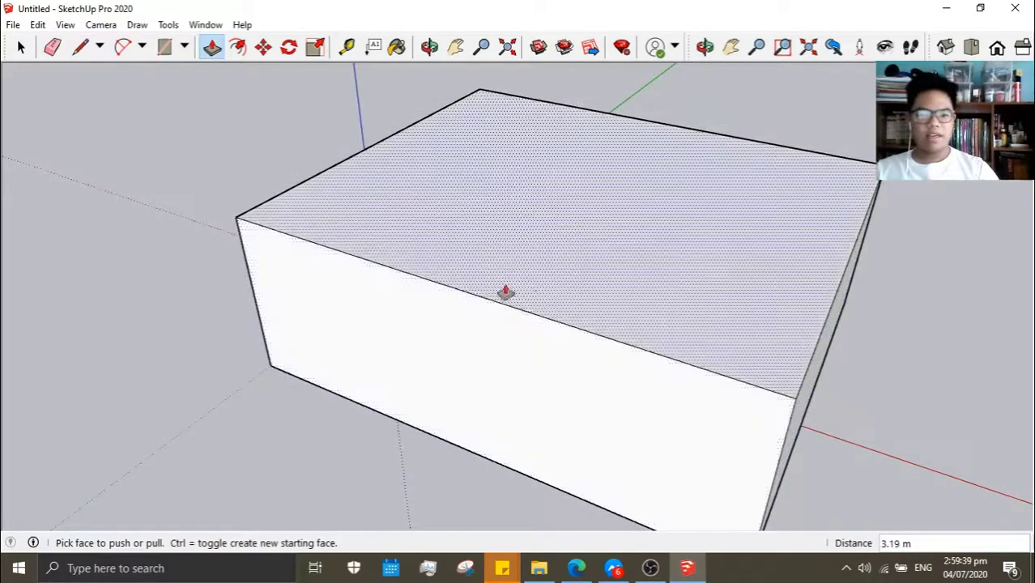
Raise the box's top face to a new height
left_click(507, 292)
scroll(550, 120, "down", 2)
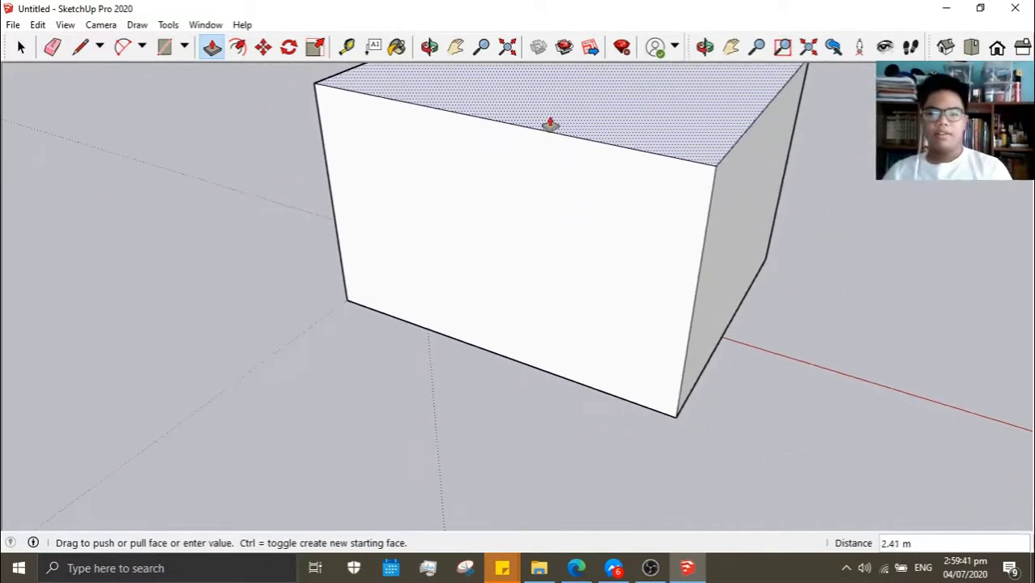
left_click(550, 120)
mouse_move(734, 245)
middle_mouse_down()
mouse_move(907, 403)
mouse_move(696, 285)
middle_mouse_up()
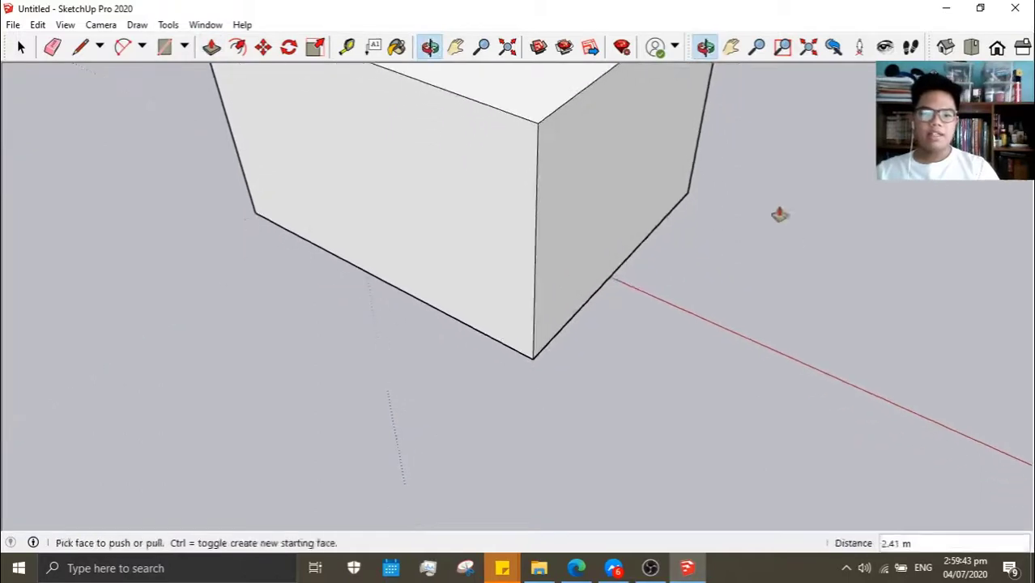
middle_click_drag(781, 216, 33, 32)
Select and delete the box along with its leftover edges
key("e")
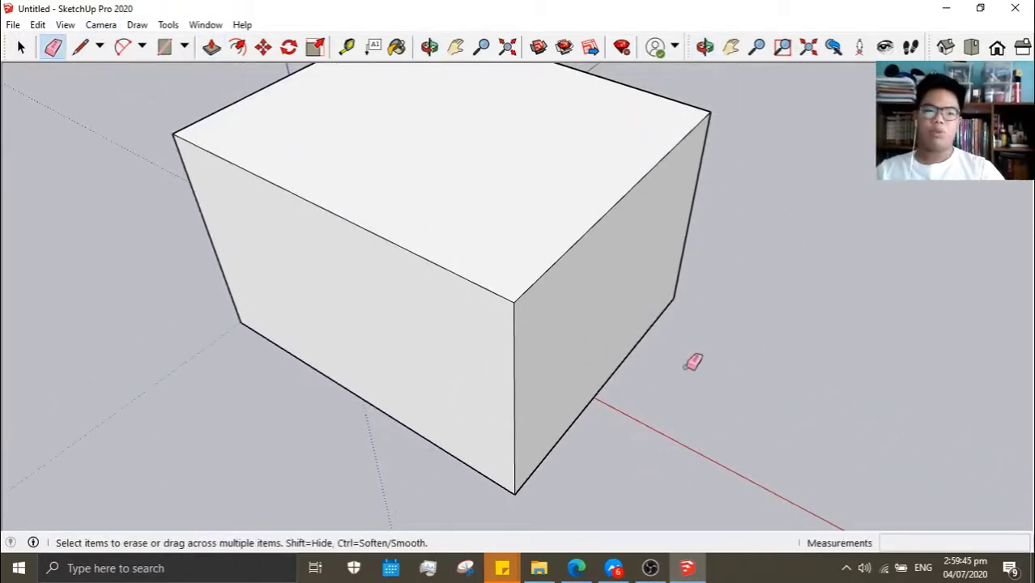
key("space")
left_click_drag(355, 250, 294, 192)
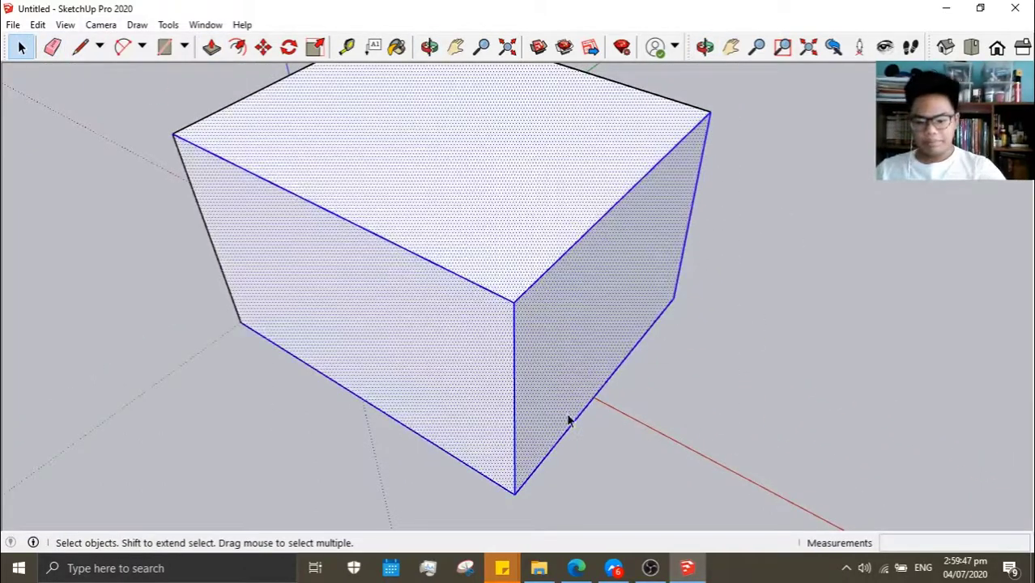
key("Delete")
mouse_move(506, 346)
middle_mouse_down()
mouse_move(453, 249)
mouse_move(547, 250)
middle_mouse_up()
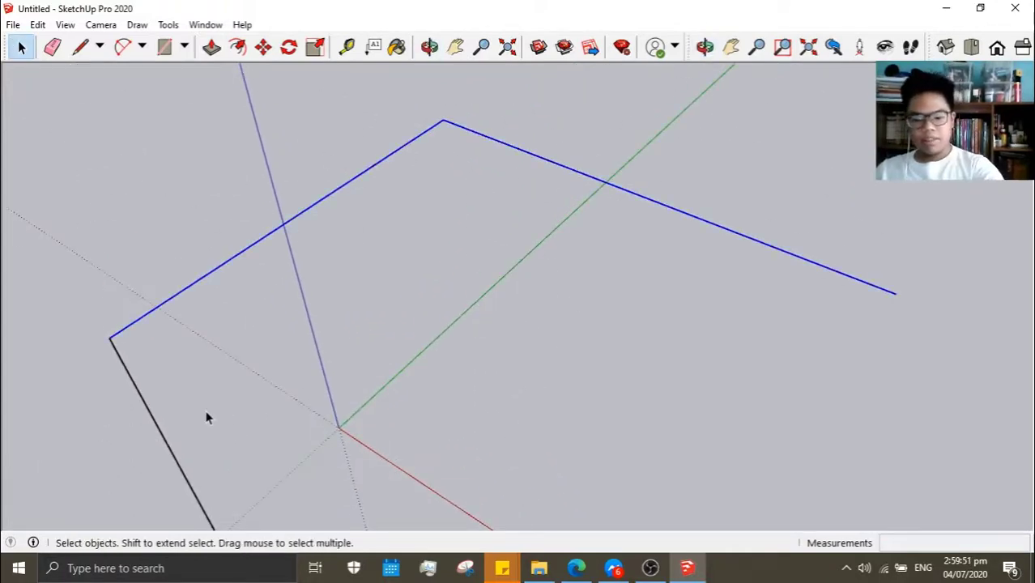
key("Delete")
left_click_drag(199, 352, 47, 326)
key("Delete")
key("o")
mouse_move(325, 383)
middle_mouse_down()
mouse_move(344, 504)
mouse_move(386, 393)
mouse_move(543, 457)
mouse_move(553, 475)
middle_mouse_up()
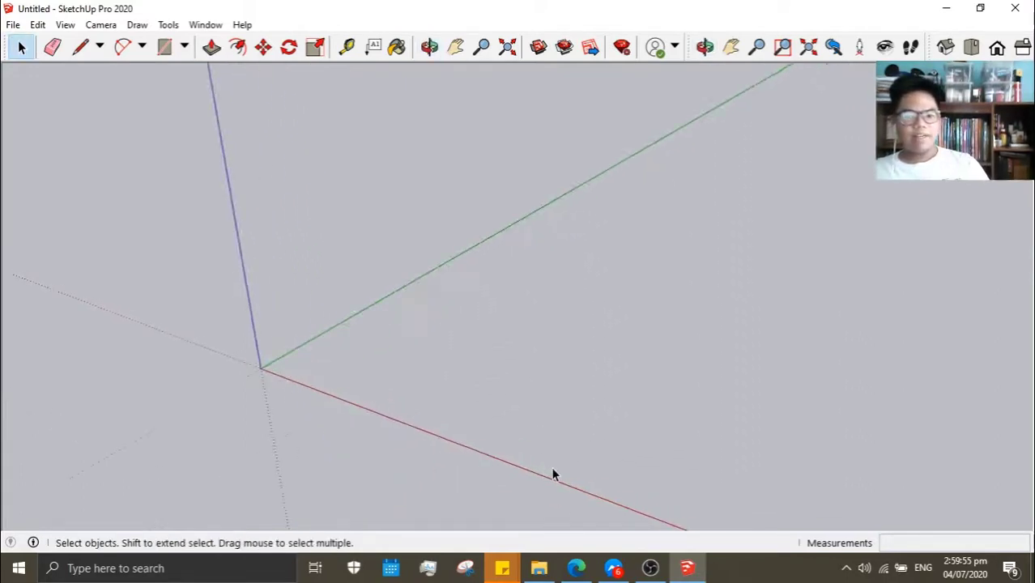
Draw a 5 m by 5 m square from the origin
left_click(163, 49)
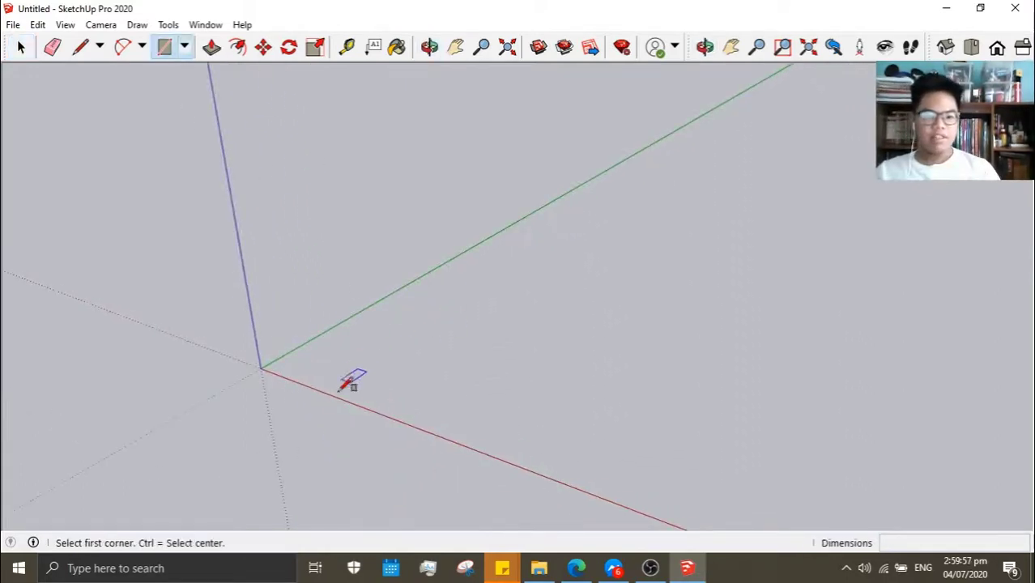
left_click(260, 368)
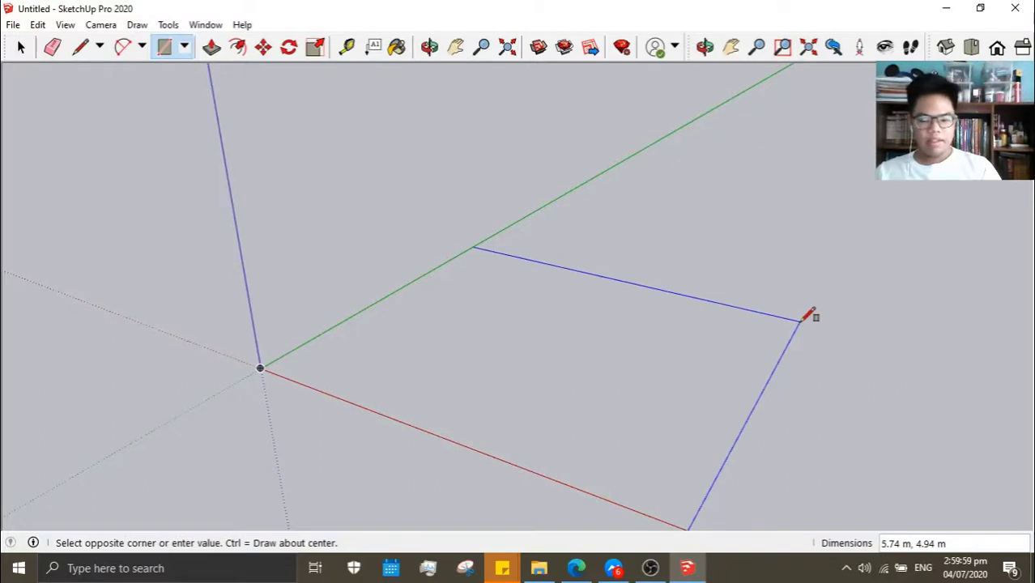
middle_click_drag(751, 324, 793, 356)
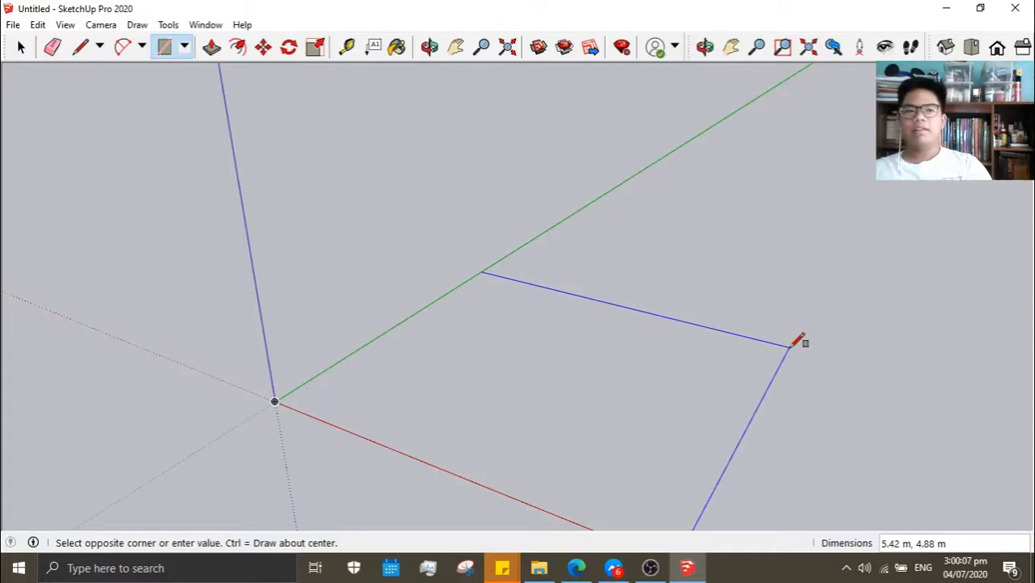
middle_click_drag(788, 346, 774, 422)
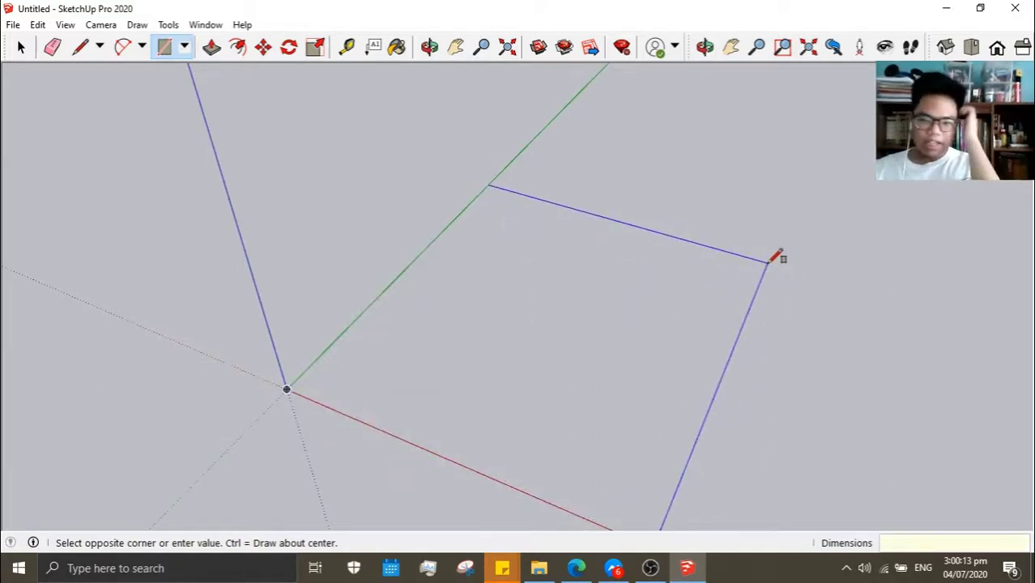
key("Escape")
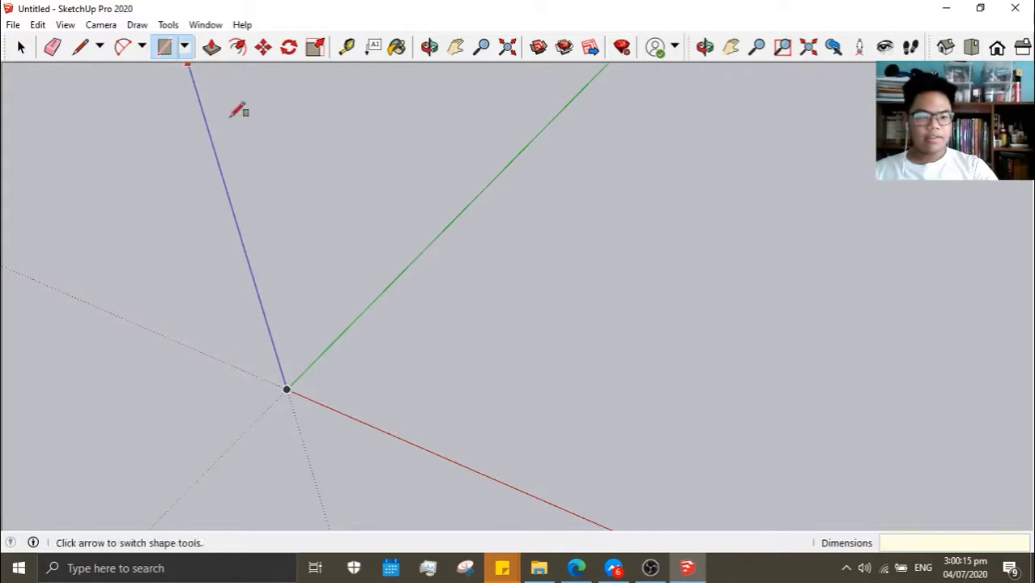
left_click(287, 389)
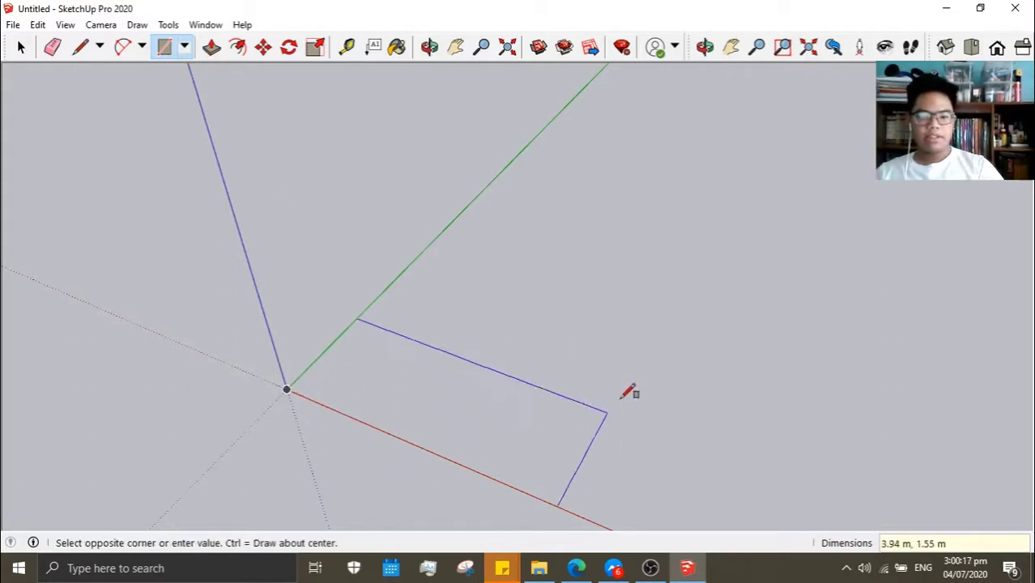
mouse_move(833, 231)
middle_mouse_down()
mouse_move(743, 236)
mouse_move(745, 181)
middle_mouse_up()
type("5m,5")
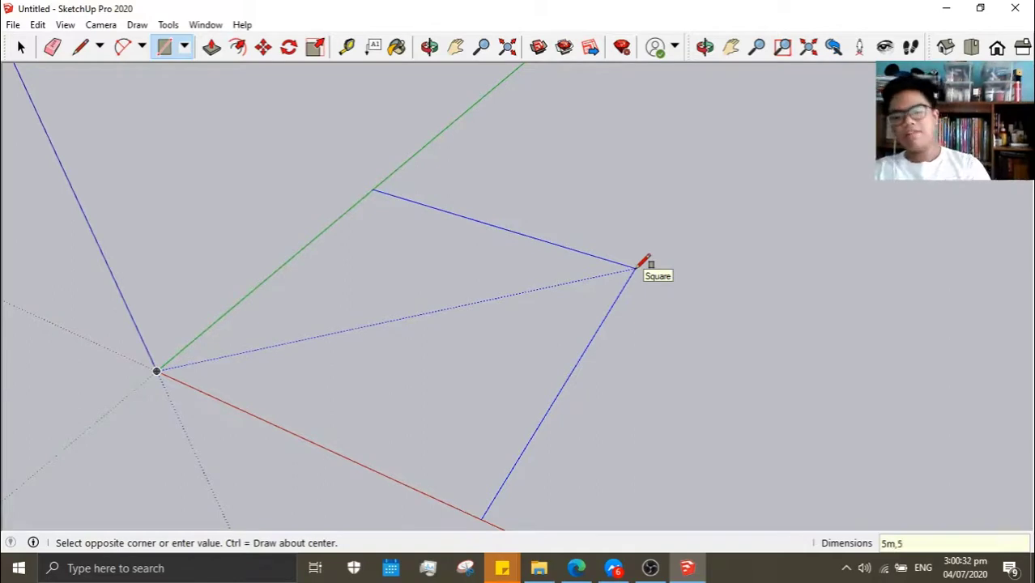
type("m")
key("Return")
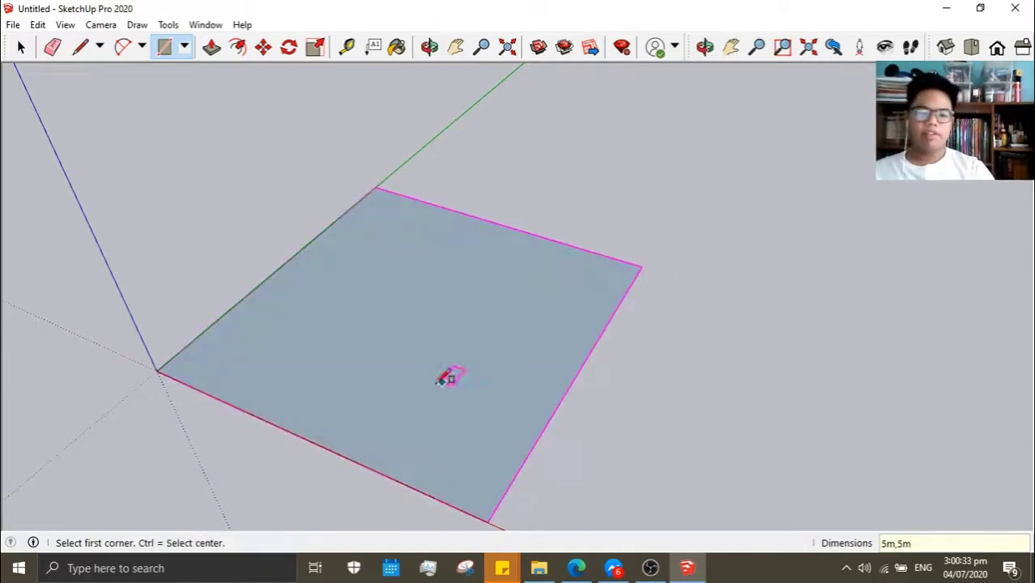
middle_click_drag(450, 374, 559, 348)
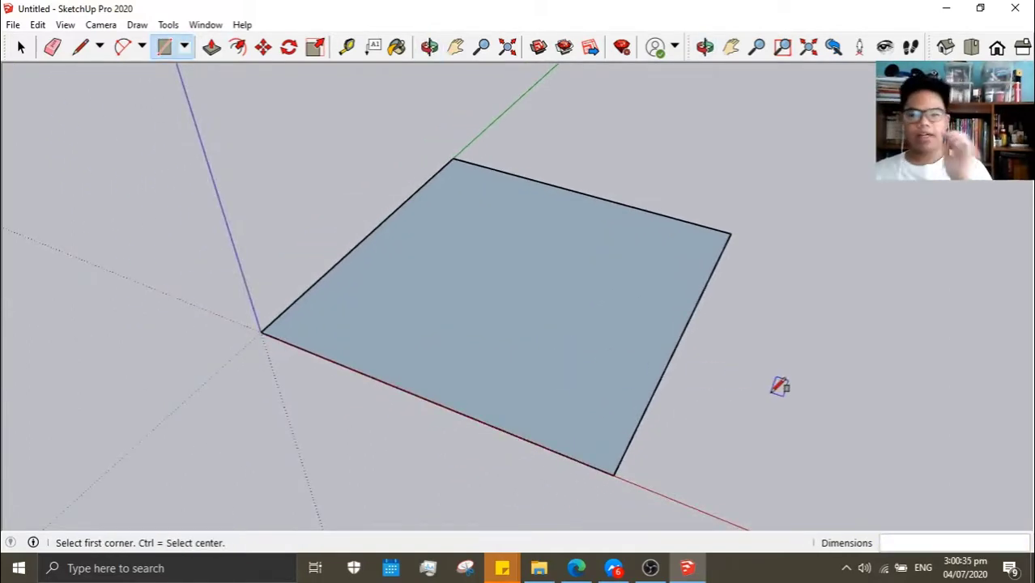
Draw a 5 m by 2.5 m rectangle starting from the square's corner
middle_click_drag(797, 356, 779, 331)
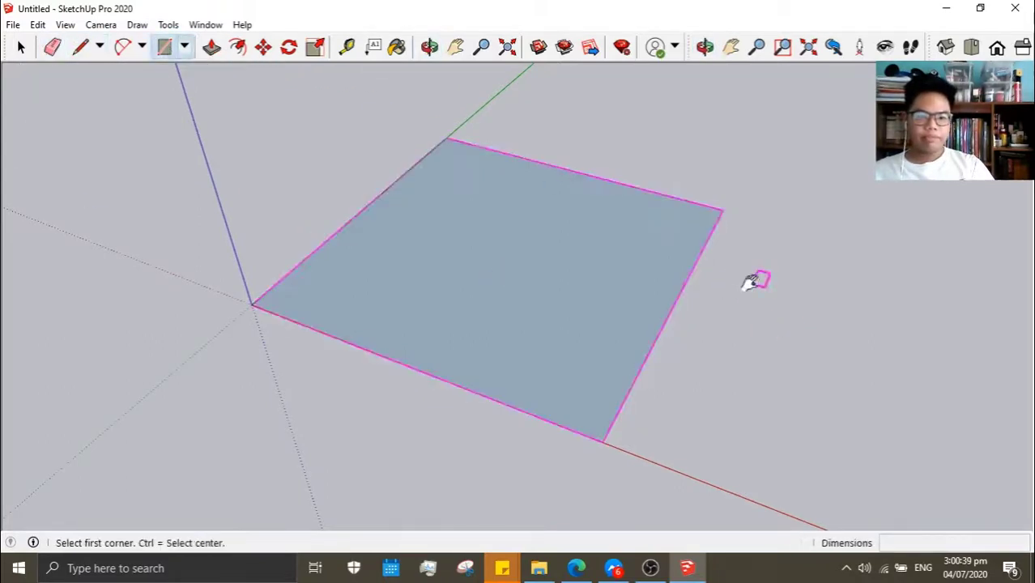
middle_click_drag(757, 282, 747, 282)
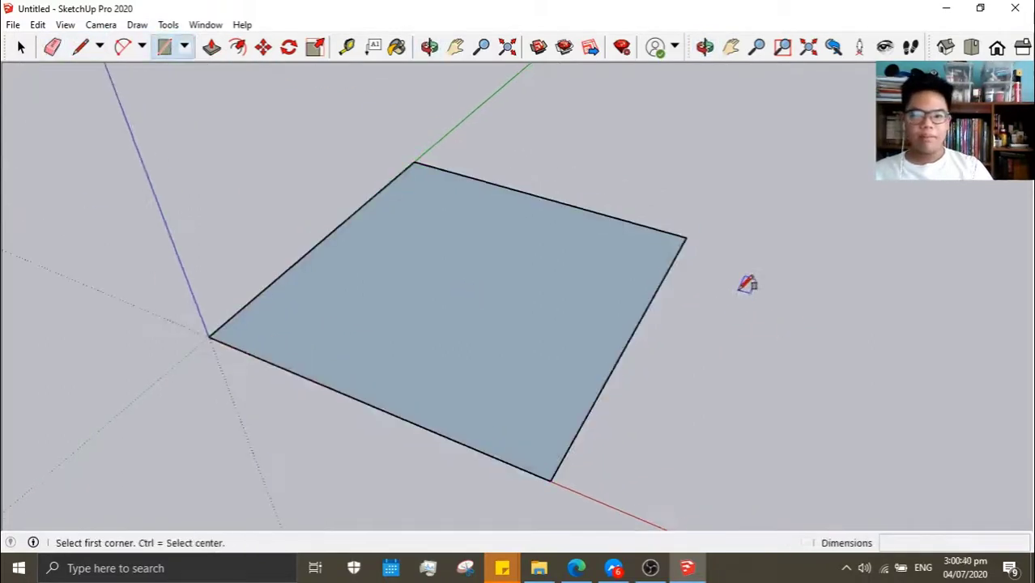
left_click(686, 236)
mouse_move(906, 384)
middle_mouse_down()
mouse_move(857, 373)
mouse_move(883, 382)
middle_mouse_up()
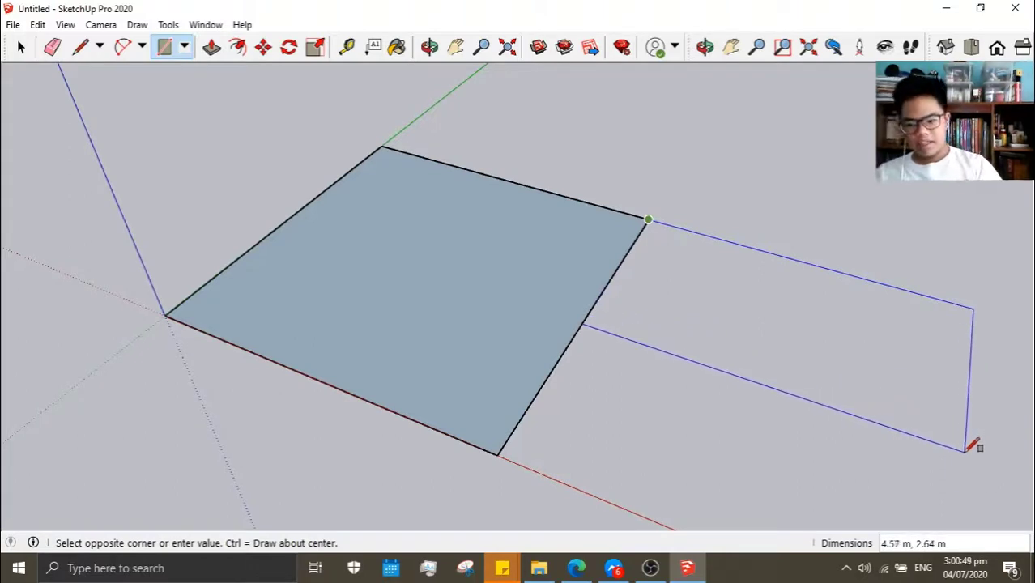
mouse_move(972, 447)
middle_mouse_down()
mouse_move(836, 394)
mouse_move(865, 388)
middle_mouse_up()
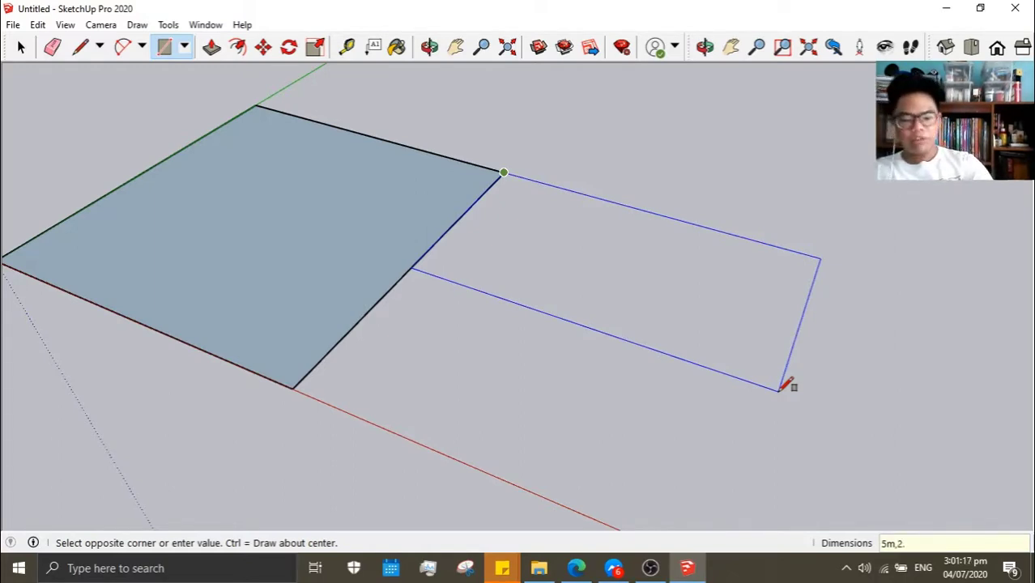
type("5m")
left_click(780, 390)
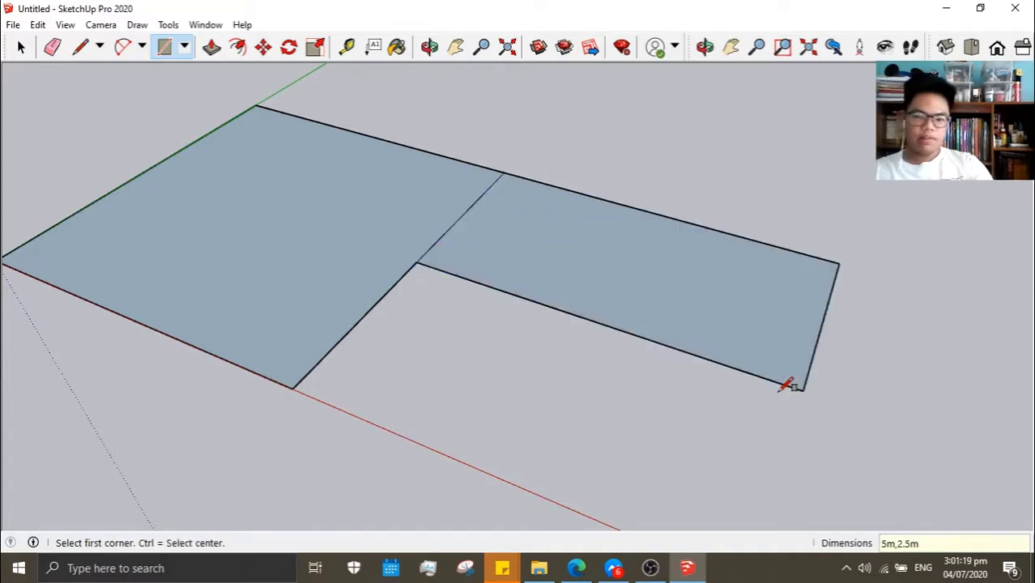
Select the edge between the square and the rectangle and delete it
mouse_move(790, 386)
middle_mouse_down()
mouse_move(654, 340)
mouse_move(759, 412)
mouse_move(717, 339)
middle_mouse_up()
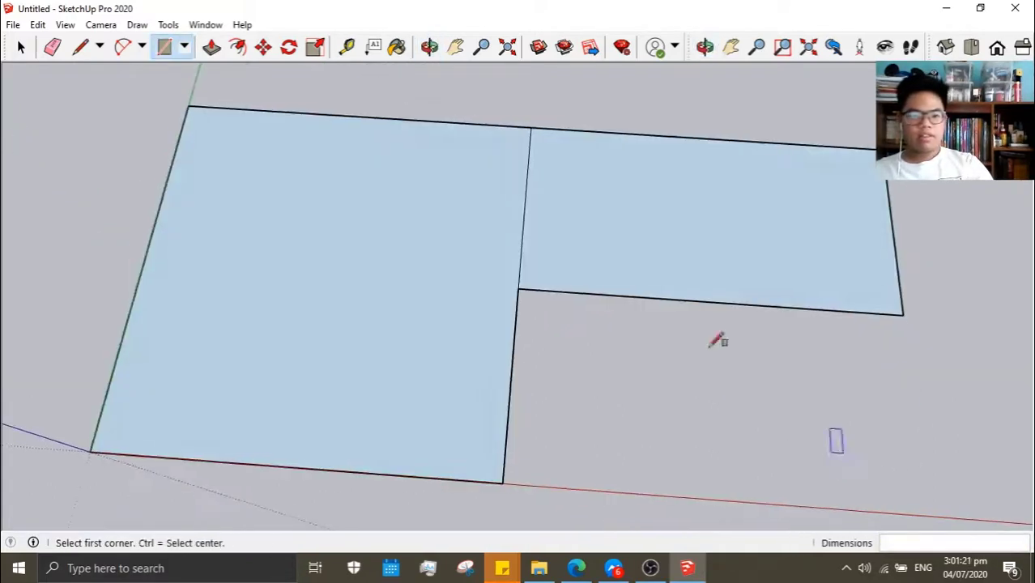
left_click(21, 47)
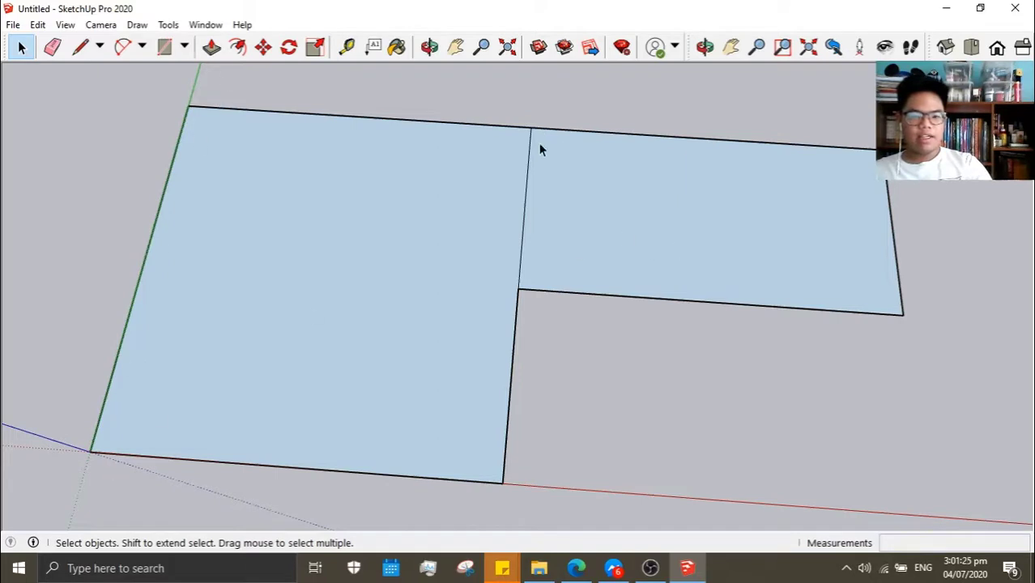
mouse_move(676, 352)
middle_mouse_down()
mouse_move(710, 342)
mouse_move(610, 268)
middle_mouse_up()
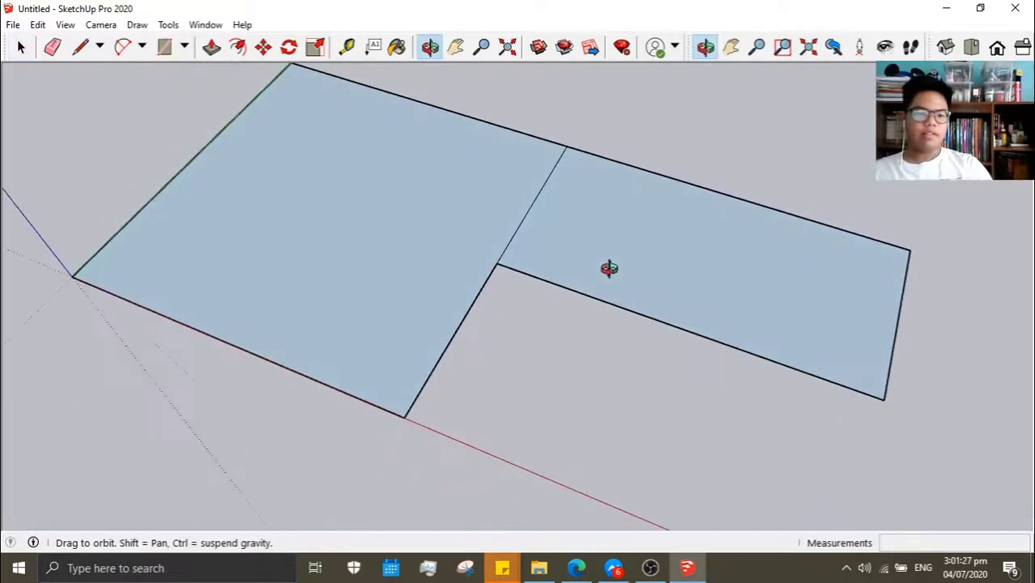
left_click(84, 52)
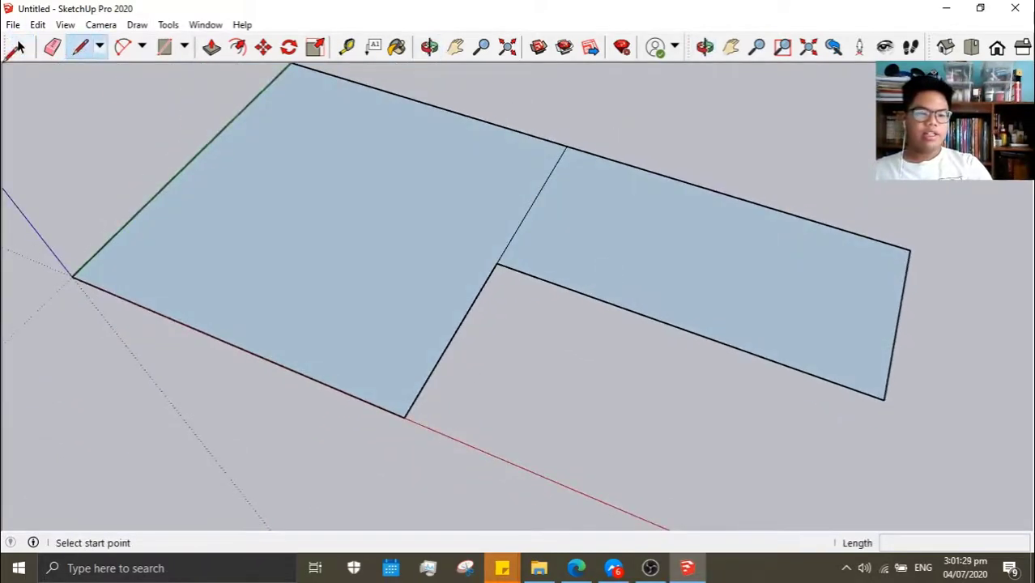
left_click(20, 47)
middle_click_drag(247, 190, 274, 225)
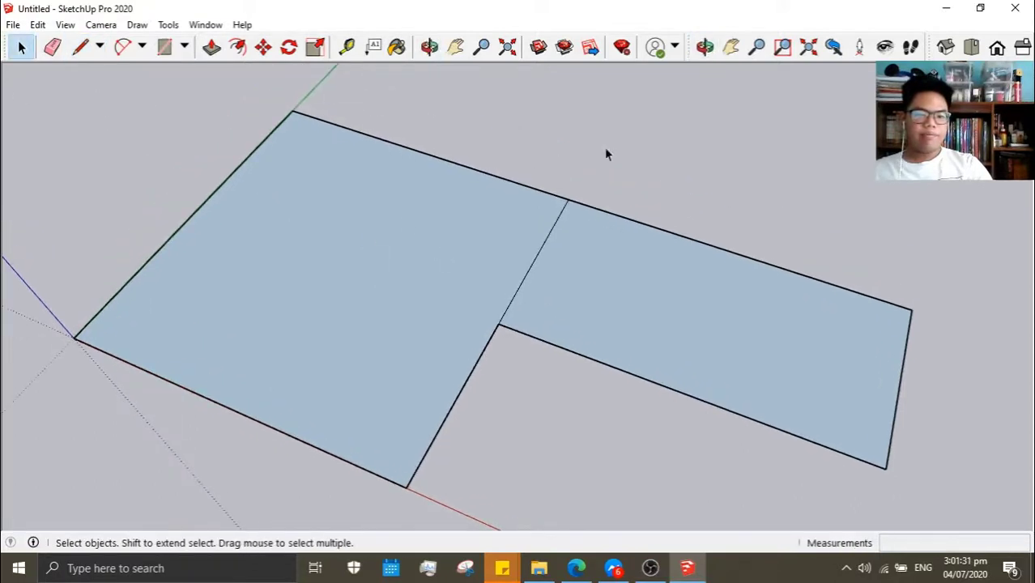
left_click(556, 230)
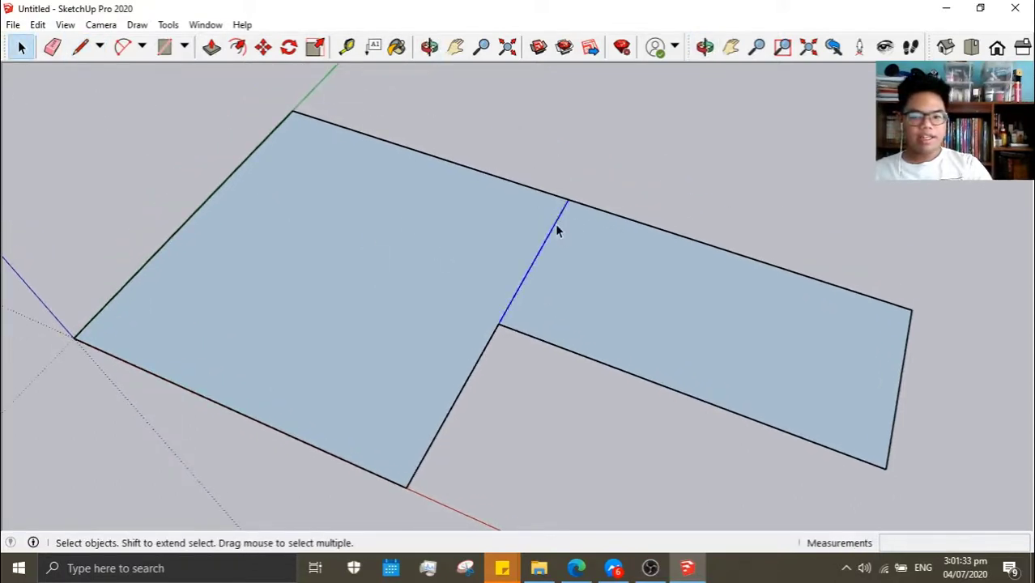
left_click(658, 158)
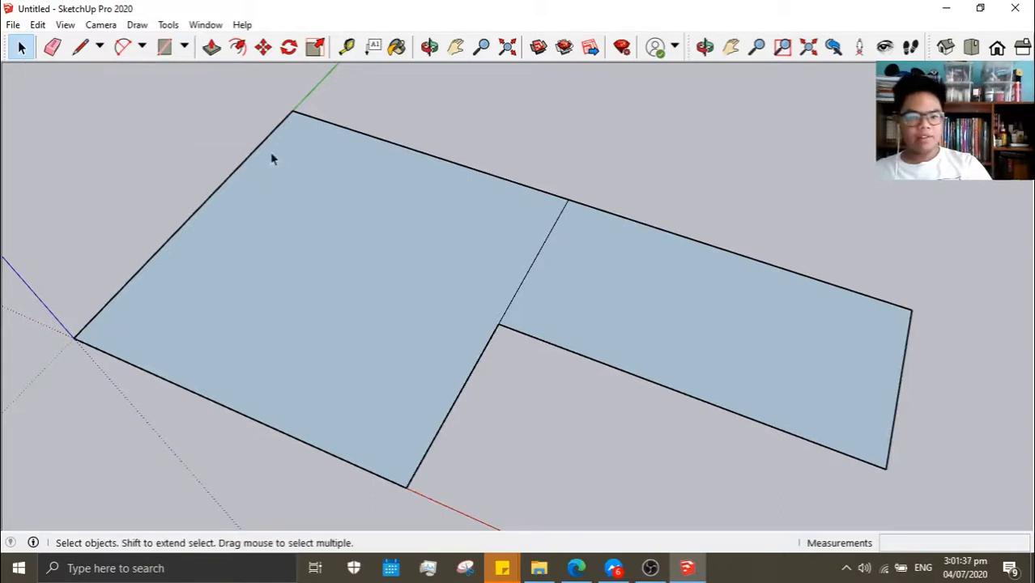
left_click(253, 248)
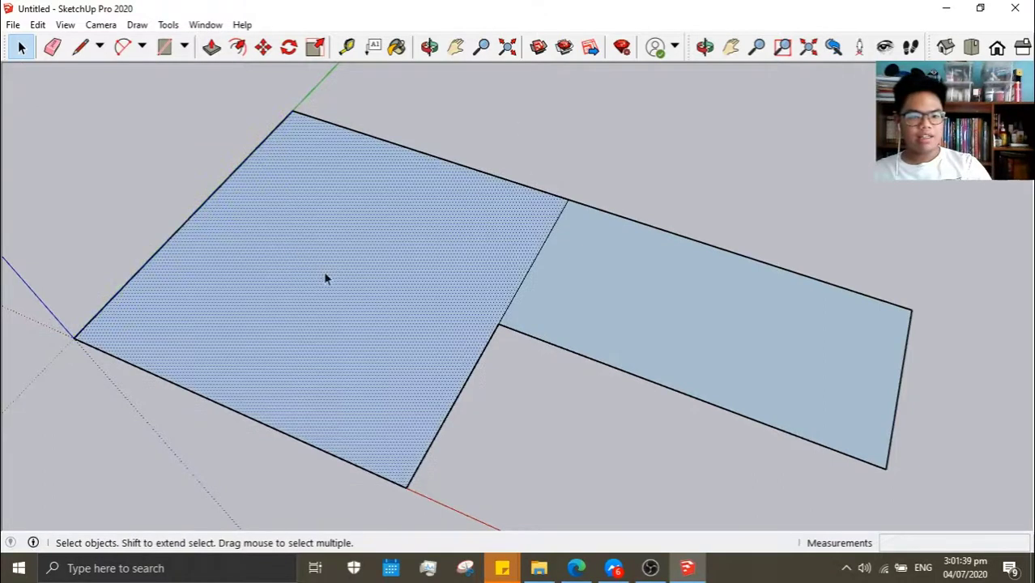
left_click(559, 282)
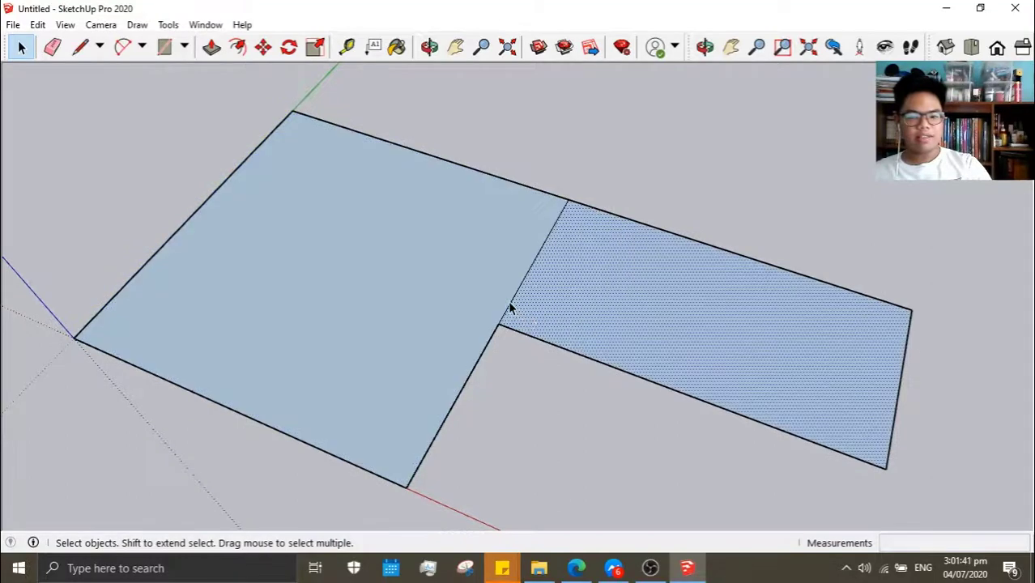
left_click(510, 308)
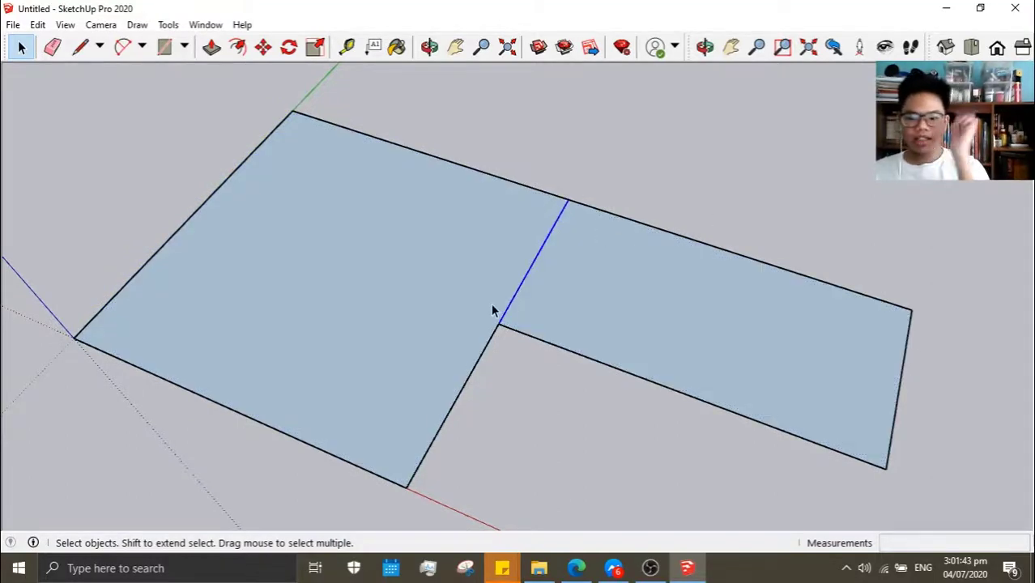
key("Delete")
mouse_move(610, 162)
middle_mouse_down()
mouse_move(699, 201)
mouse_move(205, 217)
middle_mouse_up()
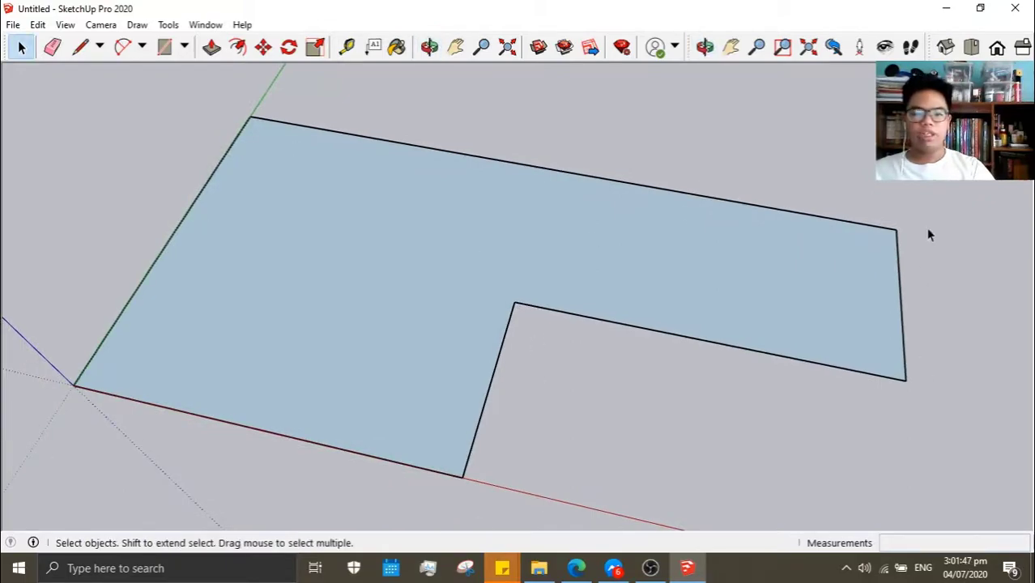
After abandoned extrusion attempts, delete the edge still dividing the L-shaped floor
left_click(211, 46)
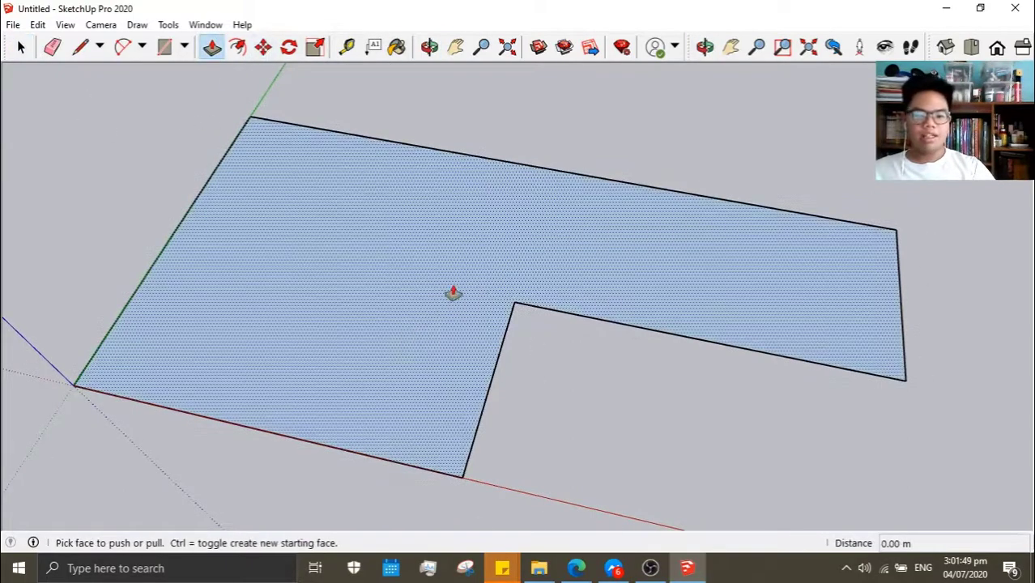
left_click(454, 293)
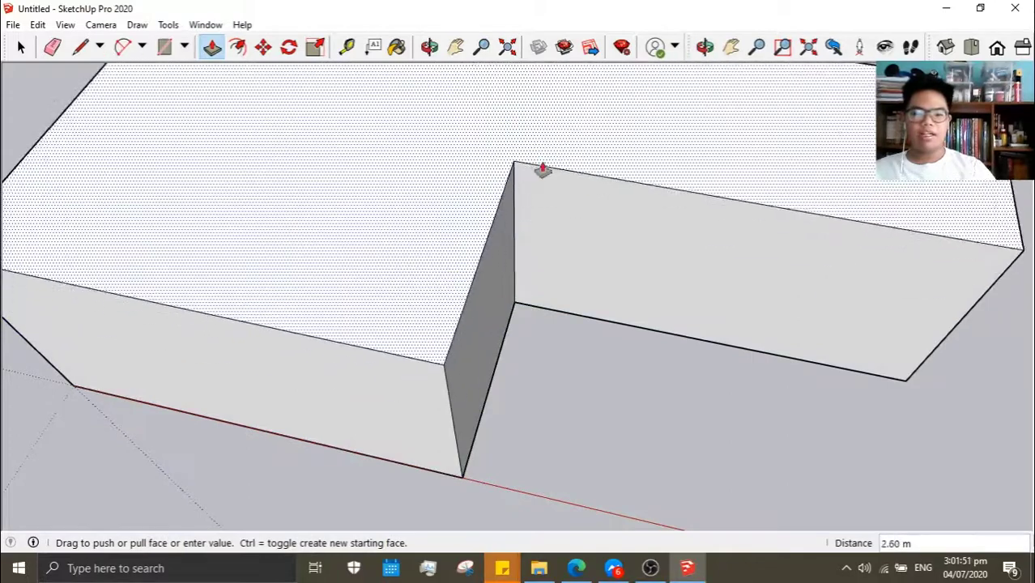
key("Escape")
mouse_move(666, 210)
middle_mouse_down()
mouse_move(583, 303)
mouse_move(507, 237)
mouse_move(335, 345)
middle_mouse_up()
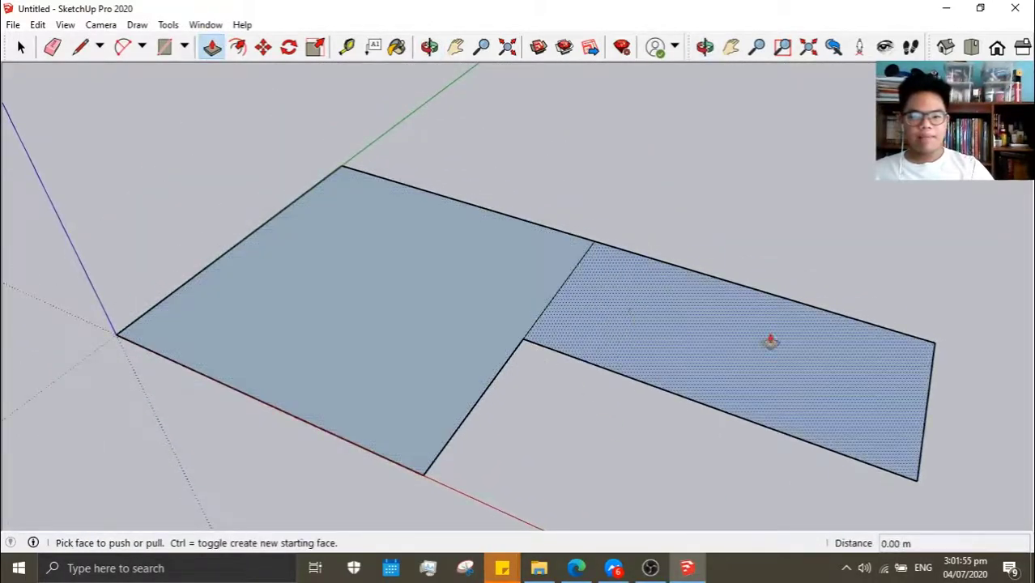
left_click(358, 373)
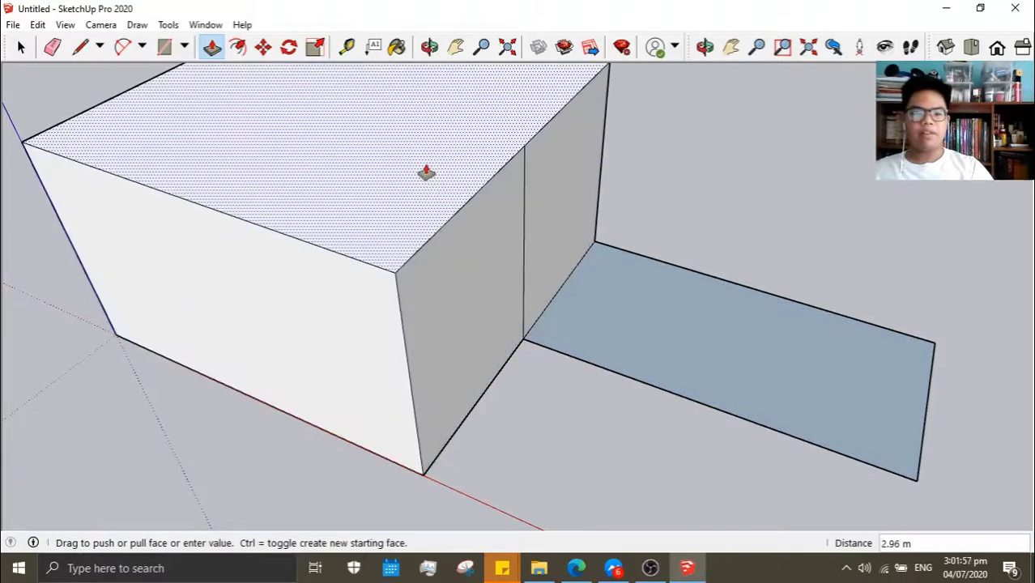
key("Escape")
left_click(615, 284)
key("Escape")
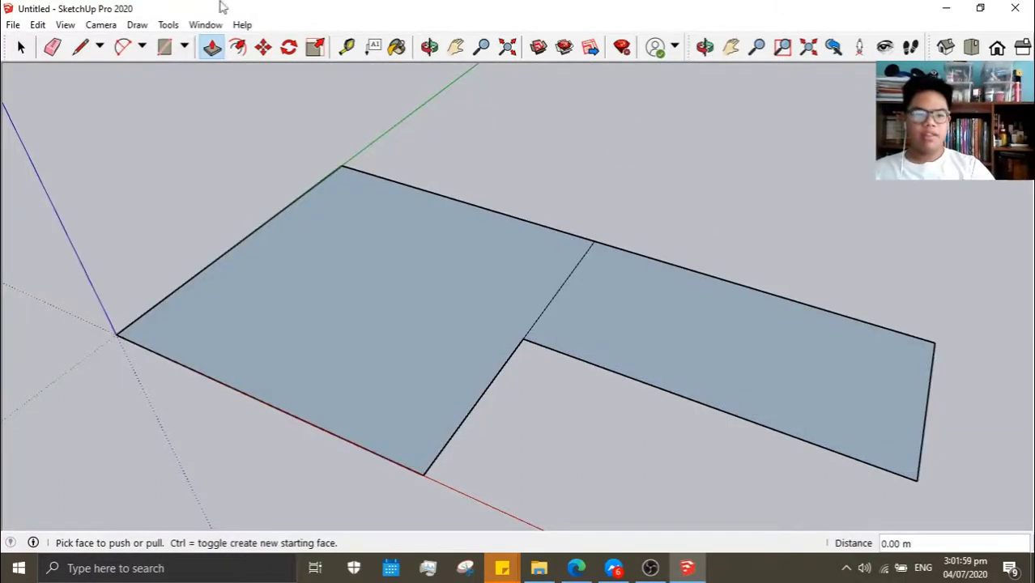
left_click(22, 48)
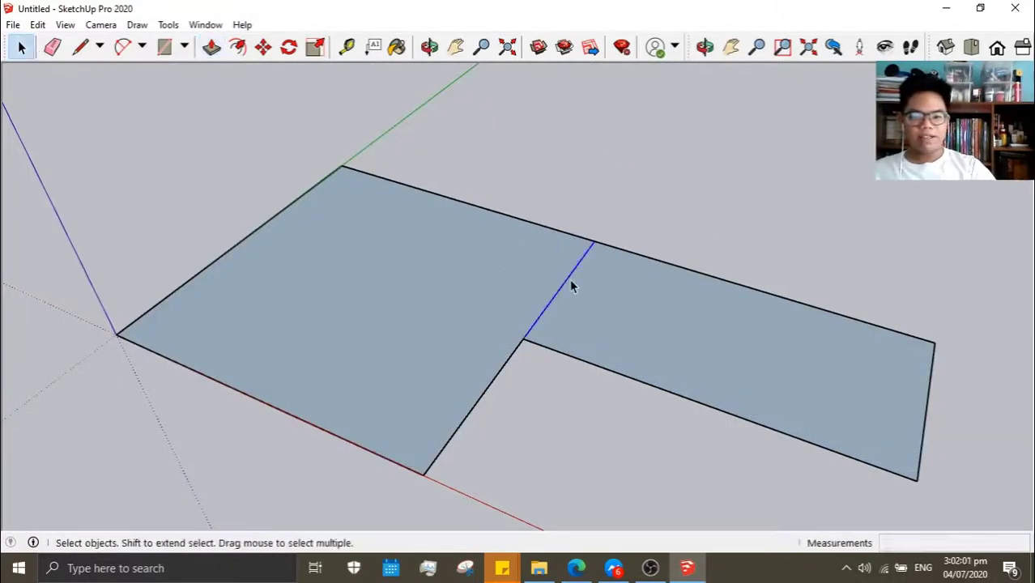
key("Delete")
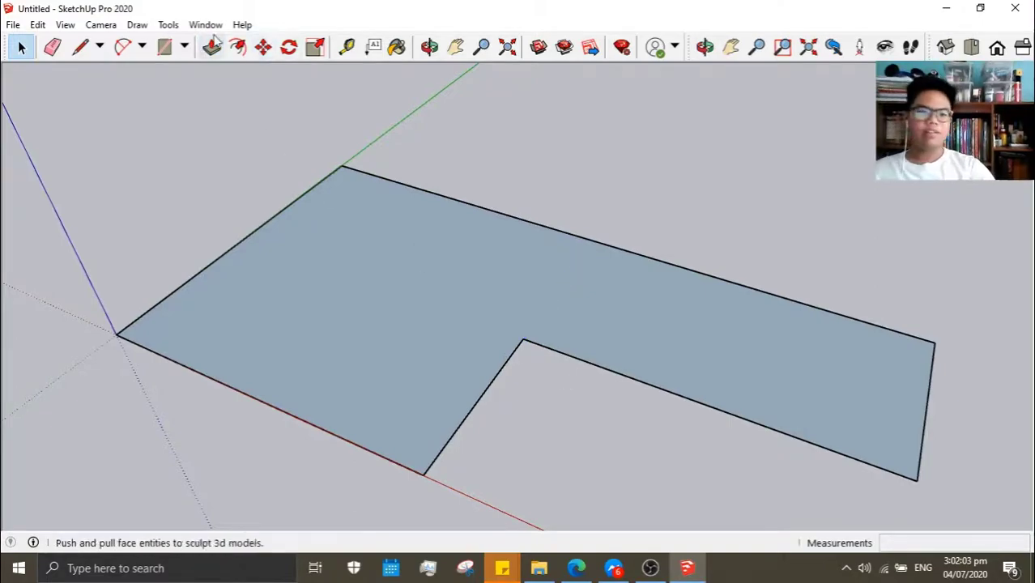
Push/Pull the L-shaped face up 3 m into a solid block
left_click(212, 46)
left_click(405, 385)
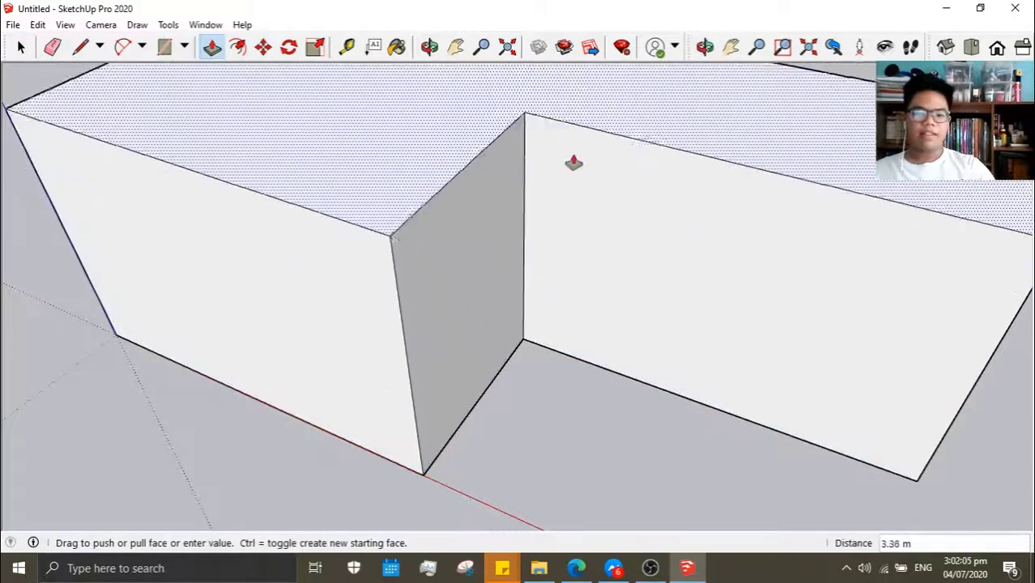
mouse_move(588, 263)
middle_mouse_down()
mouse_move(594, 220)
mouse_move(561, 211)
mouse_move(581, 141)
middle_mouse_up()
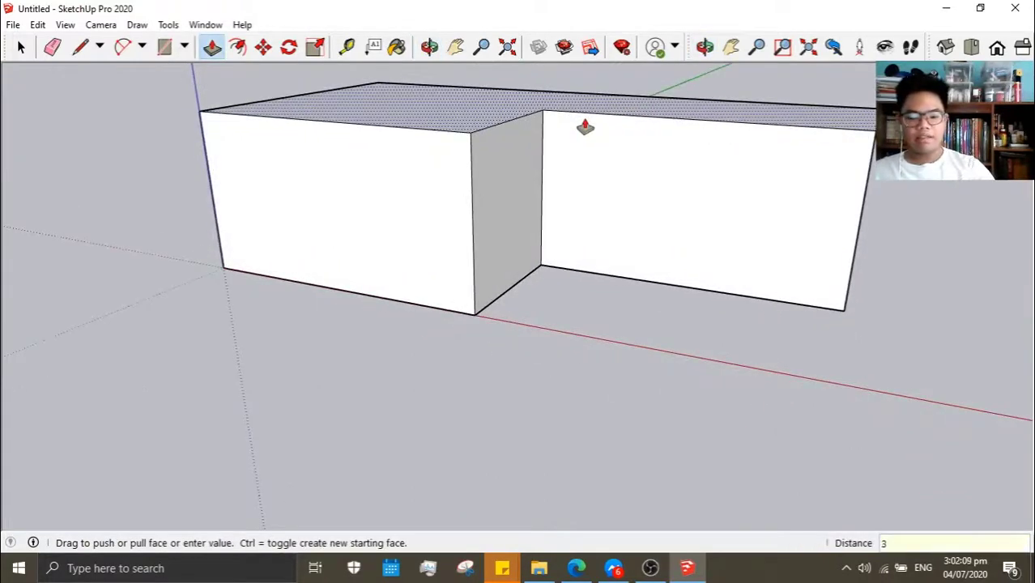
type("m")
key("Return")
mouse_move(587, 128)
middle_mouse_down()
mouse_move(580, 287)
mouse_move(613, 349)
mouse_move(655, 335)
mouse_move(672, 307)
mouse_move(670, 342)
mouse_move(460, 257)
mouse_move(527, 201)
mouse_move(754, 239)
mouse_move(681, 337)
mouse_move(603, 383)
mouse_move(10, 109)
middle_mouse_up()
left_click(81, 47)
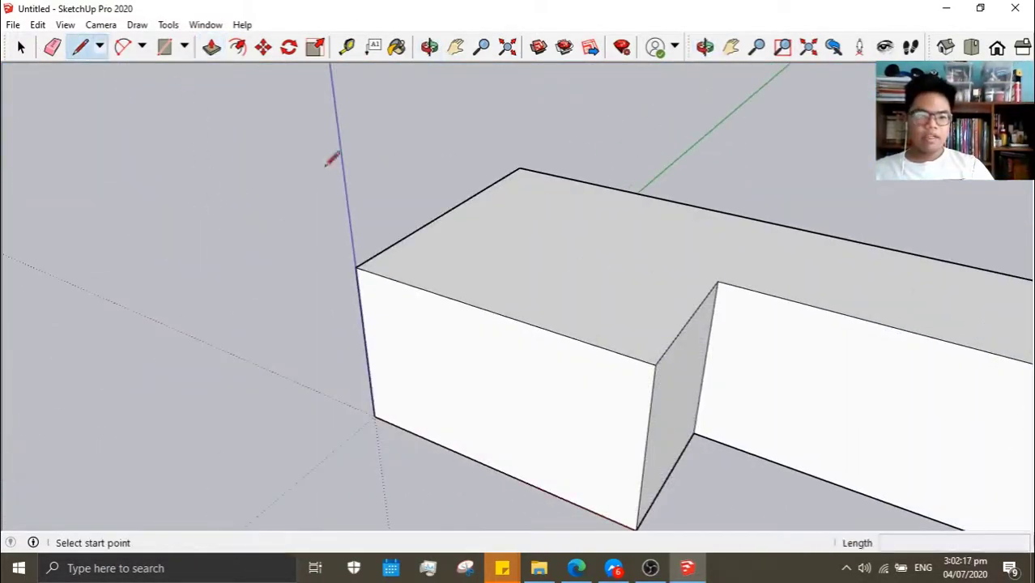
mouse_move(748, 375)
middle_mouse_down()
mouse_move(387, 297)
mouse_move(480, 280)
mouse_move(277, 120)
middle_mouse_up()
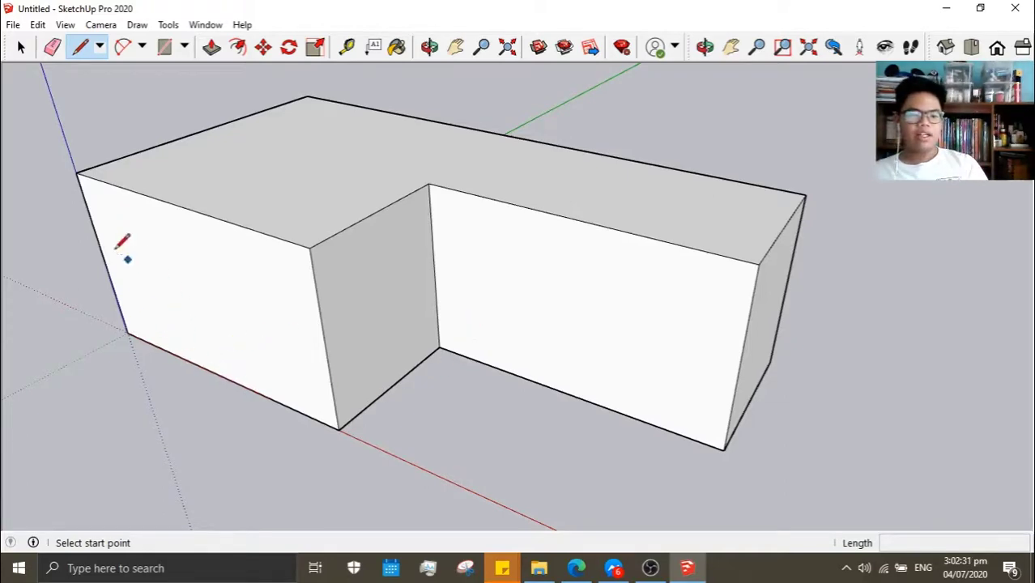
middle_click_drag(311, 403, 365, 381)
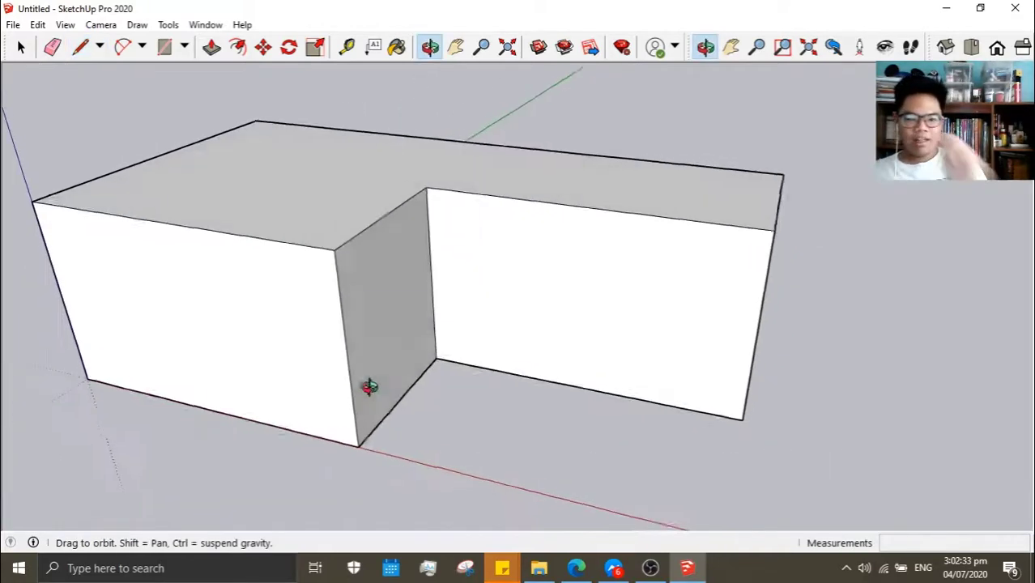
mouse_move(388, 343)
middle_mouse_down()
mouse_move(370, 394)
mouse_move(470, 375)
mouse_move(358, 339)
mouse_move(594, 342)
middle_mouse_up()
mouse_move(550, 387)
middle_mouse_down()
mouse_move(680, 250)
mouse_move(699, 277)
mouse_move(264, 379)
mouse_move(684, 357)
mouse_move(851, 326)
mouse_move(782, 366)
mouse_move(807, 360)
mouse_move(809, 344)
mouse_move(702, 350)
mouse_move(712, 362)
mouse_move(663, 428)
middle_mouse_up()
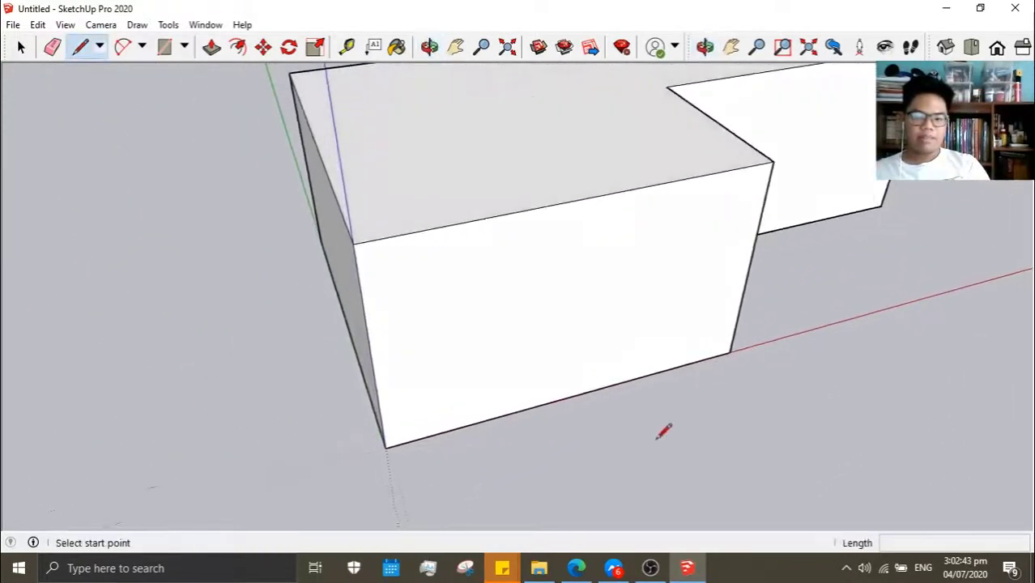
scroll(648, 438, "up", 2)
scroll(637, 456, "up", 1)
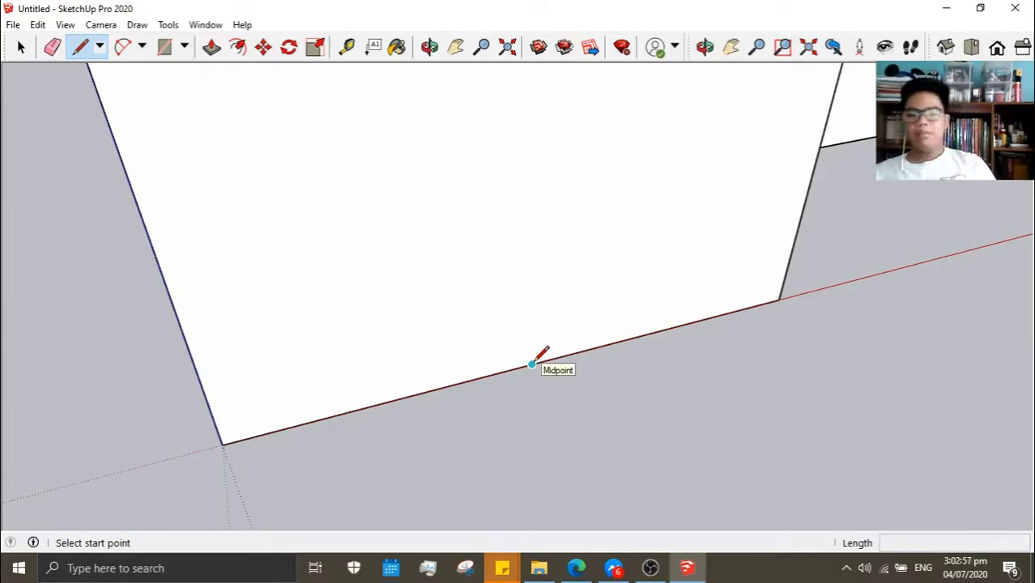
left_click(531, 365)
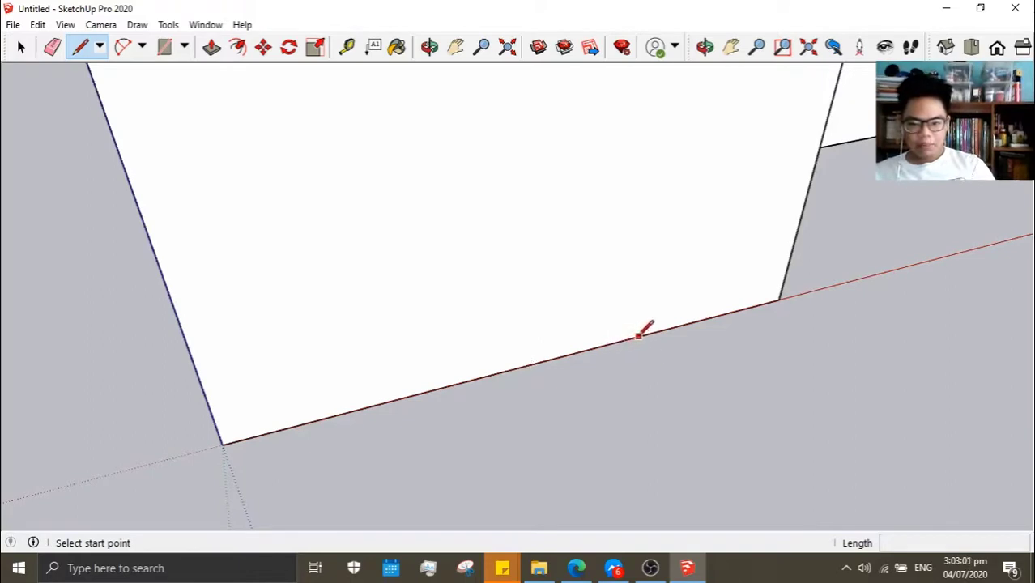
scroll(666, 329, "up", 2)
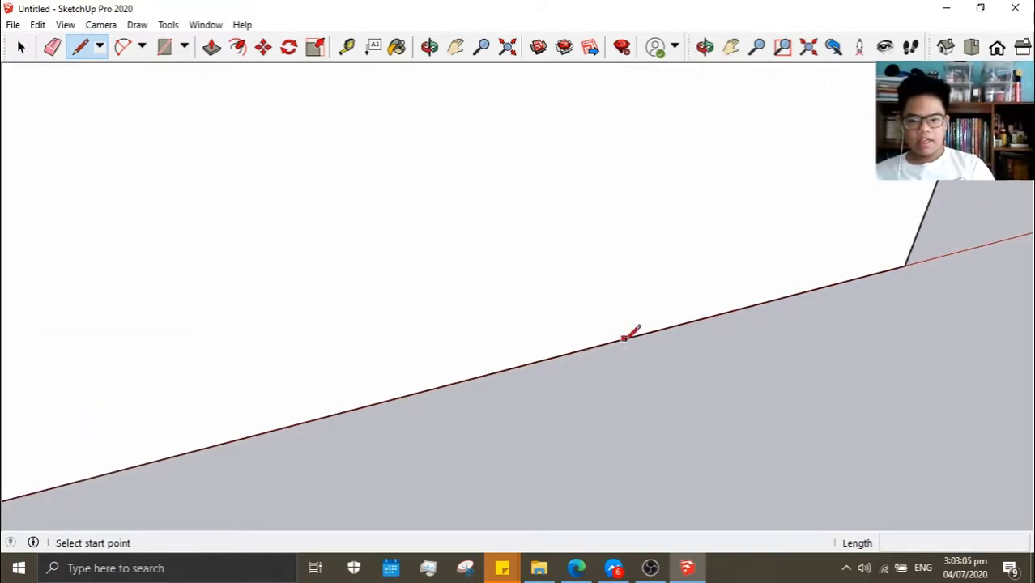
left_click(730, 311)
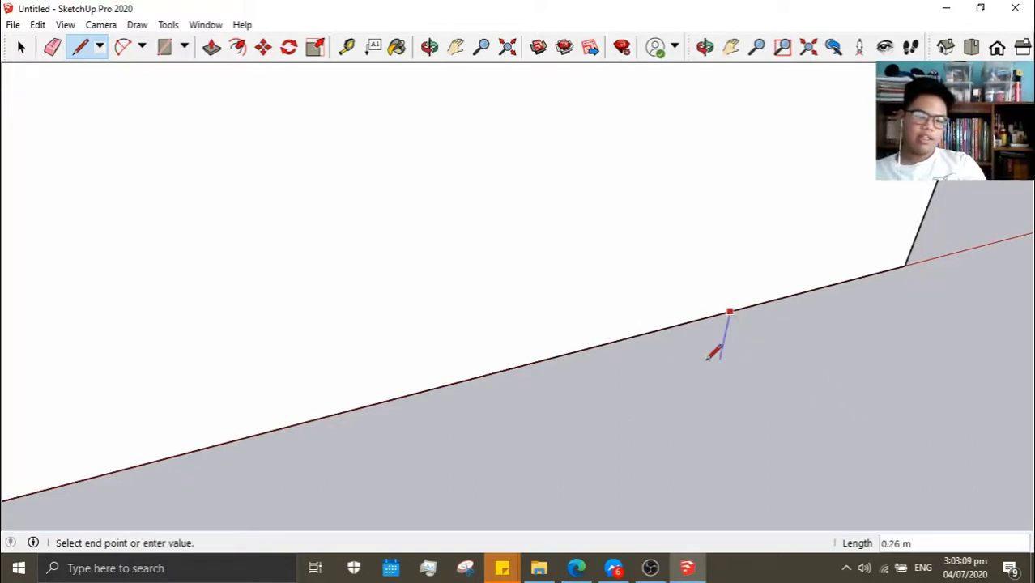
key("Escape")
key("Escape")
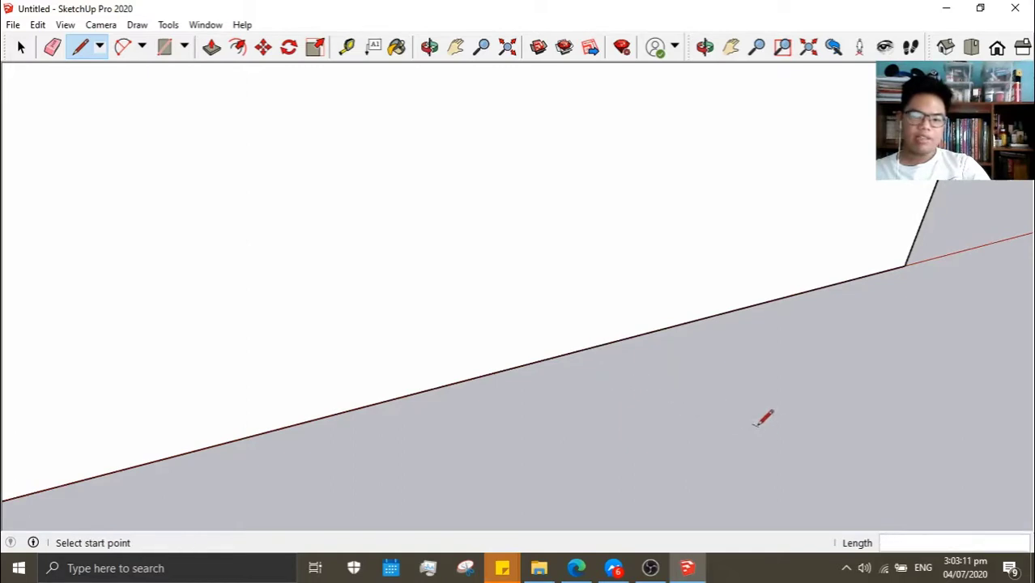
left_click(769, 303)
key("Escape")
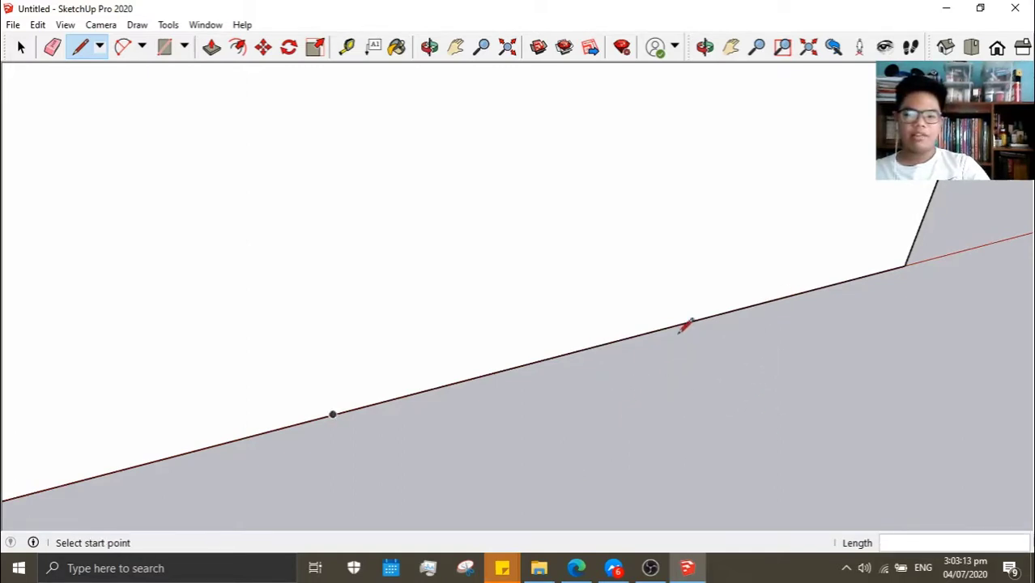
scroll(654, 217, "down", 1)
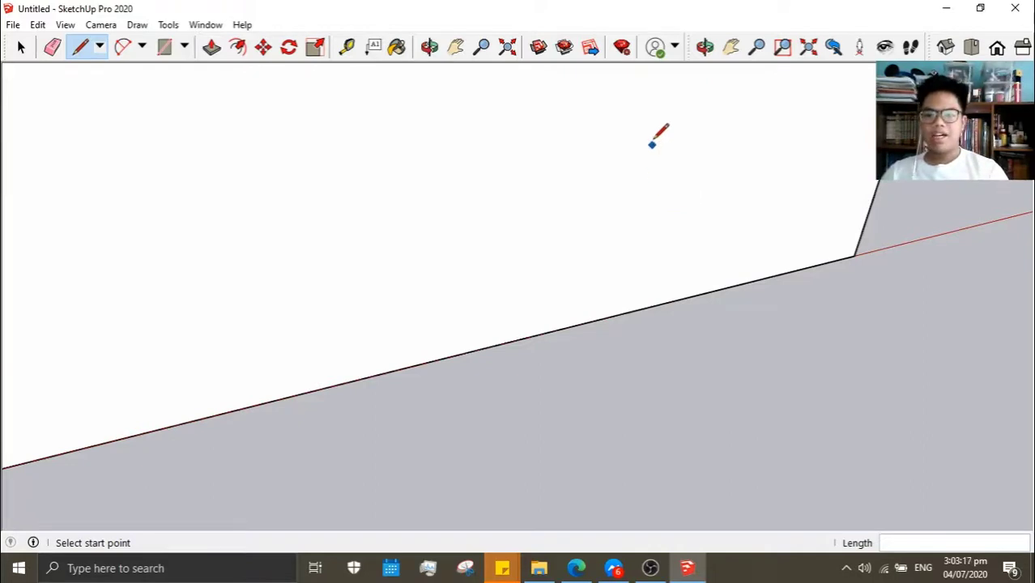
scroll(611, 178, "down", 2)
scroll(620, 212, "down", 1)
scroll(625, 206, "down", 2)
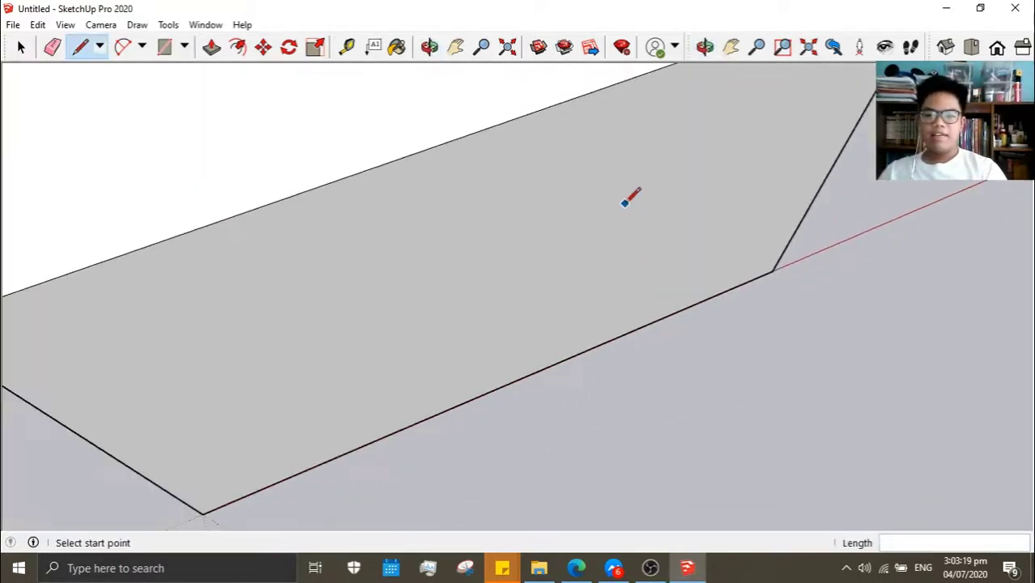
scroll(199, 293, "down", 1)
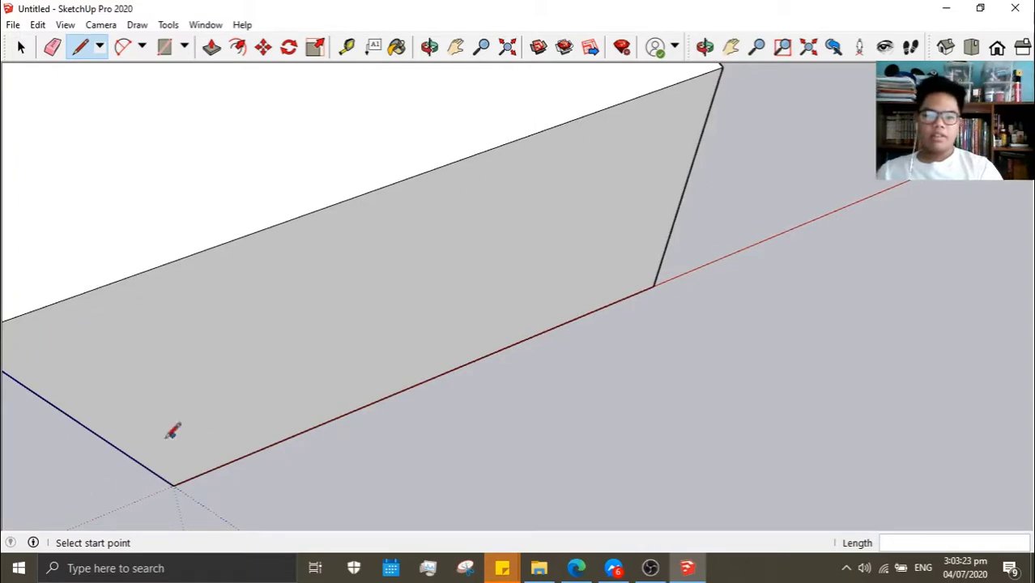
mouse_move(511, 224)
middle_mouse_down()
mouse_move(681, 327)
mouse_move(608, 212)
middle_mouse_up()
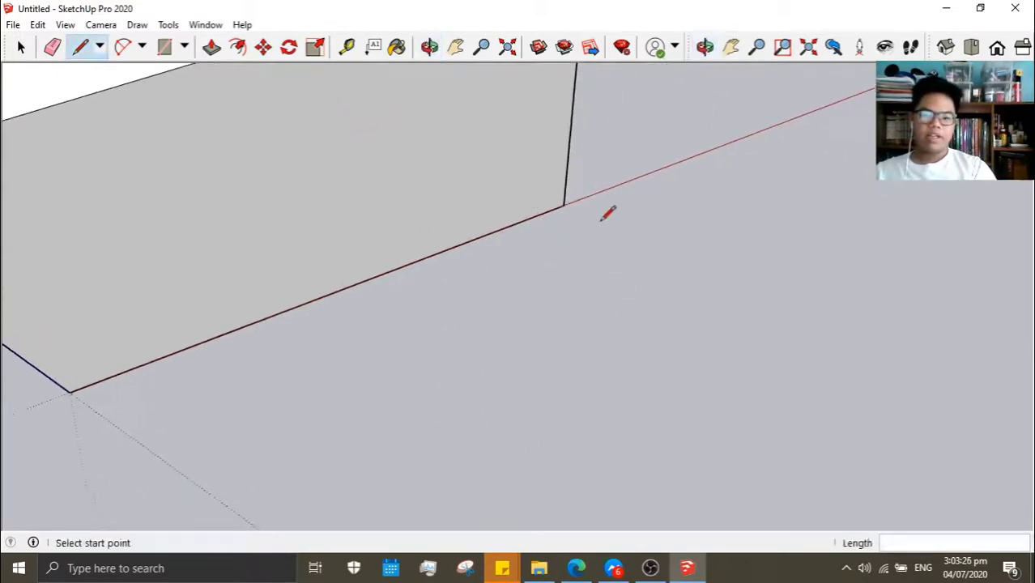
left_click(548, 209)
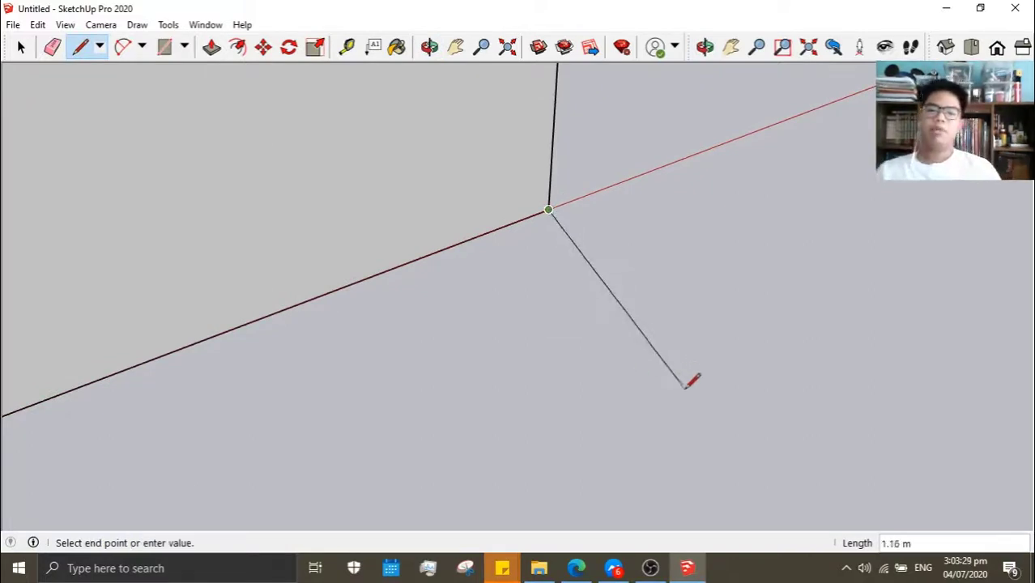
mouse_move(687, 385)
middle_mouse_down()
mouse_move(710, 374)
mouse_move(710, 430)
mouse_move(777, 423)
mouse_move(631, 354)
mouse_move(719, 373)
mouse_move(582, 333)
middle_mouse_up()
middle_click_drag(589, 252, 665, 188)
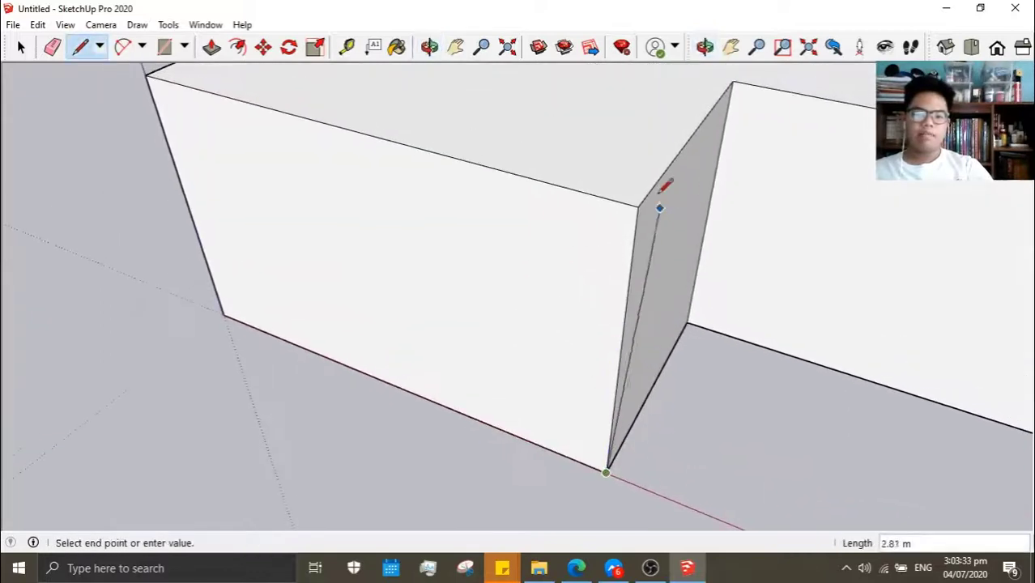
key("Escape")
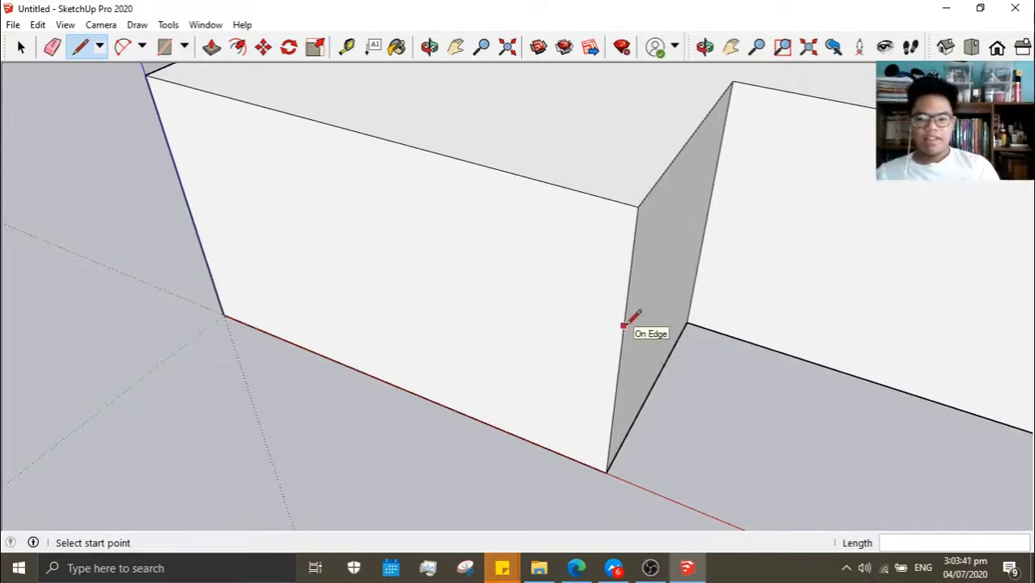
scroll(625, 325, "up", 2)
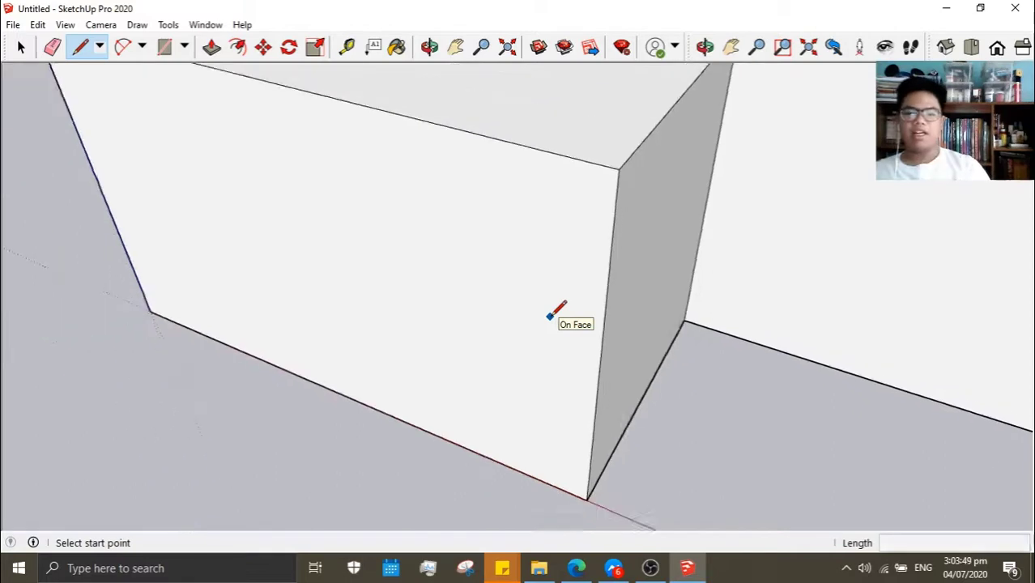
scroll(555, 308, "down", 3)
Start a line at the midpoint of the end wall's top edge
middle_click_drag(589, 306, 527, 317)
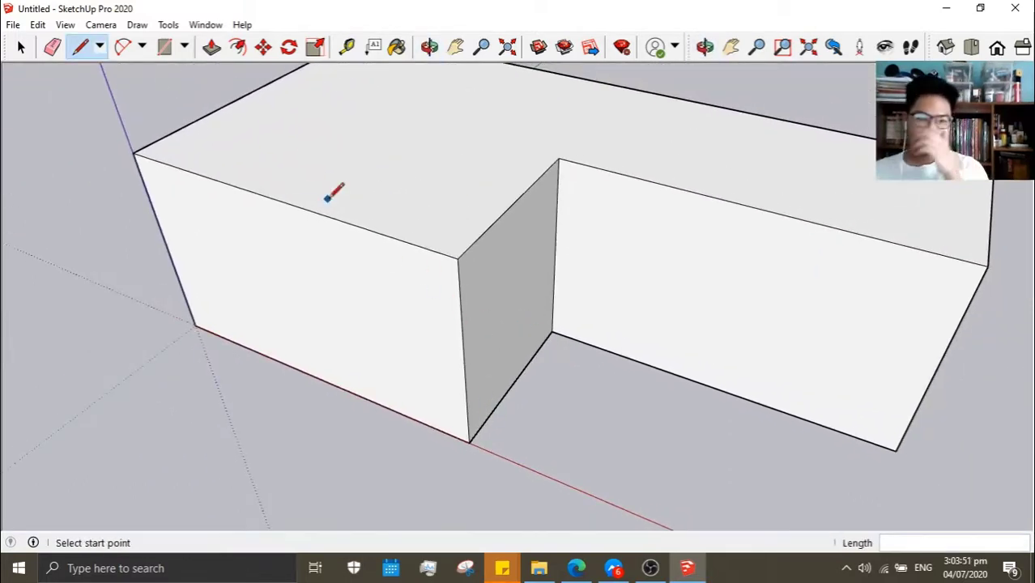
mouse_move(314, 185)
middle_mouse_down()
mouse_move(376, 224)
mouse_move(508, 278)
mouse_move(589, 179)
mouse_move(652, 165)
mouse_move(642, 197)
middle_mouse_up()
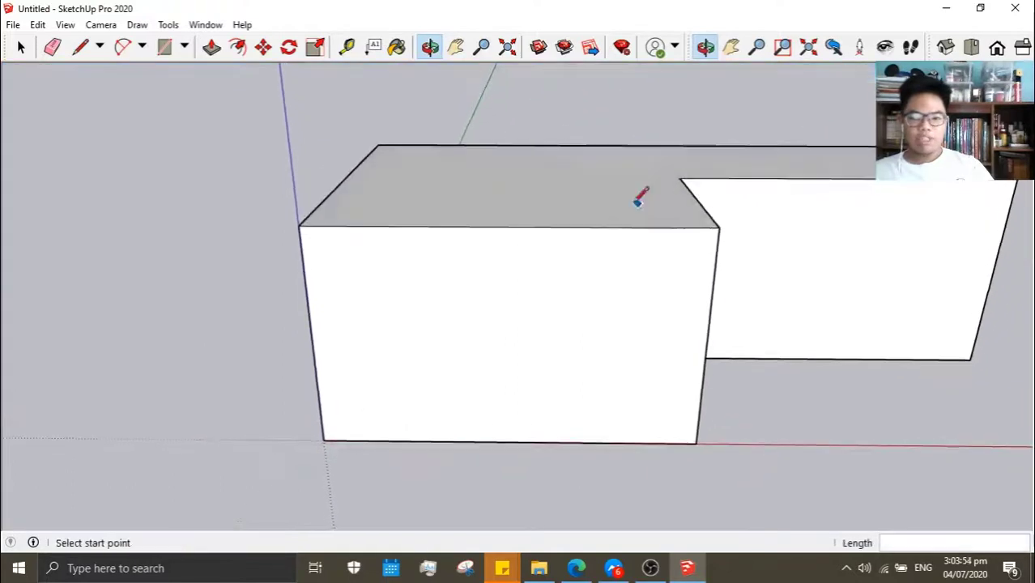
left_click(508, 226)
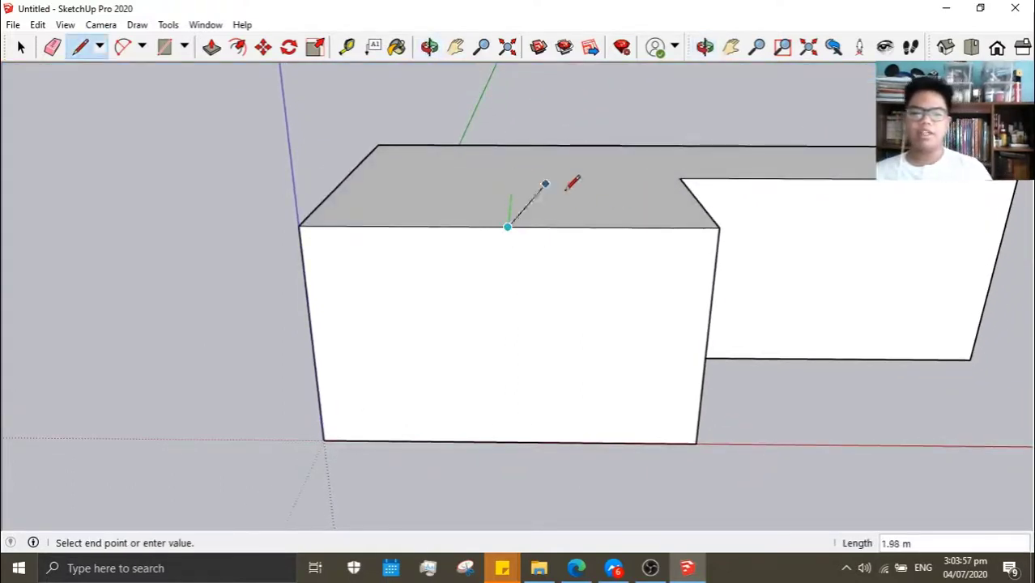
mouse_move(573, 181)
middle_mouse_down()
mouse_move(518, 231)
mouse_move(621, 322)
mouse_move(503, 321)
middle_mouse_up()
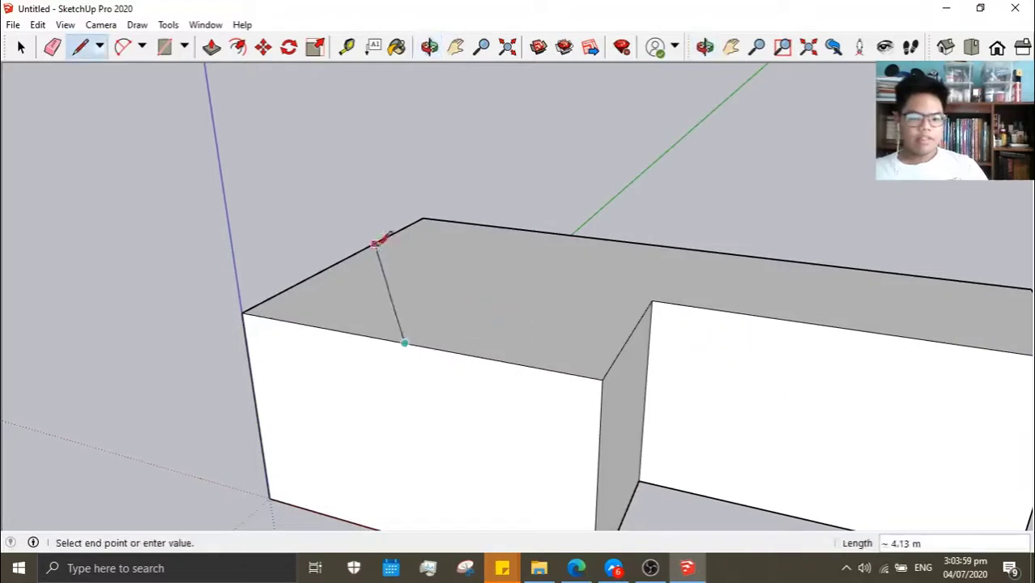
mouse_move(381, 237)
middle_mouse_down()
mouse_move(473, 266)
mouse_move(611, 241)
mouse_move(442, 276)
middle_mouse_up()
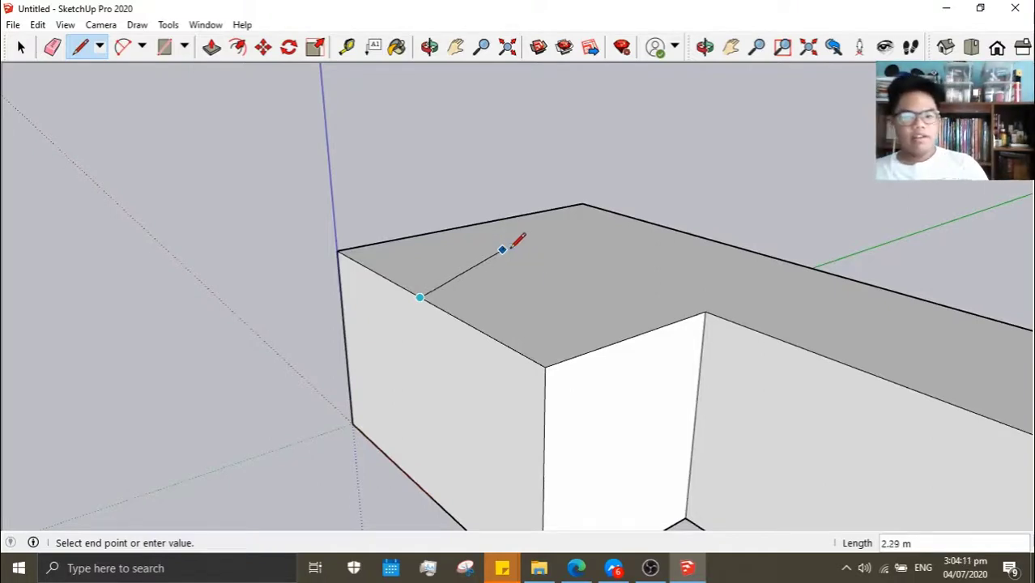
scroll(510, 243, "up", 1)
scroll(525, 247, "up", 1)
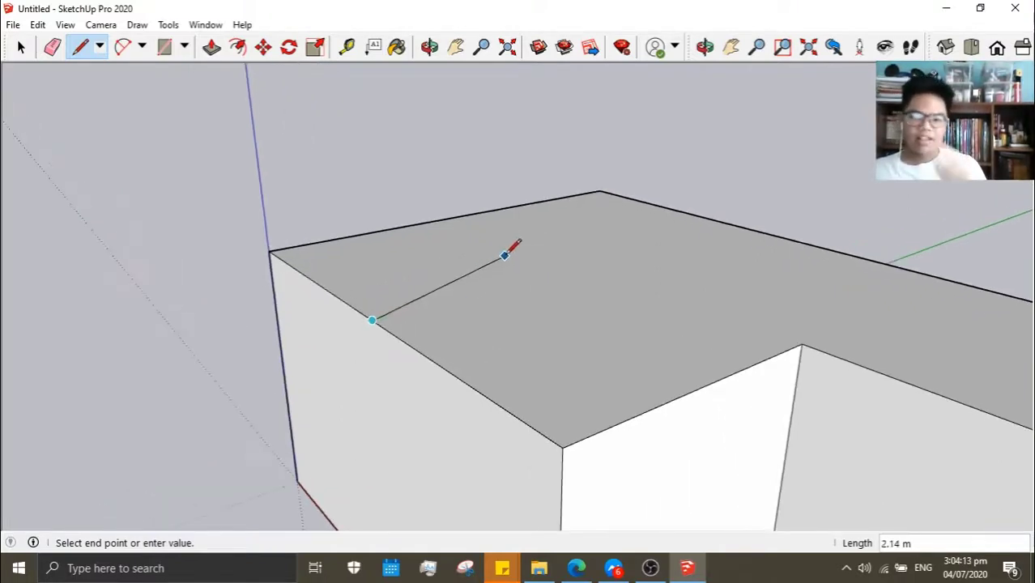
mouse_move(505, 257)
middle_mouse_down()
mouse_move(465, 280)
mouse_move(544, 298)
middle_mouse_up()
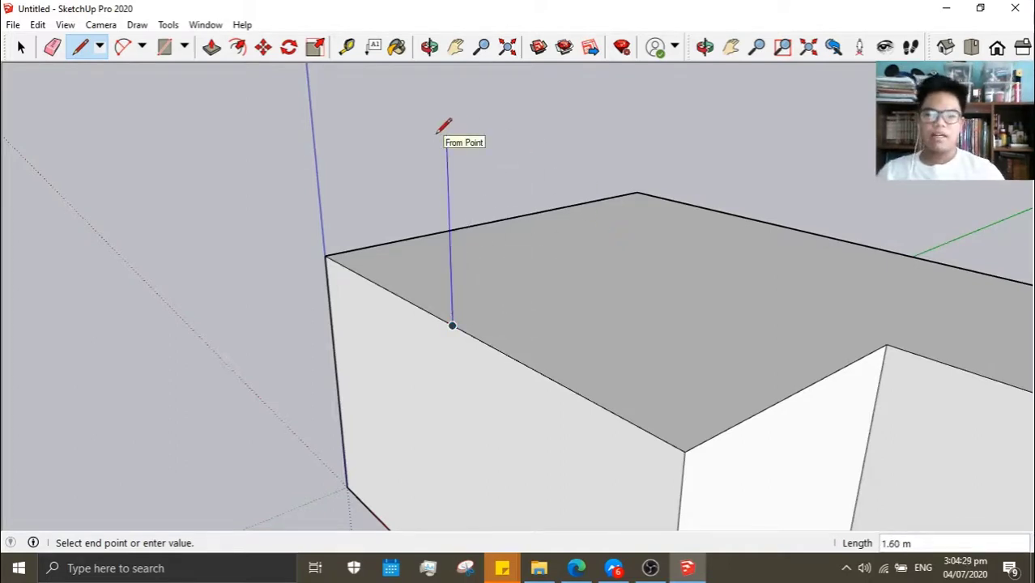
Draw a 1.5 m vertical line up from the midpoint of the end wall's top edge
scroll(458, 144, "down", 2)
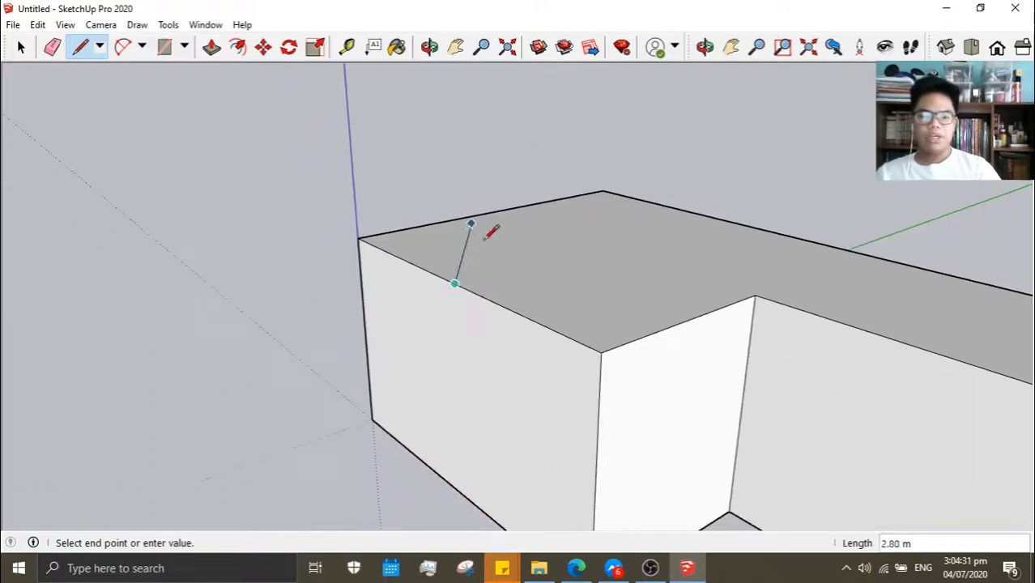
key("o")
mouse_move(652, 375)
left_mouse_down()
mouse_move(577, 293)
mouse_move(589, 287)
left_mouse_up()
mouse_move(589, 287)
middle_mouse_down()
mouse_move(587, 354)
mouse_move(577, 321)
mouse_move(649, 410)
middle_mouse_up()
mouse_move(587, 323)
middle_mouse_down()
mouse_move(636, 345)
mouse_move(488, 275)
mouse_move(594, 360)
mouse_move(802, 476)
mouse_move(797, 446)
mouse_move(438, 286)
middle_mouse_up()
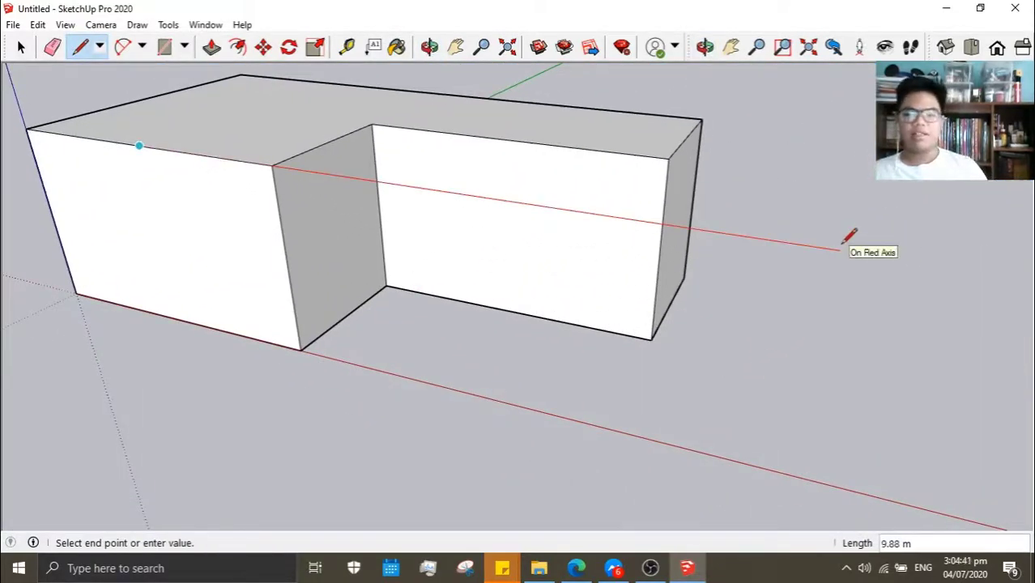
mouse_move(338, 134)
middle_mouse_down()
mouse_move(603, 338)
mouse_move(471, 315)
middle_mouse_up()
type("1.5m")
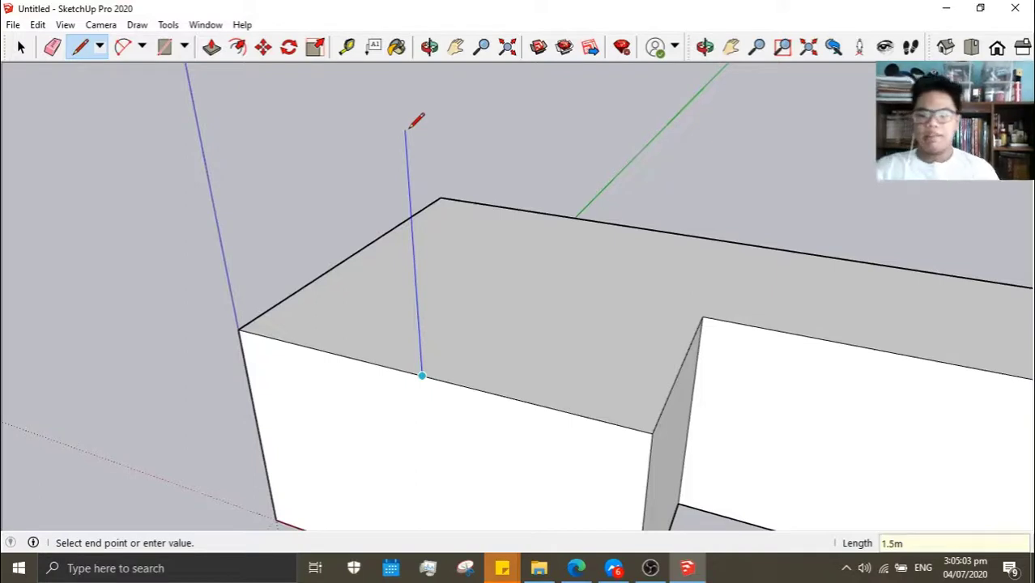
key("Return")
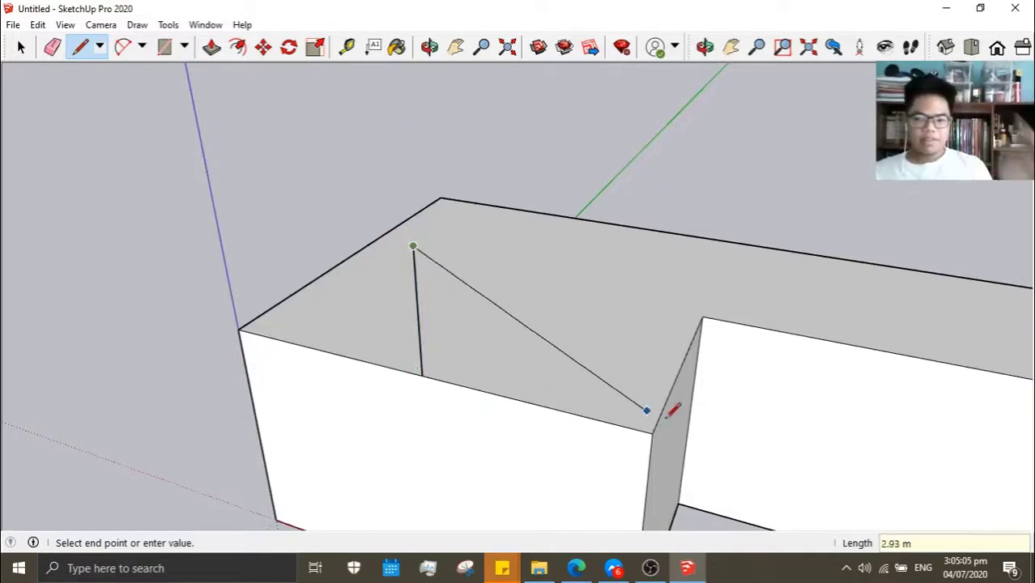
middle_click_drag(683, 416, 672, 388)
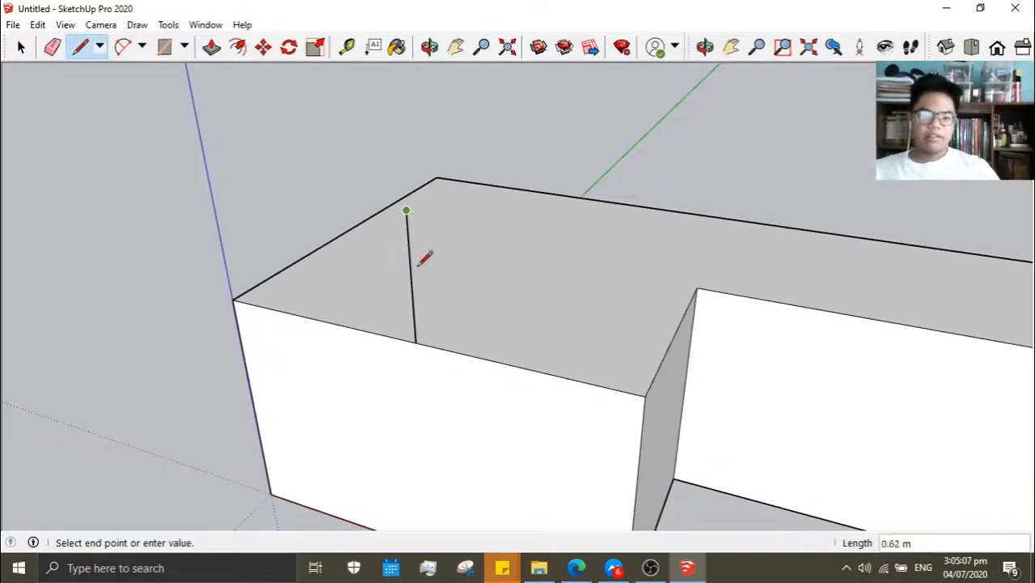
key("Escape")
Join the line's top to the right and left wall corners to form the gable triangle
mouse_move(550, 377)
middle_mouse_down()
mouse_move(583, 357)
mouse_move(588, 300)
mouse_move(491, 245)
middle_mouse_up()
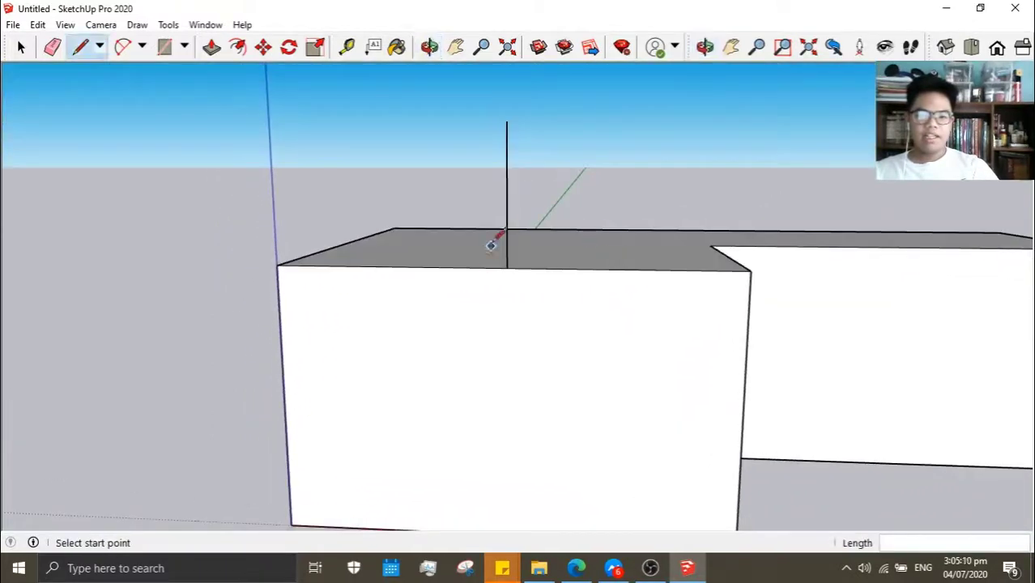
left_click(507, 122)
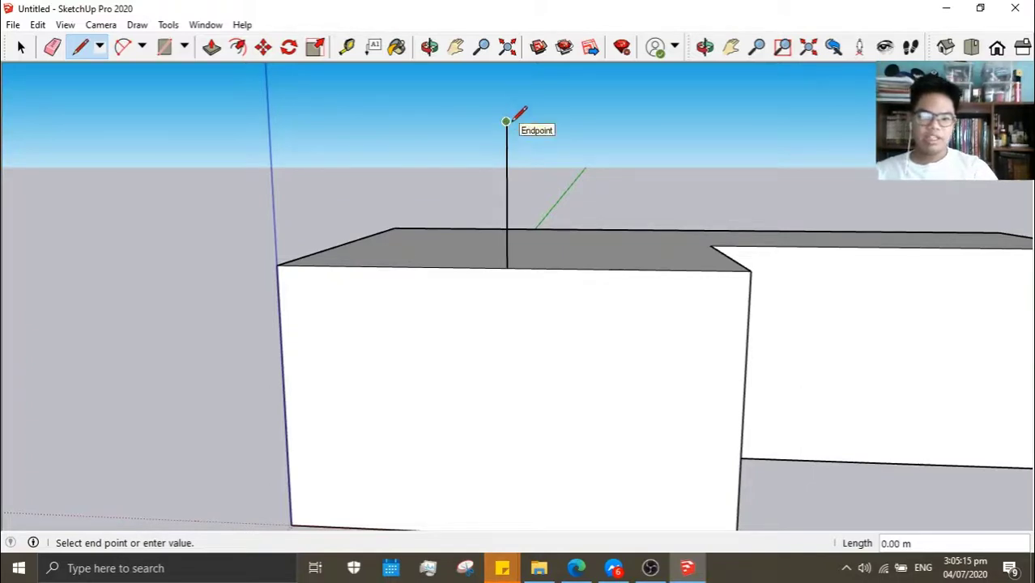
left_click(751, 270)
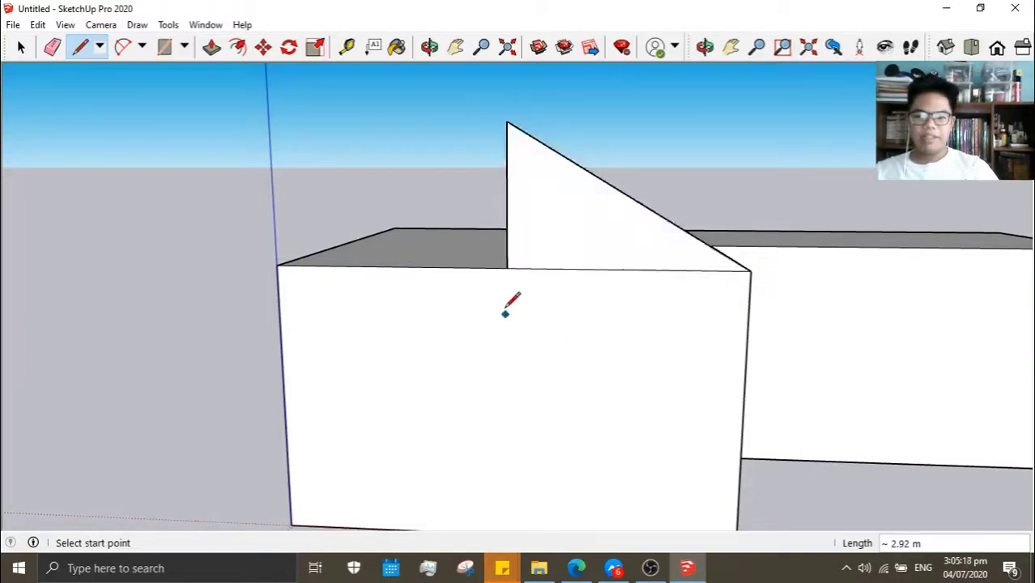
left_click(507, 121)
left_click(278, 265)
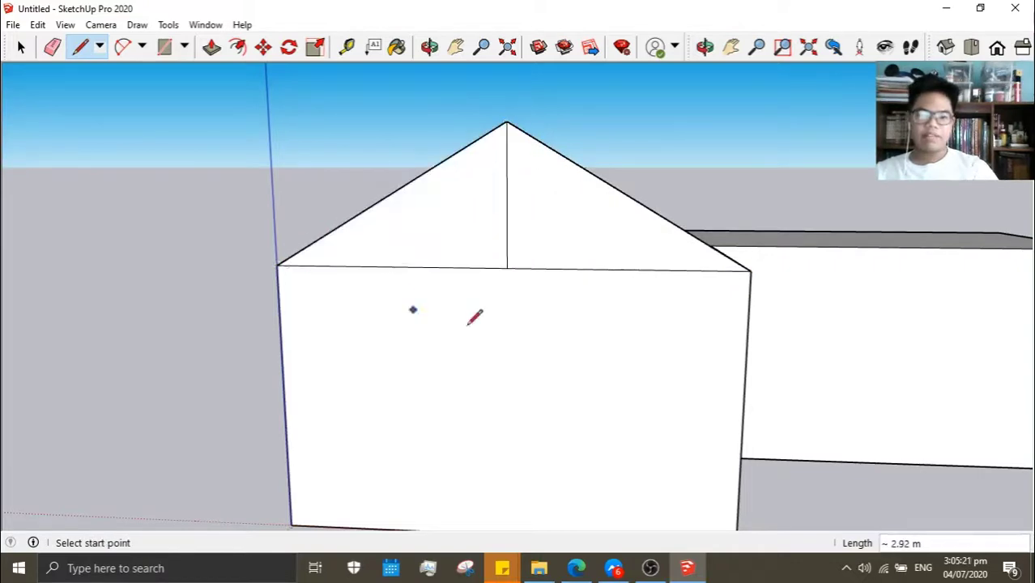
mouse_move(749, 393)
middle_mouse_down()
mouse_move(629, 431)
mouse_move(616, 415)
middle_mouse_up()
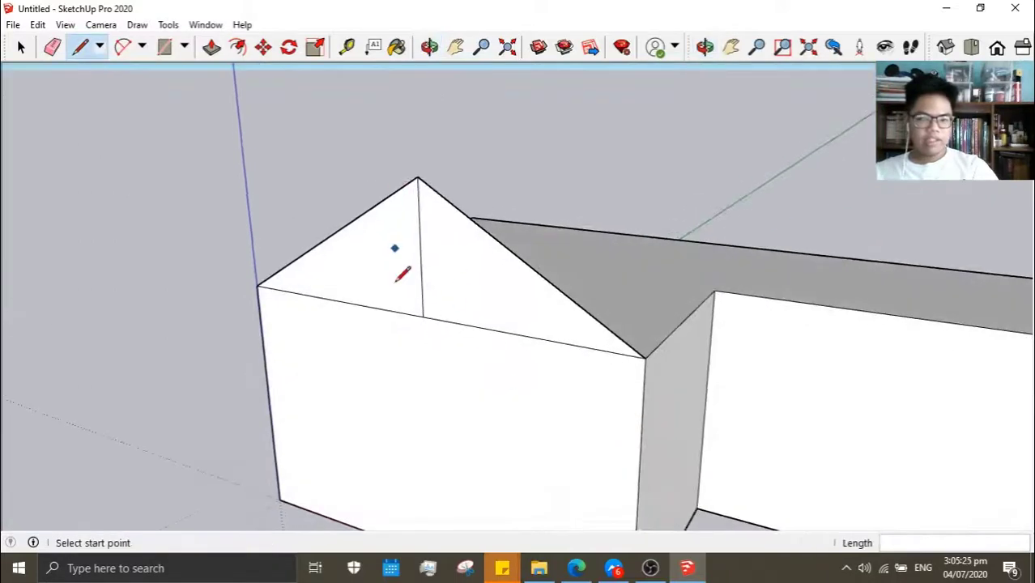
mouse_move(630, 316)
middle_mouse_down()
mouse_move(768, 291)
mouse_move(474, 328)
mouse_move(259, 317)
mouse_move(174, 62)
middle_mouse_up()
Erase the vertical line splitting the gable triangle into two halves
left_click(211, 46)
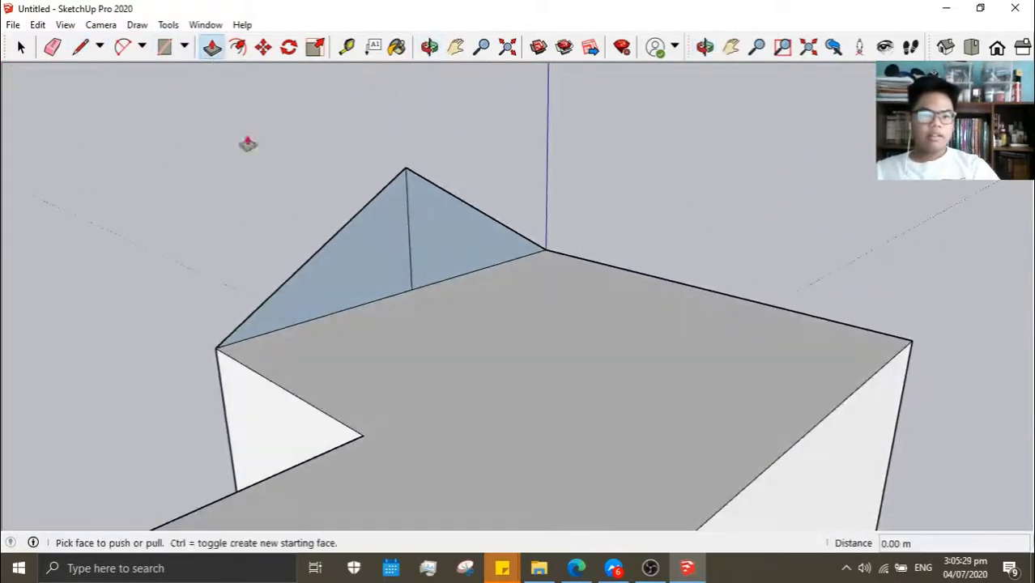
left_click(483, 241)
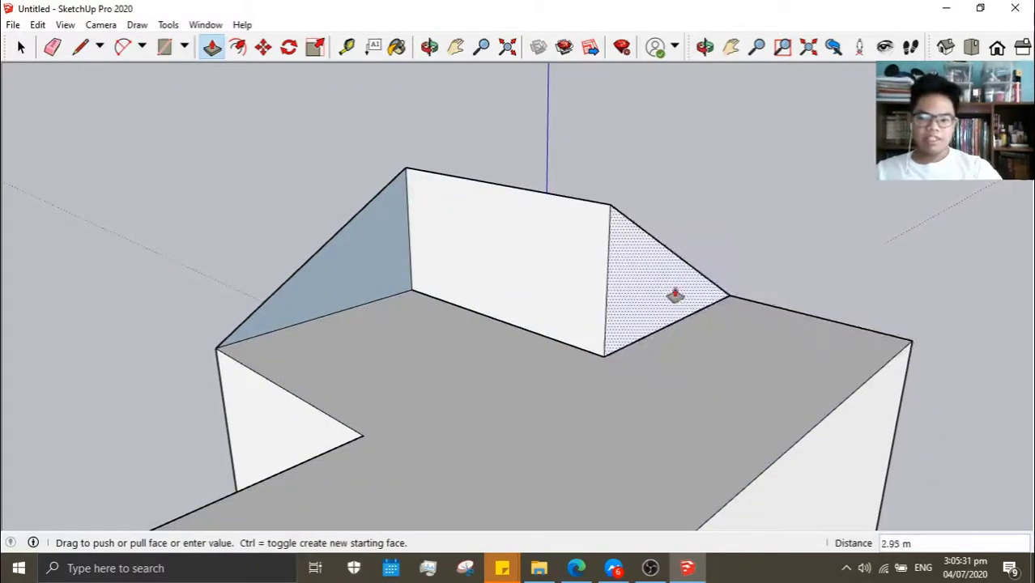
key("Escape")
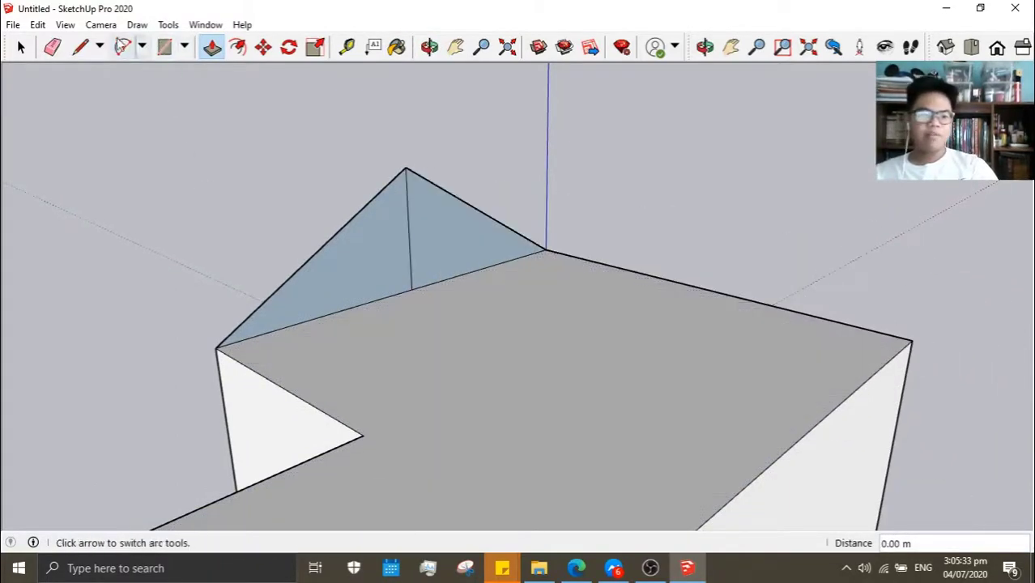
left_click(51, 46)
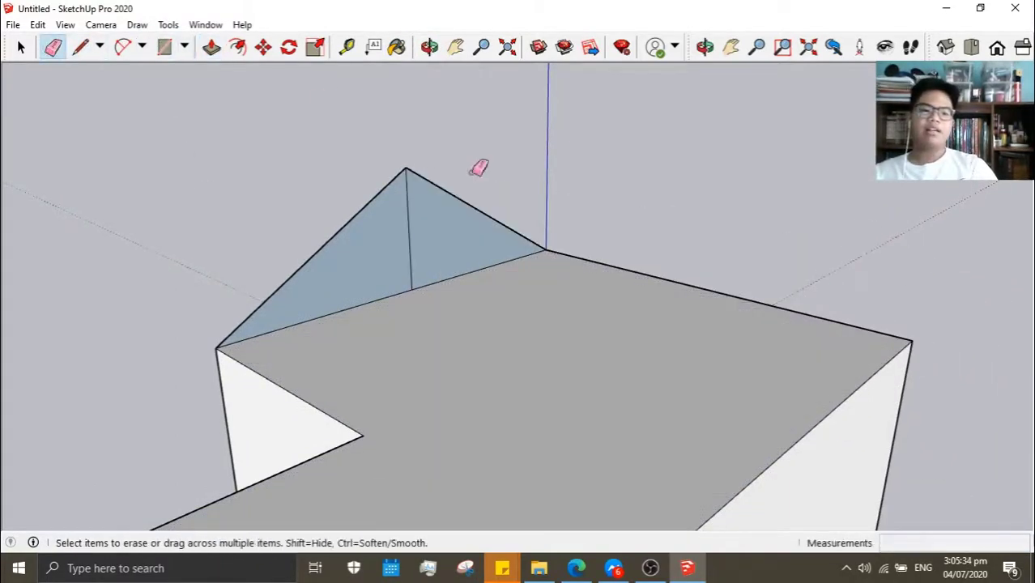
left_click(410, 243)
Push/Pull the gable triangle 5.00 m along the wing to form a pitched roof
left_click(211, 46)
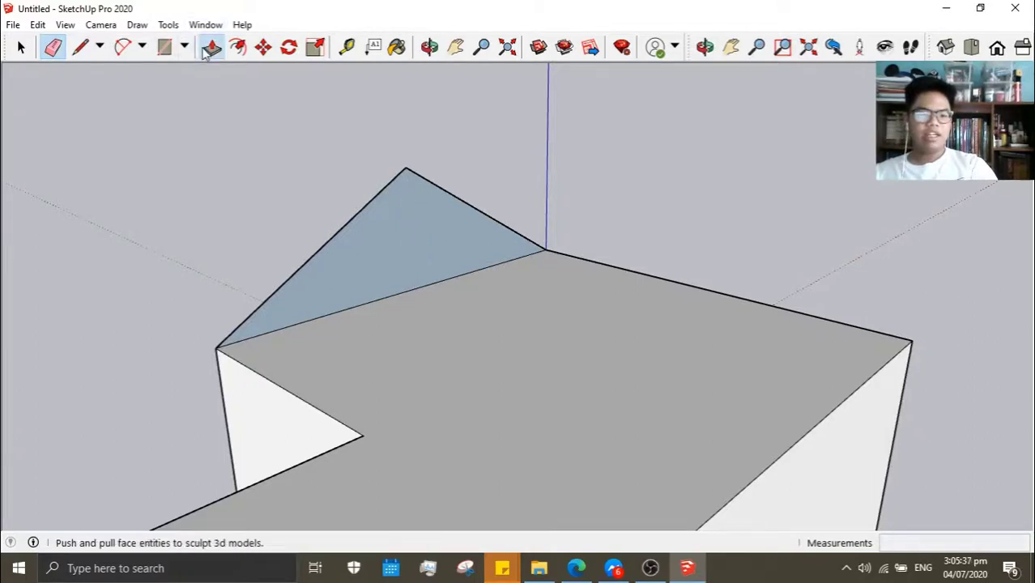
left_click(459, 261)
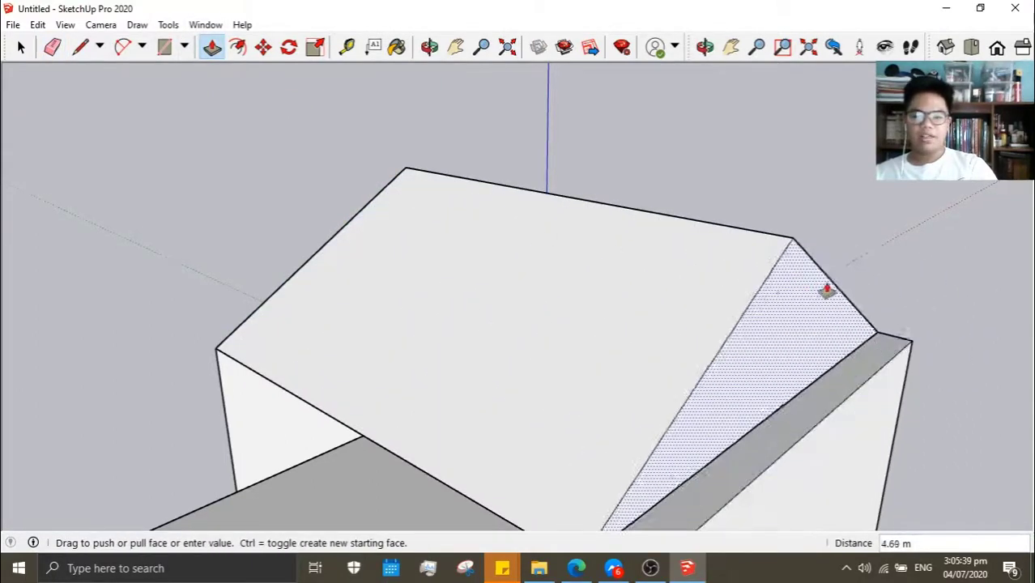
mouse_move(908, 347)
middle_mouse_down()
mouse_move(342, 429)
mouse_move(469, 270)
mouse_move(645, 326)
middle_mouse_up()
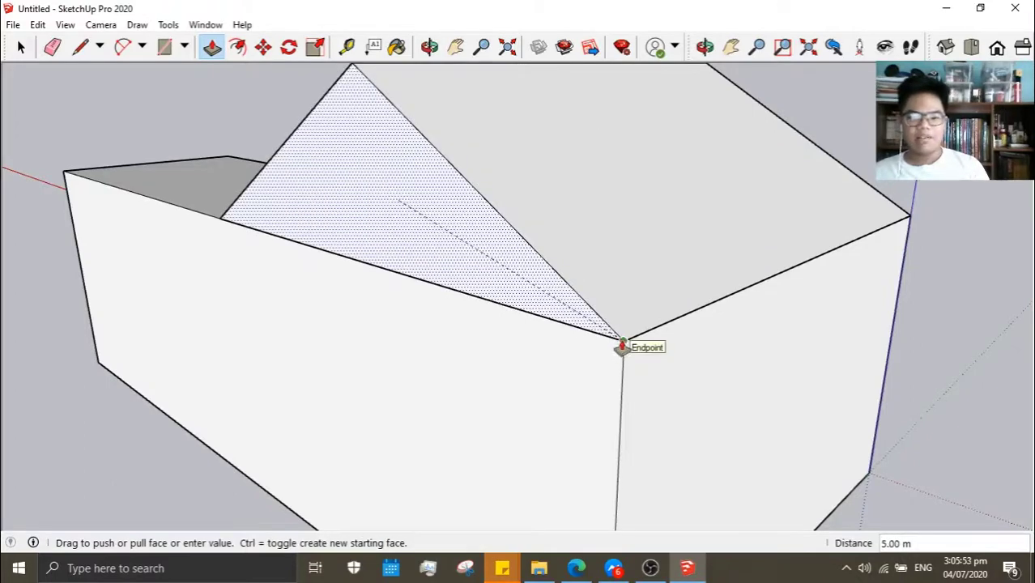
left_click(621, 348)
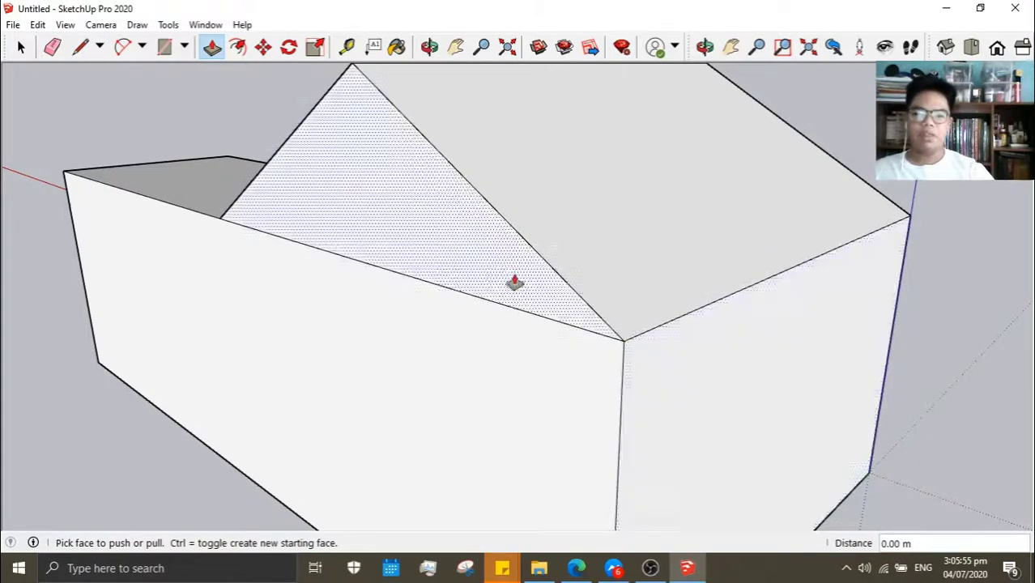
Orbit around and zoom in on the flat-topped second wing
middle_click_drag(513, 282, 652, 360)
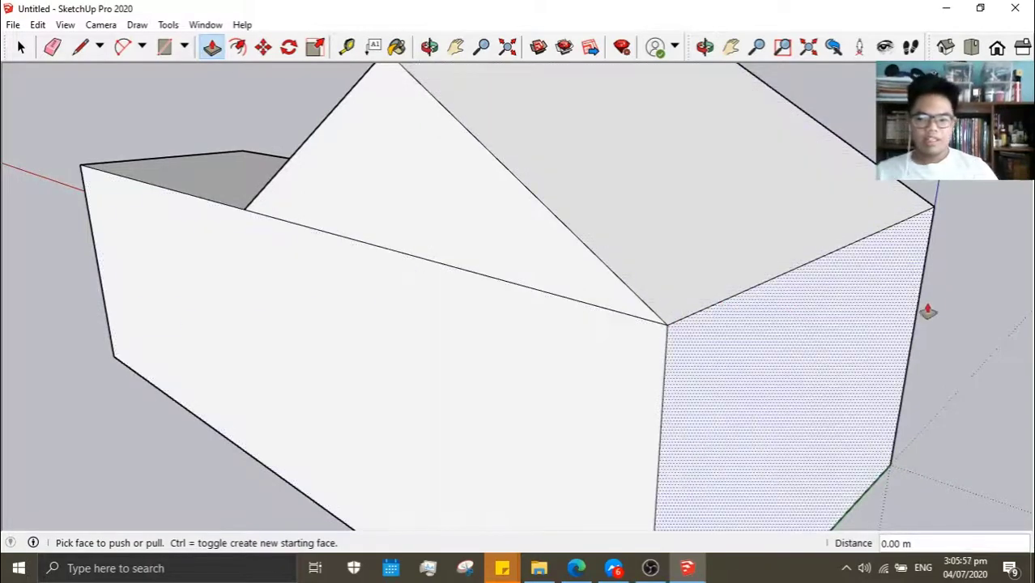
mouse_move(924, 310)
middle_mouse_down()
mouse_move(888, 326)
mouse_move(943, 333)
mouse_move(647, 361)
mouse_move(901, 345)
mouse_move(682, 307)
mouse_move(848, 312)
mouse_move(925, 338)
mouse_move(786, 392)
middle_mouse_up()
scroll(786, 392, "up", 3)
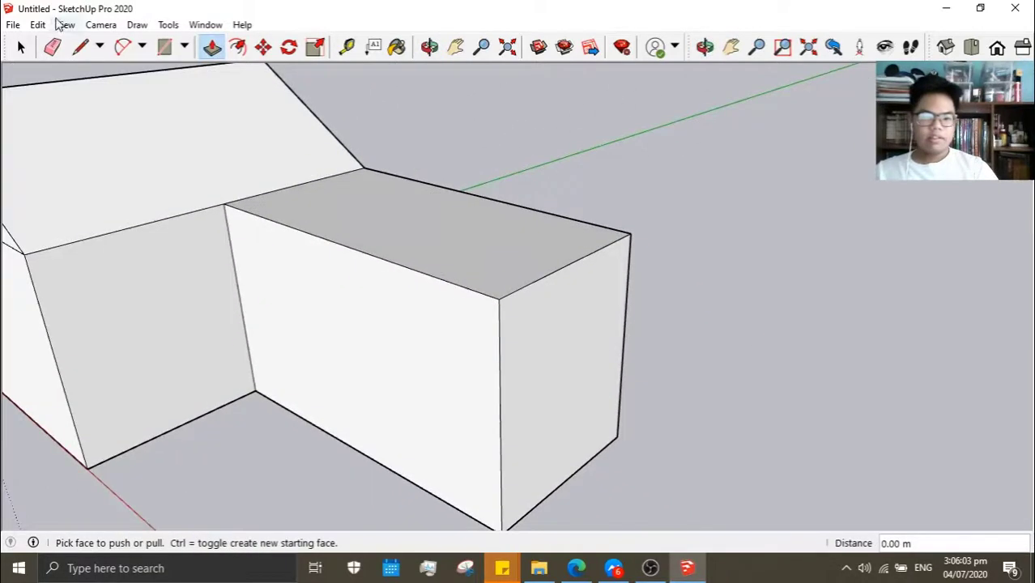
Draw a vertical ridge line and two sloped edges to the corners on the second wing's end face
left_click(81, 46)
scroll(542, 246, "up", 2)
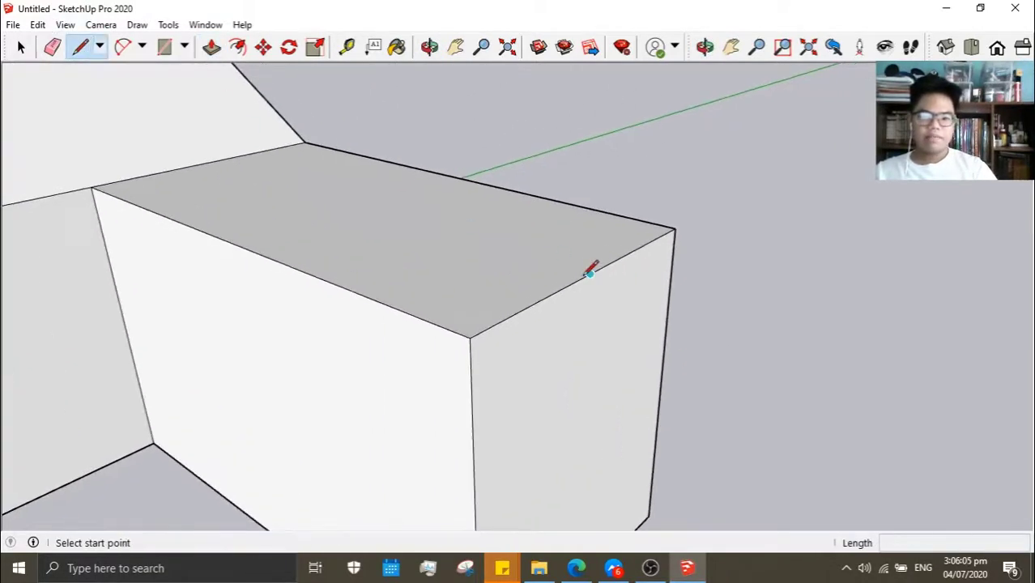
left_click(590, 274)
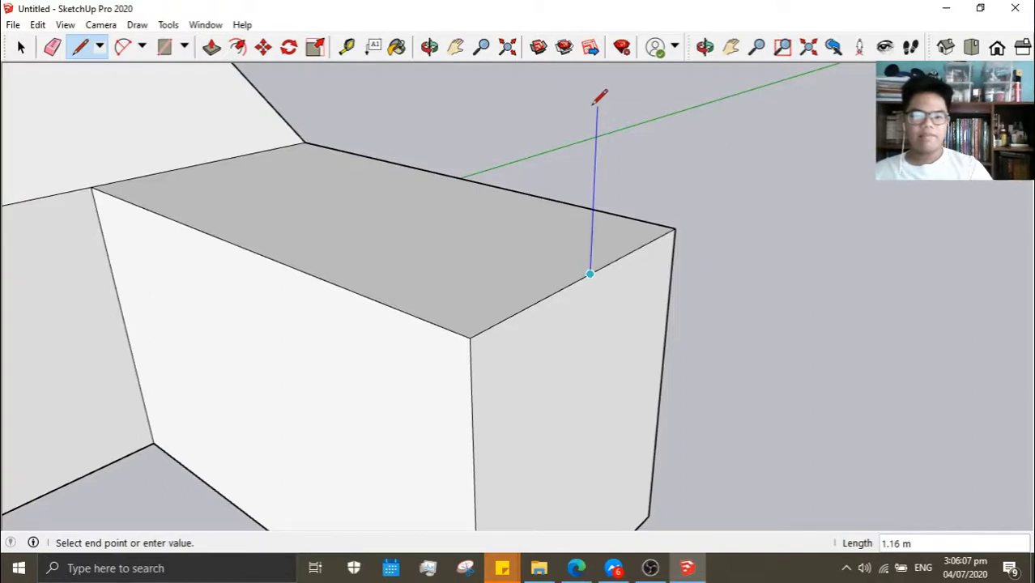
type("1")
left_click(595, 135)
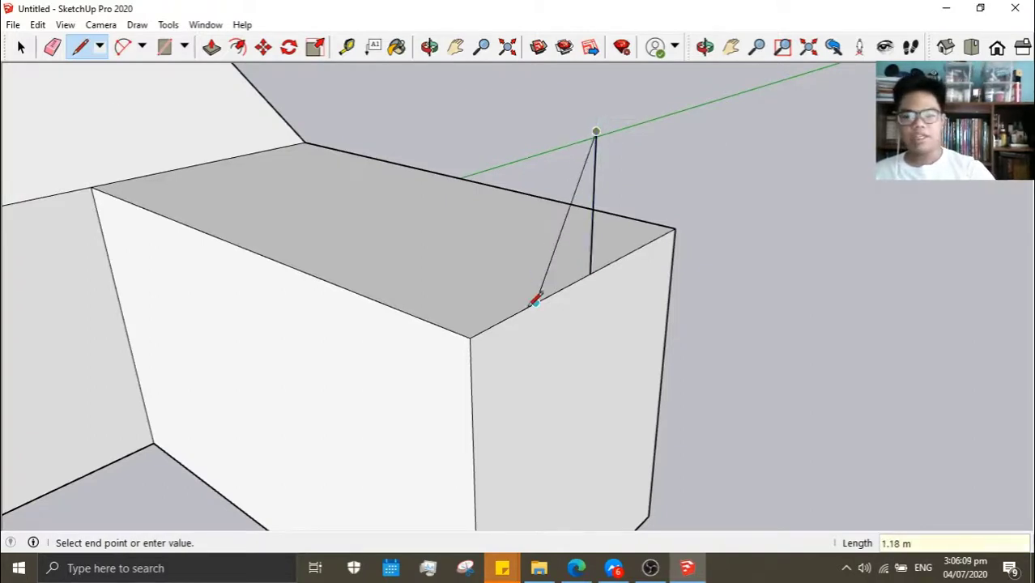
left_click(471, 336)
left_click(596, 132)
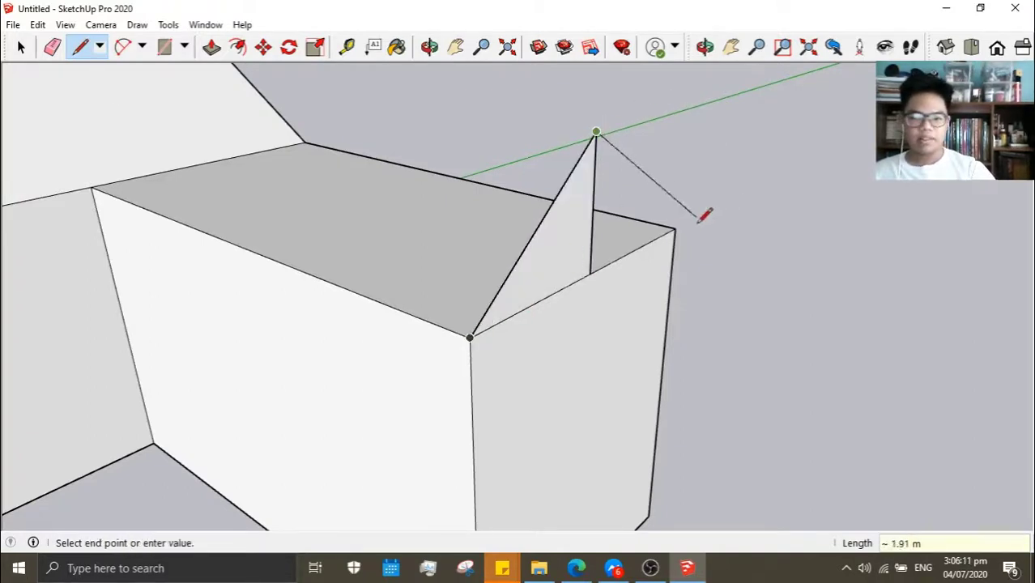
left_click(675, 230)
key("o")
mouse_move(790, 331)
left_mouse_down()
mouse_move(143, 352)
mouse_move(640, 238)
left_mouse_up()
Remove the vertical edge and push the gable triangle 7.50 m along the wing
key("l")
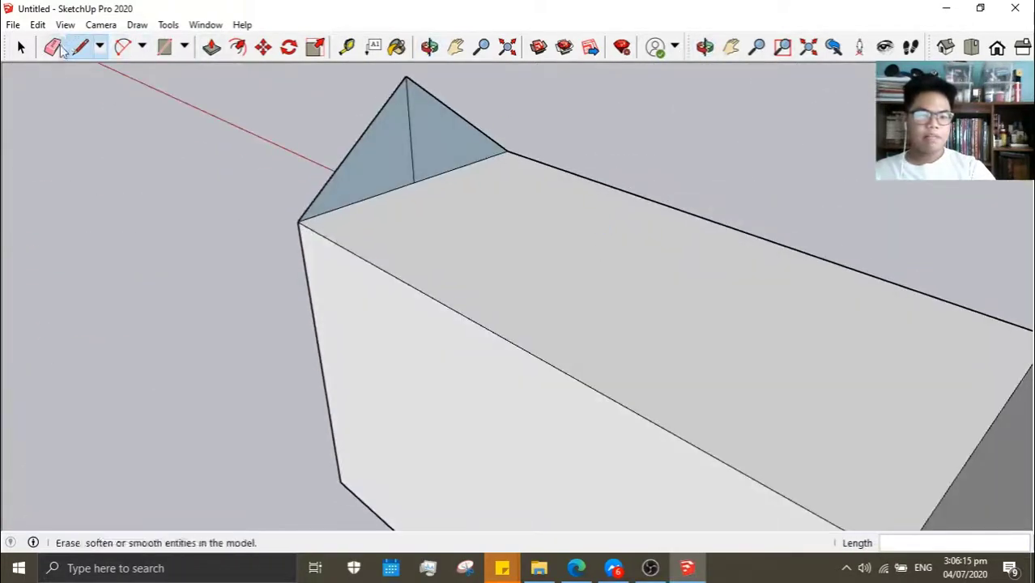
left_click(53, 47)
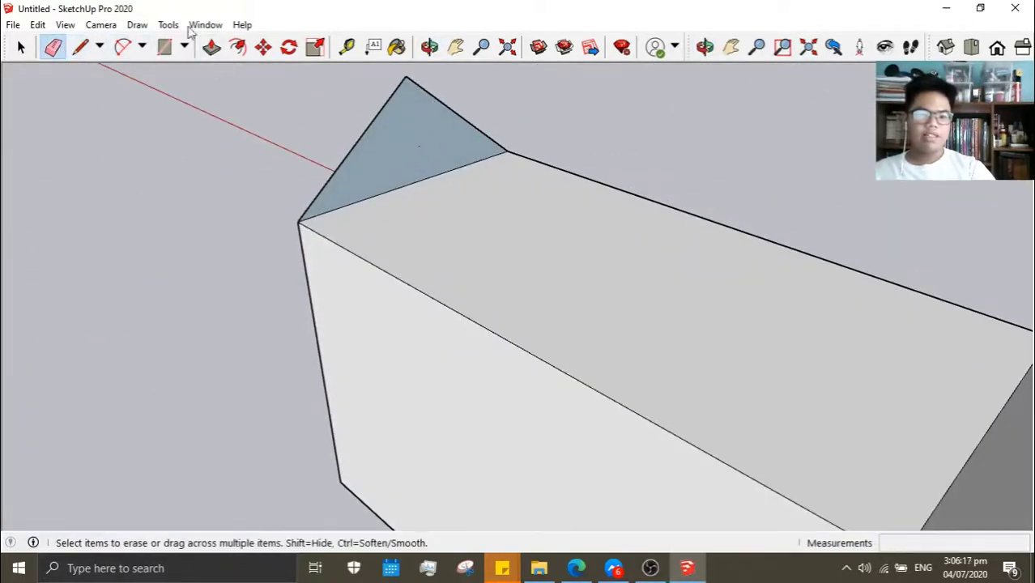
left_click(212, 47)
left_click(404, 143)
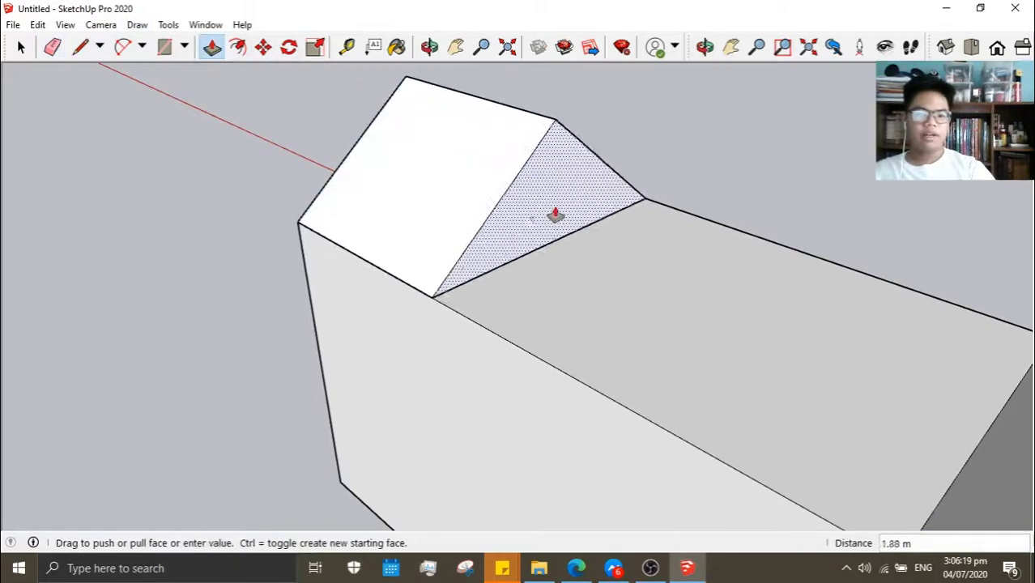
mouse_move(555, 215)
middle_mouse_down()
mouse_move(630, 231)
mouse_move(807, 361)
mouse_move(871, 345)
mouse_move(862, 347)
mouse_move(978, 277)
mouse_move(870, 246)
mouse_move(657, 305)
mouse_move(825, 245)
mouse_move(634, 295)
middle_mouse_up()
scroll(591, 281, "up", 3)
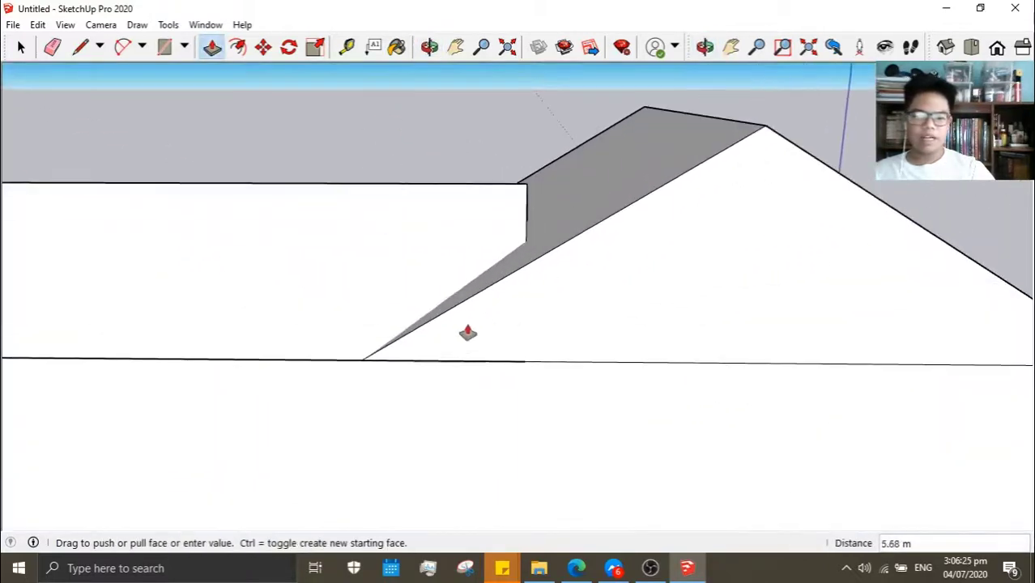
mouse_move(369, 352)
middle_mouse_down()
mouse_move(423, 303)
mouse_move(406, 330)
middle_mouse_up()
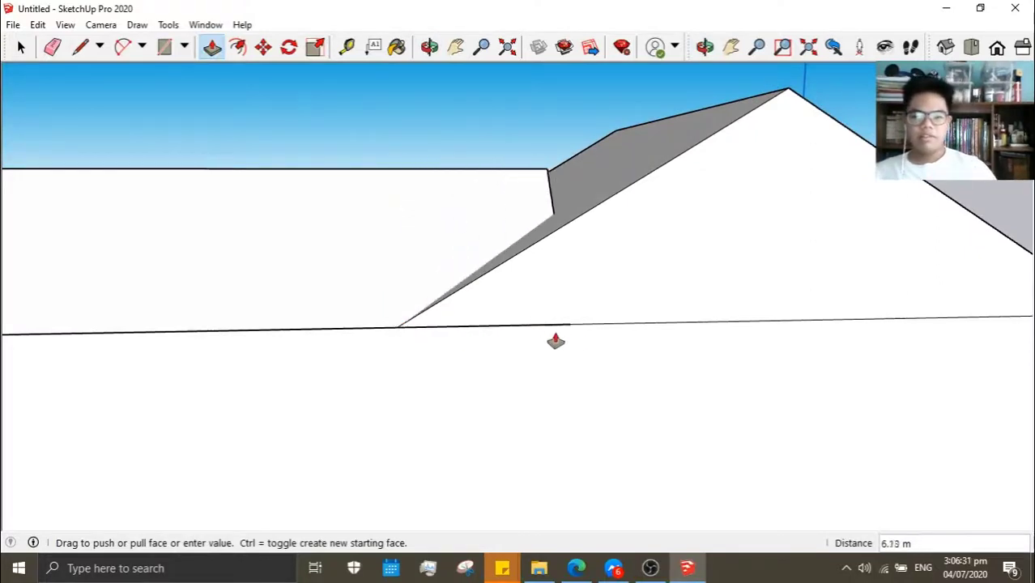
left_click(777, 331)
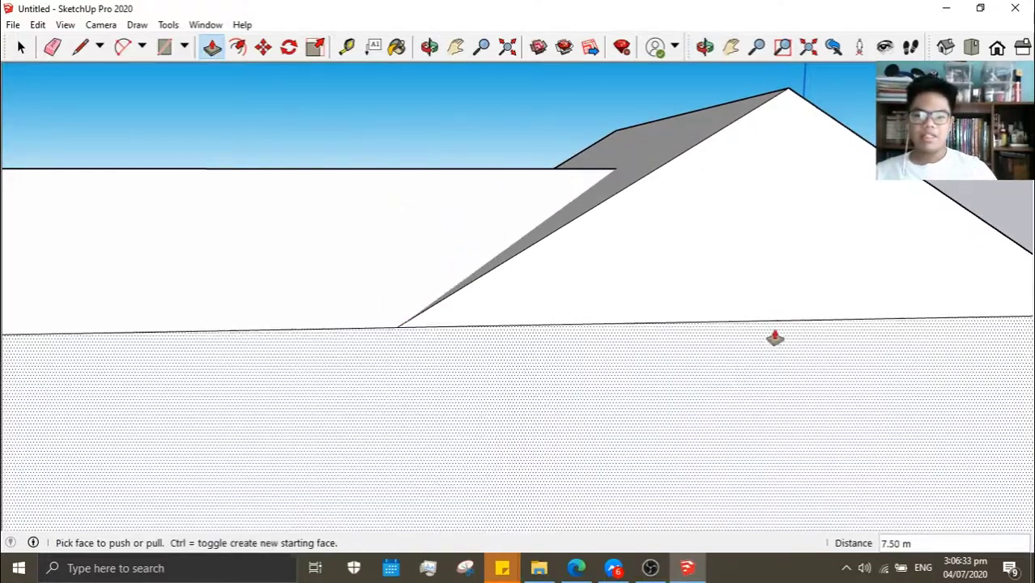
Orbit around the new roof to check where it meets the first wing
middle_click_drag(723, 388, 621, 351)
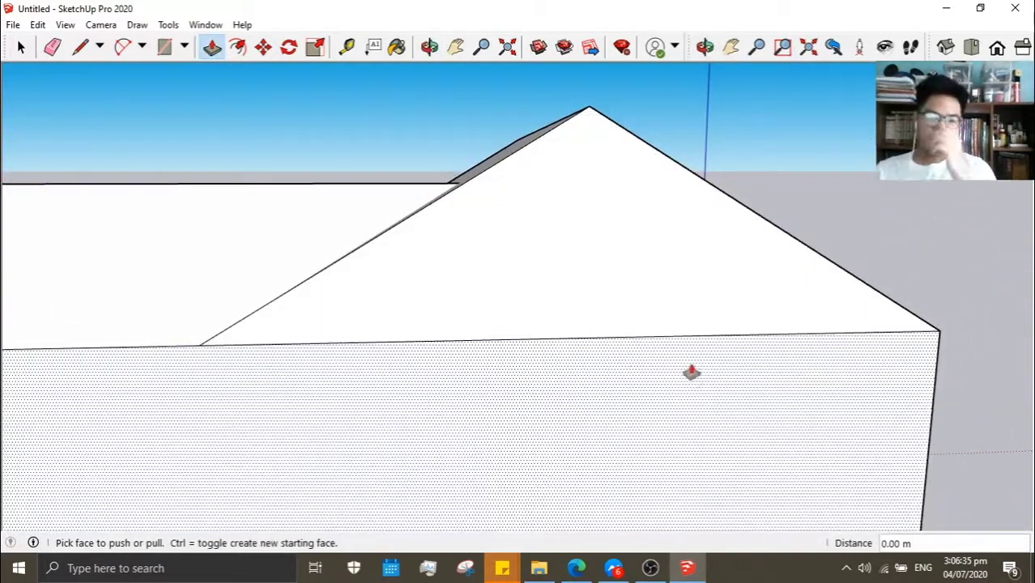
middle_click_drag(474, 311, 478, 298)
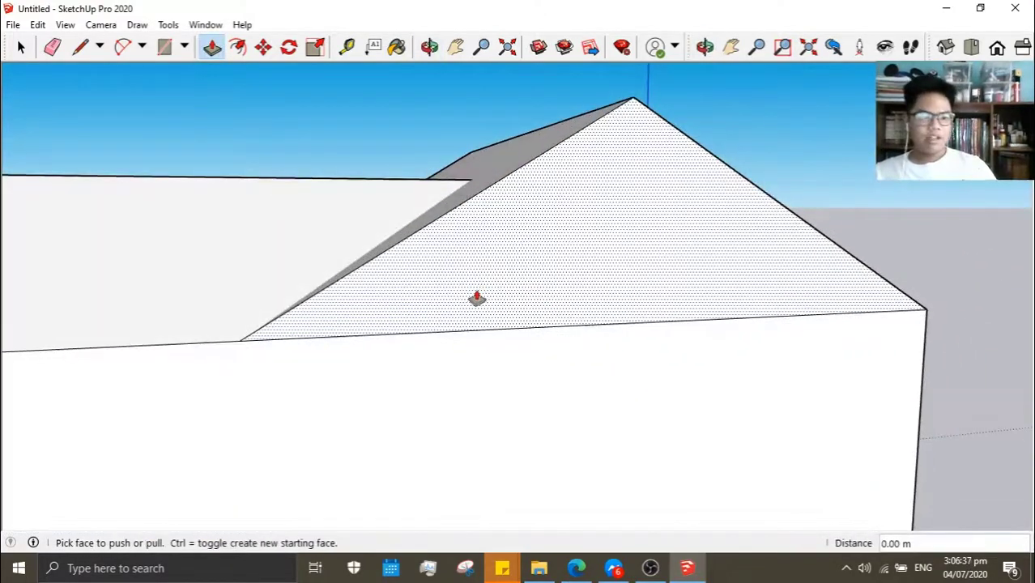
mouse_move(546, 276)
middle_mouse_down()
mouse_move(513, 301)
mouse_move(618, 337)
mouse_move(561, 310)
middle_mouse_up()
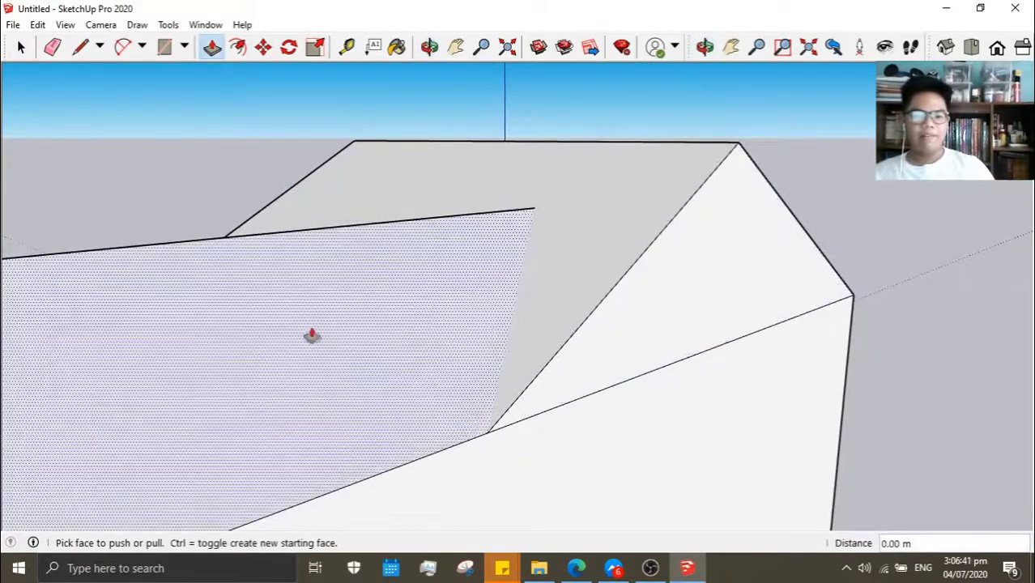
mouse_move(706, 191)
middle_mouse_down()
mouse_move(555, 287)
mouse_move(705, 335)
mouse_move(716, 407)
mouse_move(686, 352)
mouse_move(622, 377)
mouse_move(520, 330)
mouse_move(940, 312)
mouse_move(963, 198)
mouse_move(966, 272)
middle_mouse_up()
scroll(616, 378, "down", 3)
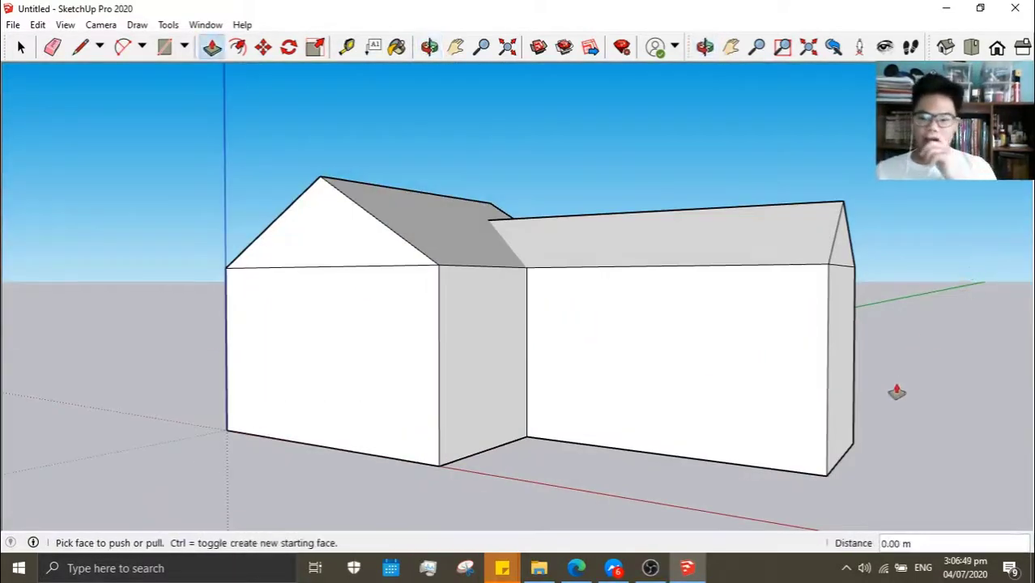
middle_click_drag(848, 361, 759, 377)
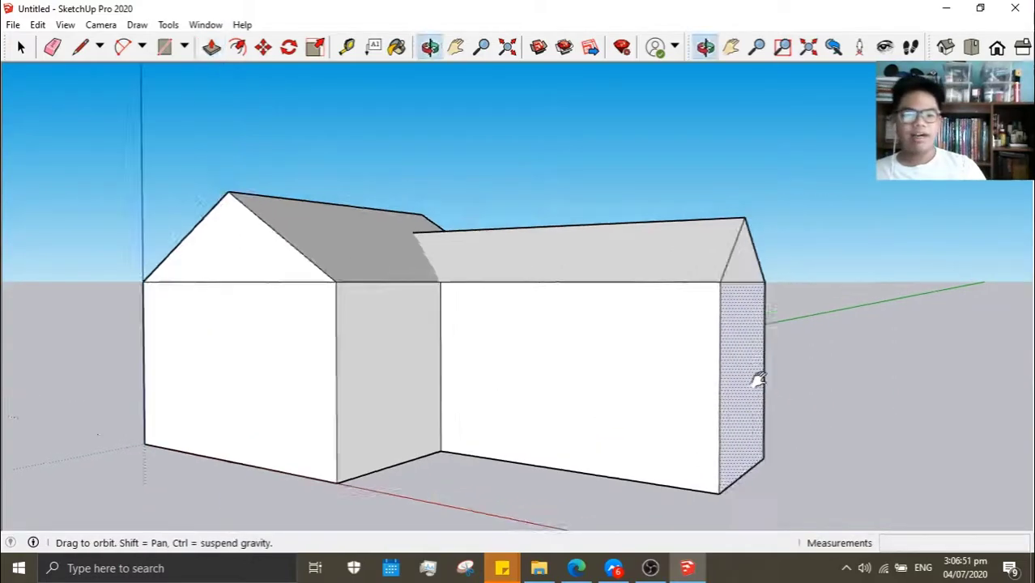
scroll(622, 315, "up", 3)
mouse_move(622, 301)
middle_mouse_down()
mouse_move(303, 289)
mouse_move(336, 335)
mouse_move(559, 317)
mouse_move(633, 328)
mouse_move(850, 275)
mouse_move(717, 336)
mouse_move(569, 379)
mouse_move(719, 388)
mouse_move(721, 342)
mouse_move(784, 335)
middle_mouse_up()
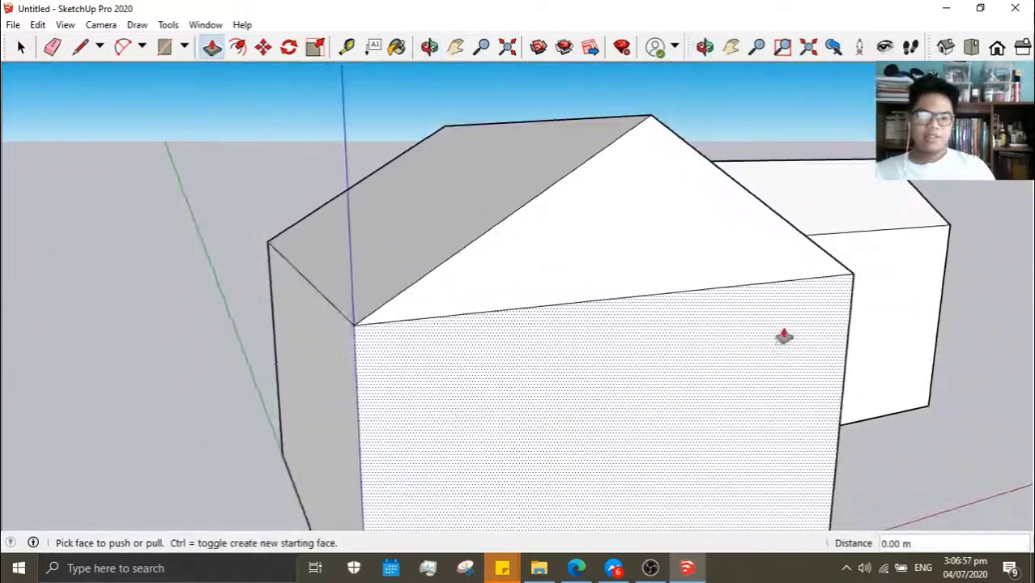
left_click(22, 47)
left_click(80, 47)
mouse_move(373, 142)
middle_mouse_down()
mouse_move(924, 303)
mouse_move(686, 432)
mouse_move(502, 409)
mouse_move(563, 387)
middle_mouse_up()
scroll(369, 243, "up", 3)
scroll(441, 209, "up", 3)
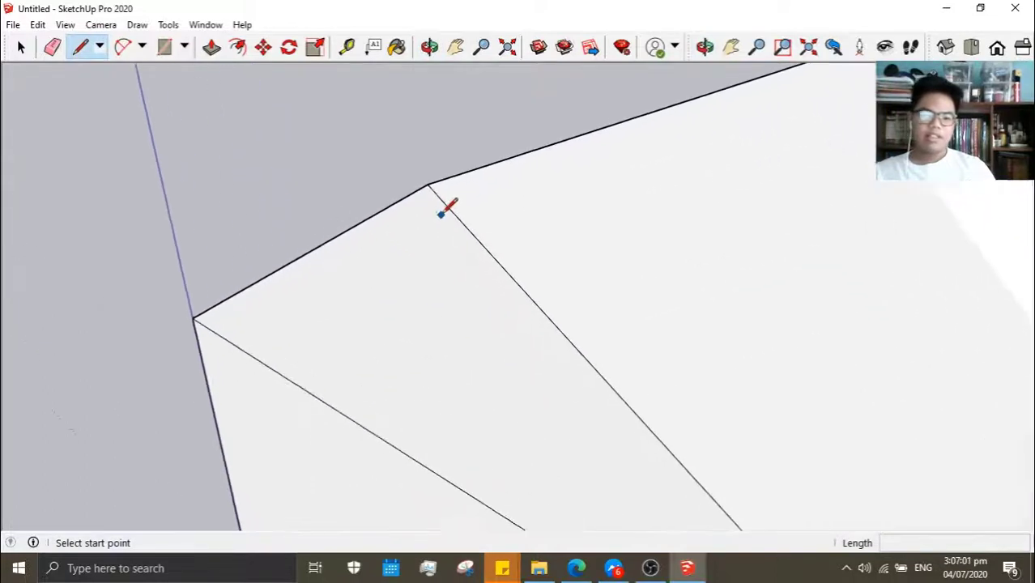
left_click(427, 181)
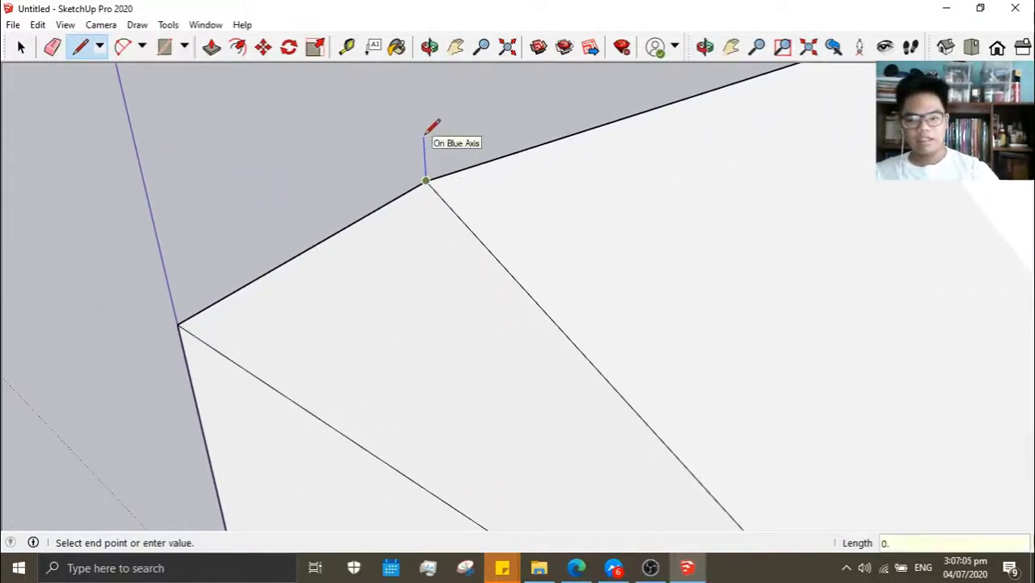
scroll(427, 129, "down", 3)
mouse_move(475, 220)
middle_mouse_down()
mouse_move(742, 353)
mouse_move(723, 337)
middle_mouse_up()
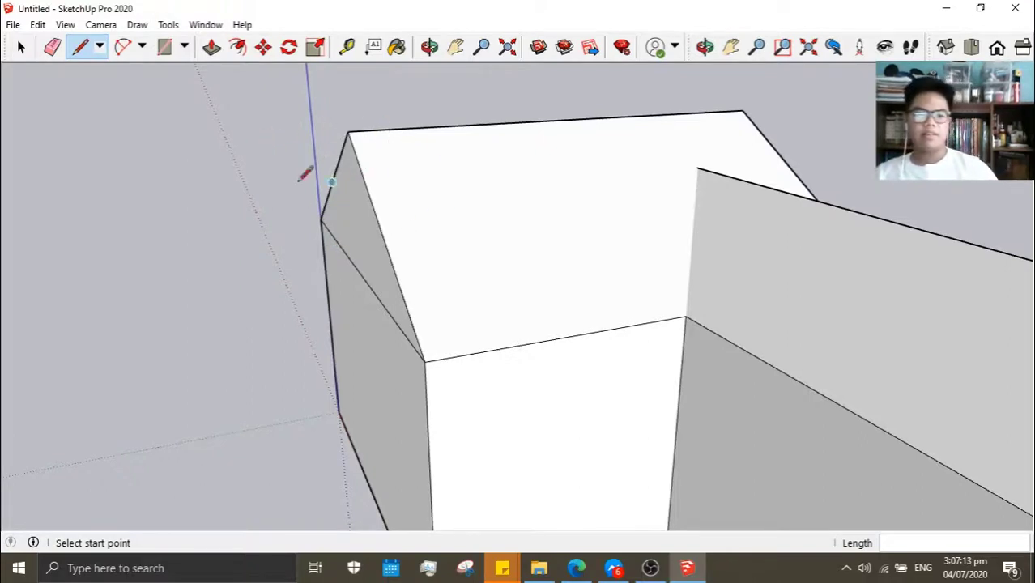
mouse_move(312, 159)
middle_mouse_down()
mouse_move(344, 451)
mouse_move(409, 346)
mouse_move(358, 238)
mouse_move(396, 154)
middle_mouse_up()
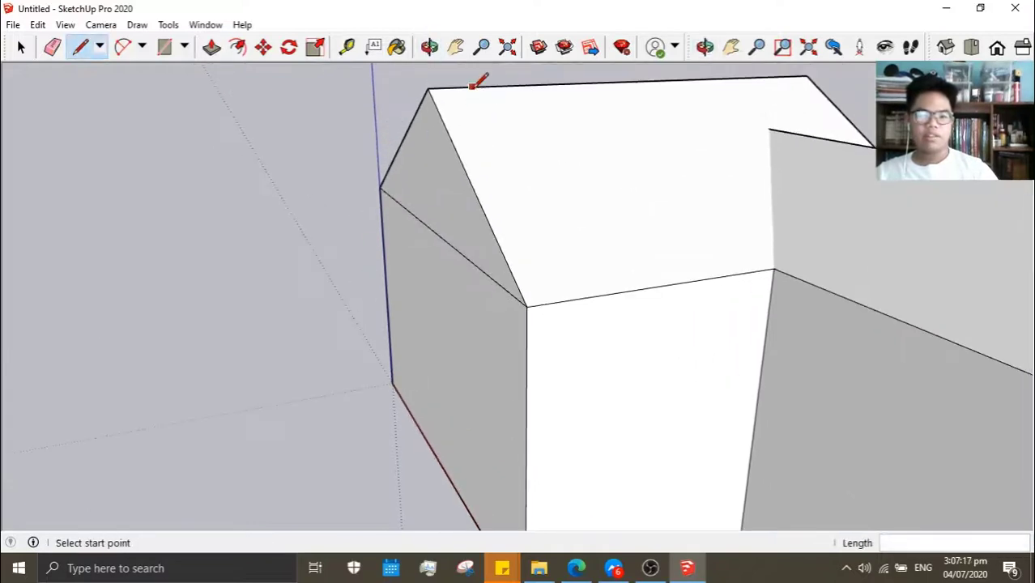
Trial-pull the gable end out 1.30 m and a roof slope upward, then undo the slope pull
middle_click_drag(344, 347, 271, 410)
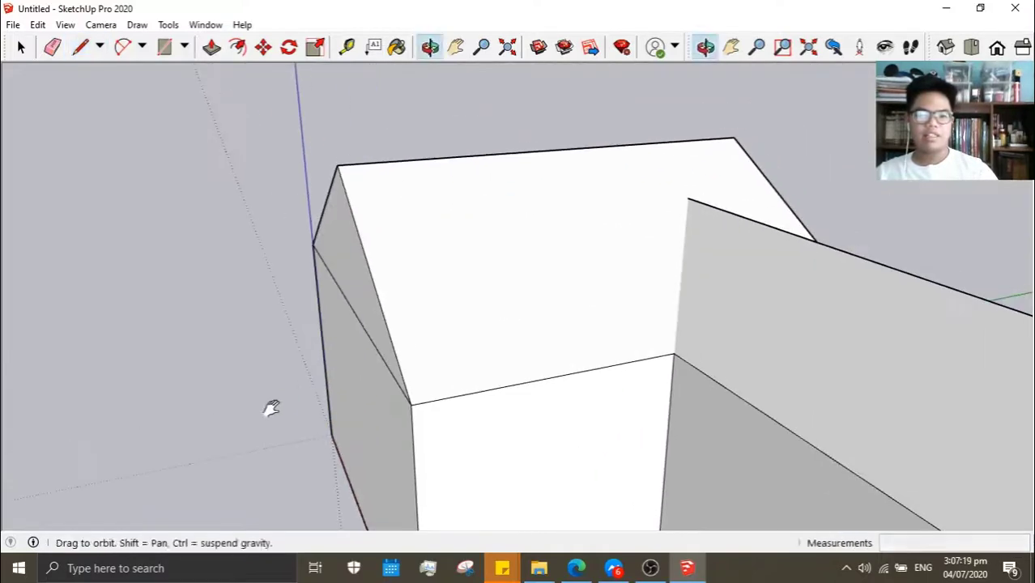
left_click(52, 47)
mouse_move(291, 342)
middle_mouse_down()
mouse_move(321, 361)
mouse_move(369, 353)
mouse_move(534, 266)
middle_mouse_up()
left_click(211, 47)
mouse_move(534, 266)
left_mouse_down()
mouse_move(418, 273)
mouse_move(430, 287)
left_mouse_up()
mouse_move(430, 287)
middle_mouse_down()
mouse_move(677, 354)
mouse_move(397, 269)
mouse_move(668, 266)
middle_mouse_up()
mouse_move(667, 266)
left_mouse_down()
mouse_move(807, 307)
mouse_move(457, 212)
left_mouse_up()
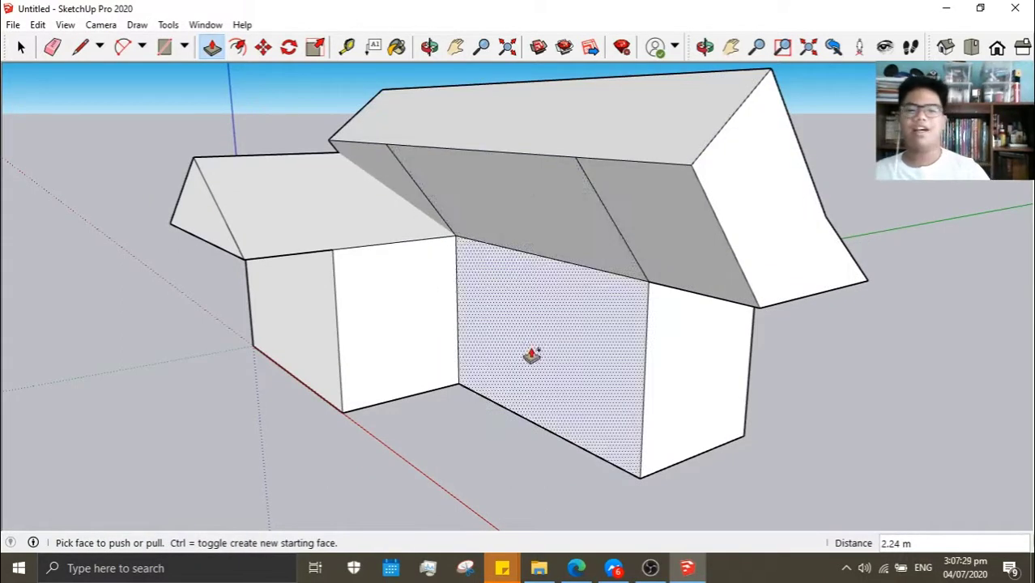
key("ctrl+z")
Start a new edge at the roof peak with the Line tool
middle_click_drag(435, 319, 493, 343)
scroll(468, 288, "up", 3)
scroll(469, 287, "up", 2)
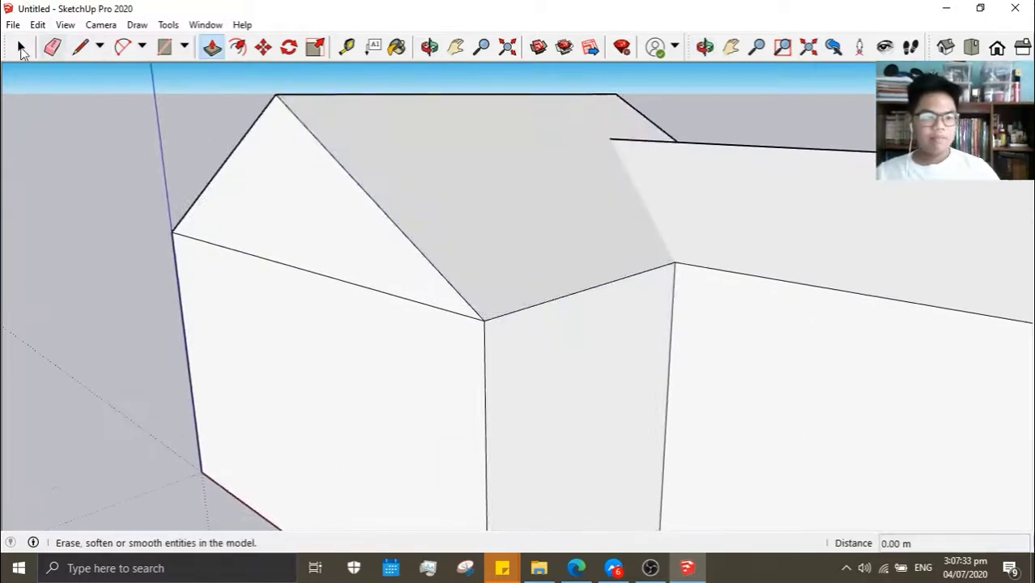
middle_click_drag(217, 171, 412, 195)
scroll(486, 243, "up", 3)
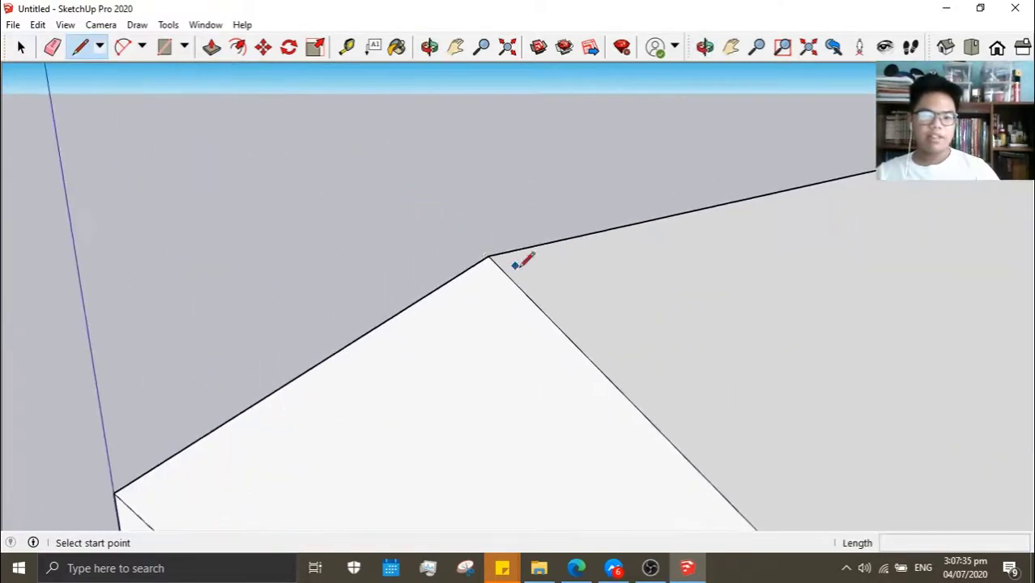
left_click(488, 254)
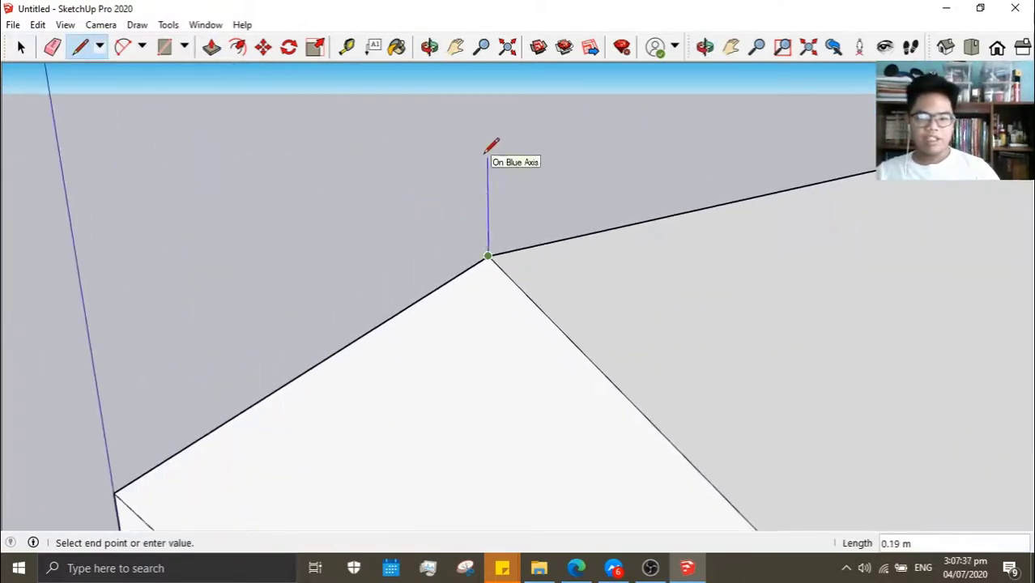
scroll(489, 152, "down", 2)
scroll(499, 152, "up", 1)
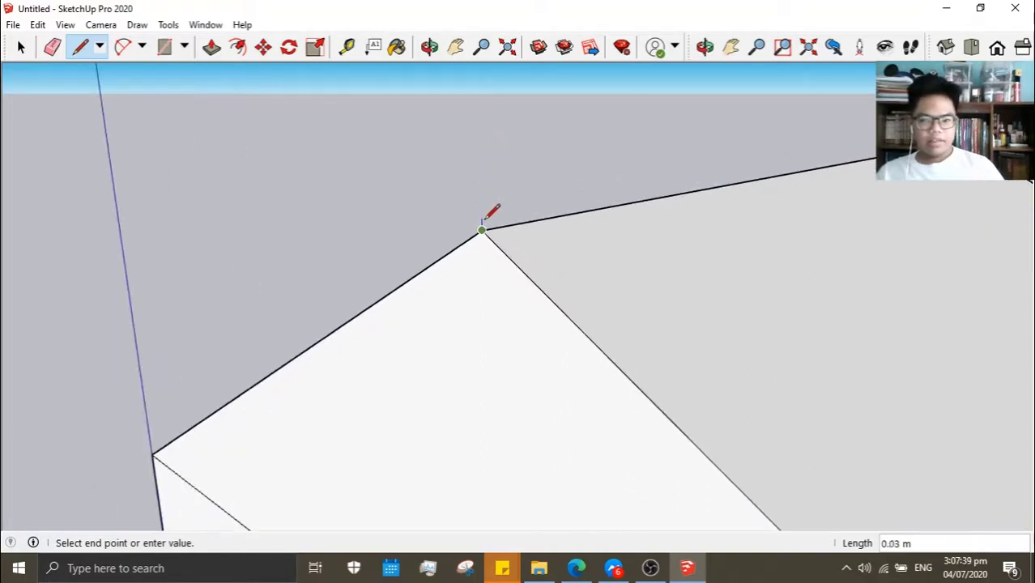
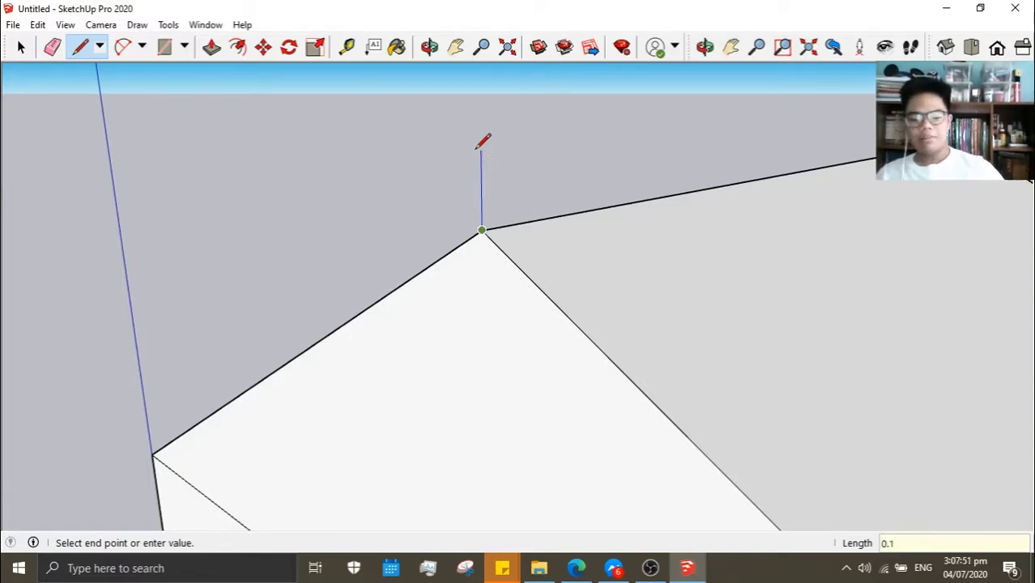
Draw the roof-thickness line from the eave corner up to the gable's roof peak
mouse_move(483, 142)
middle_mouse_down()
mouse_move(628, 328)
mouse_move(659, 339)
mouse_move(549, 278)
mouse_move(712, 488)
mouse_move(606, 386)
middle_mouse_up()
scroll(689, 485, "up", 3)
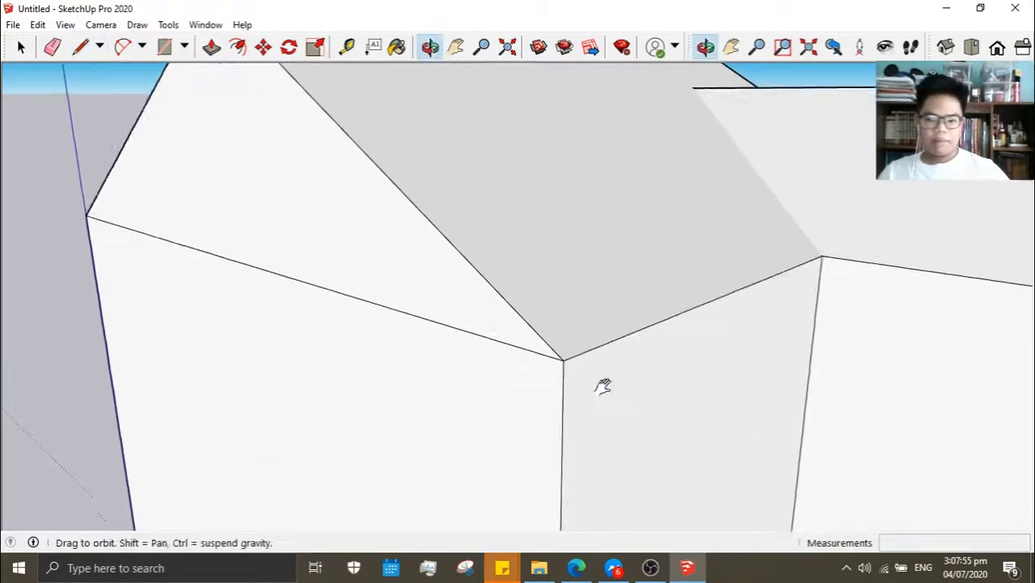
scroll(565, 339, "up", 3)
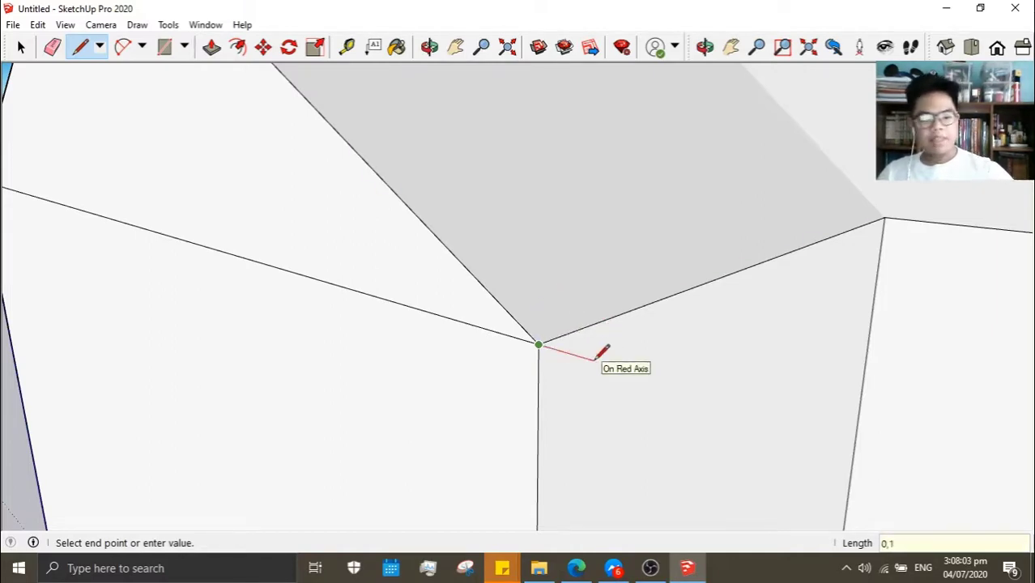
middle_click_drag(366, 349, 308, 340)
scroll(575, 348, "up", 1)
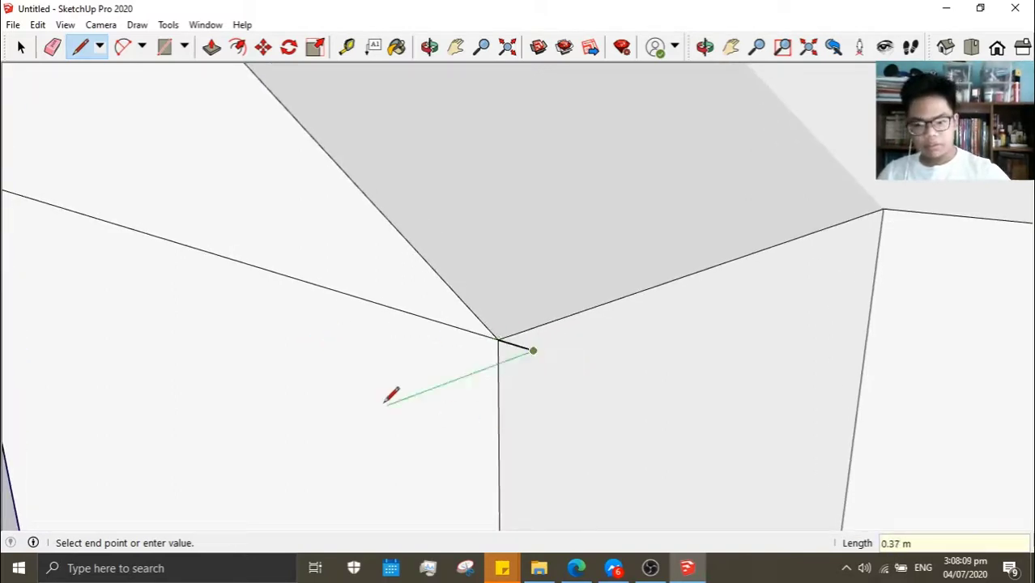
mouse_move(127, 275)
middle_mouse_down()
mouse_move(281, 224)
mouse_move(438, 337)
middle_mouse_up()
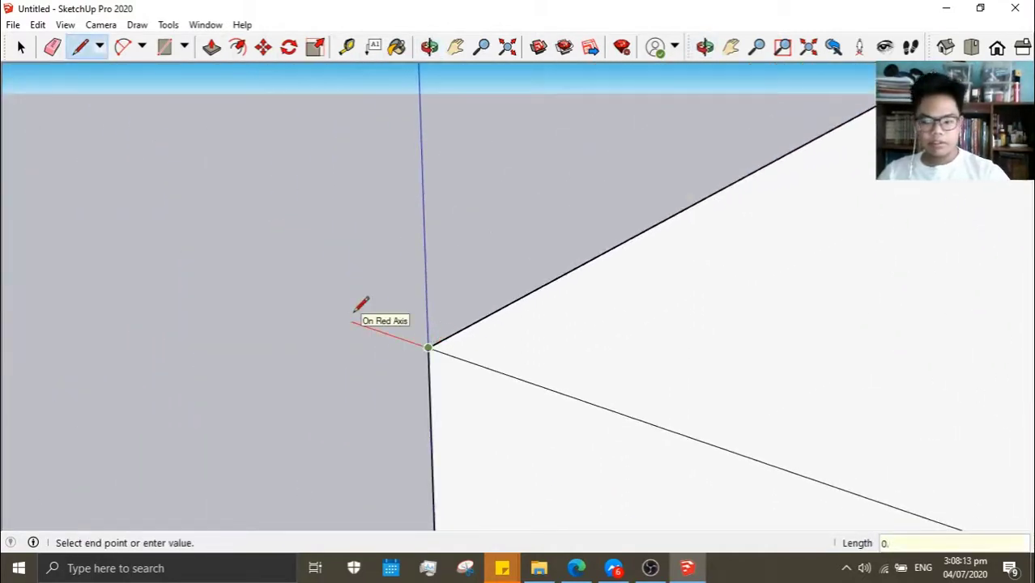
mouse_move(500, 324)
middle_mouse_down()
mouse_move(509, 297)
mouse_move(616, 197)
middle_mouse_up()
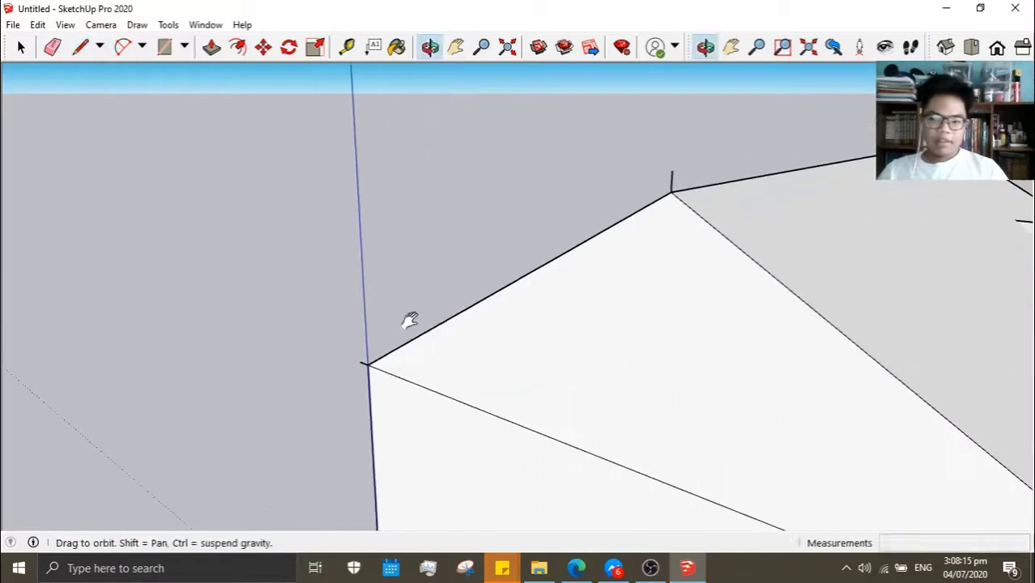
left_click(671, 171)
scroll(392, 363, "up", 3)
scroll(768, 209, "down", 2)
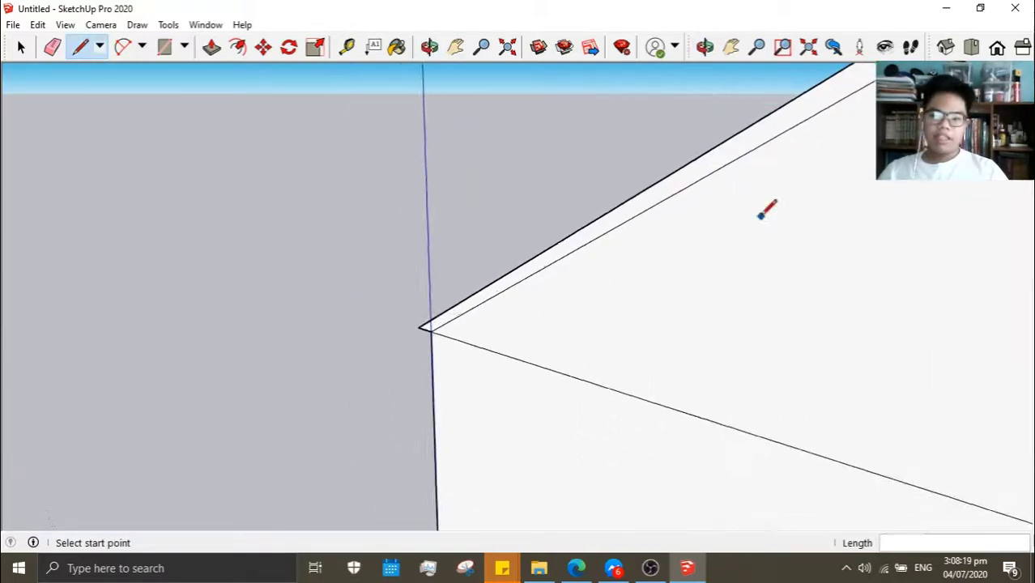
scroll(768, 208, "down", 2)
scroll(808, 152, "up", 2)
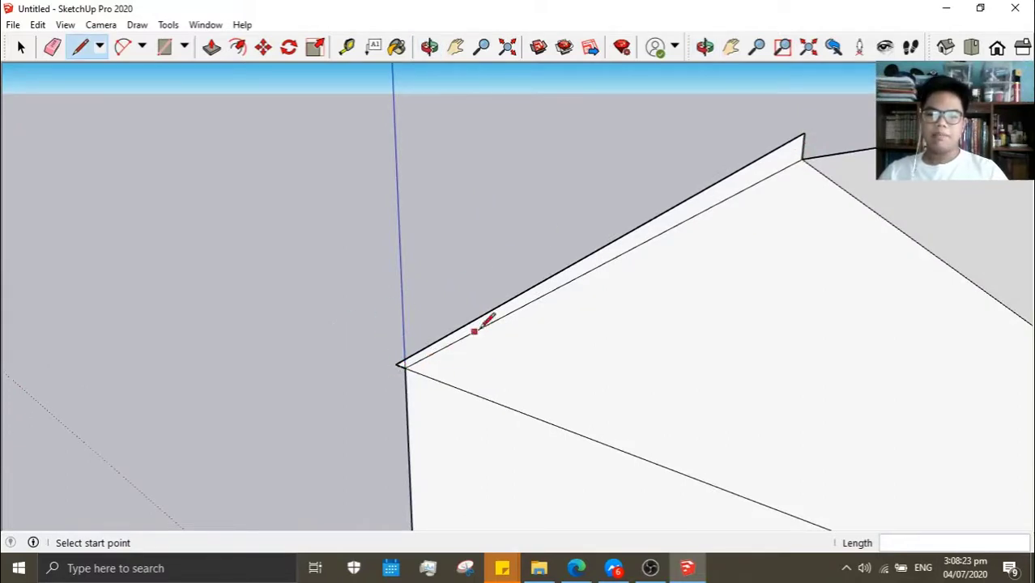
Draw the parallel edge down the opposite slope to the other eave corner
middle_click_drag(376, 366, 342, 331)
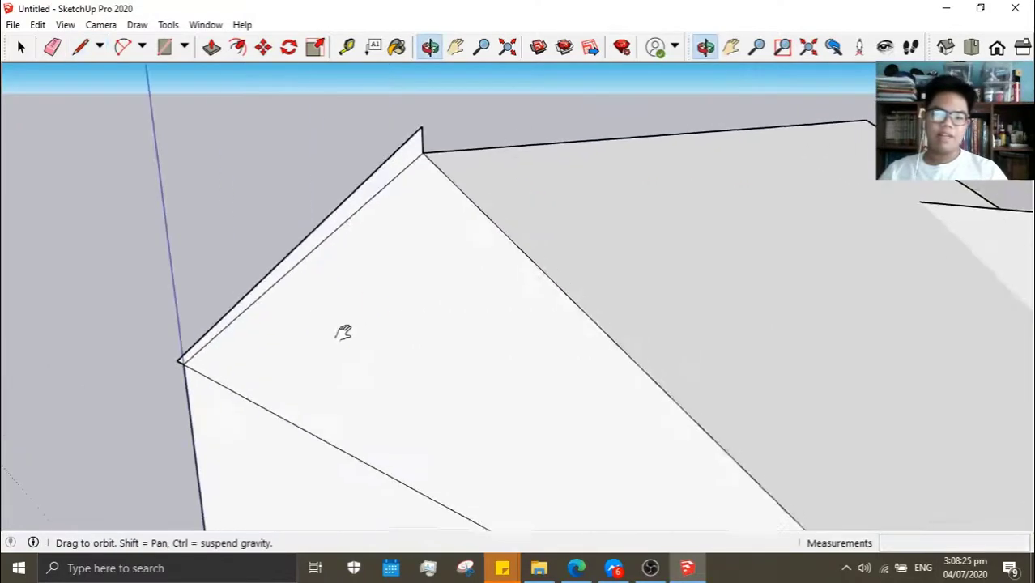
middle_click_drag(659, 389, 243, 92)
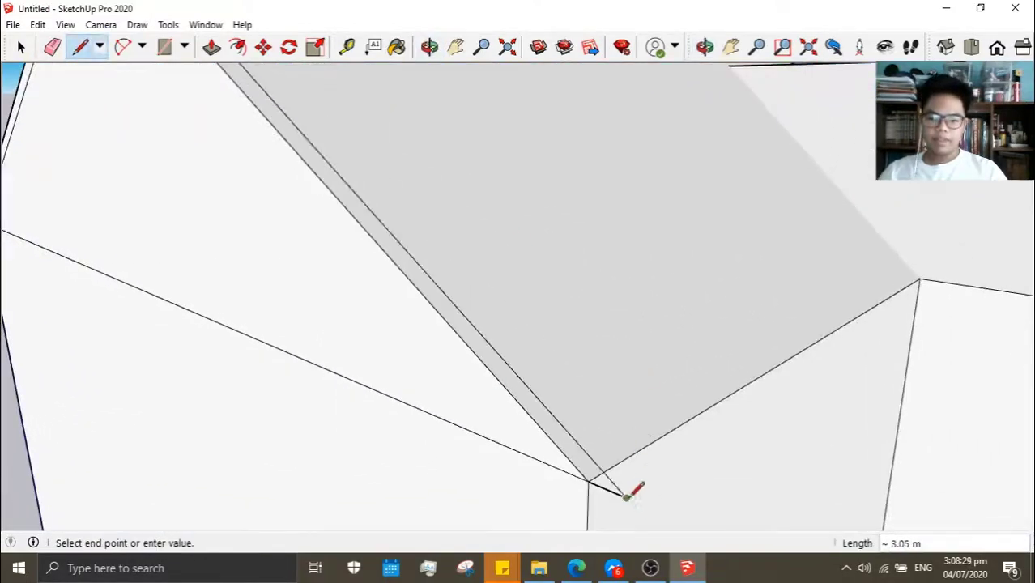
left_click(627, 496)
scroll(467, 461, "down", 3)
mouse_move(468, 455)
middle_mouse_down()
mouse_move(487, 385)
mouse_move(545, 359)
mouse_move(634, 349)
mouse_move(276, 407)
mouse_move(497, 373)
middle_mouse_up()
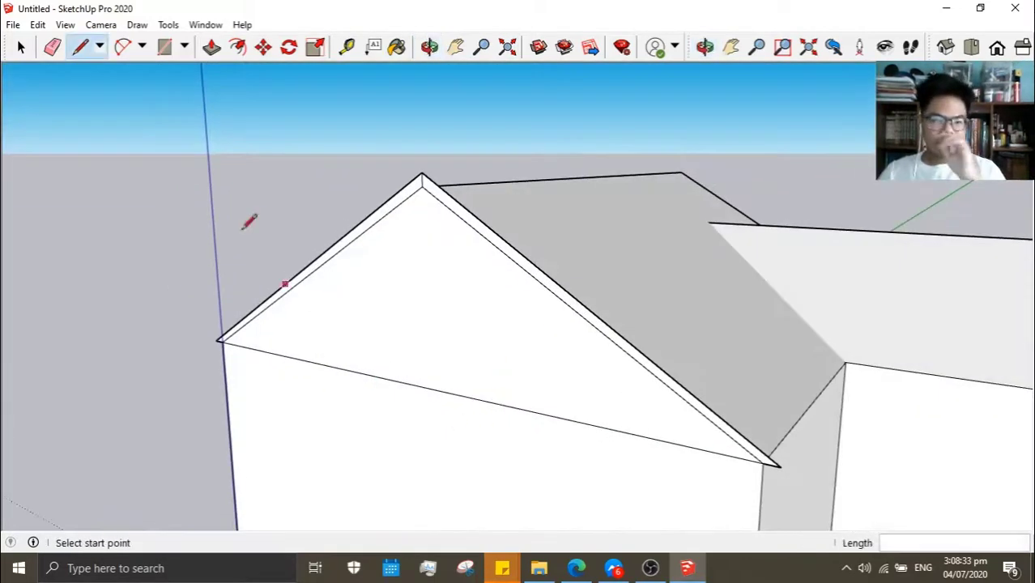
Make a first Push/Pull attempt on the roof strip at the apex and cancel it
left_click(52, 46)
scroll(434, 190, "up", 3)
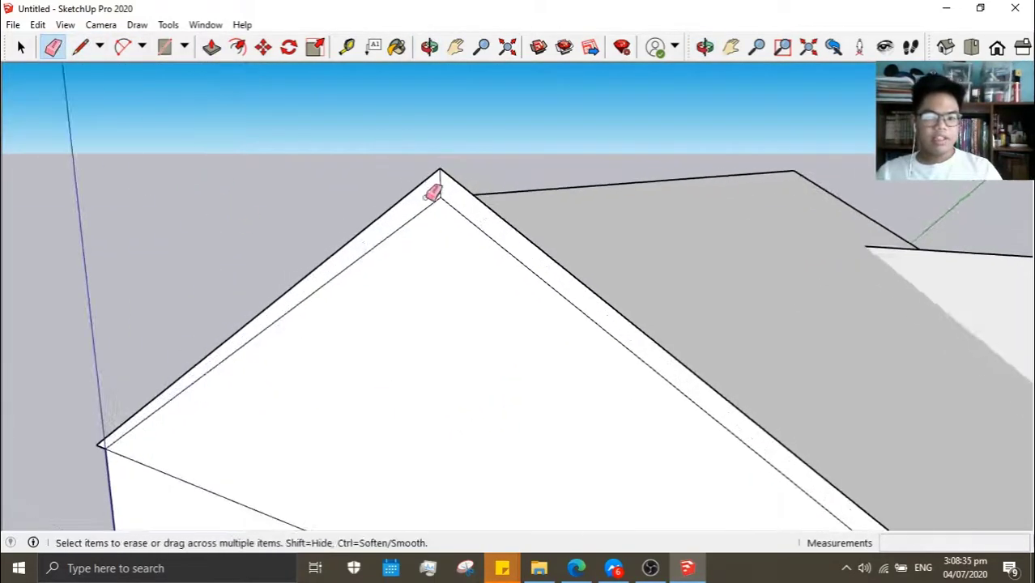
scroll(446, 182, "up", 1)
scroll(389, 235, "down", 3)
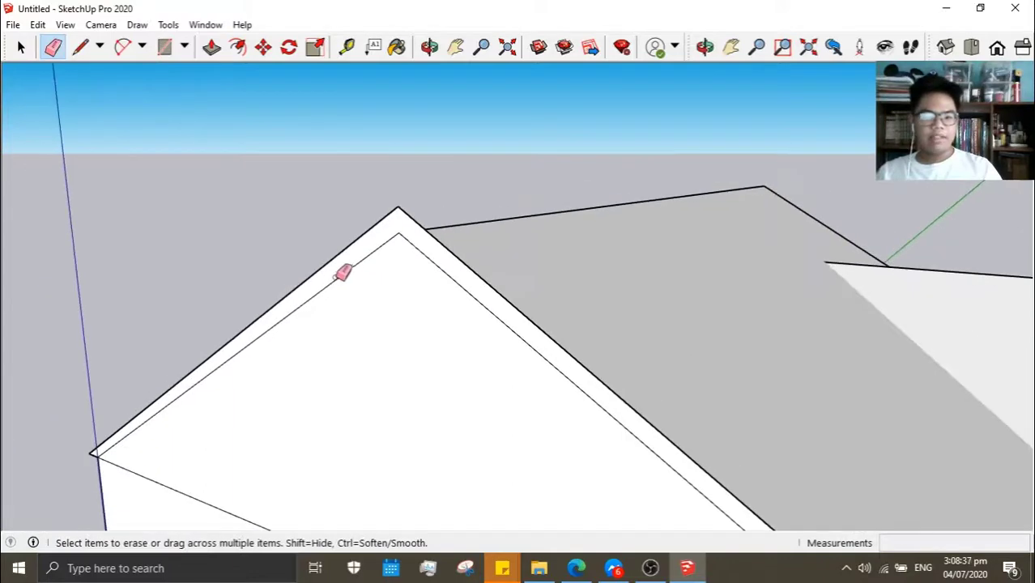
middle_click_drag(342, 270, 453, 286)
left_click(212, 46)
mouse_move(502, 340)
middle_mouse_down()
mouse_move(555, 352)
mouse_move(578, 375)
mouse_move(527, 349)
middle_mouse_up()
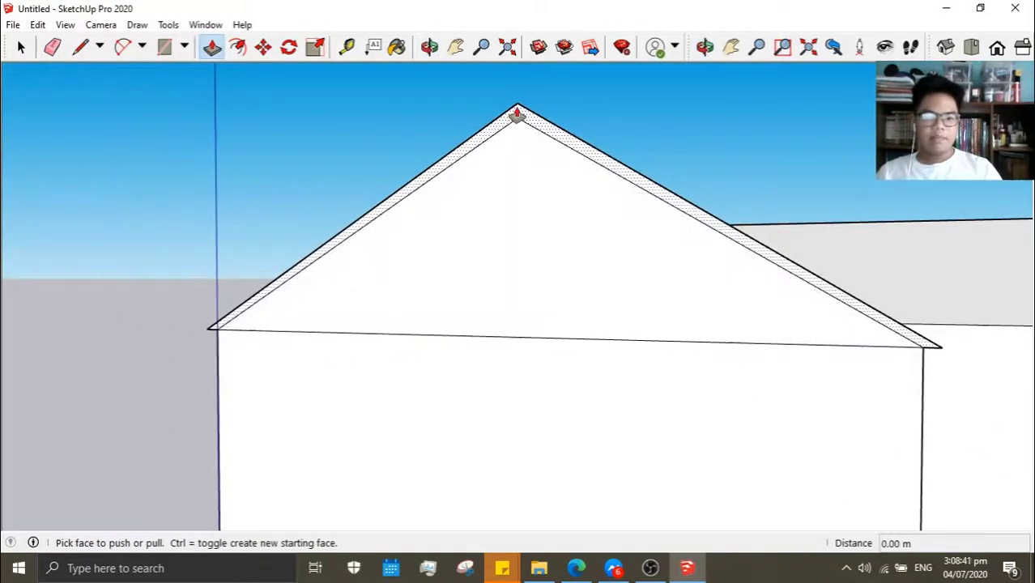
left_click_drag(517, 113, 527, 127)
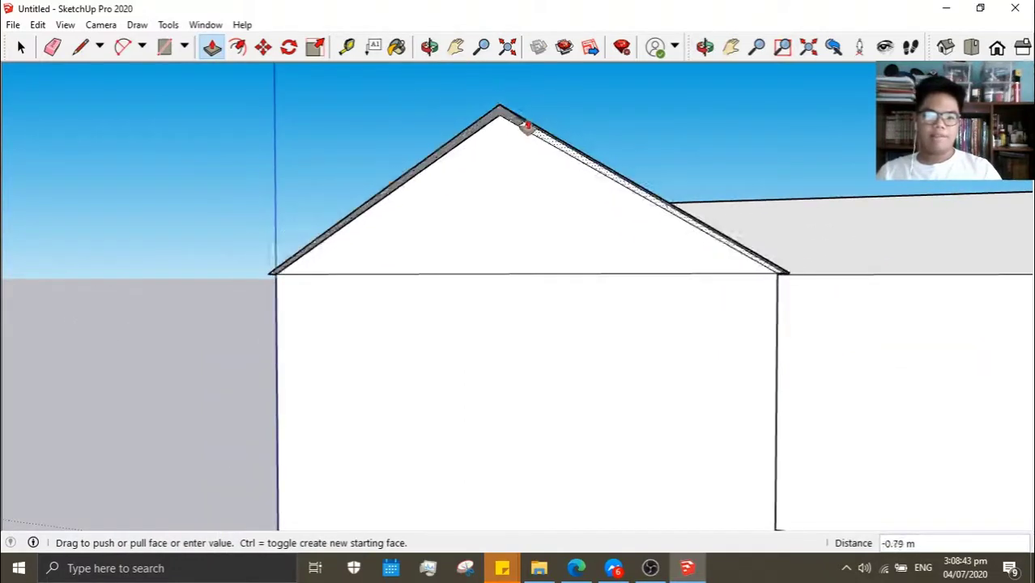
scroll(526, 127, "down", 2)
mouse_move(526, 127)
middle_mouse_down()
mouse_move(487, 121)
mouse_move(483, 185)
mouse_move(337, 201)
middle_mouse_up()
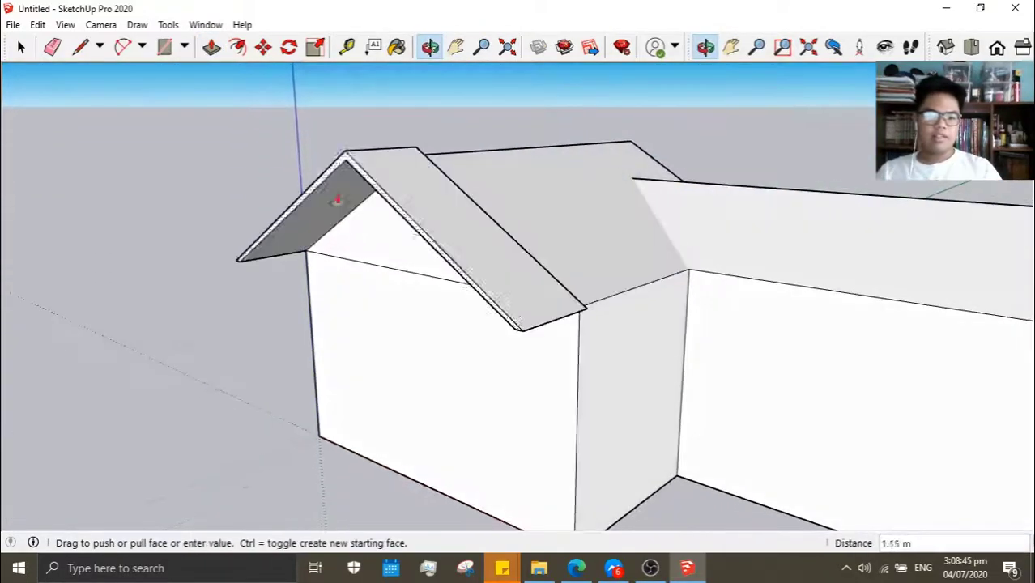
key("Escape")
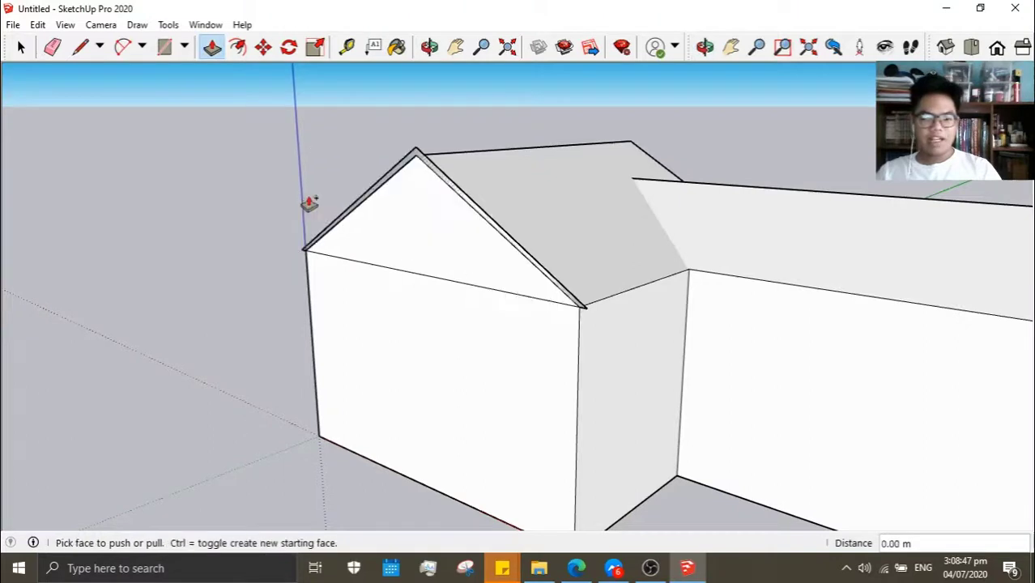
Pull the gable roof strip outward 0.5 m to form the overhanging edge
mouse_move(320, 227)
left_mouse_down()
mouse_move(307, 210)
mouse_move(314, 222)
mouse_move(261, 229)
mouse_move(274, 234)
left_mouse_up()
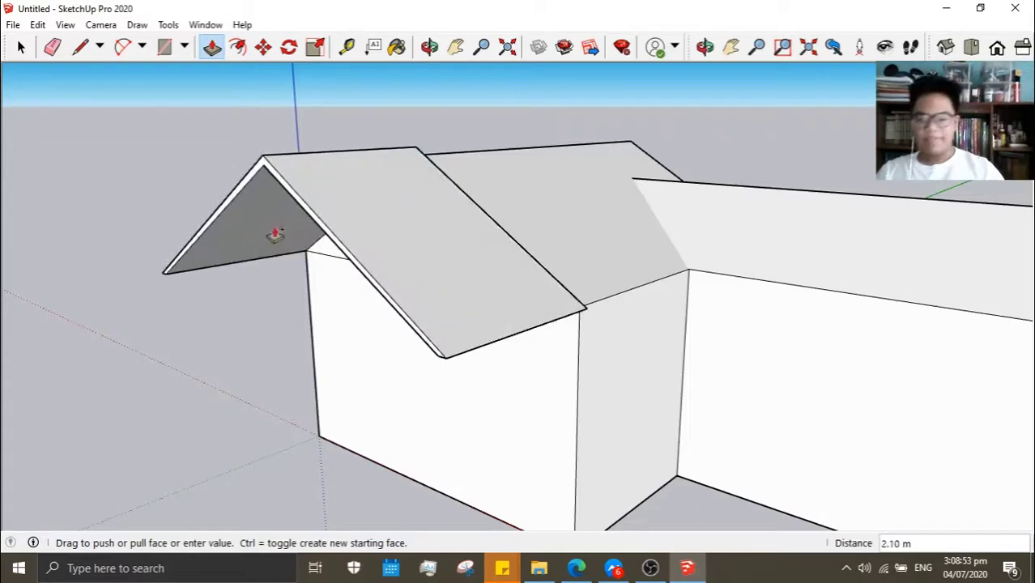
mouse_move(275, 234)
middle_mouse_down()
mouse_move(372, 247)
mouse_move(222, 274)
mouse_move(2, 271)
mouse_move(296, 256)
mouse_move(536, 316)
middle_mouse_up()
scroll(407, 236, "up", 2)
scroll(324, 226, "up", 2)
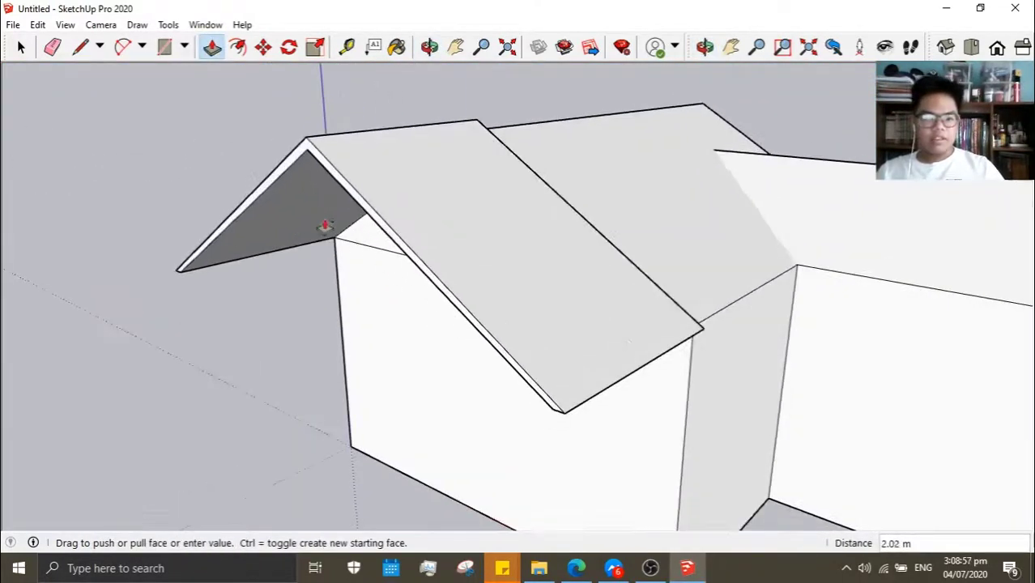
mouse_move(324, 226)
left_mouse_down()
mouse_move(293, 263)
mouse_move(400, 231)
mouse_move(355, 240)
mouse_move(435, 199)
mouse_move(446, 183)
mouse_move(358, 201)
mouse_move(386, 135)
mouse_move(430, 132)
mouse_move(422, 132)
left_mouse_up()
type("0.5")
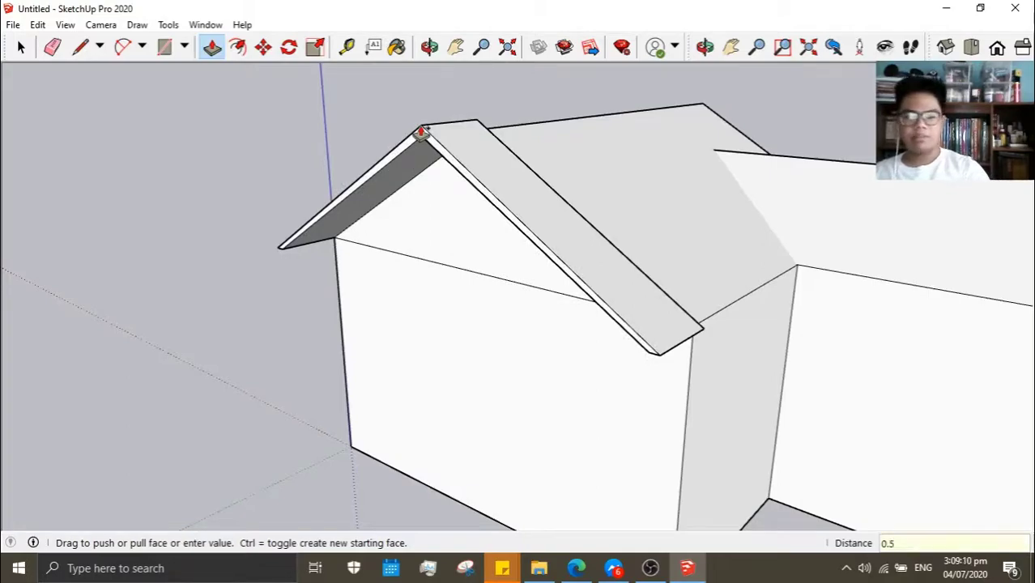
key("Return")
Extrude the thin strip along the roof top, fixing it at 0.50 m
mouse_move(573, 226)
middle_mouse_down()
mouse_move(688, 280)
mouse_move(469, 268)
mouse_move(133, 307)
mouse_move(471, 111)
mouse_move(482, 124)
middle_mouse_up()
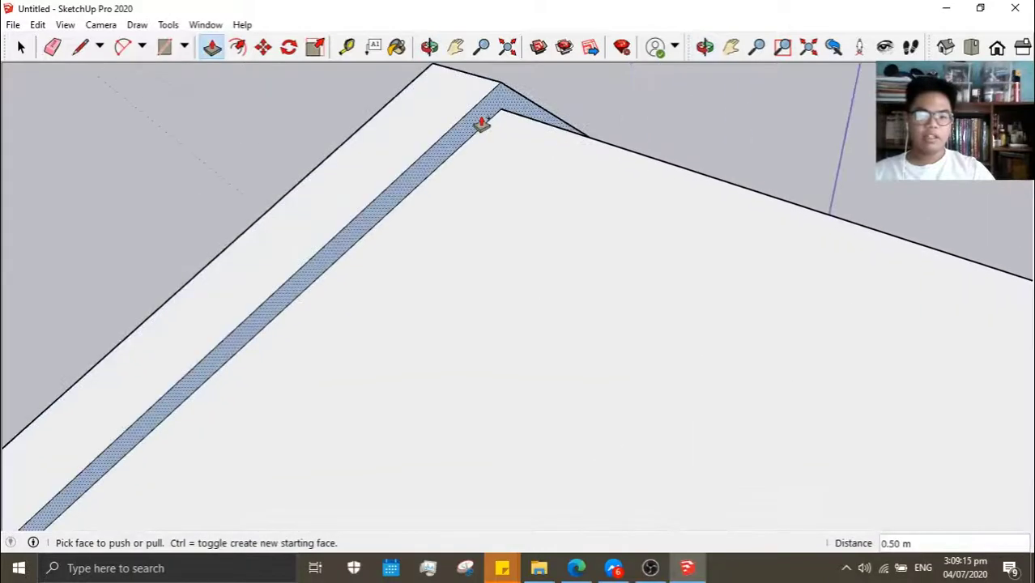
left_click(439, 164)
scroll(612, 203, "down", 3)
scroll(620, 319, "down", 3)
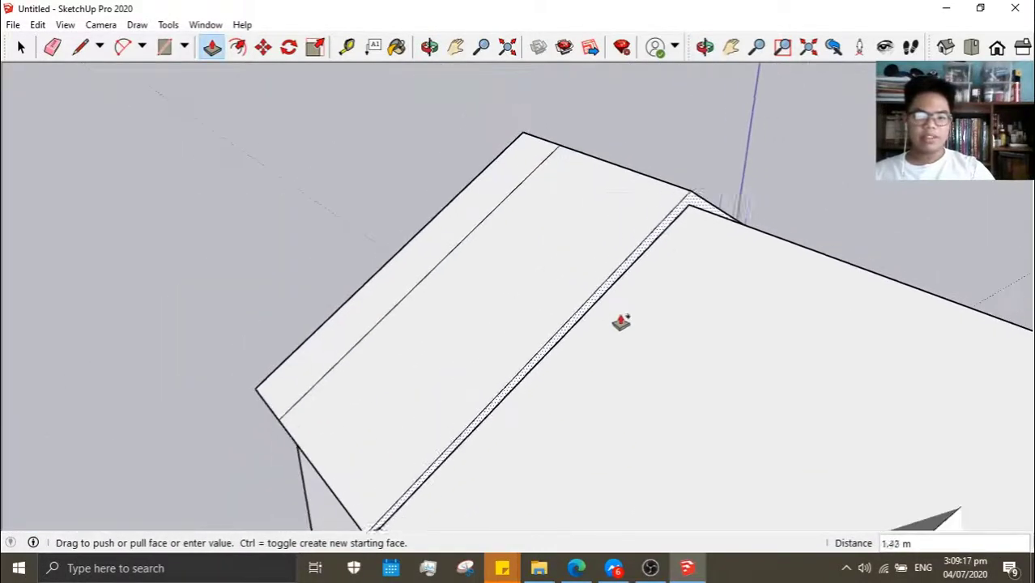
mouse_move(613, 335)
middle_mouse_down()
mouse_move(683, 330)
mouse_move(735, 344)
middle_mouse_up()
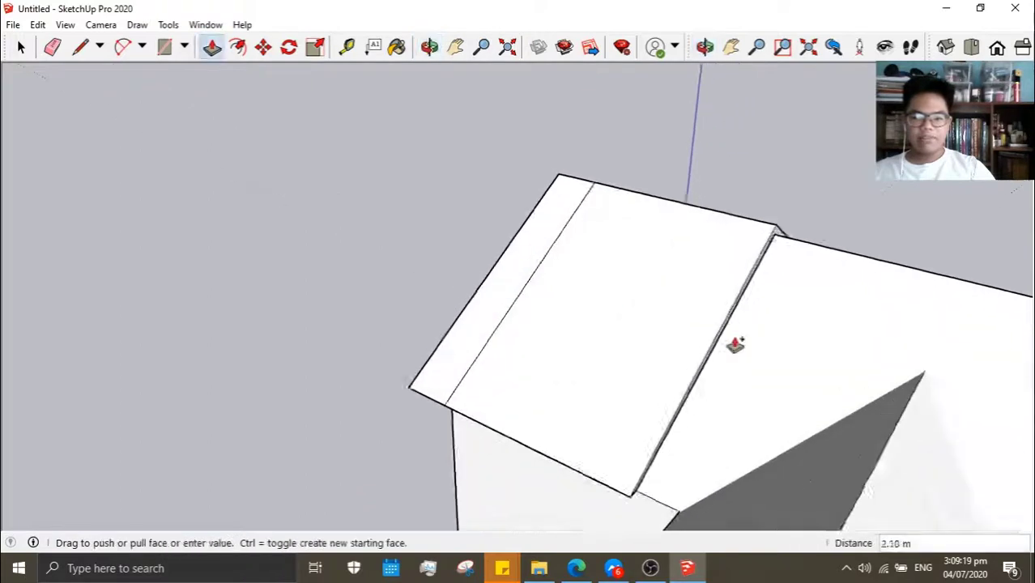
scroll(704, 290, "up", 3)
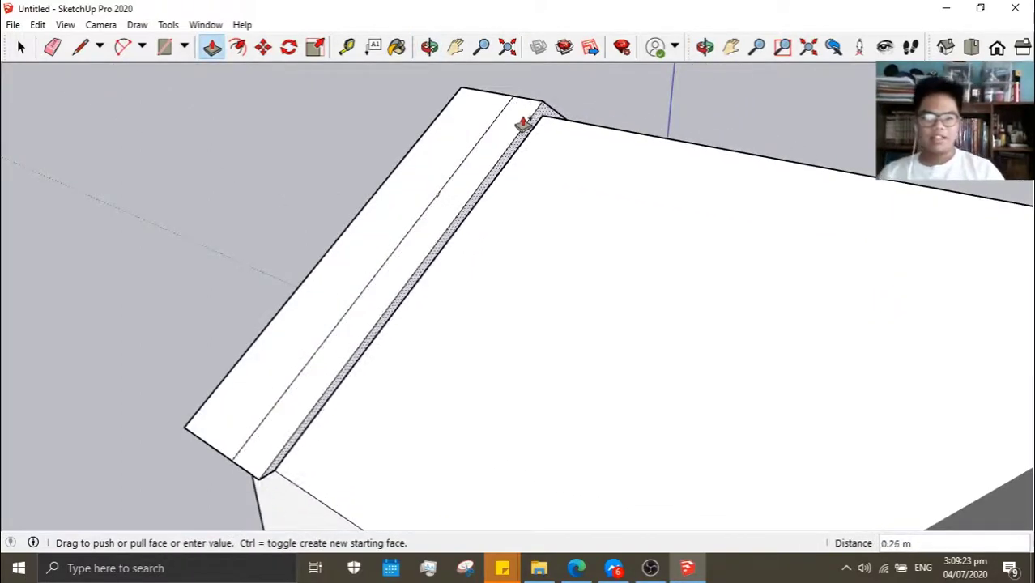
left_click(292, 374)
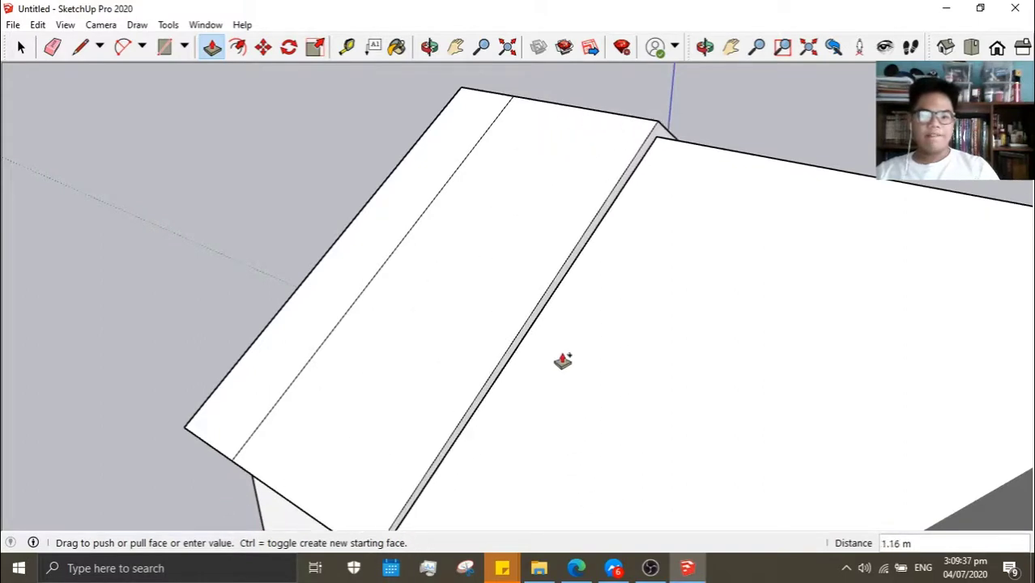
Extrude the roof slab 5 m along the roof
middle_click_drag(563, 362, 529, 365)
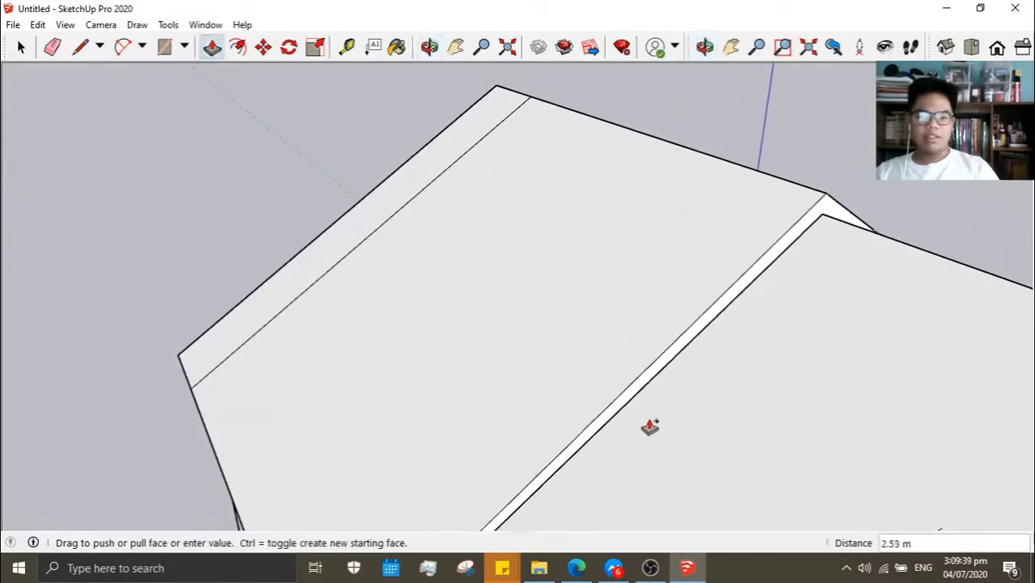
middle_click_drag(651, 424, 601, 376)
scroll(601, 377, "down", 2)
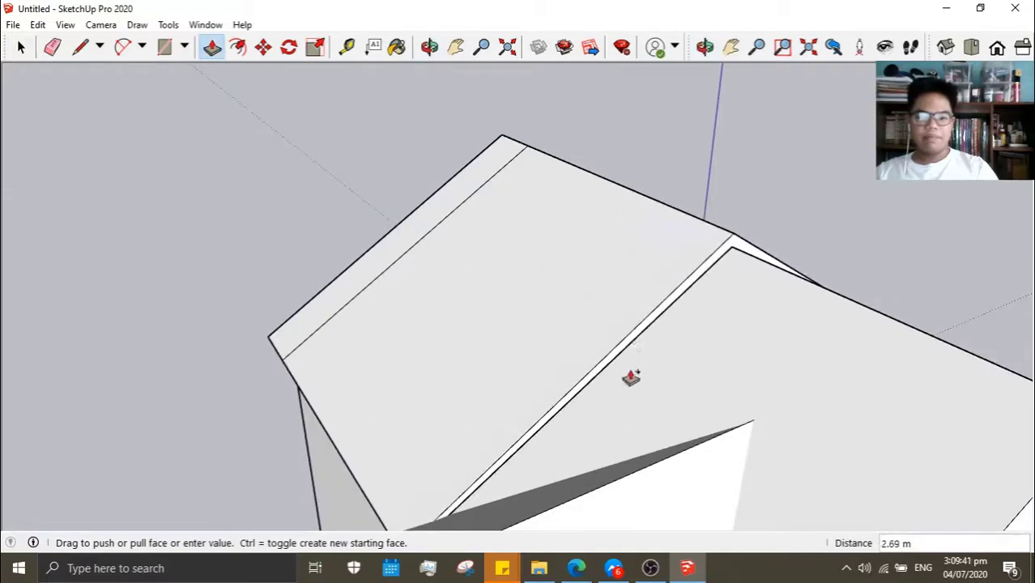
middle_click_drag(823, 444, 637, 293)
type("5.")
key("Return")
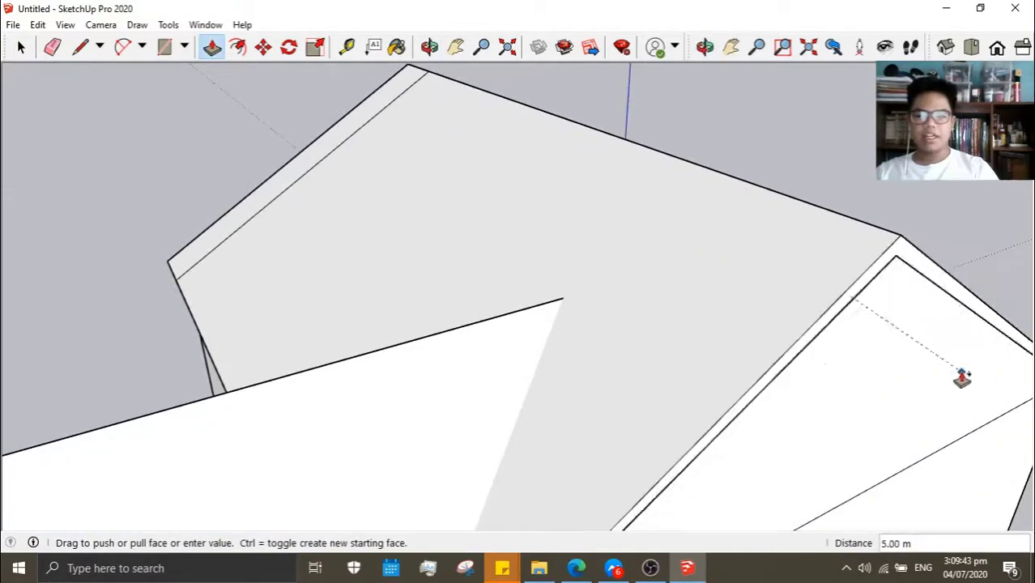
Pull the slab's thin end face along the roof to 5.21 m
mouse_move(961, 386)
middle_mouse_down()
mouse_move(554, 469)
mouse_move(473, 289)
mouse_move(404, 297)
mouse_move(534, 319)
mouse_move(393, 249)
middle_mouse_up()
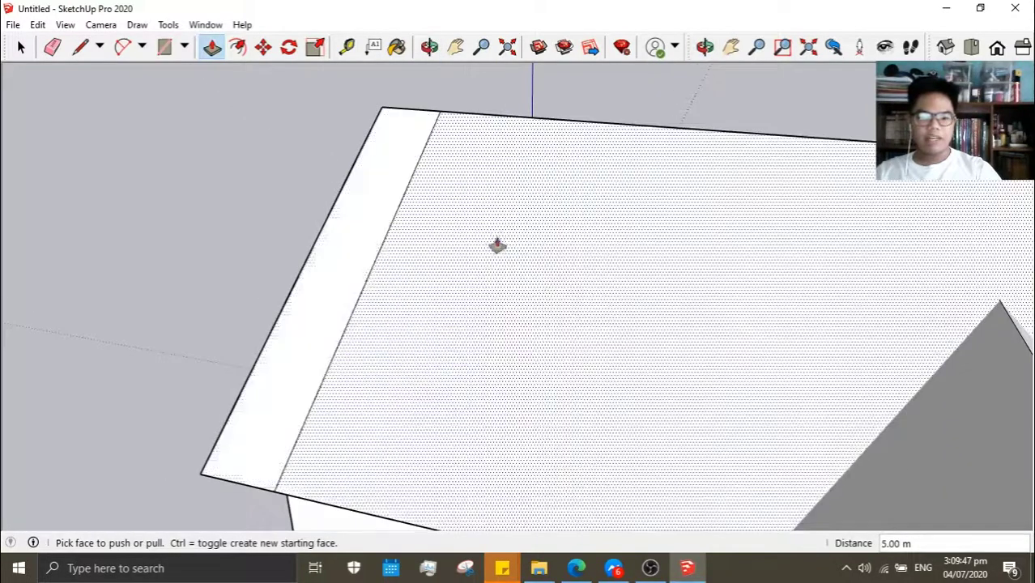
mouse_move(522, 241)
middle_mouse_down()
mouse_move(724, 337)
mouse_move(466, 284)
middle_mouse_up()
left_click(378, 160)
middle_click_drag(379, 160, 536, 220)
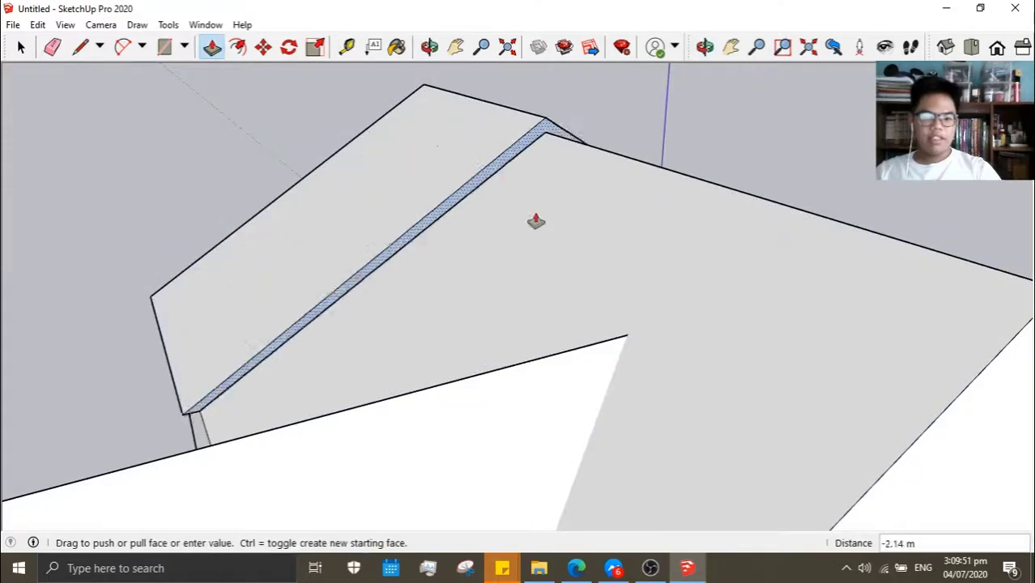
mouse_move(573, 260)
middle_mouse_down()
mouse_move(506, 261)
mouse_move(599, 319)
middle_mouse_up()
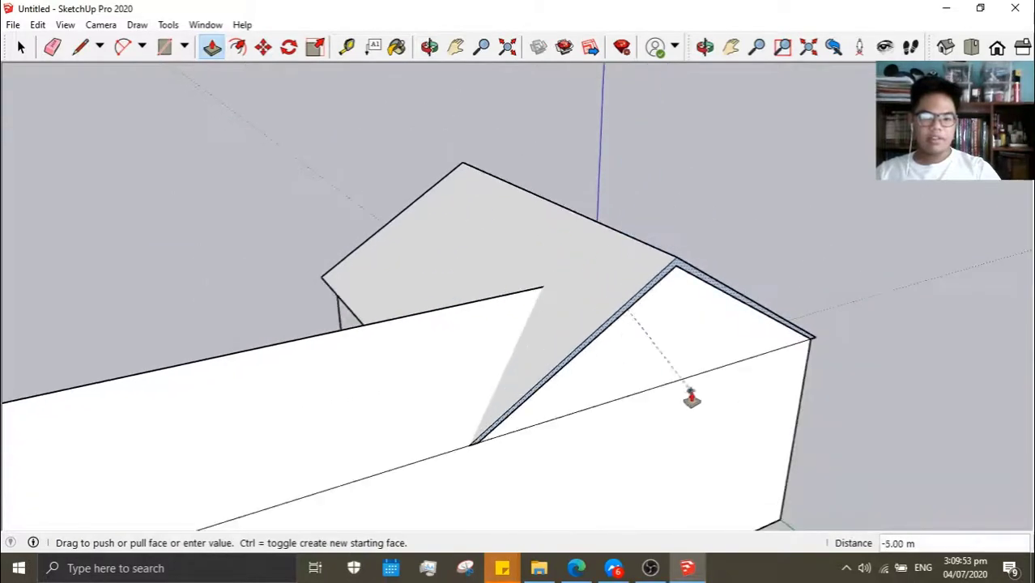
scroll(691, 274, "up", 3)
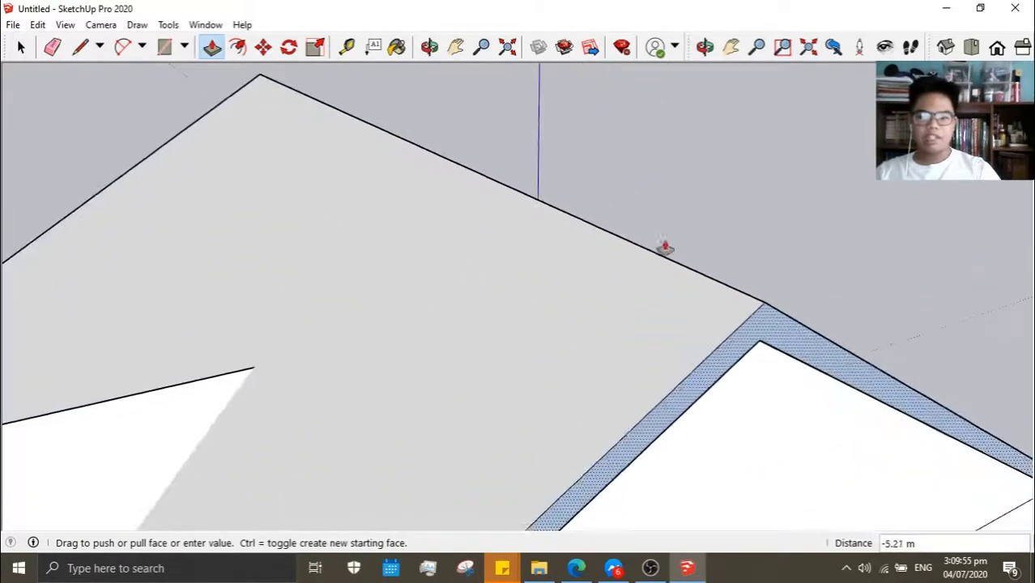
scroll(663, 248, "up", 1)
scroll(719, 270, "down", 1)
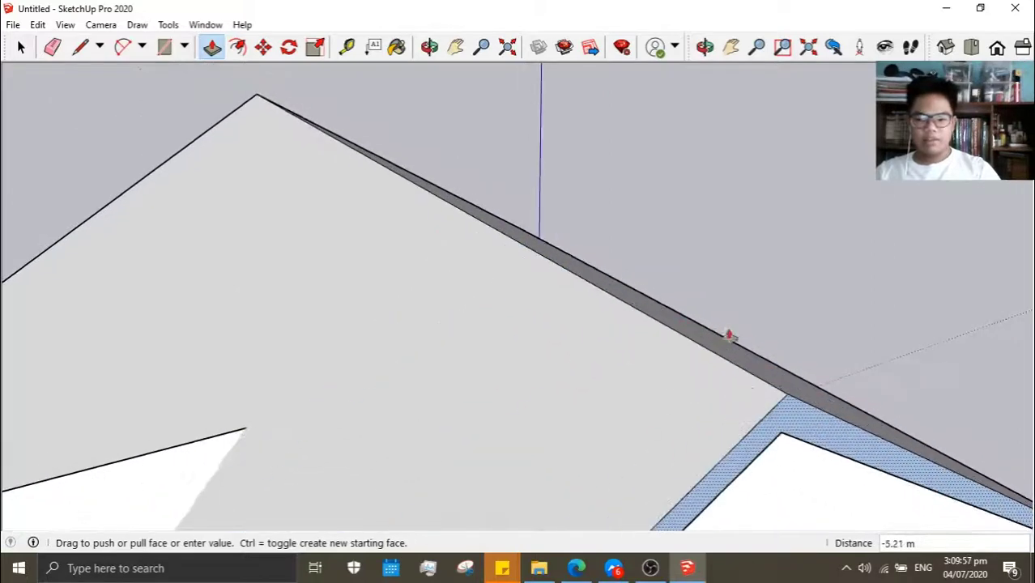
scroll(721, 390, "down", 1)
mouse_move(710, 363)
middle_mouse_down()
mouse_move(608, 301)
mouse_move(569, 291)
mouse_move(618, 324)
middle_mouse_up()
Pull the roof slab end 0.5 m out past the gable wall
scroll(616, 406, "down", 1)
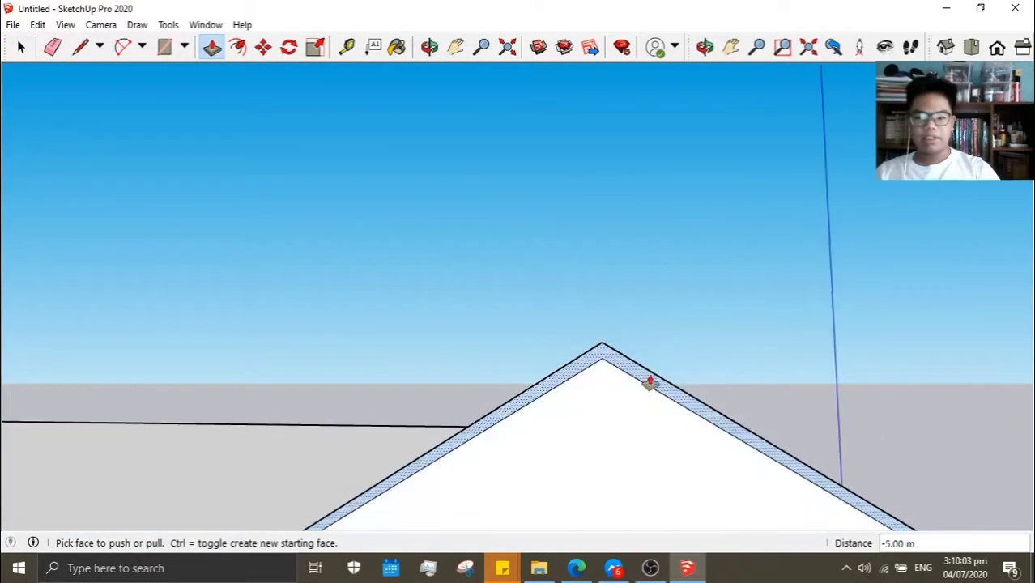
middle_click_drag(649, 380, 876, 465)
mouse_move(823, 411)
middle_mouse_down()
mouse_move(756, 413)
mouse_move(760, 347)
mouse_move(719, 407)
mouse_move(497, 300)
mouse_move(430, 182)
middle_mouse_up()
left_click_drag(432, 176, 532, 217)
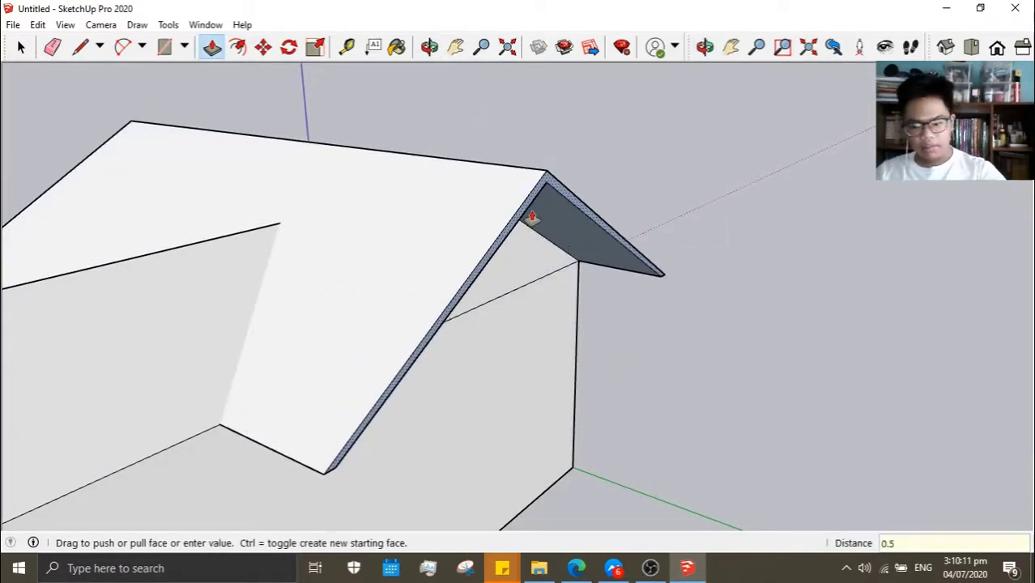
left_click_drag(532, 217, 533, 219)
mouse_move(534, 219)
middle_mouse_down()
mouse_move(458, 419)
mouse_move(707, 286)
mouse_move(777, 317)
mouse_move(617, 252)
mouse_move(297, 204)
mouse_move(273, 134)
middle_mouse_up()
scroll(707, 285, "down", 5)
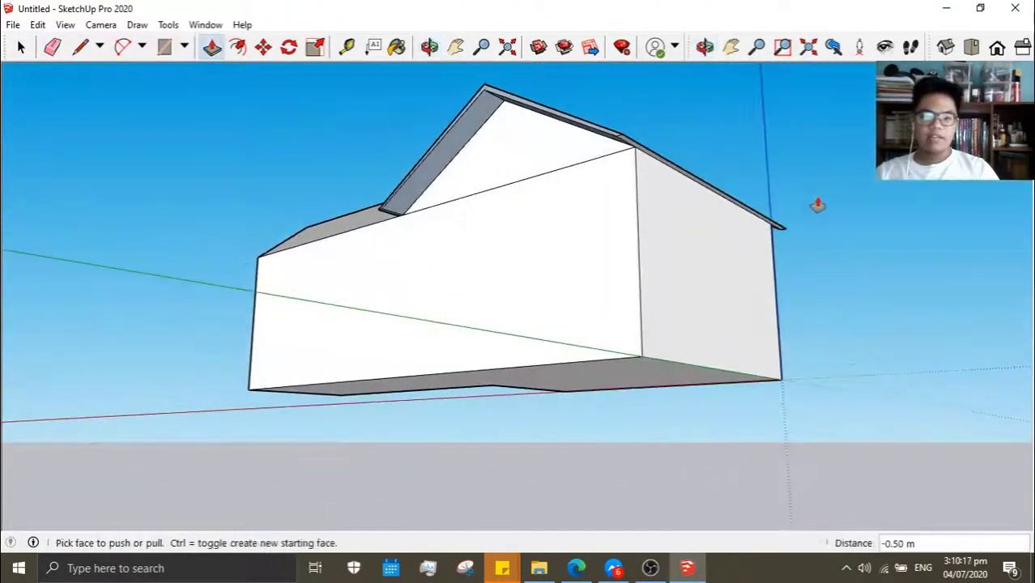
mouse_move(816, 203)
middle_mouse_down()
mouse_move(769, 299)
mouse_move(486, 202)
mouse_move(323, 176)
mouse_move(305, 143)
mouse_move(326, 197)
mouse_move(234, 203)
middle_mouse_up()
scroll(235, 202, "up", 3)
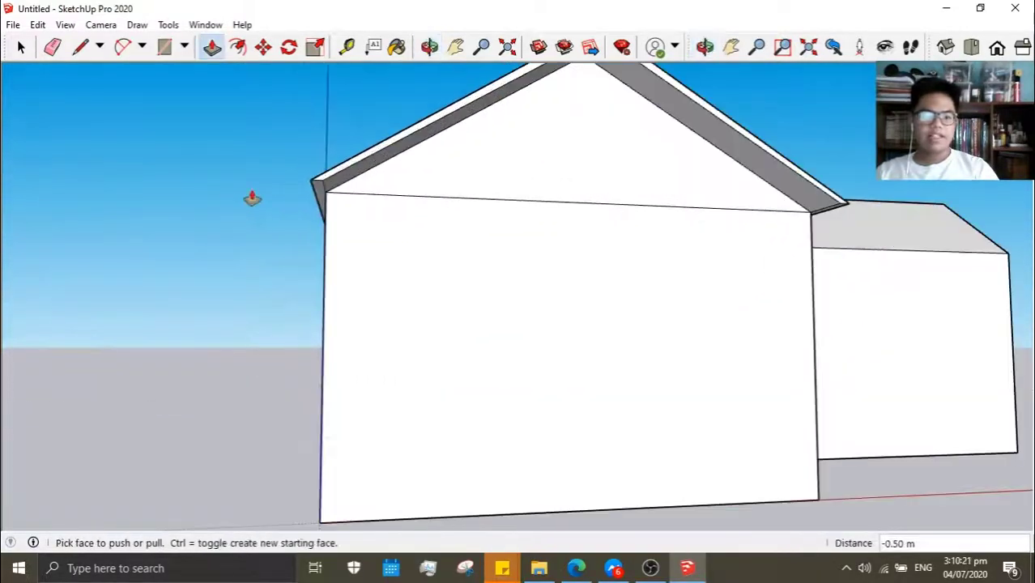
scroll(252, 197, "up", 2)
scroll(388, 156, "up", 1)
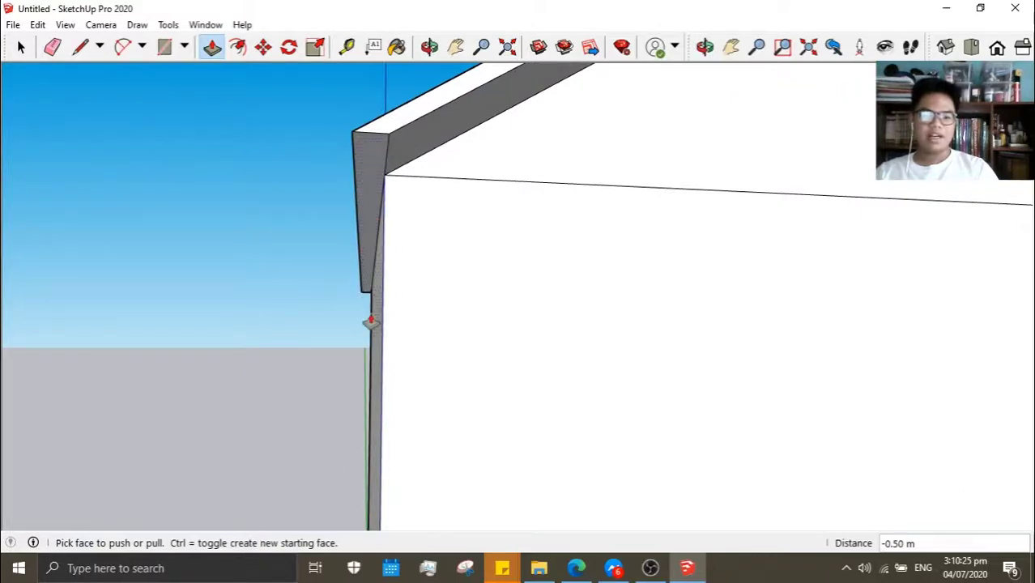
scroll(379, 213, "down", 2)
scroll(425, 284, "down", 2)
scroll(425, 285, "down", 2)
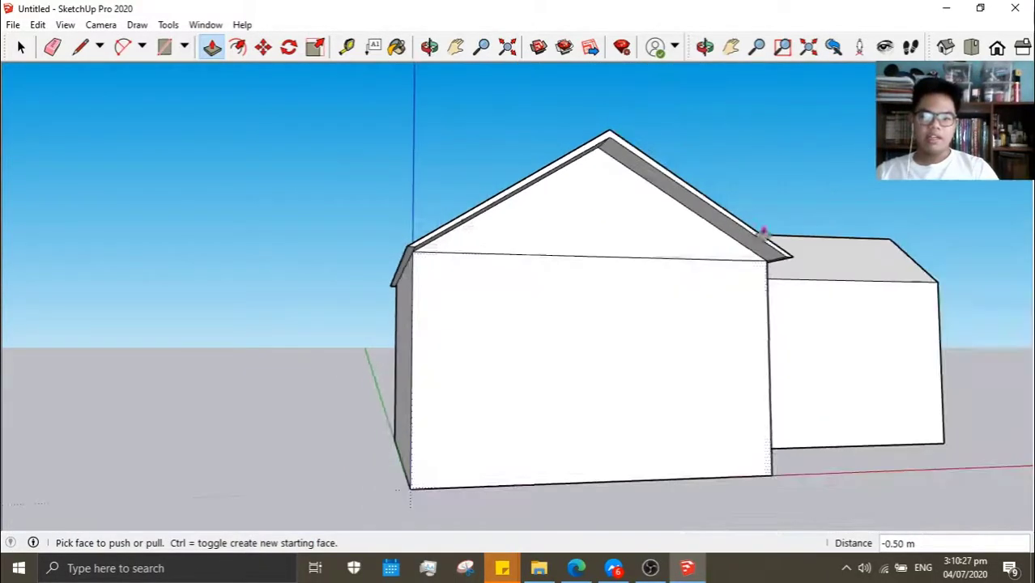
mouse_move(425, 284)
middle_mouse_down()
mouse_move(669, 217)
mouse_move(732, 234)
mouse_move(566, 400)
middle_mouse_up()
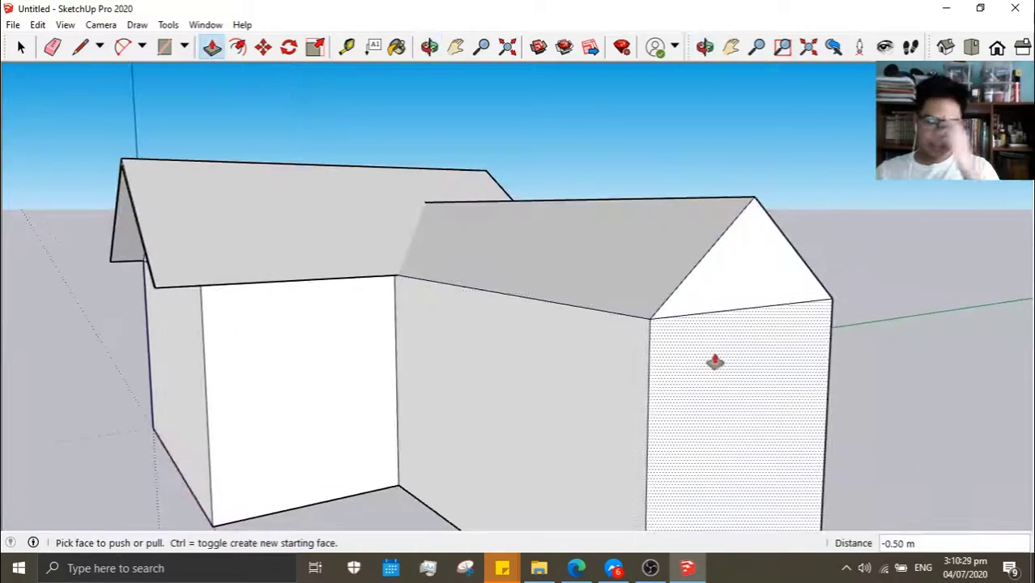
Open the View > Toolbars dialog and close it again
left_click(65, 24)
left_click(89, 39)
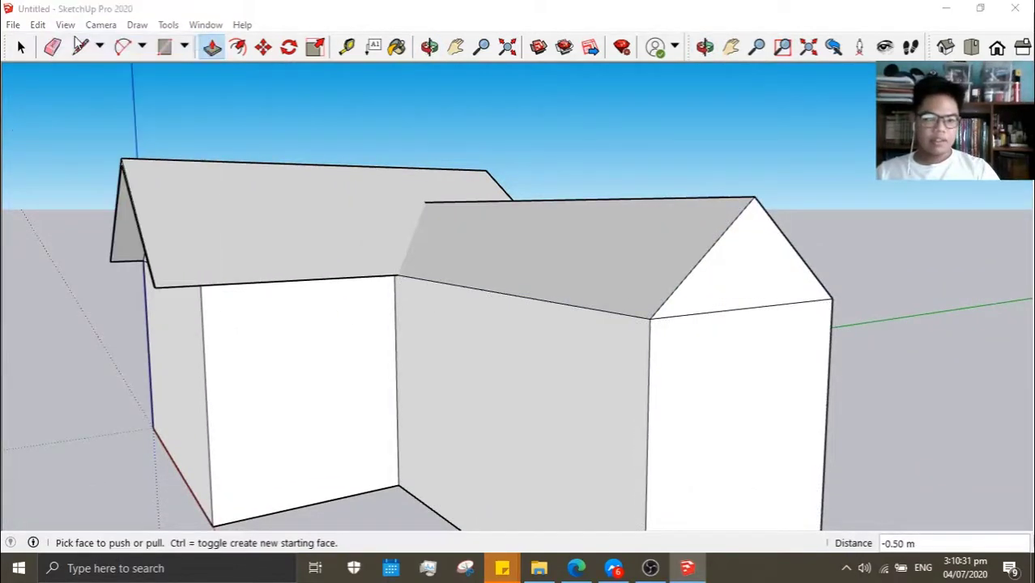
left_click(640, 415)
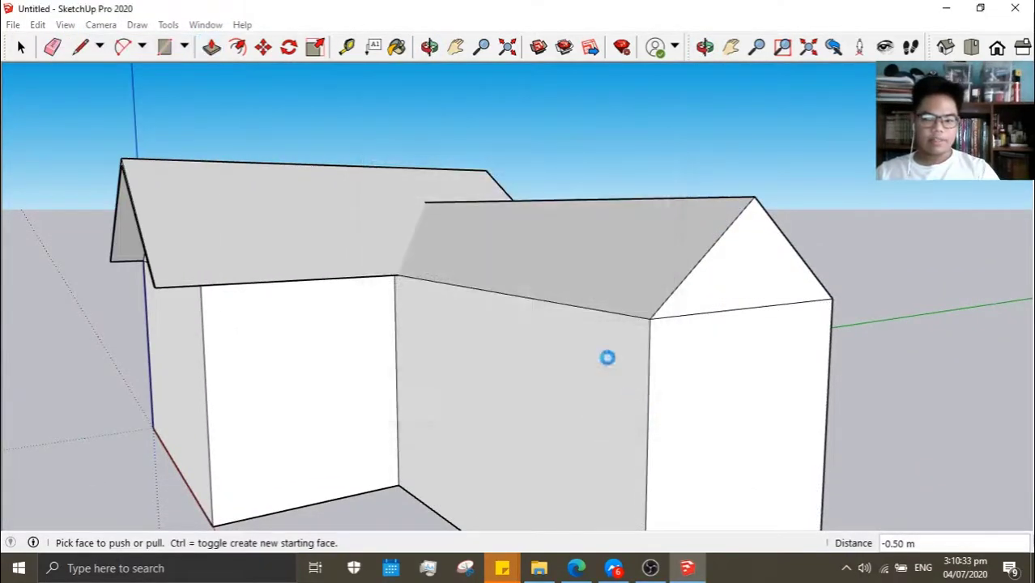
Draw edges from the left eave corner to the wing's gable apex and down to the right eave
left_click(78, 48)
mouse_move(772, 385)
middle_mouse_down()
mouse_move(740, 440)
mouse_move(666, 324)
mouse_move(765, 342)
mouse_move(672, 275)
middle_mouse_up()
scroll(663, 267, "up", 2)
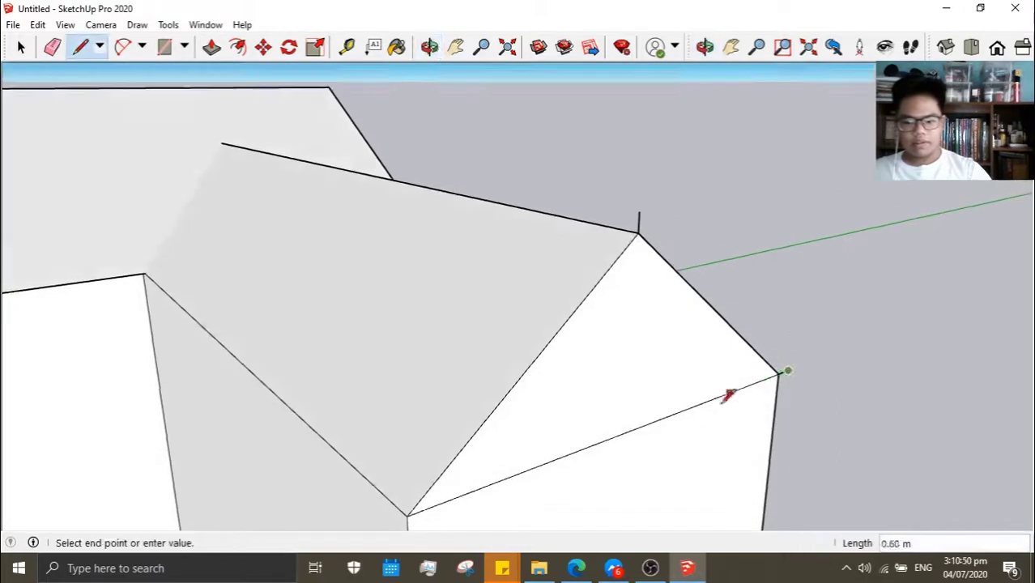
middle_click_drag(786, 373, 719, 336)
key("Escape")
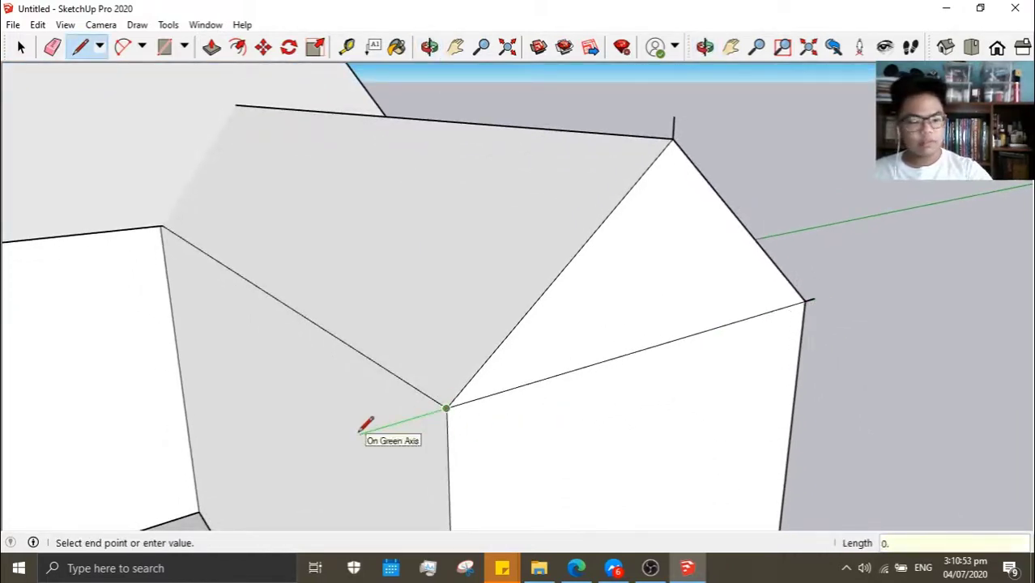
left_click(674, 116)
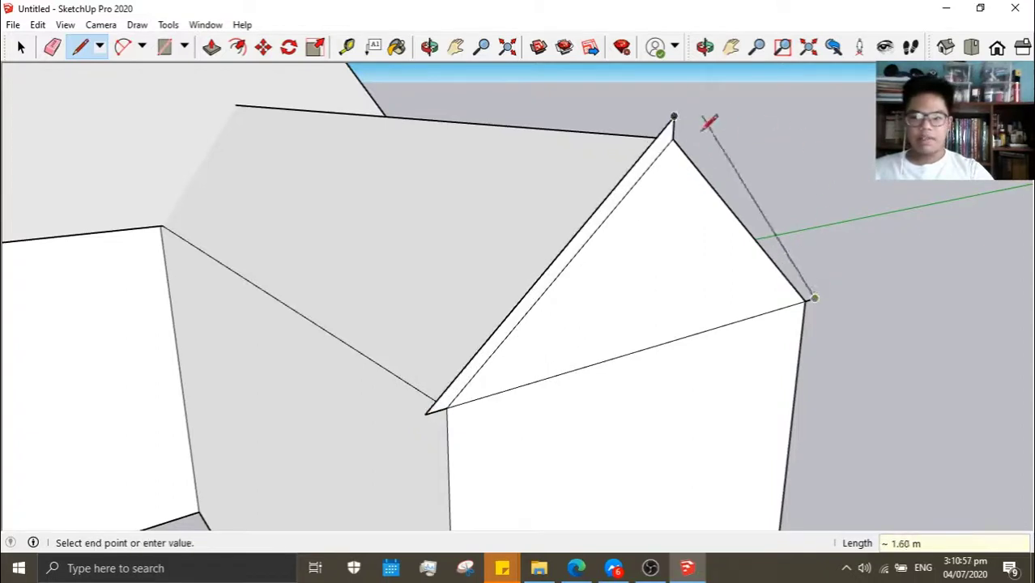
left_click(674, 116)
middle_click_drag(780, 200, 697, 191)
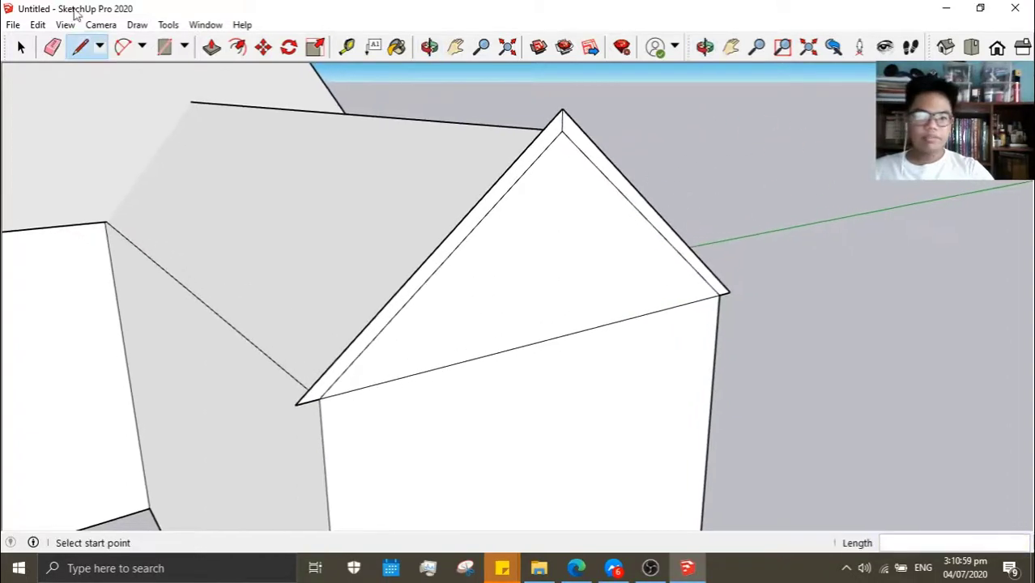
left_click(50, 47)
scroll(417, 341, "up", 5)
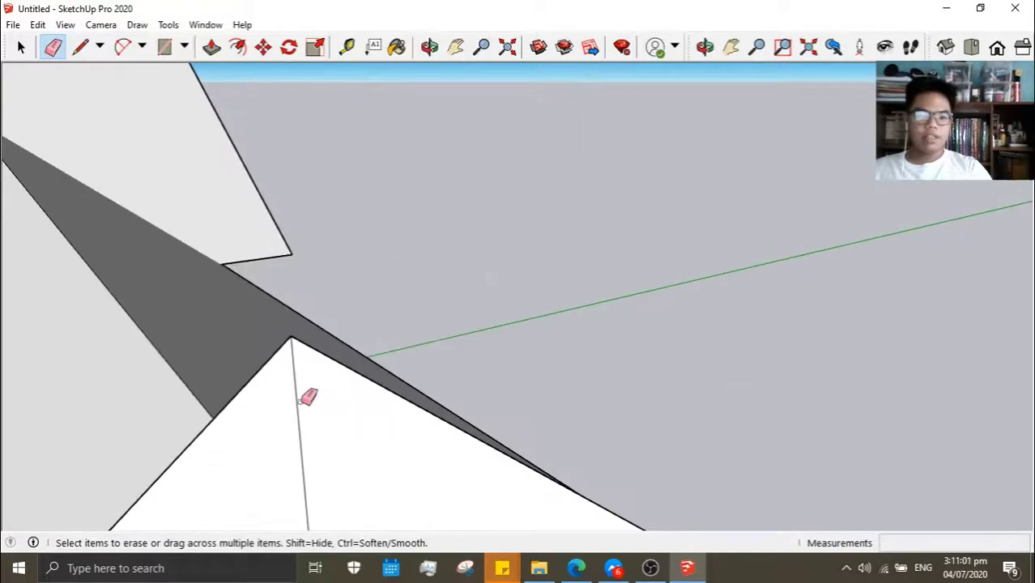
Pull the wing gable's roof-edge strip outward 0.5 m
scroll(341, 387, "down", 2)
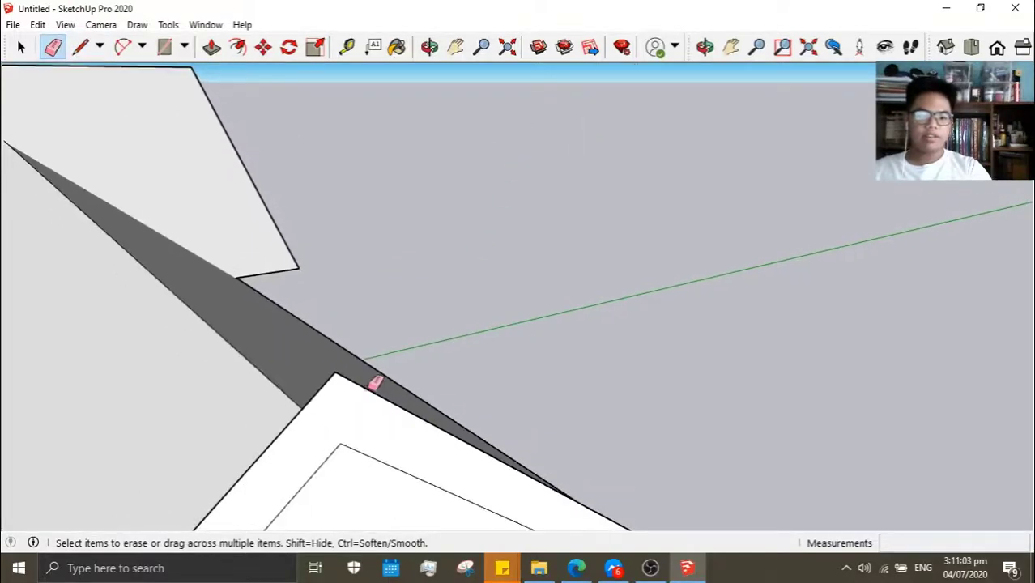
middle_click_drag(375, 381, 519, 293)
scroll(391, 227, "down", 3)
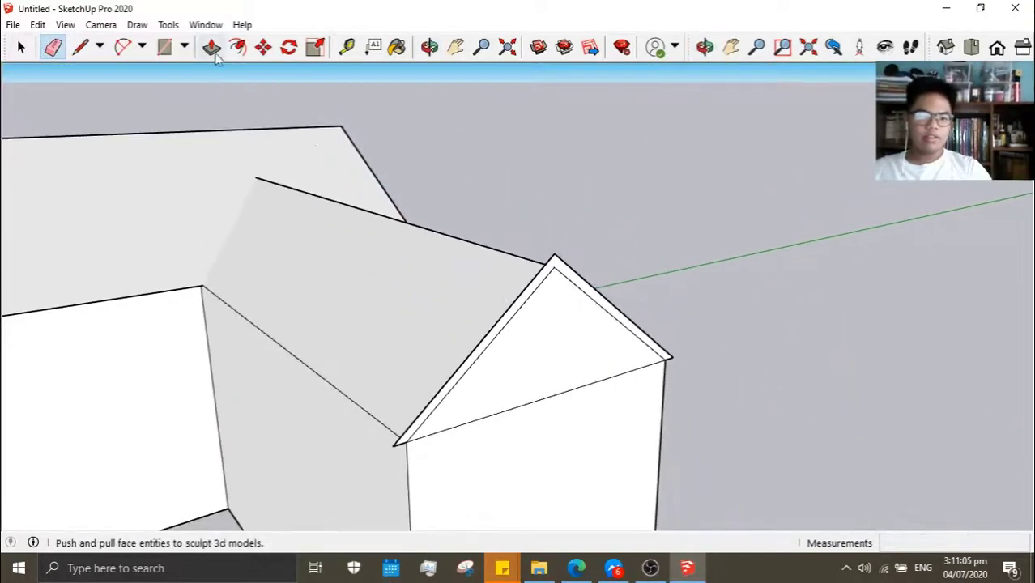
middle_click_drag(883, 403, 14, 346)
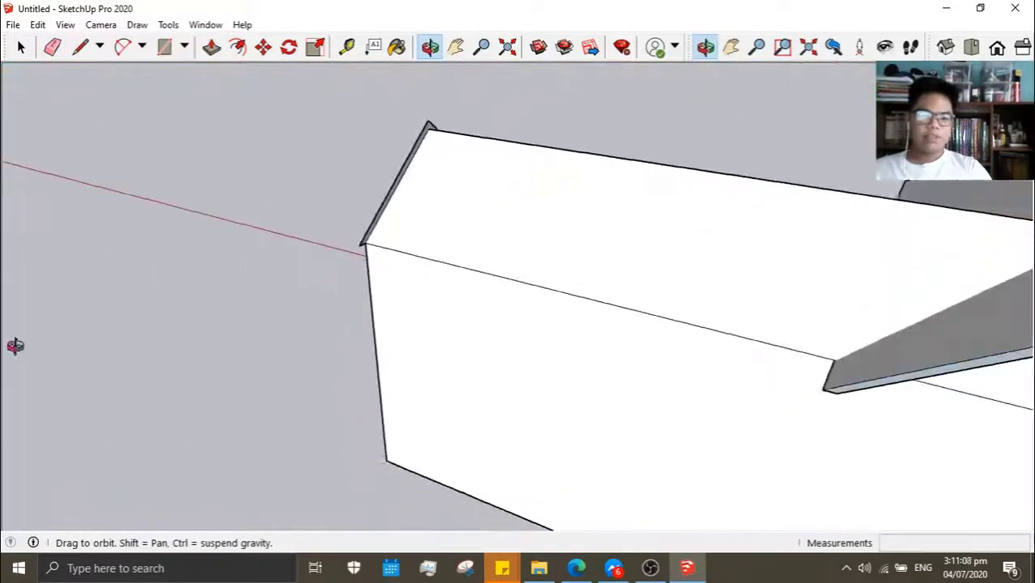
scroll(436, 123, "up", 1)
middle_click_drag(349, 270, 390, 169)
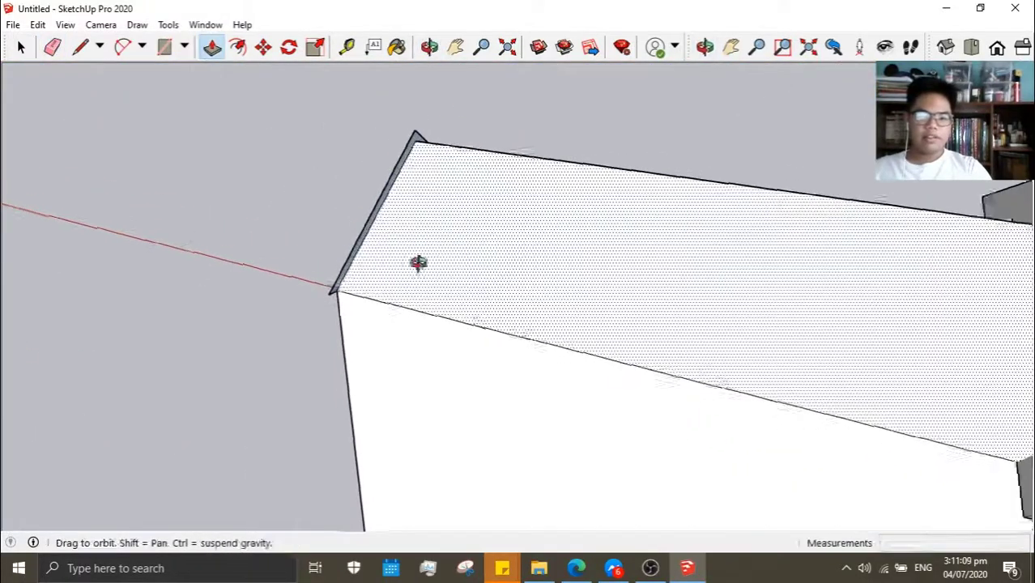
scroll(443, 197, "up", 2)
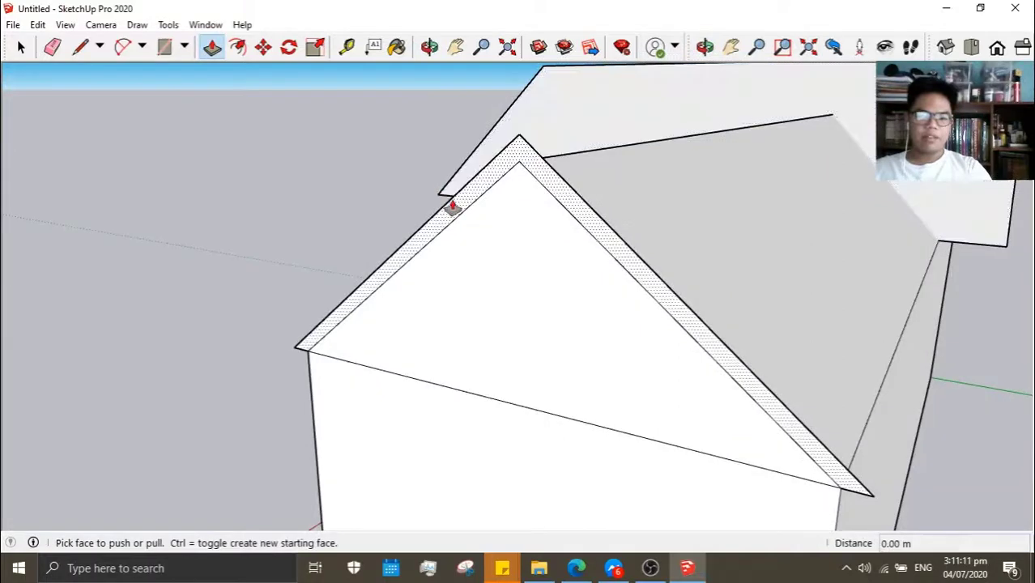
left_click_drag(443, 197, 284, 298)
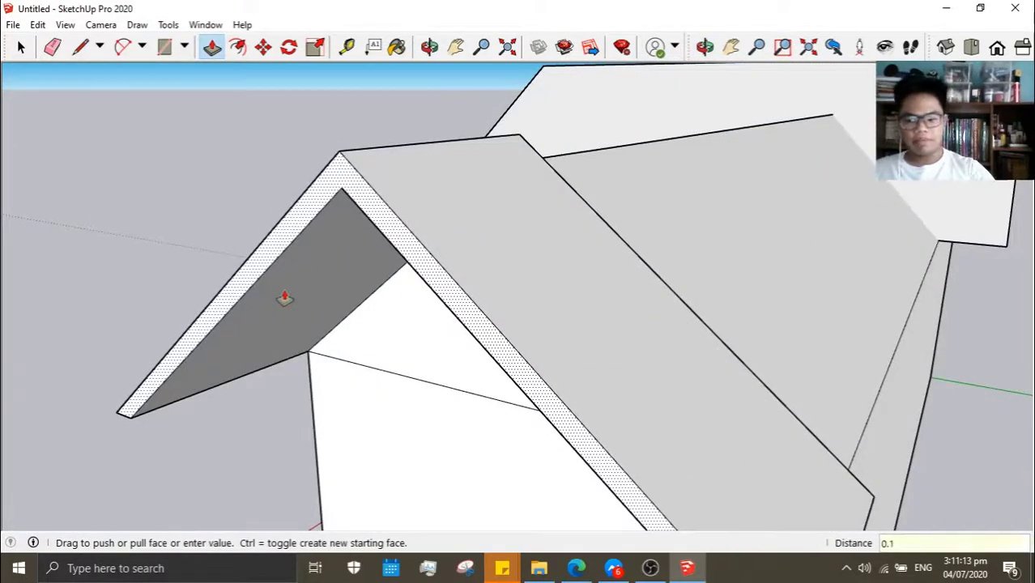
key("Return")
Start extending the roof slab's end face along the roof, currently at 0.95 m
scroll(284, 298, "down", 3)
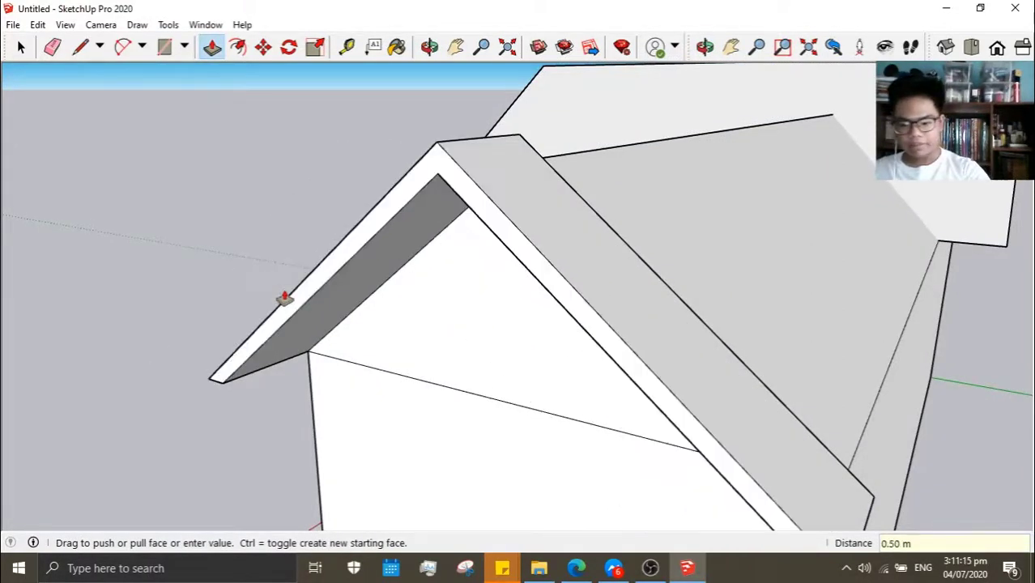
mouse_move(550, 292)
middle_mouse_down()
mouse_move(892, 305)
mouse_move(455, 347)
mouse_move(277, 216)
middle_mouse_up()
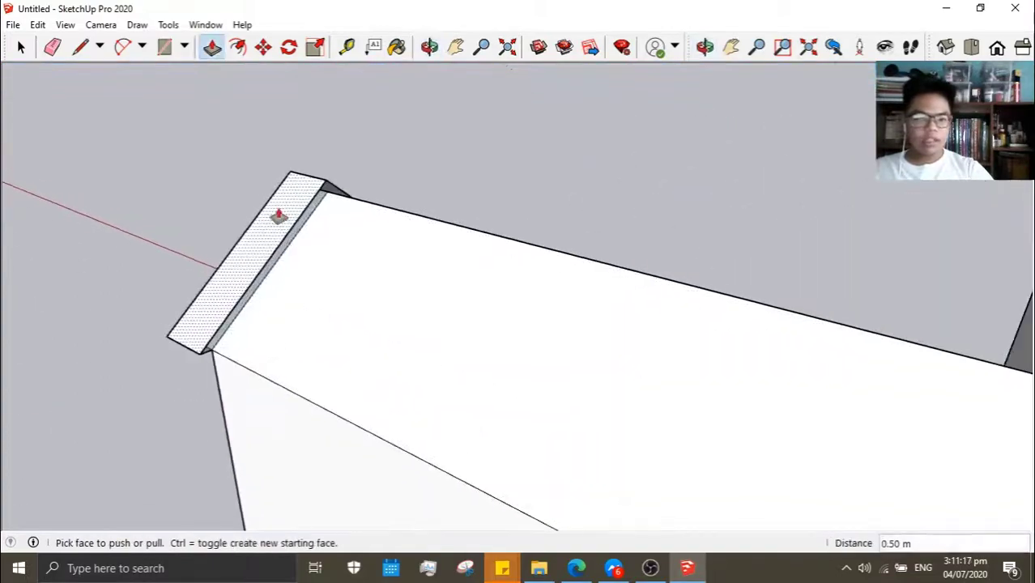
scroll(363, 194, "up", 2)
scroll(328, 194, "up", 1)
scroll(354, 208, "up", 1)
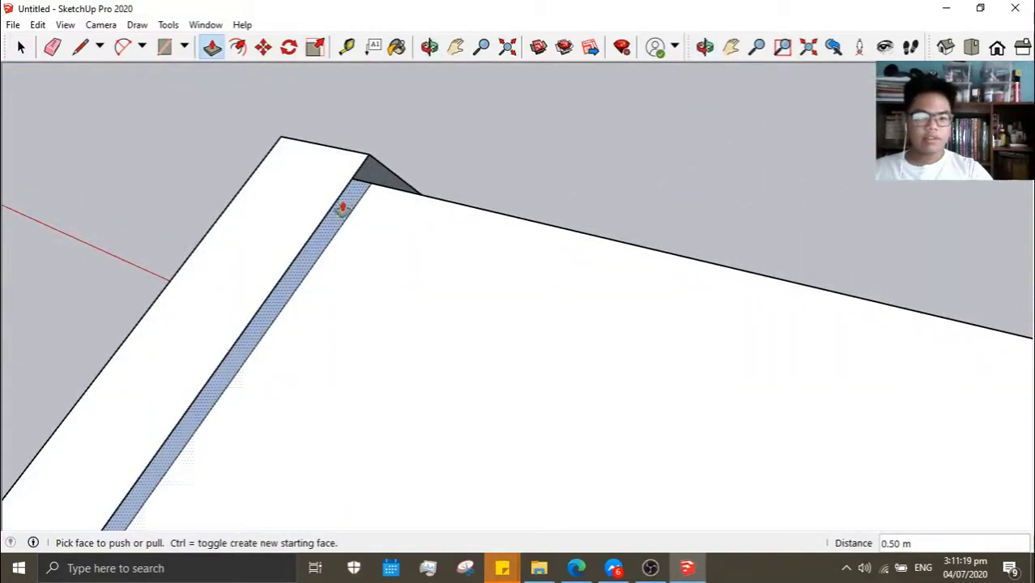
mouse_move(343, 208)
middle_mouse_down()
mouse_move(360, 379)
mouse_move(800, 291)
mouse_move(601, 246)
middle_mouse_up()
left_click(588, 240)
scroll(460, 258, "up", 2)
left_click(461, 257)
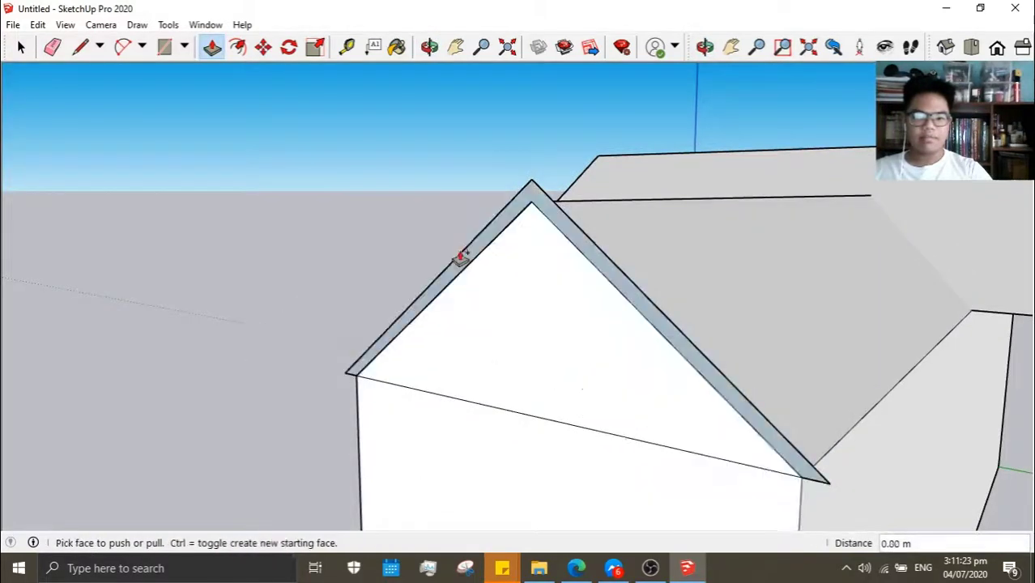
left_click(463, 254)
mouse_move(366, 282)
middle_mouse_down()
mouse_move(201, 286)
mouse_move(2, 244)
mouse_move(215, 300)
mouse_move(483, 287)
mouse_move(430, 271)
middle_mouse_up()
mouse_move(541, 256)
middle_mouse_down()
mouse_move(372, 229)
mouse_move(282, 238)
middle_mouse_up()
scroll(350, 236, "up", 2)
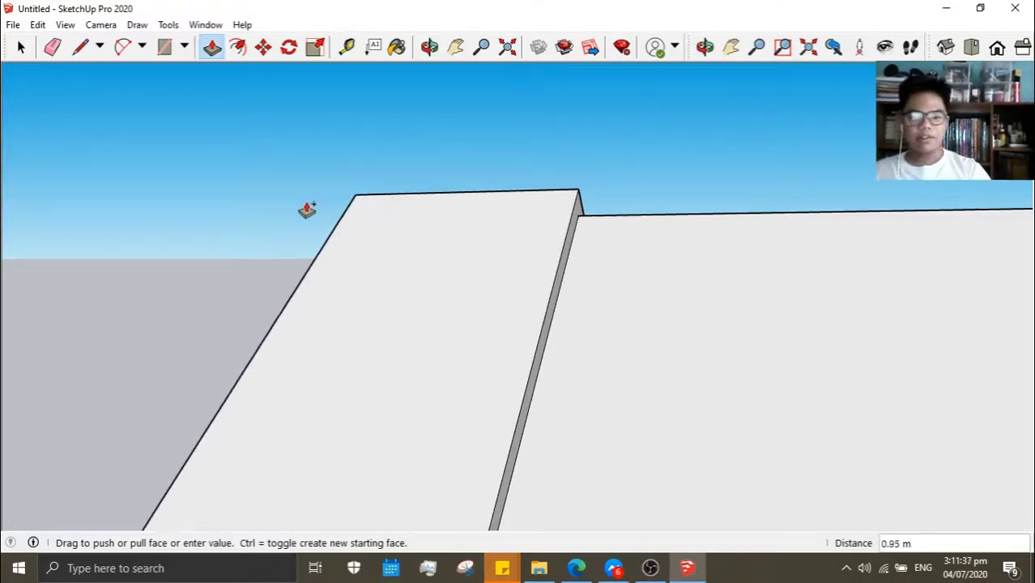
Commit the first slab's 0.50 m overhang and extend the other roof slab's end
middle_click_drag(307, 209, 237, 230)
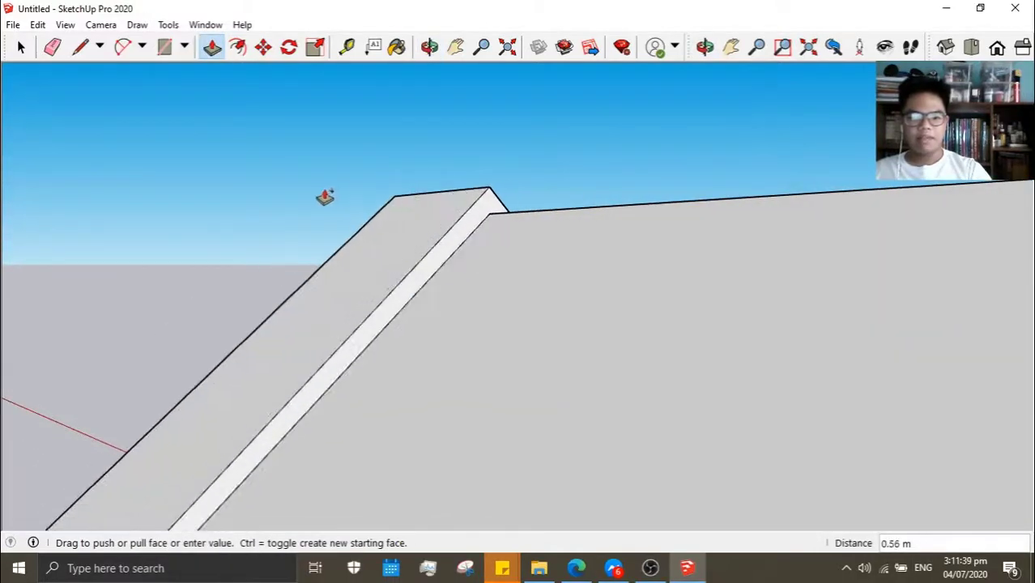
middle_click_drag(299, 204, 514, 195)
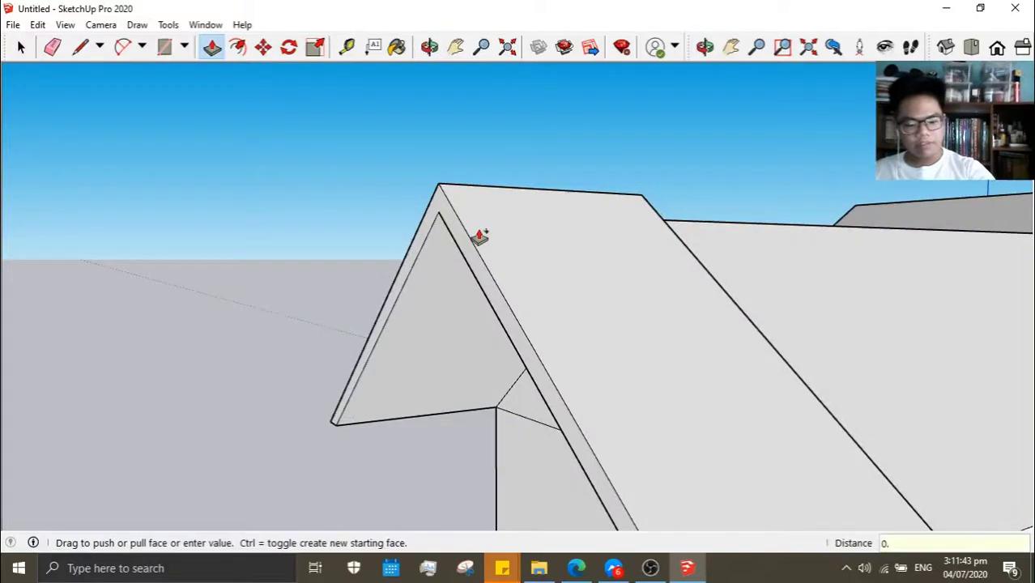
type("5")
key("Return")
mouse_move(480, 236)
middle_mouse_down()
mouse_move(713, 250)
mouse_move(414, 261)
mouse_move(428, 228)
middle_mouse_up()
left_click(425, 212)
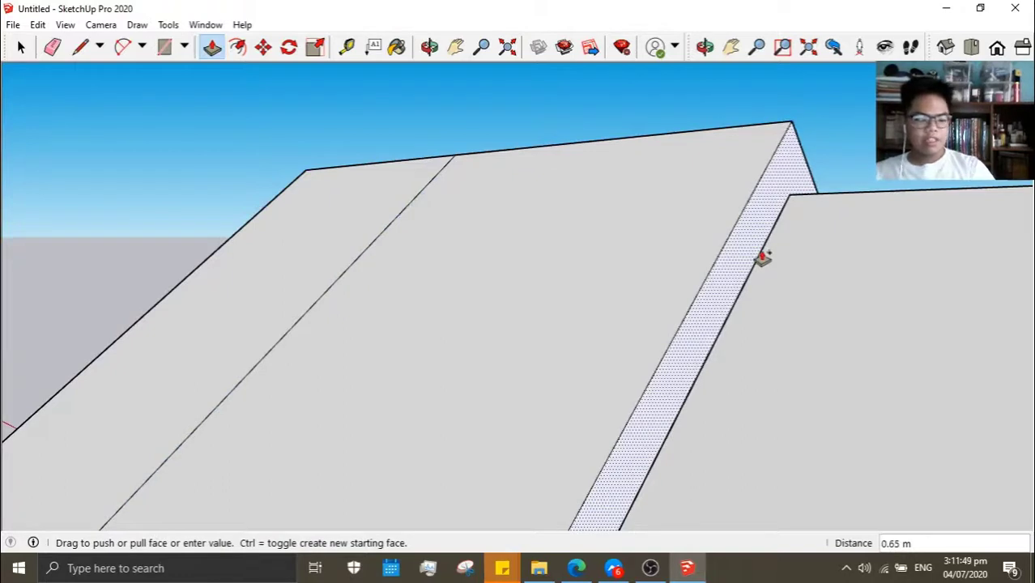
left_click(762, 258)
scroll(762, 258, "down", 3)
Stretch the narrow ledge's end face along the gable wall
left_click(762, 271)
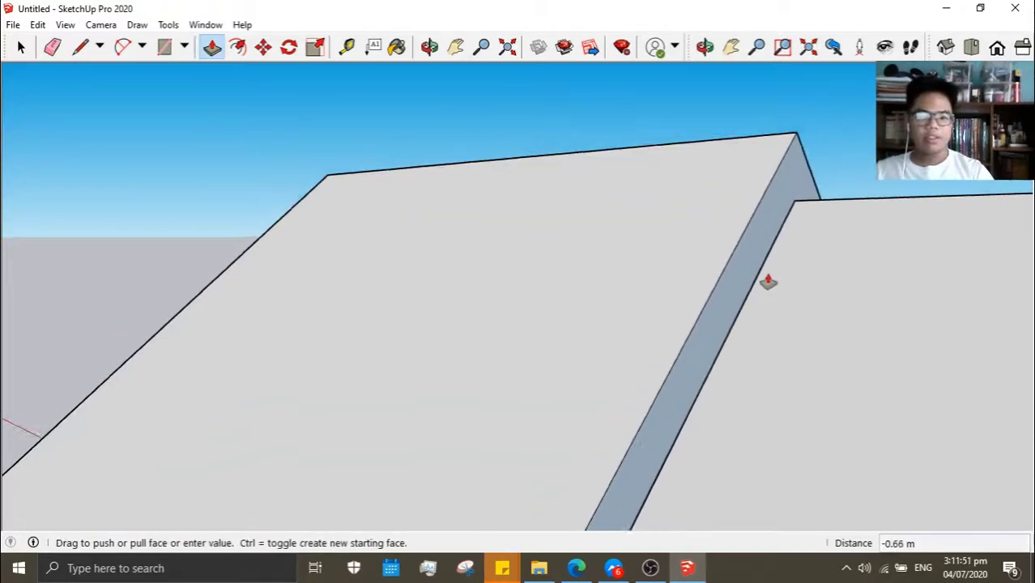
scroll(778, 282, "up", 3)
scroll(827, 282, "down", 2)
mouse_move(860, 284)
middle_mouse_down()
mouse_move(883, 284)
mouse_move(393, 245)
middle_mouse_up()
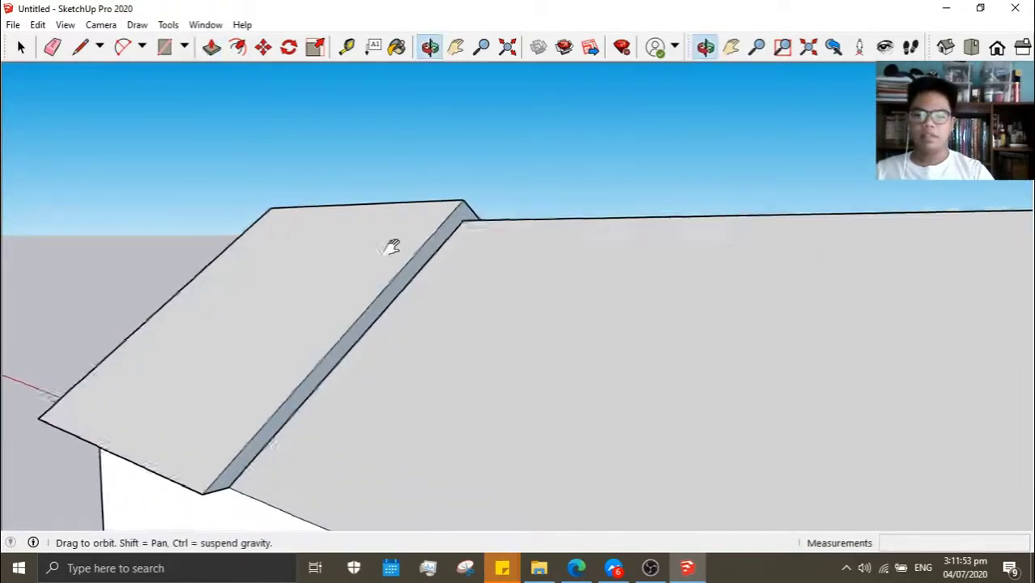
scroll(592, 275, "up", 2)
scroll(592, 275, "down", 2)
mouse_move(659, 273)
middle_mouse_down()
mouse_move(746, 262)
mouse_move(454, 235)
middle_mouse_up()
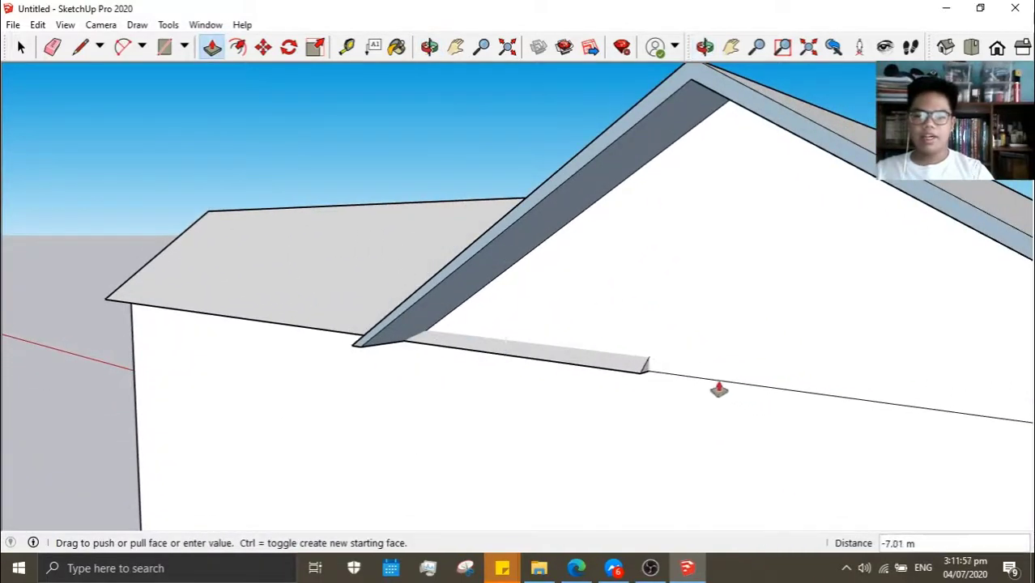
left_click(732, 388)
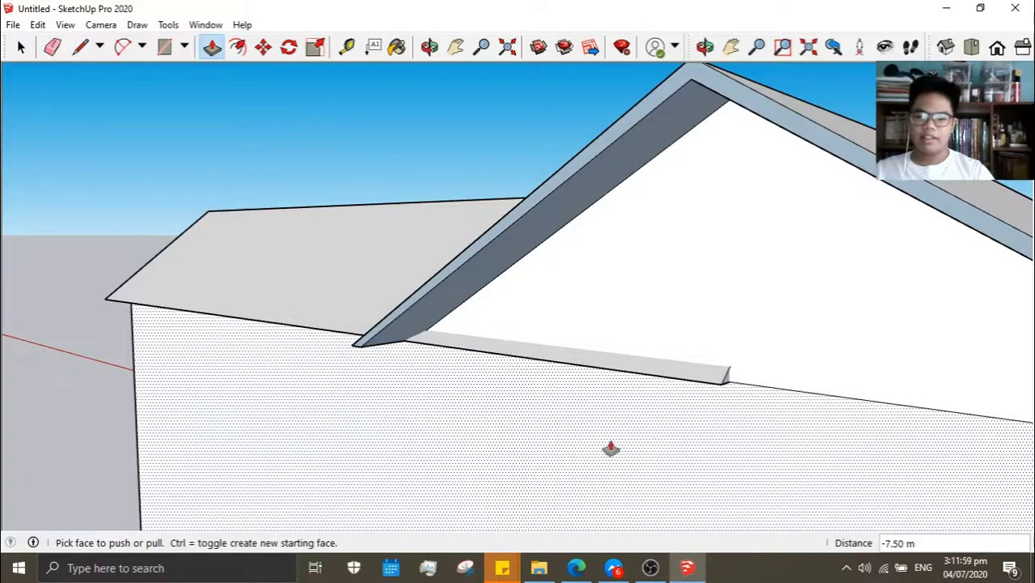
mouse_move(602, 381)
middle_mouse_down()
mouse_move(743, 382)
mouse_move(694, 375)
mouse_move(809, 303)
mouse_move(912, 377)
mouse_move(819, 386)
mouse_move(541, 365)
middle_mouse_up()
scroll(466, 349, "up", 3)
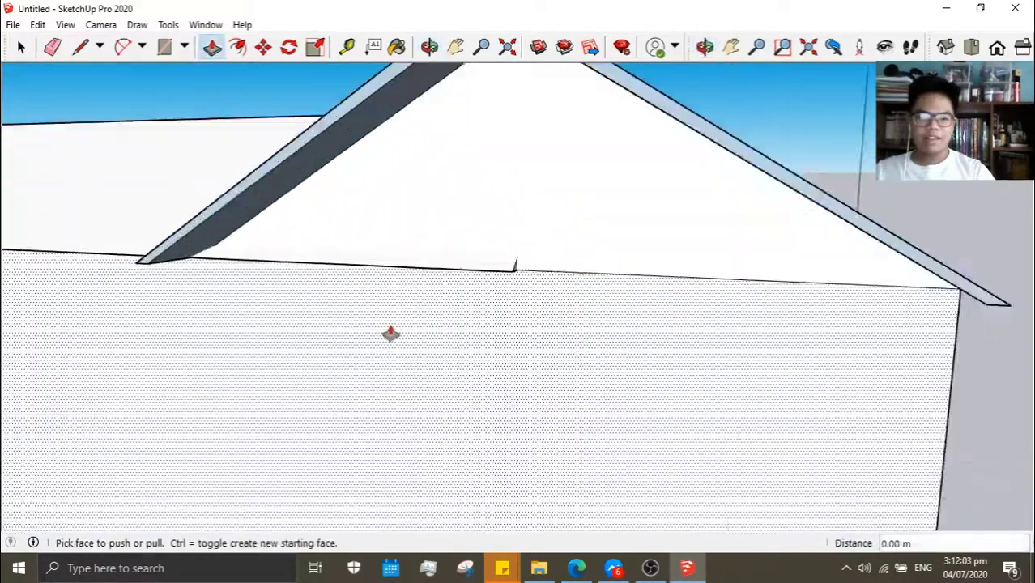
mouse_move(390, 333)
middle_mouse_down()
mouse_move(411, 321)
mouse_move(524, 330)
mouse_move(474, 347)
mouse_move(358, 315)
mouse_move(599, 367)
mouse_move(617, 400)
mouse_move(548, 271)
mouse_move(572, 177)
middle_mouse_up()
Draw an edge from the sloped slab–ledge intersection to the ledge's corner point
middle_click_drag(277, 178, 60, 76)
left_click(80, 47)
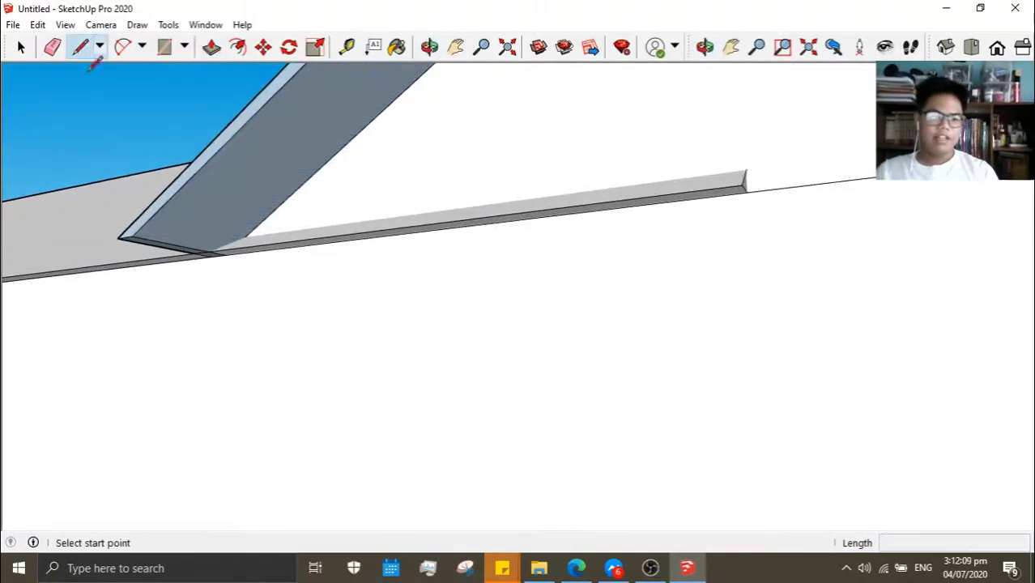
middle_click_drag(756, 159, 754, 302)
scroll(745, 307, "up", 2)
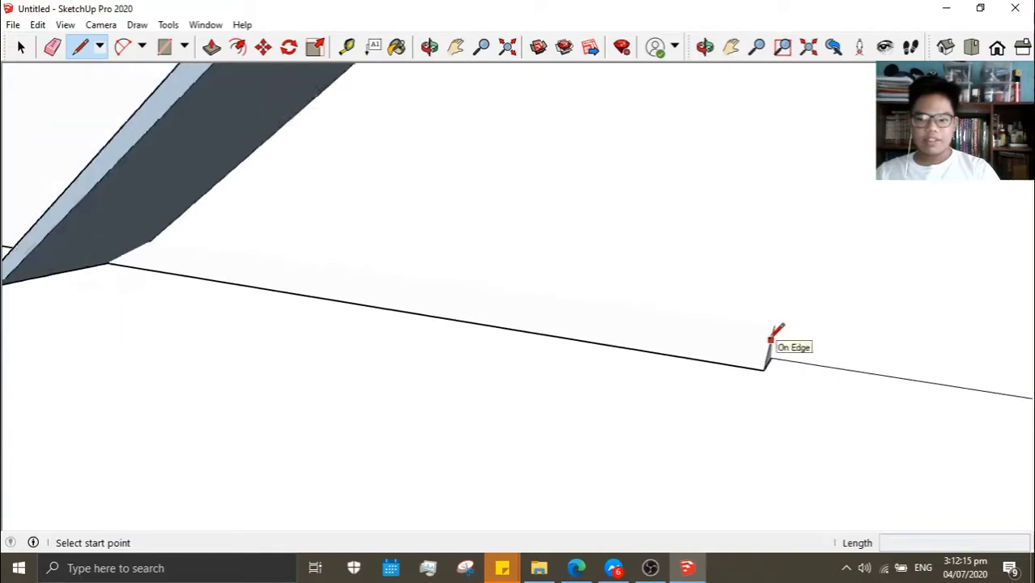
scroll(699, 307, "down", 2)
mouse_move(698, 307)
middle_mouse_down()
mouse_move(857, 302)
mouse_move(762, 261)
mouse_move(723, 224)
middle_mouse_up()
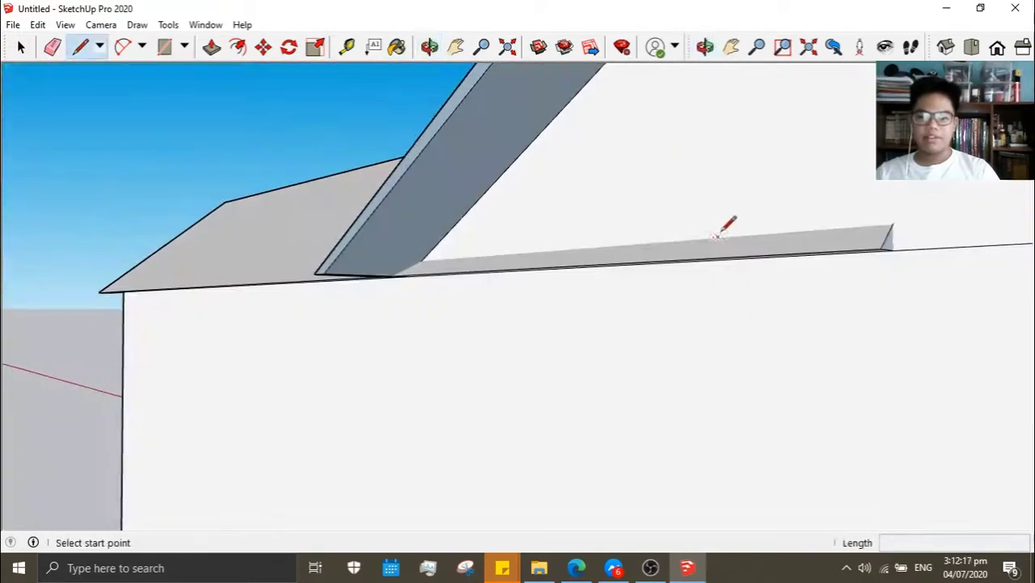
scroll(433, 276, "up", 1)
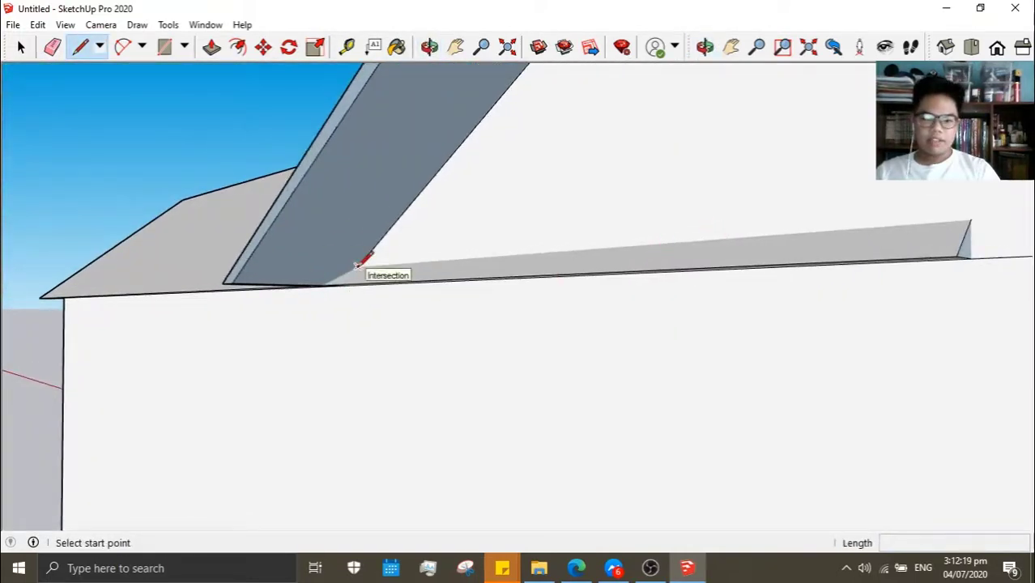
left_click(356, 265)
scroll(326, 283, "up", 1)
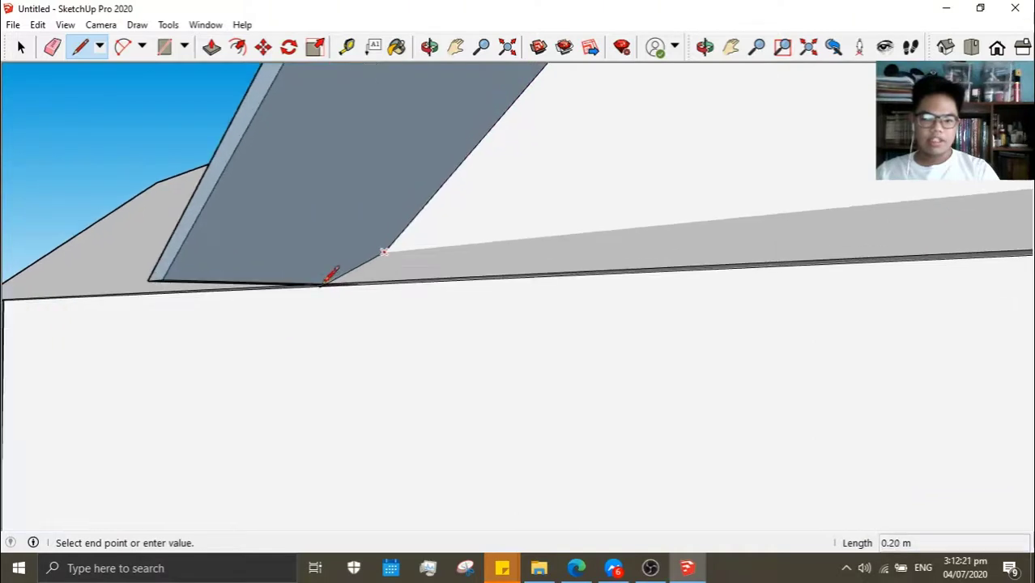
scroll(332, 279, "up", 1)
middle_click_drag(335, 280, 349, 308)
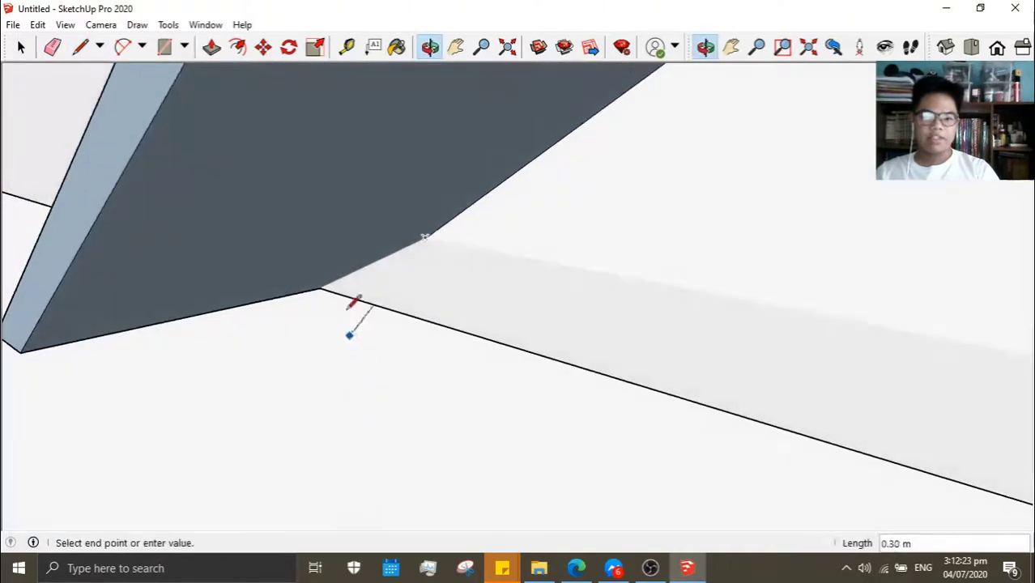
left_click(426, 238)
scroll(486, 268, "down", 2)
Orbit low around the ledge's far end to inspect its closed end face
mouse_move(594, 317)
middle_mouse_down()
mouse_move(768, 316)
mouse_move(487, 243)
mouse_move(652, 259)
middle_mouse_up()
scroll(548, 300, "up", 2)
scroll(516, 225, "up", 2)
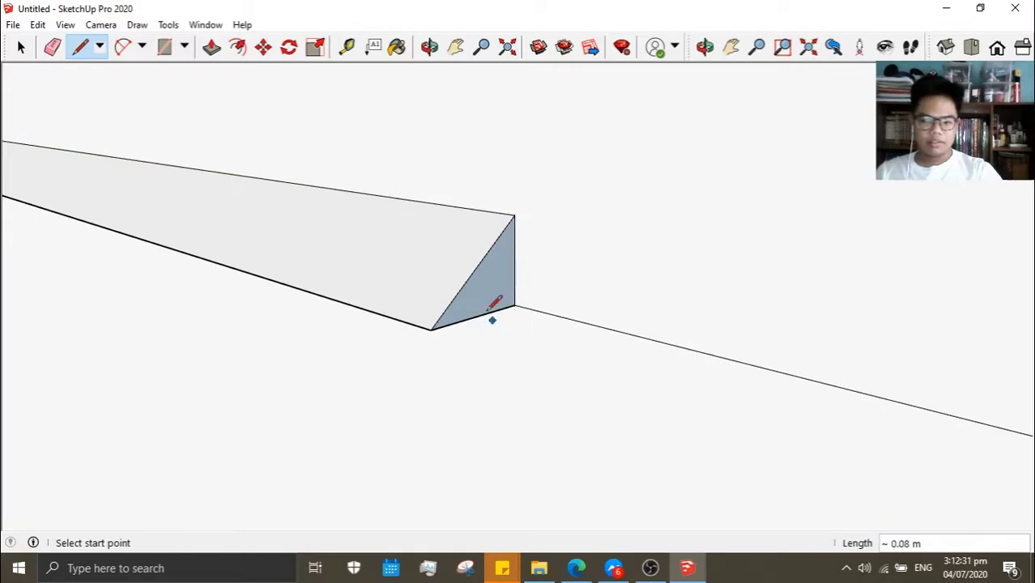
scroll(458, 360, "down", 1)
scroll(467, 335, "down", 3)
mouse_move(499, 388)
middle_mouse_down()
mouse_move(620, 288)
mouse_move(357, 287)
middle_mouse_up()
scroll(456, 235, "down", 3)
scroll(234, 267, "up", 3)
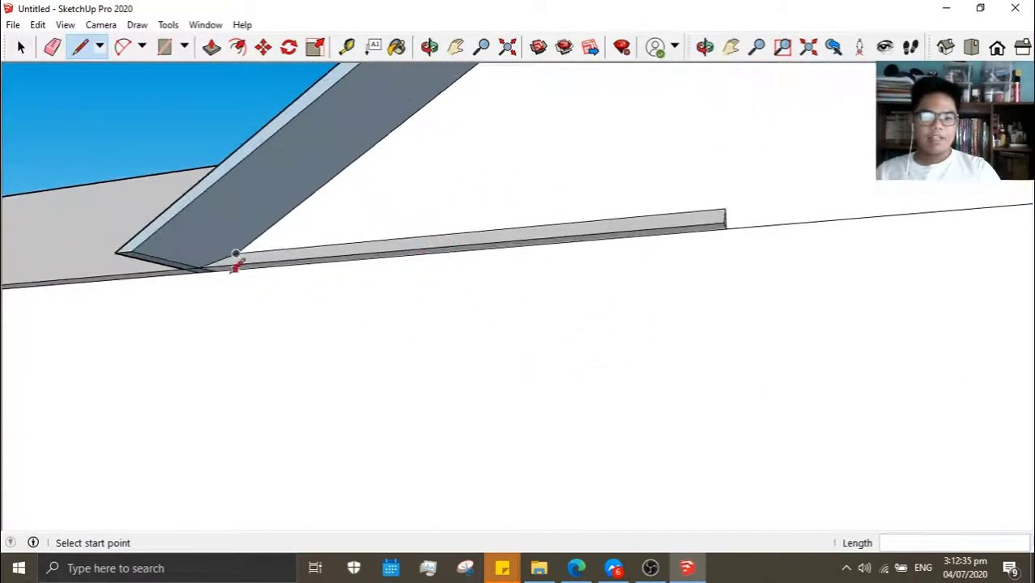
scroll(358, 271, "down", 1)
scroll(272, 261, "down", 3)
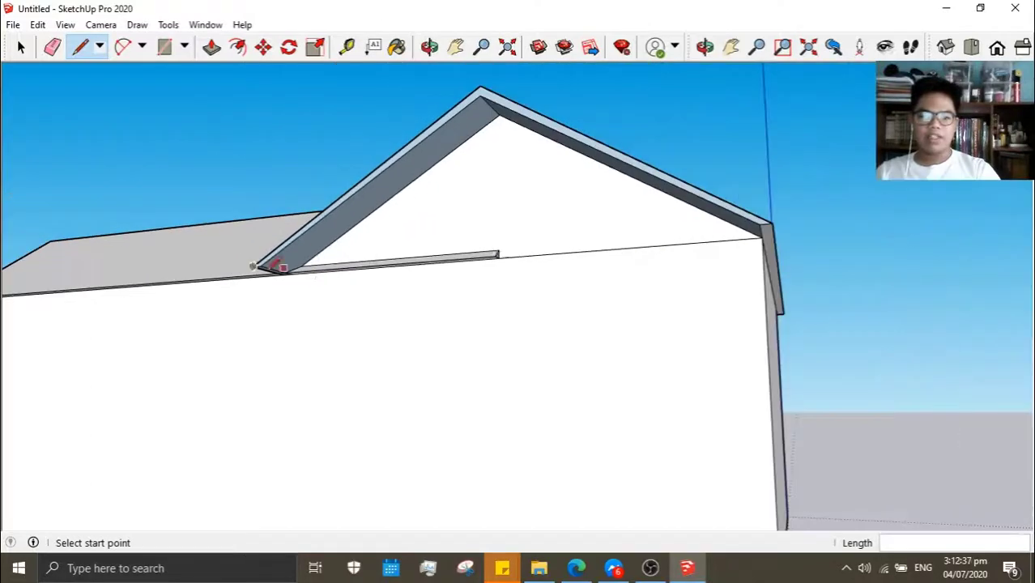
scroll(665, 275, "up", 2)
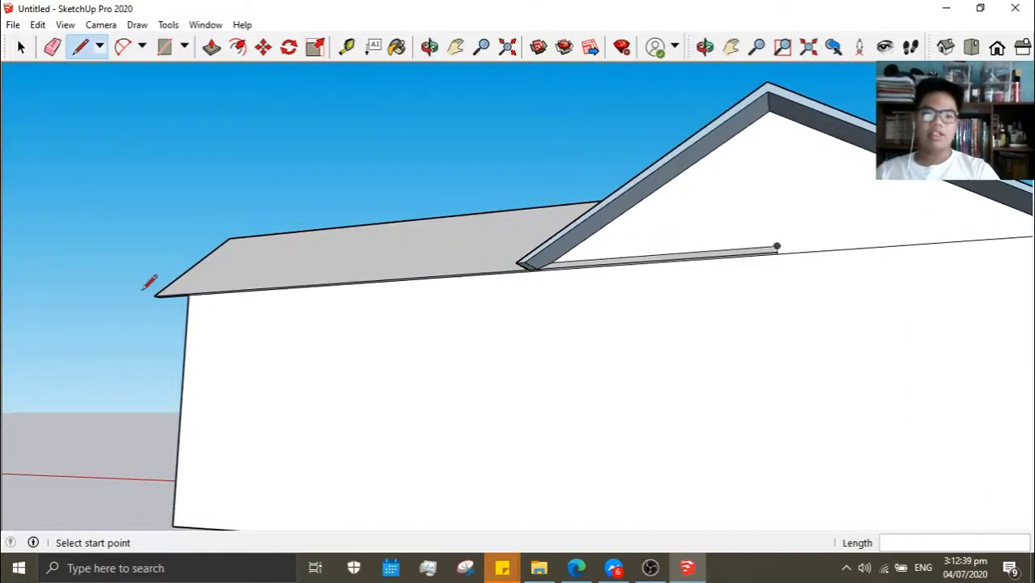
scroll(806, 272, "up", 2)
scroll(802, 272, "up", 2)
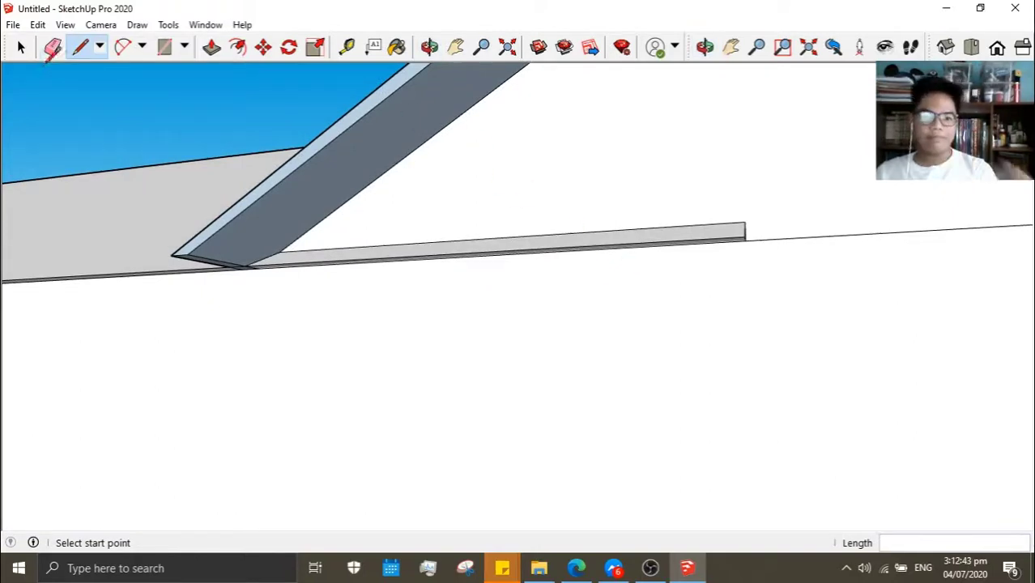
Erase the edge and leftover faces at the ledge's end
left_click(52, 47)
key("o")
left_click_drag(731, 273, 644, 276)
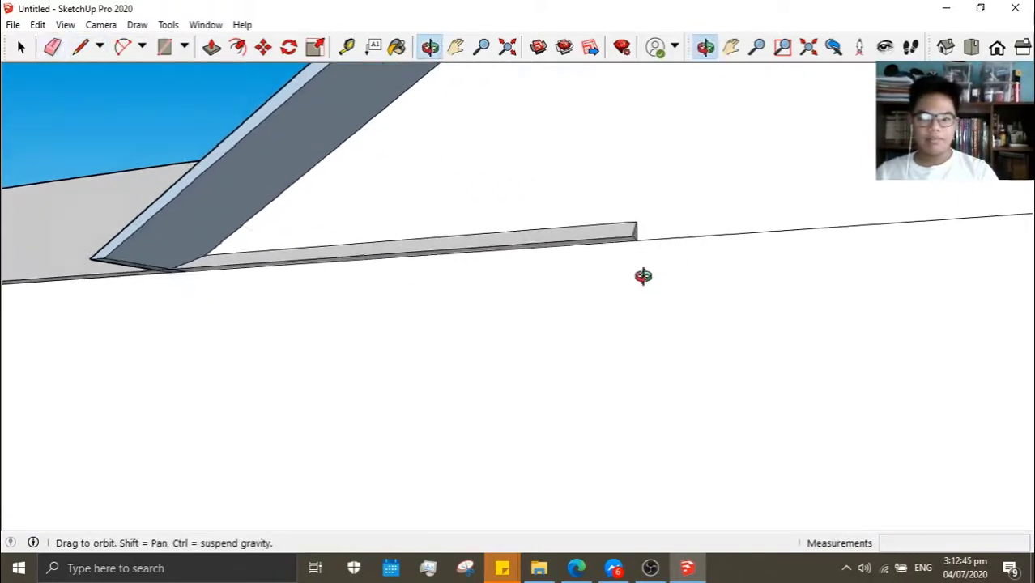
scroll(559, 354, "up", 2)
scroll(578, 293, "up", 2)
mouse_move(580, 293)
middle_mouse_down()
mouse_move(671, 252)
mouse_move(537, 237)
middle_mouse_up()
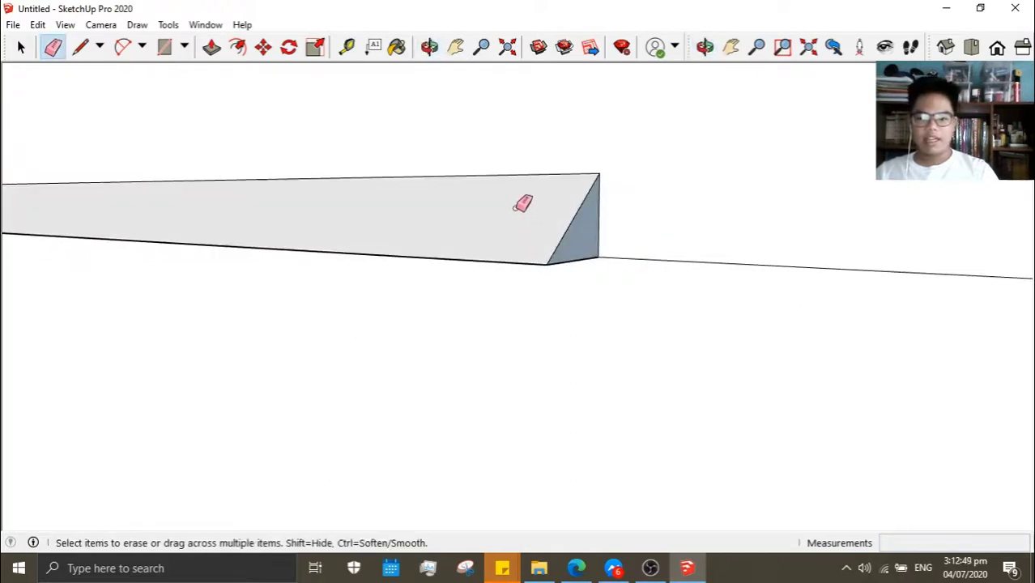
left_click(601, 226)
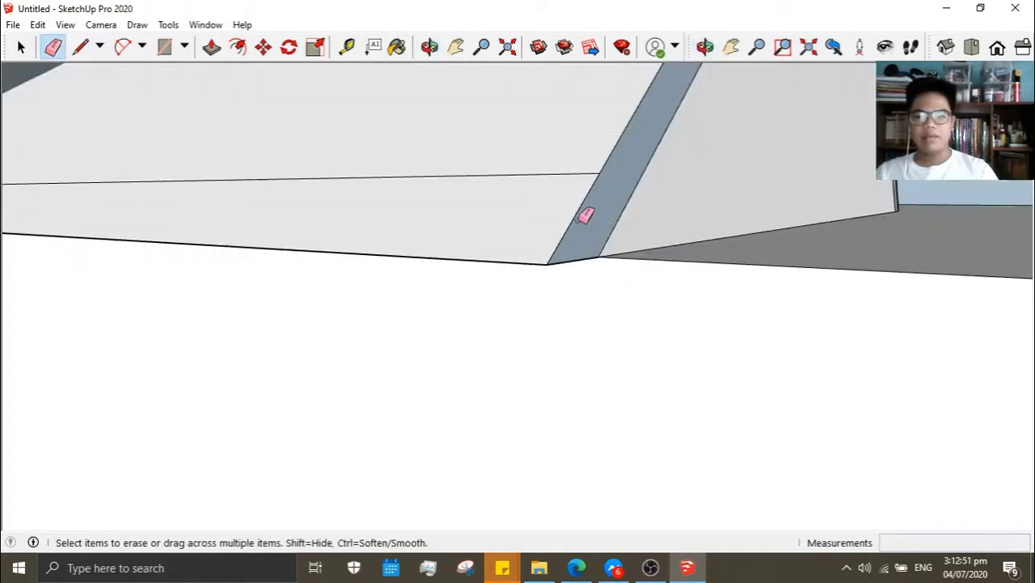
left_click(603, 245)
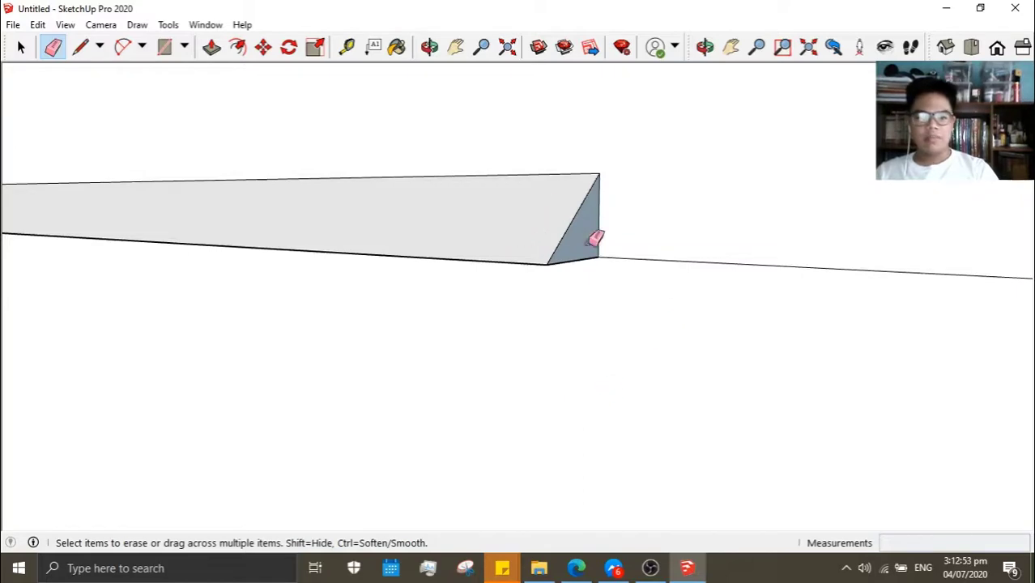
Erase the thin strip's vertical end edge and its short end edge
middle_click_drag(489, 271, 936, 250)
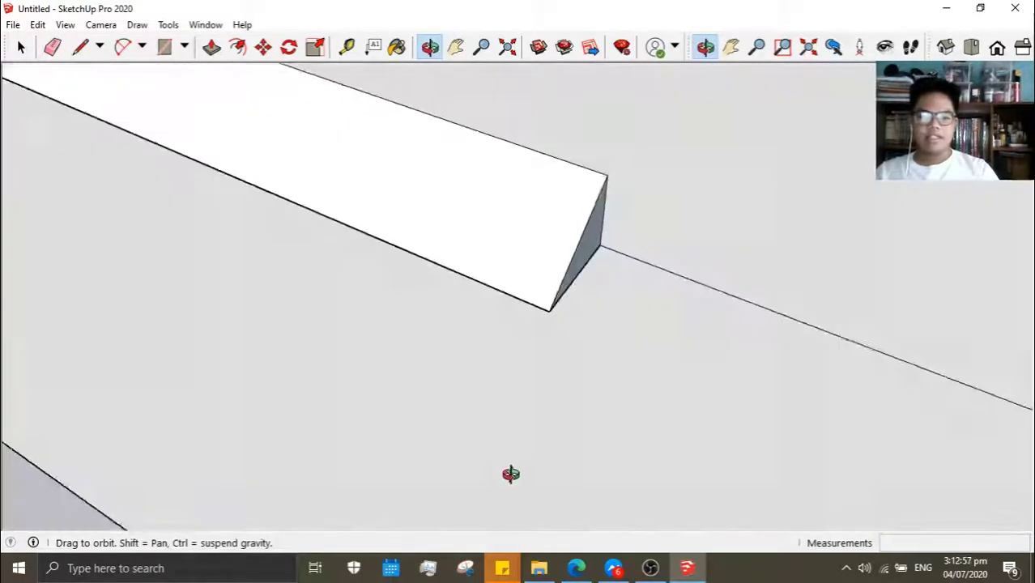
middle_click_drag(967, 442, 545, 332)
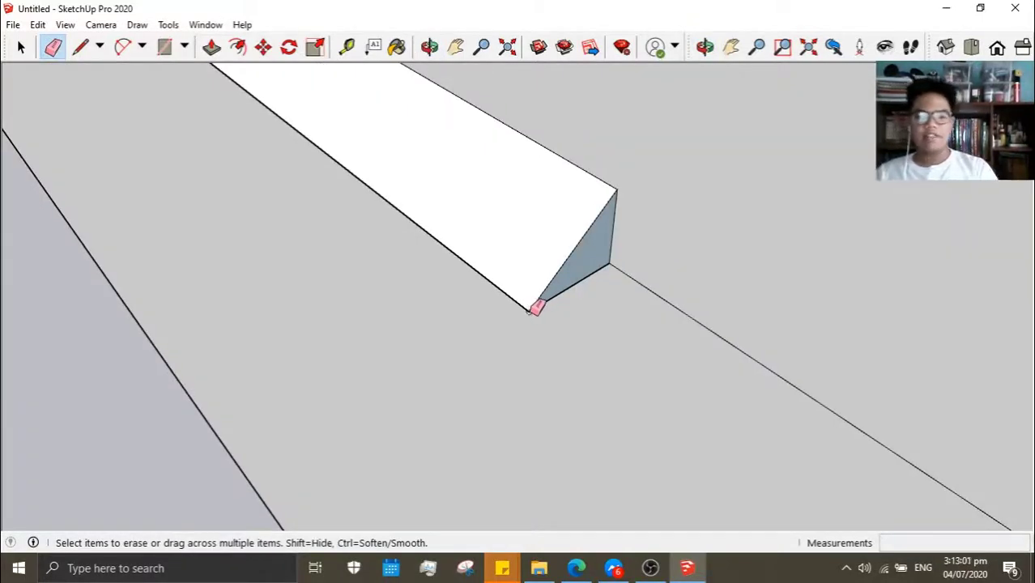
scroll(525, 306, "up", 2)
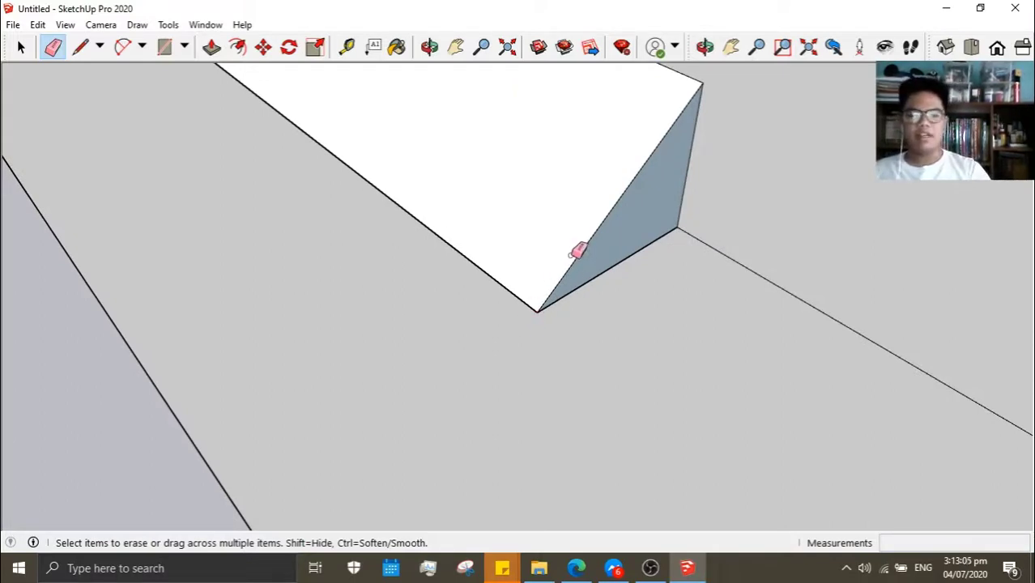
scroll(590, 240, "down", 3)
scroll(593, 238, "down", 2)
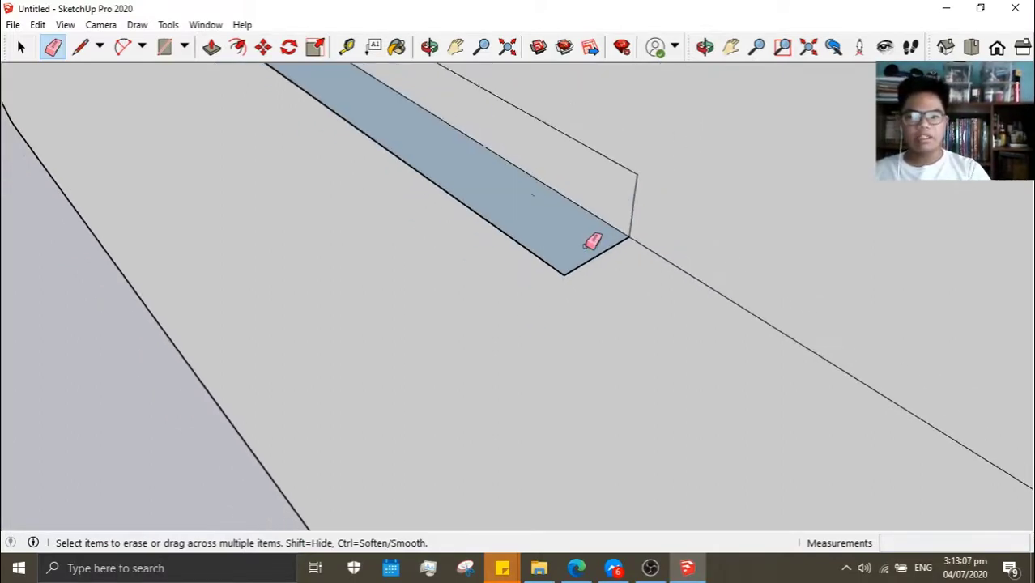
scroll(593, 243, "down", 2)
mouse_move(594, 279)
middle_mouse_down()
mouse_move(672, 208)
mouse_move(527, 153)
mouse_move(420, 145)
middle_mouse_up()
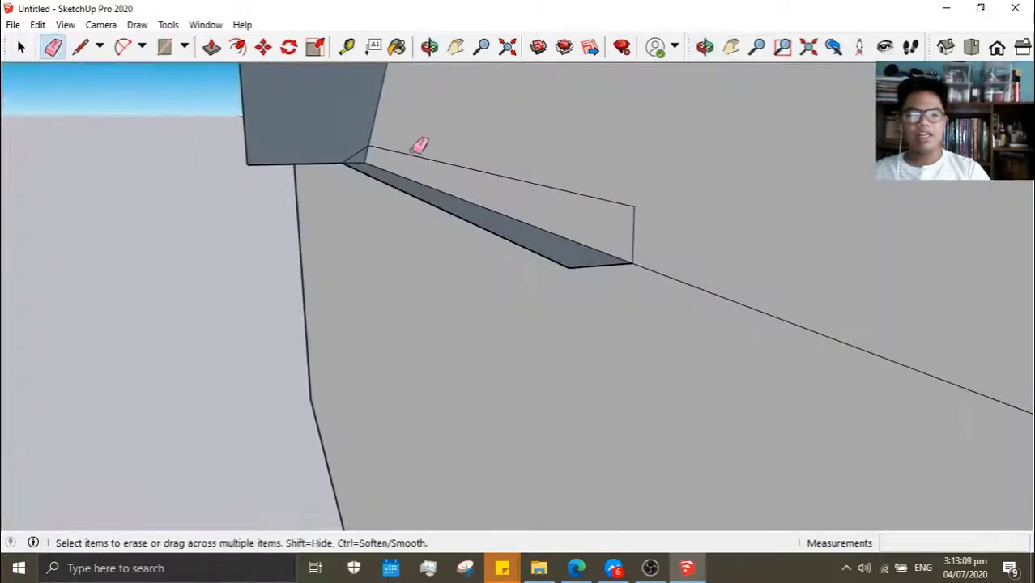
middle_click_drag(616, 237, 653, 256)
left_click_drag(688, 213, 629, 212)
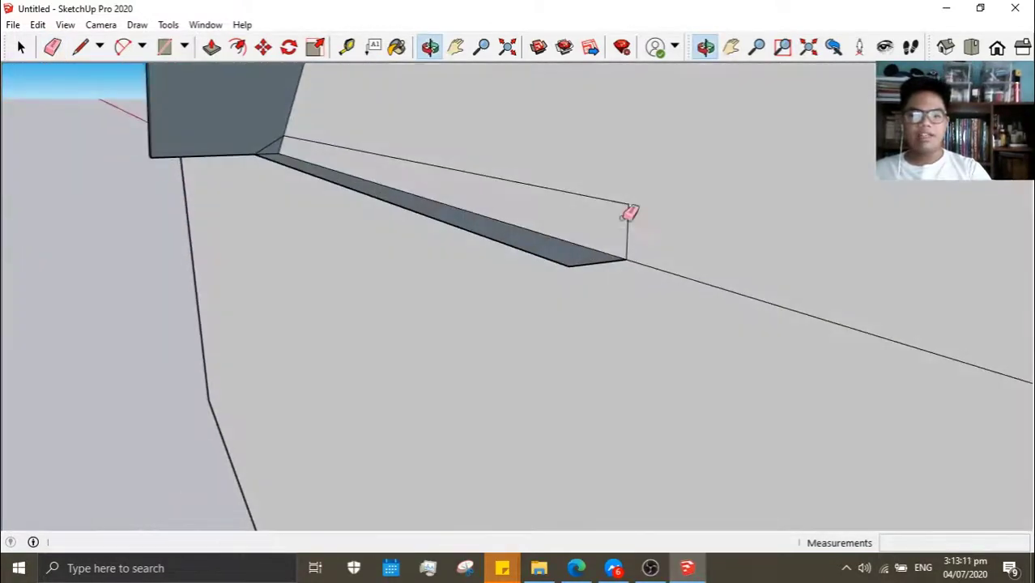
key("e")
left_click(628, 215)
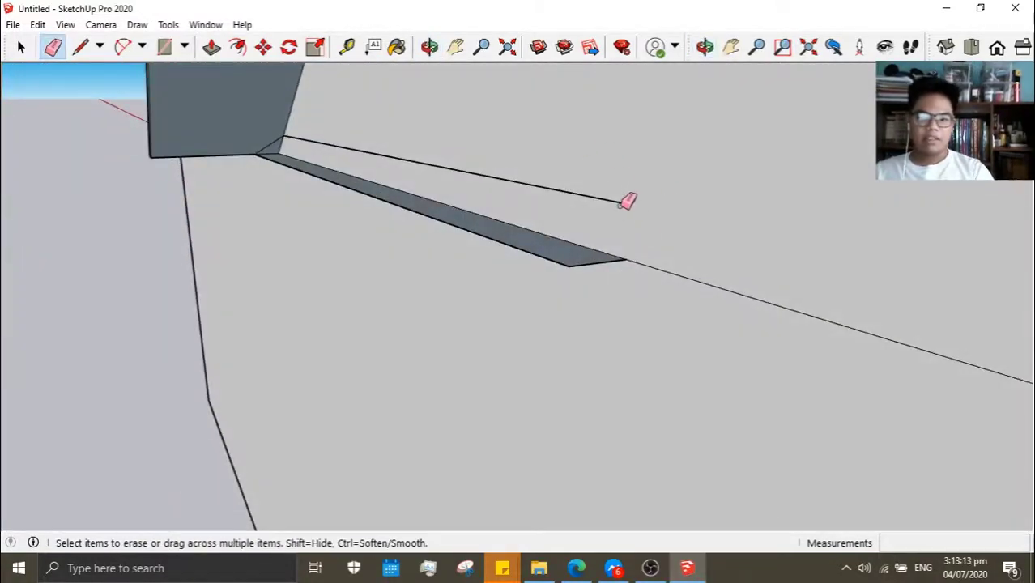
mouse_move(623, 204)
middle_mouse_down()
mouse_move(608, 339)
mouse_move(605, 255)
middle_mouse_up()
left_click(605, 256)
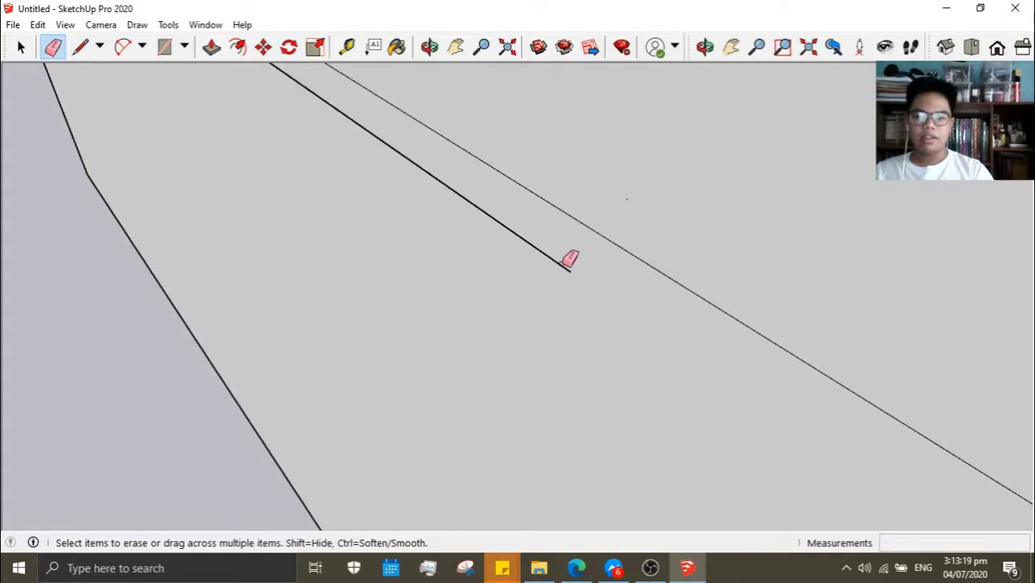
Push/pull the gable face, then pull the front wall face out to about 2.17 m
mouse_move(401, 209)
middle_mouse_down()
mouse_move(457, 162)
mouse_move(708, 363)
mouse_move(204, 245)
mouse_move(306, 115)
mouse_move(416, 279)
mouse_move(381, 212)
mouse_move(508, 266)
mouse_move(454, 209)
mouse_move(533, 231)
middle_mouse_up()
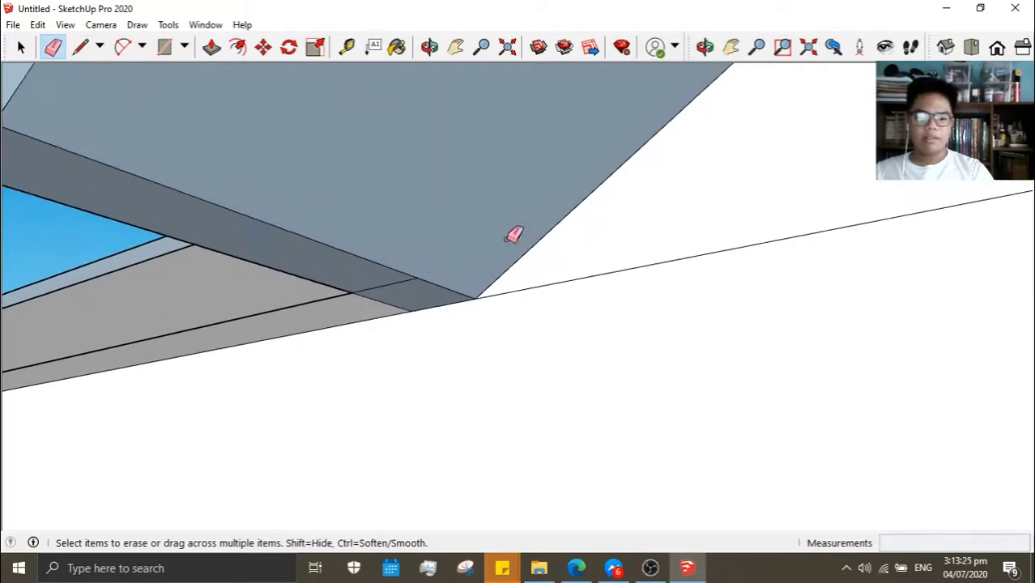
mouse_move(357, 337)
middle_mouse_down()
mouse_move(557, 203)
mouse_move(482, 186)
middle_mouse_up()
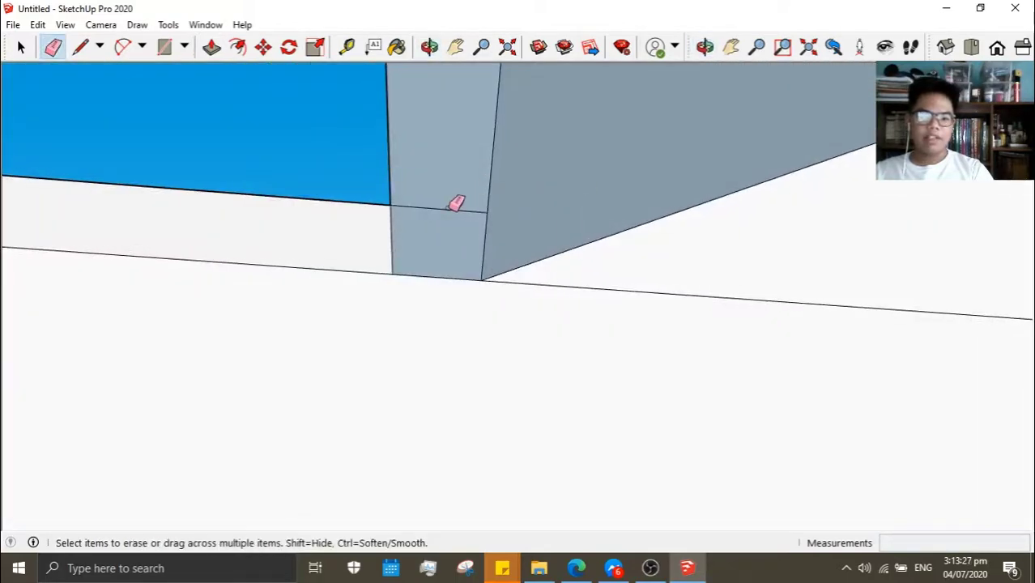
mouse_move(594, 292)
middle_mouse_down()
mouse_move(654, 354)
mouse_move(683, 363)
mouse_move(446, 325)
mouse_move(483, 359)
mouse_move(474, 342)
mouse_move(430, 501)
mouse_move(541, 265)
mouse_move(565, 311)
middle_mouse_up()
scroll(626, 423, "up", 2)
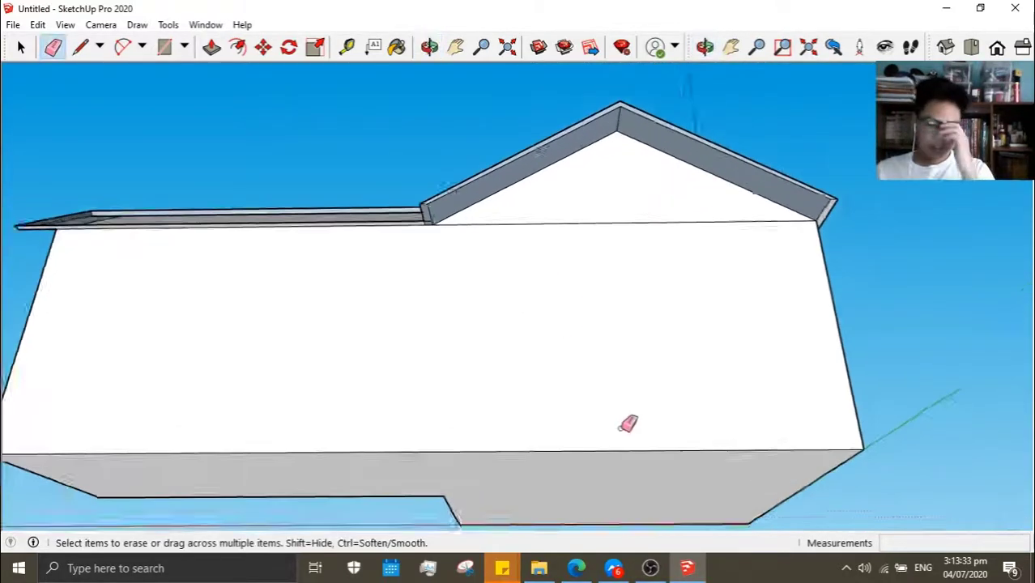
scroll(626, 422, "up", 2)
left_click(210, 47)
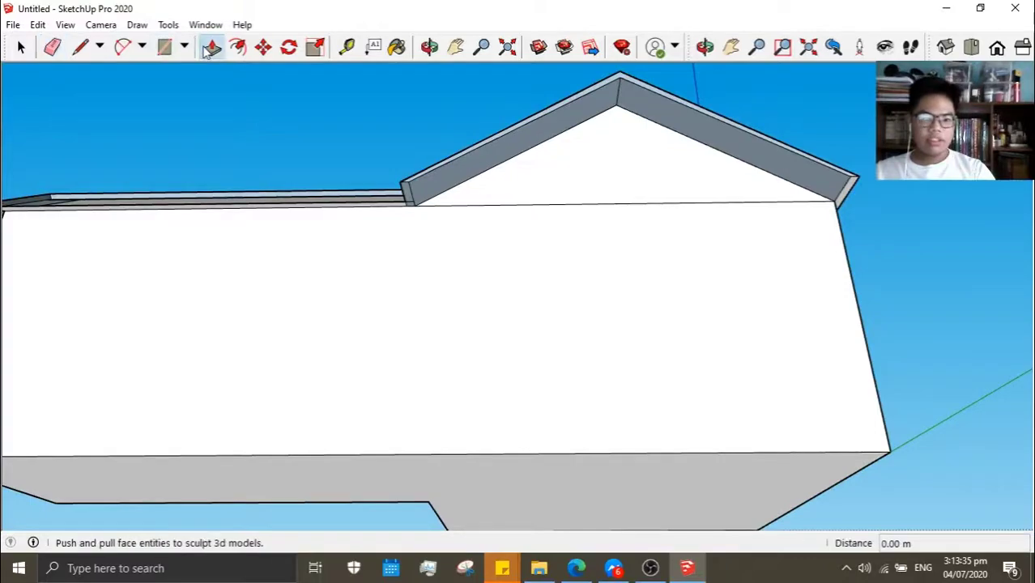
left_click_drag(675, 187, 674, 140)
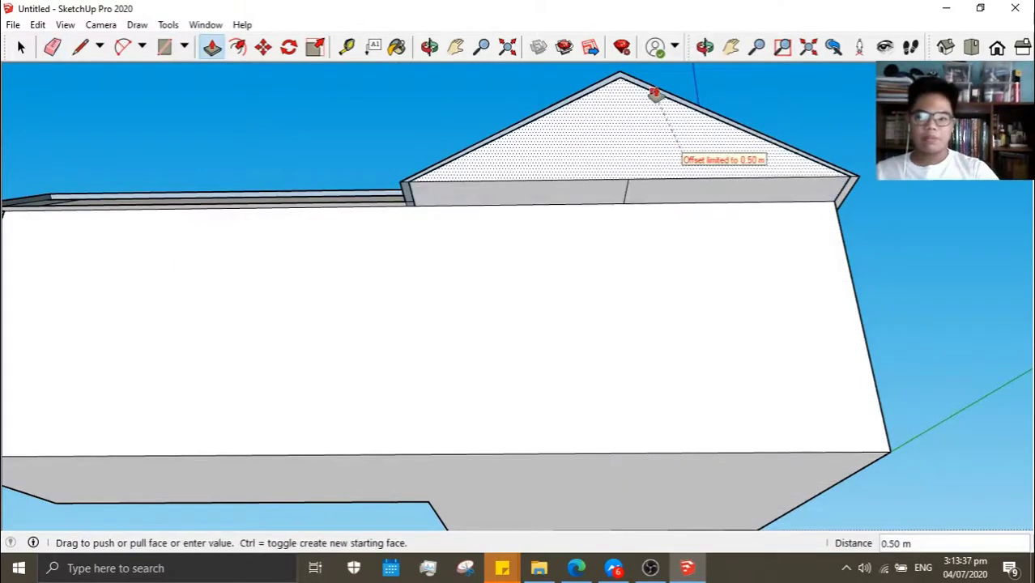
left_click_drag(655, 94, 651, 285)
left_click_drag(619, 224, 584, 228)
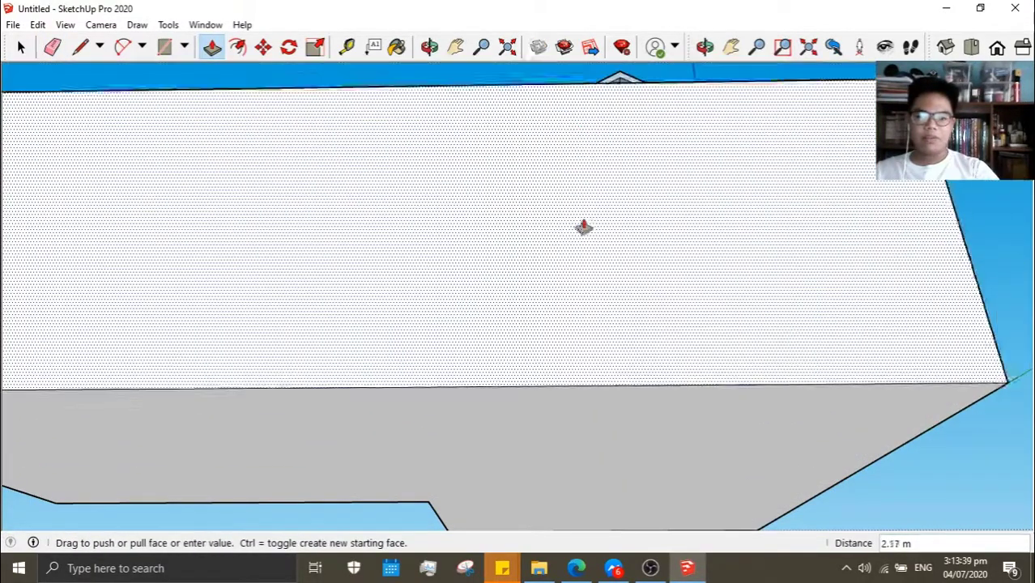
Cancel the wall pull, erase the wall-top edge, then undo that erasure
key("Escape")
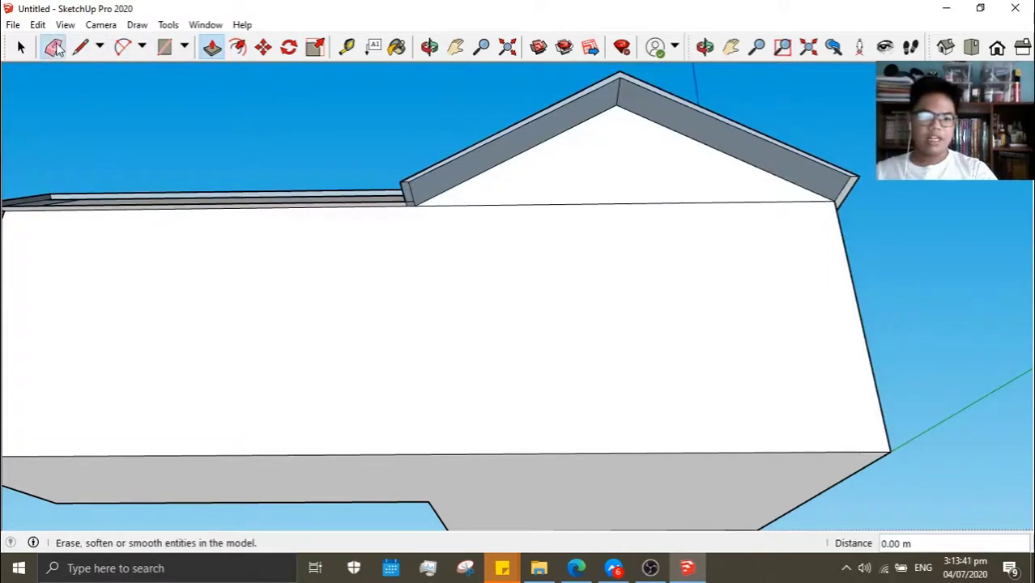
left_click(54, 47)
left_click(529, 205)
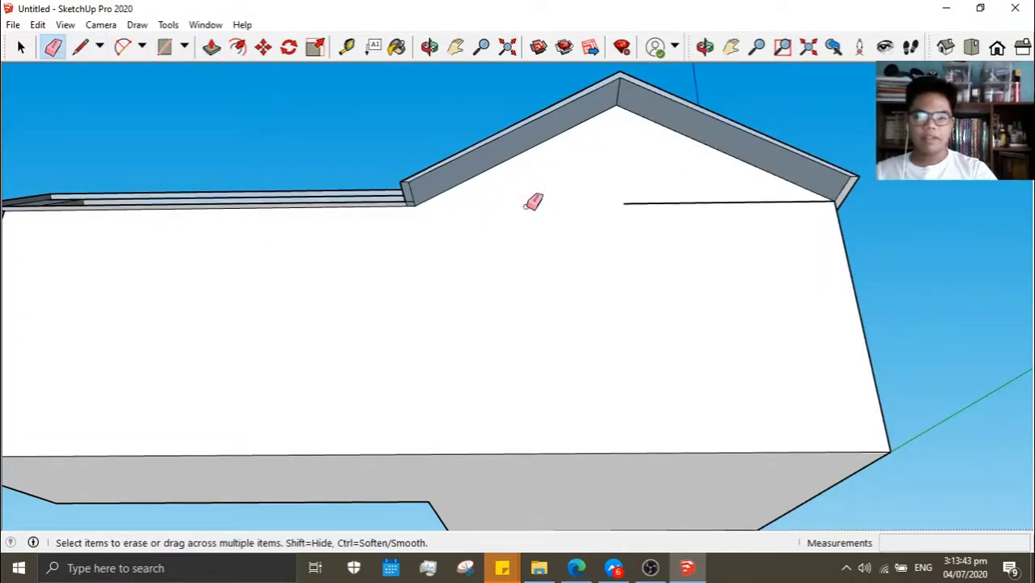
key("ctrl+z")
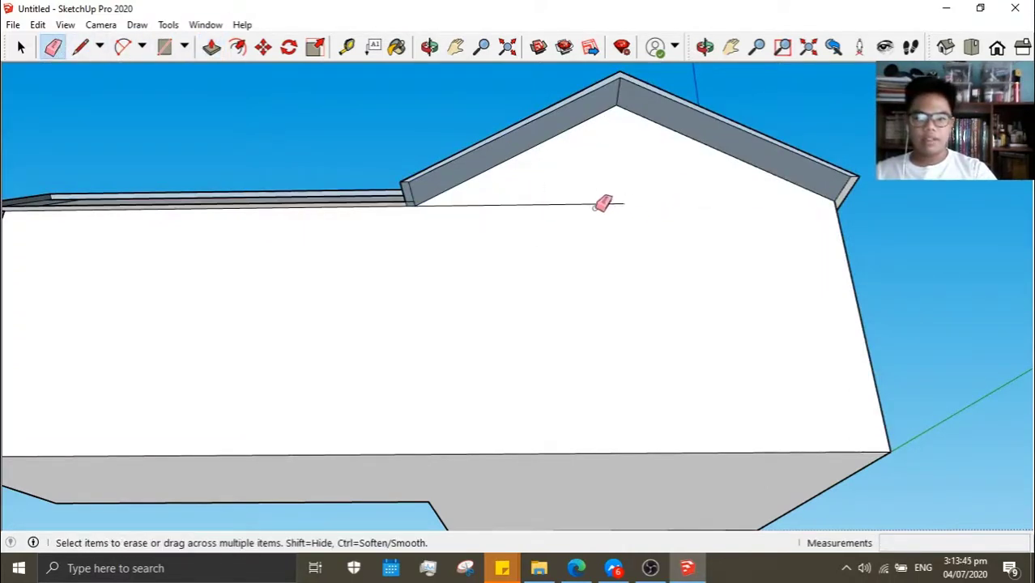
Undo two earlier edits so the doubled line along the gable base returns
middle_click_drag(612, 240, 742, 398)
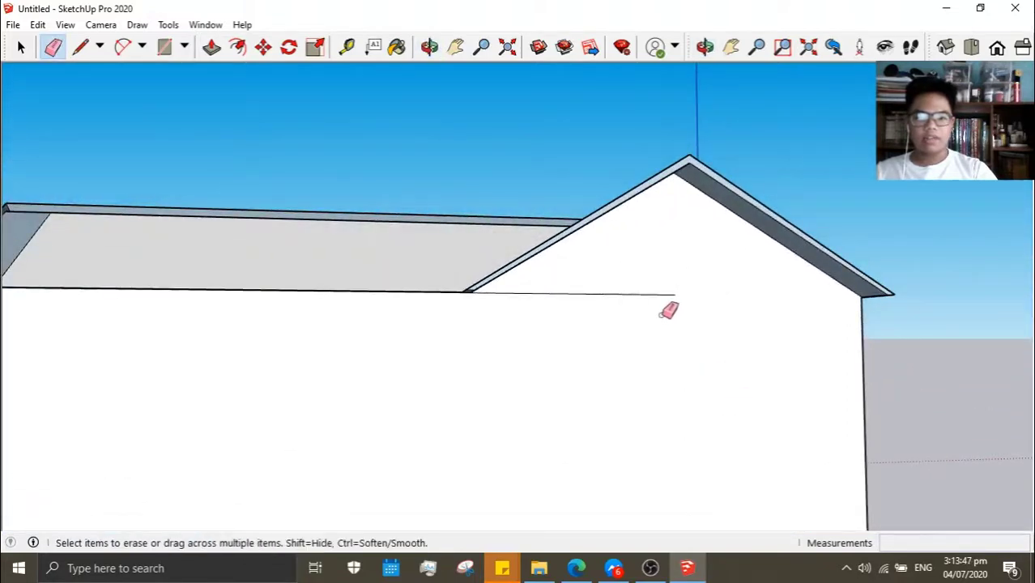
key("ctrl+z")
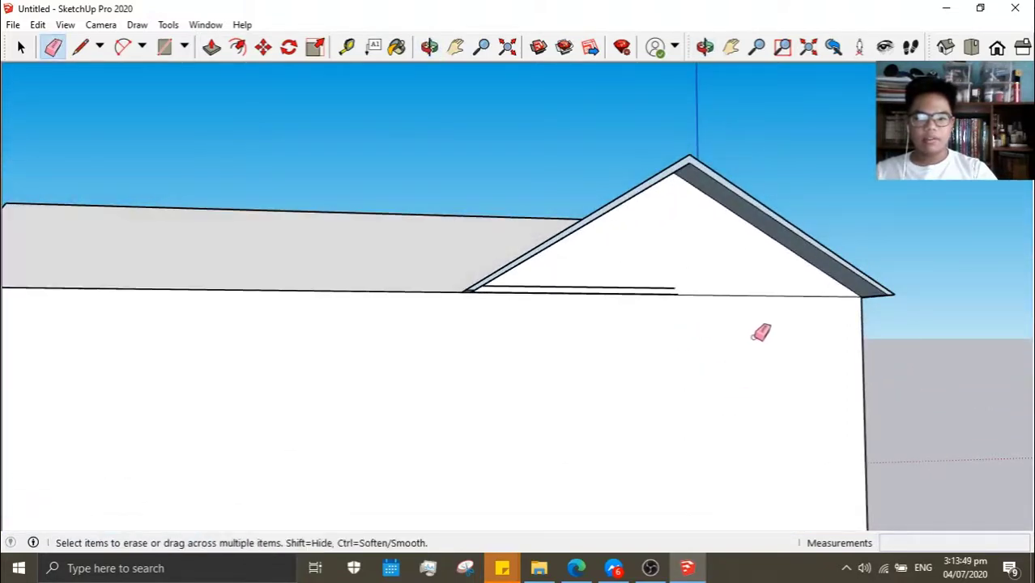
scroll(657, 287, "up", 3)
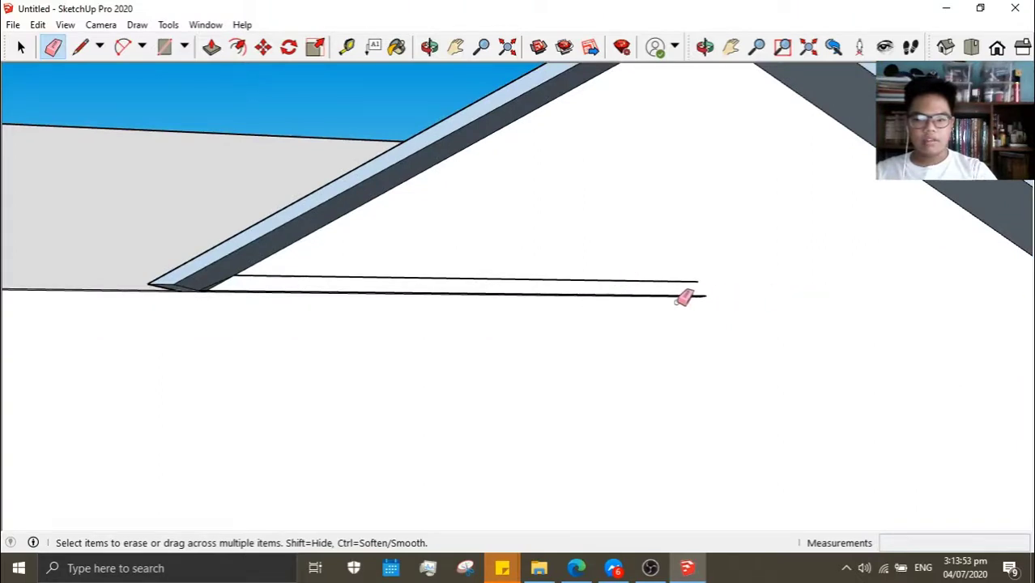
middle_click_drag(697, 290, 521, 399)
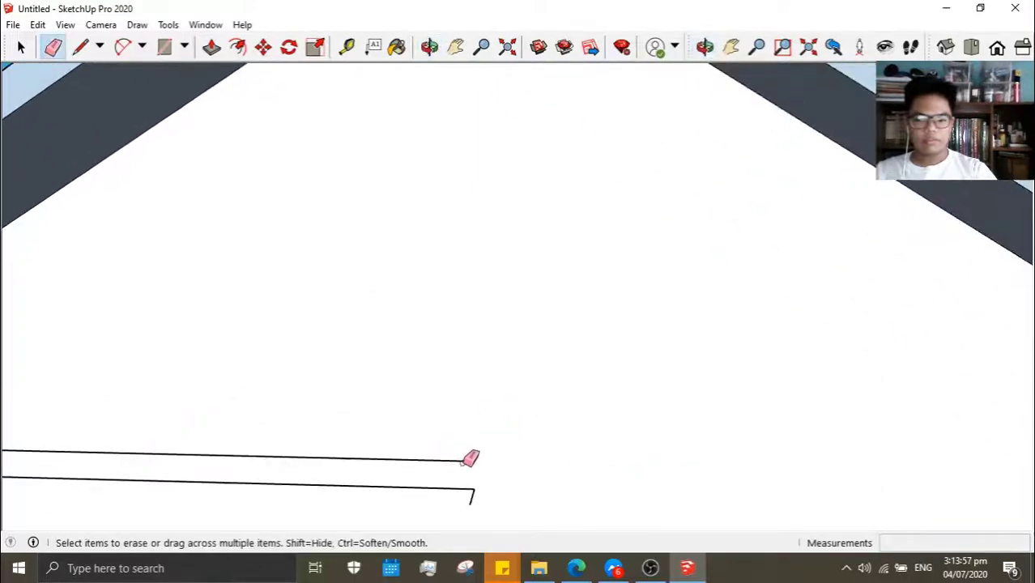
middle_click_drag(468, 456, 693, 275)
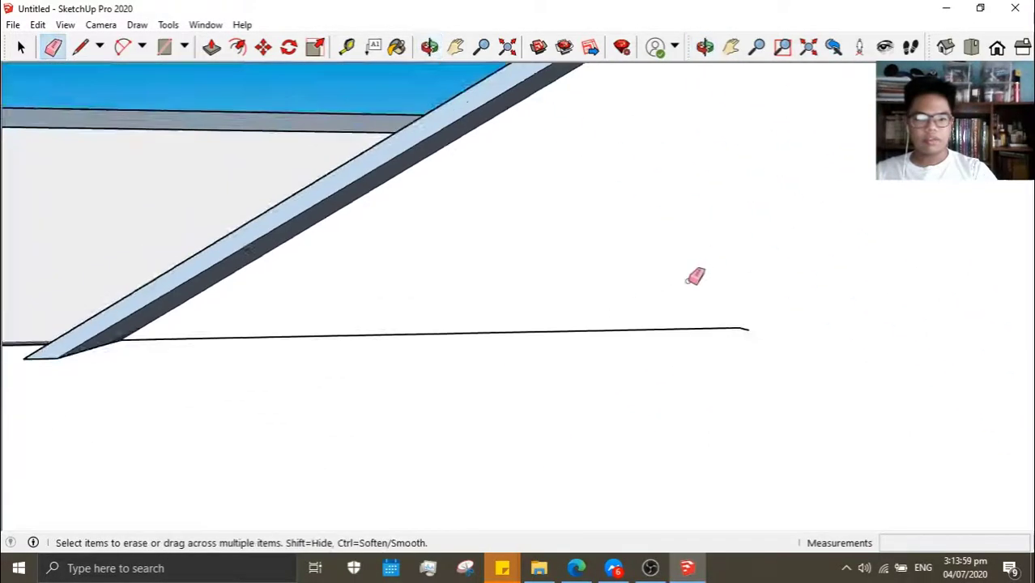
key("ctrl+z")
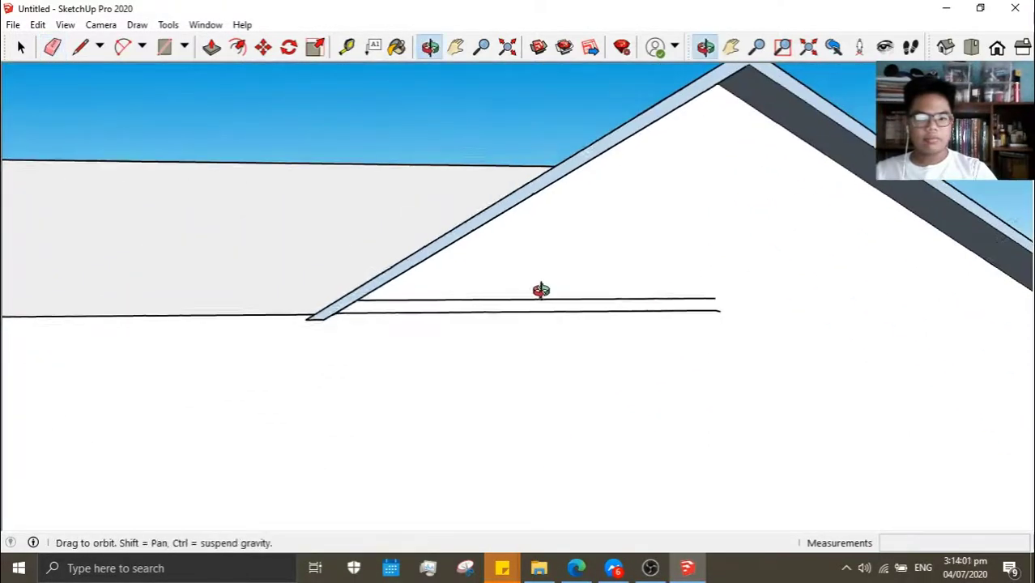
middle_click_drag(593, 293, 416, 291)
scroll(297, 301, "up", 2)
scroll(297, 301, "up", 2)
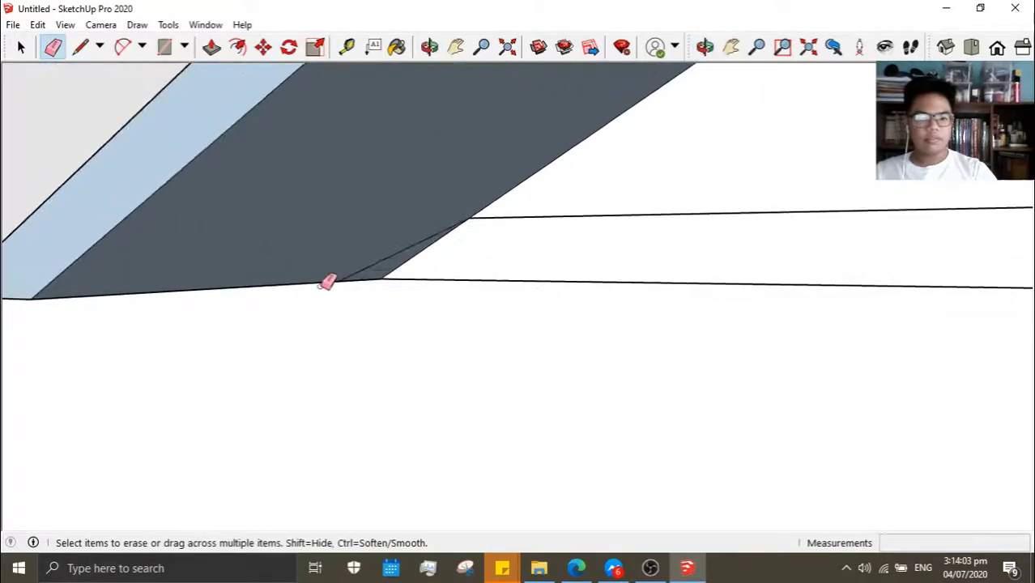
left_click(80, 47)
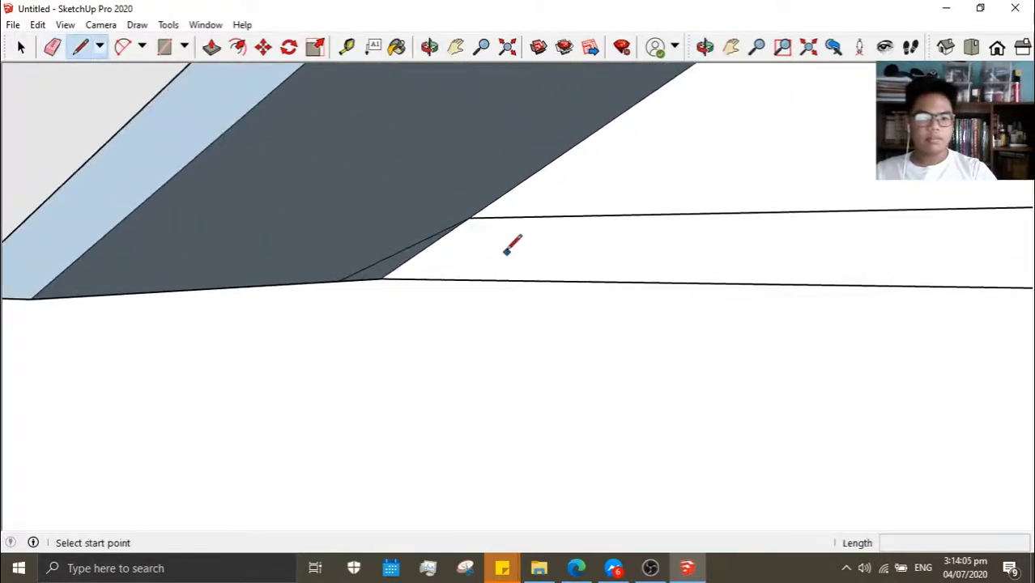
left_click(468, 217)
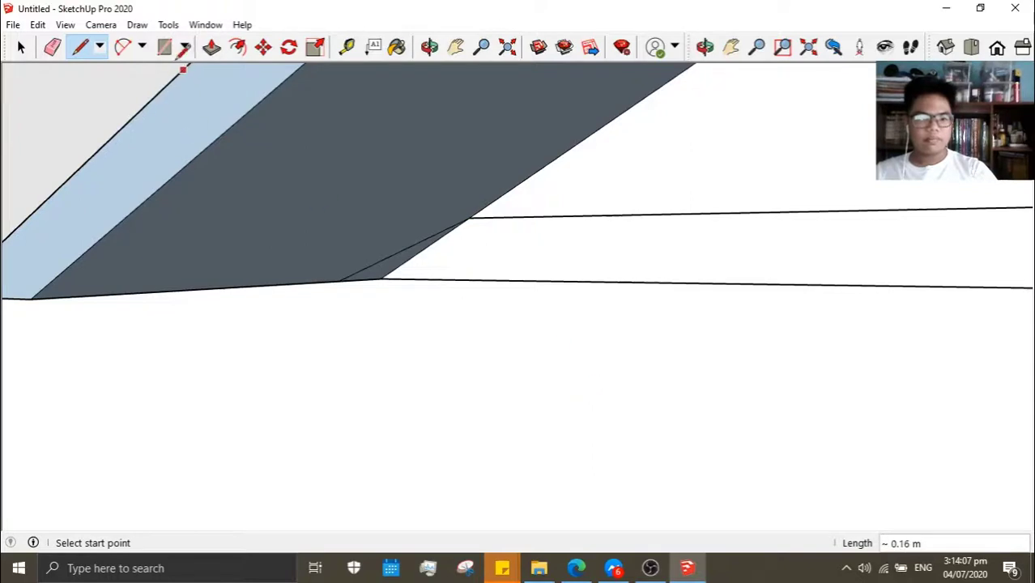
left_click(53, 47)
left_click(667, 211)
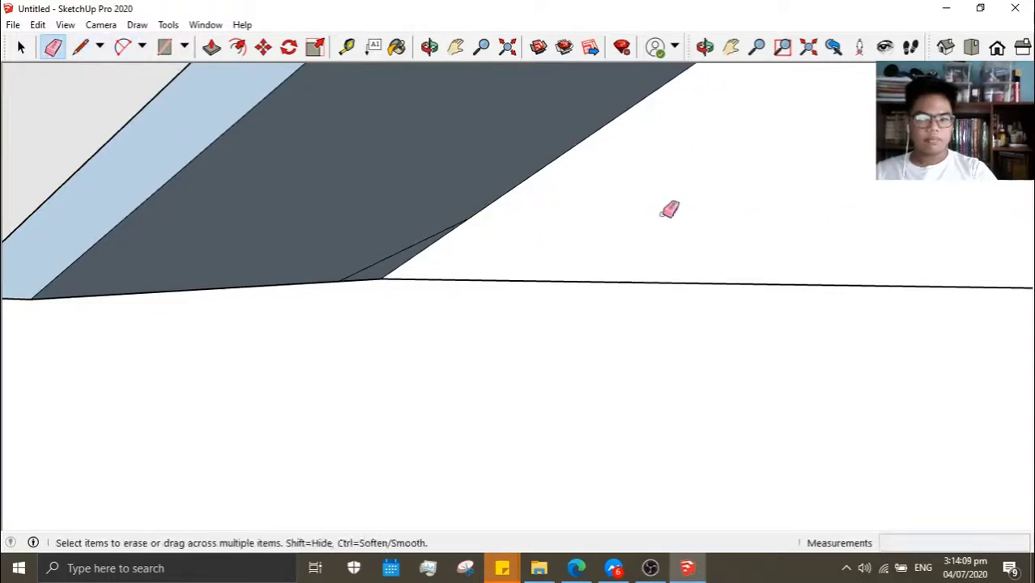
mouse_move(670, 208)
middle_mouse_down()
mouse_move(693, 214)
mouse_move(611, 241)
mouse_move(633, 240)
middle_mouse_up()
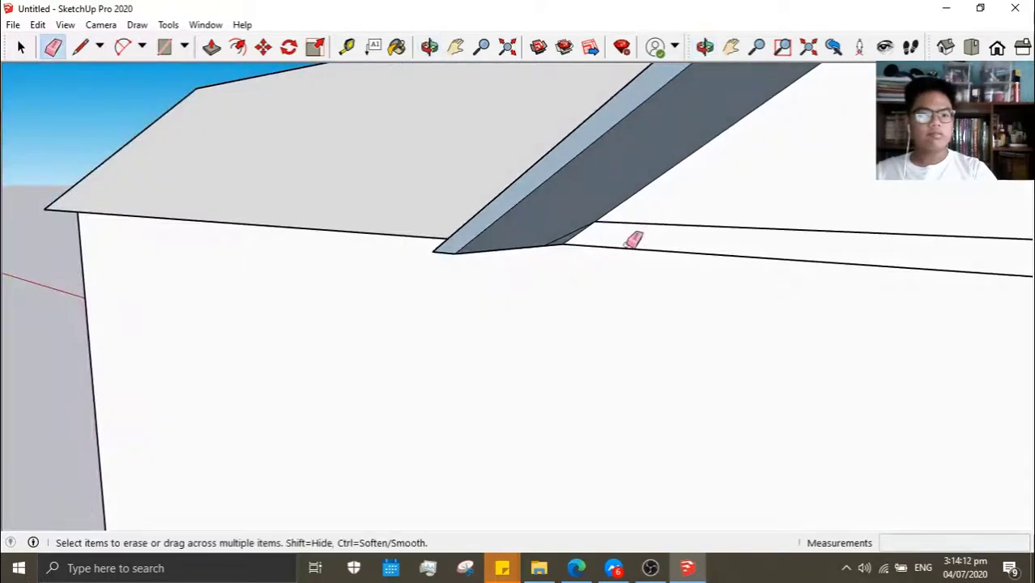
left_click(640, 250)
mouse_move(818, 393)
middle_mouse_down()
mouse_move(878, 388)
mouse_move(521, 342)
mouse_move(909, 288)
middle_mouse_up()
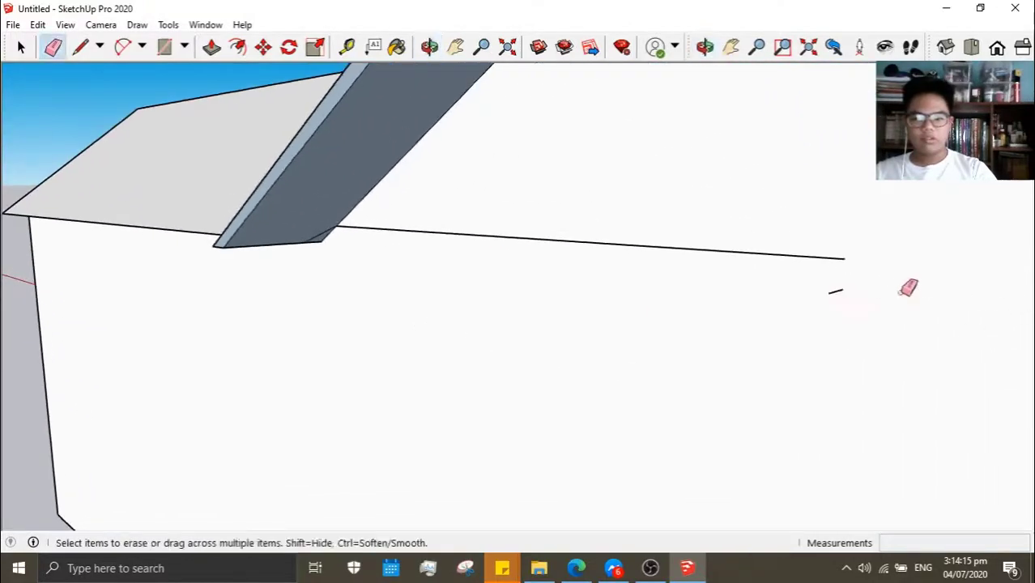
scroll(729, 350, "down", 1)
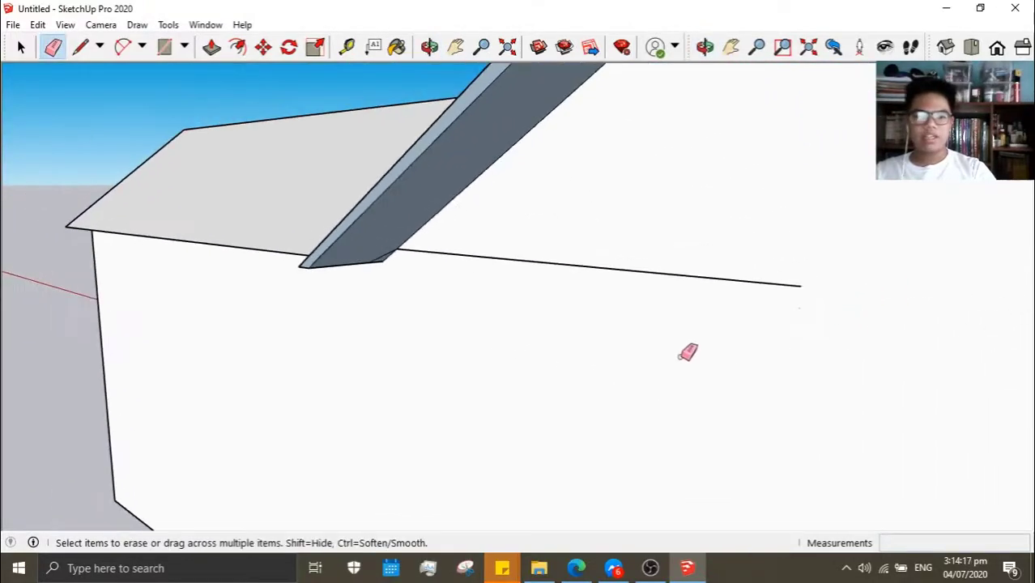
scroll(398, 233, "up", 2)
scroll(369, 288, "up", 2)
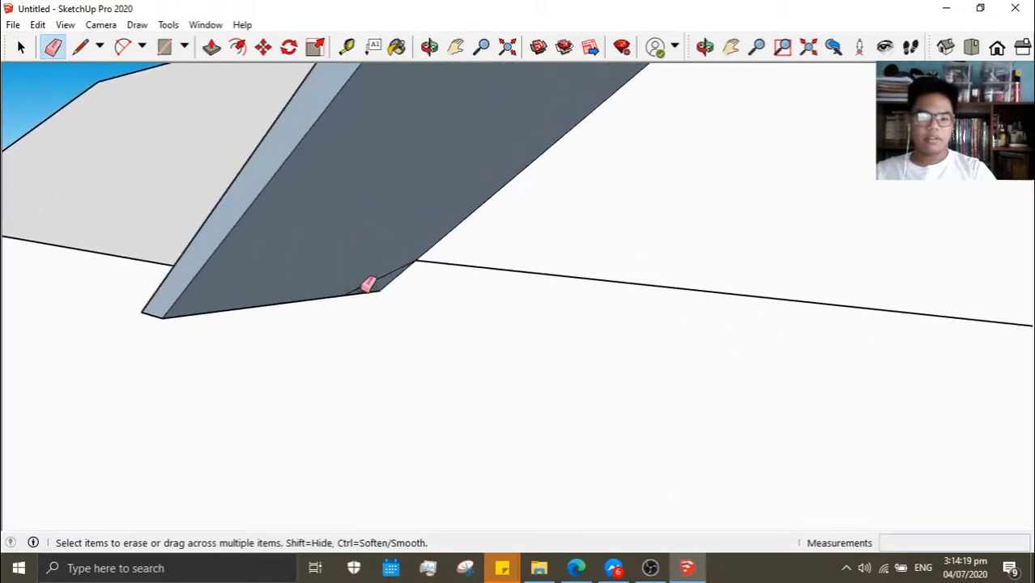
scroll(371, 288, "down", 2)
mouse_move(388, 299)
middle_mouse_down()
mouse_move(424, 335)
mouse_move(577, 335)
mouse_move(745, 366)
middle_mouse_up()
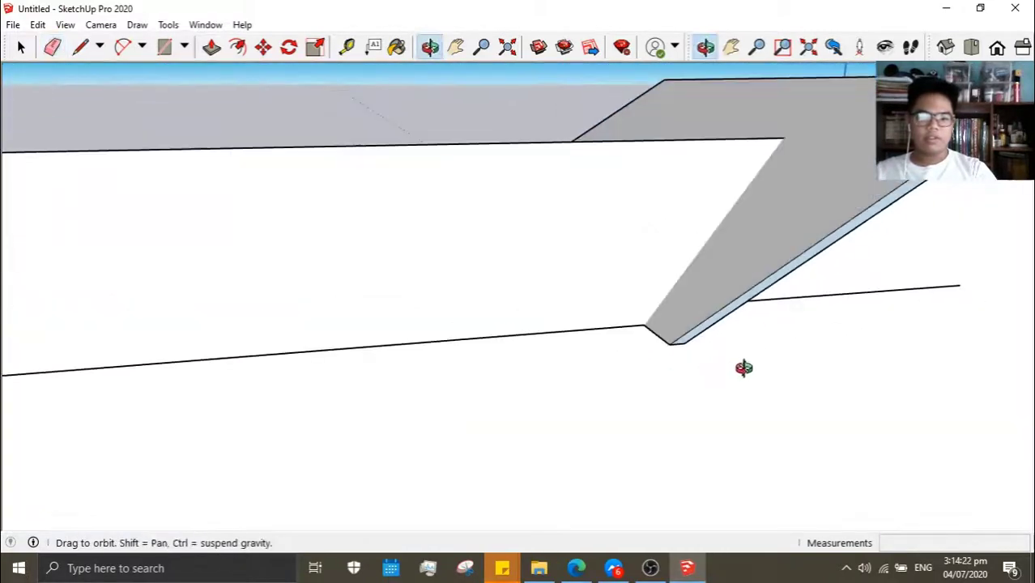
left_click(81, 48)
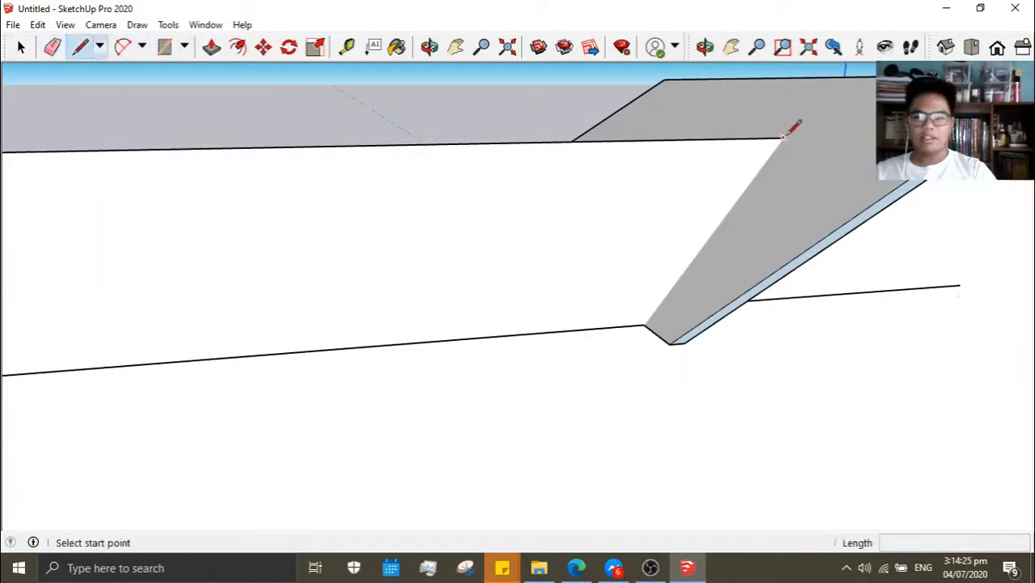
left_click(782, 137)
mouse_move(745, 368)
middle_mouse_down()
mouse_move(589, 362)
mouse_move(843, 346)
middle_mouse_up()
left_click(57, 49)
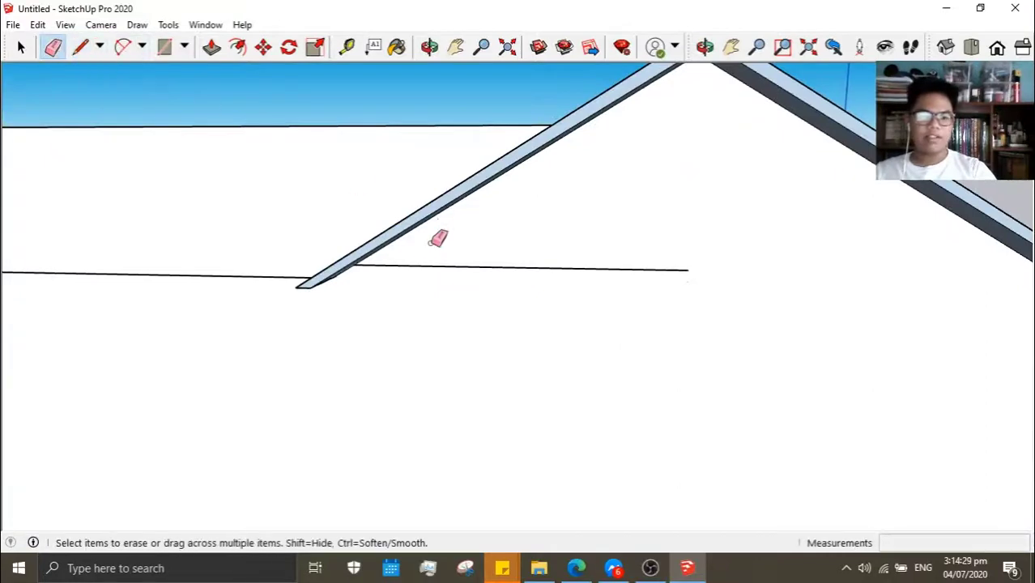
mouse_move(527, 315)
middle_mouse_down()
mouse_move(547, 347)
mouse_move(247, 239)
middle_mouse_up()
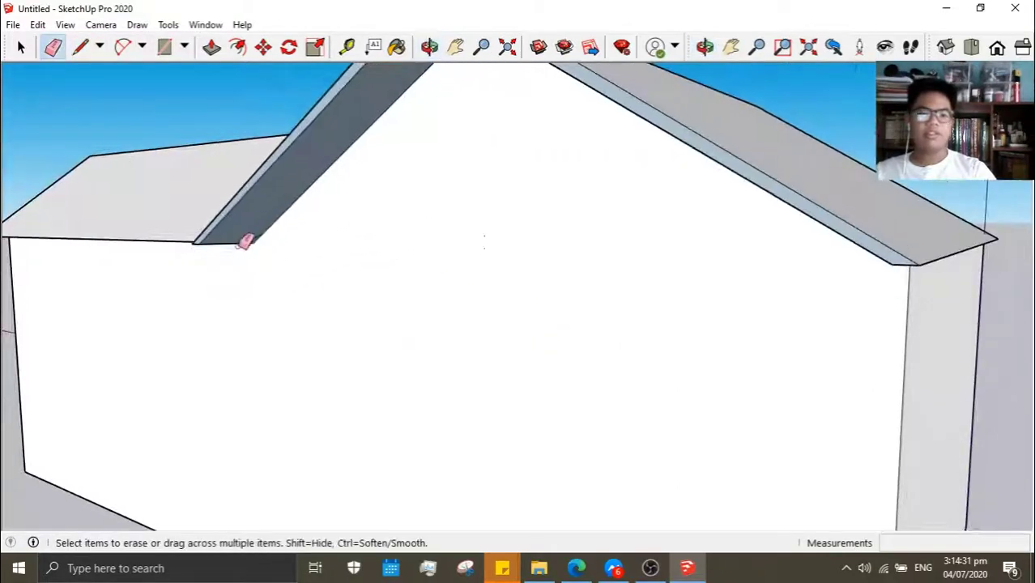
scroll(248, 238, "up", 2)
scroll(276, 243, "down", 3)
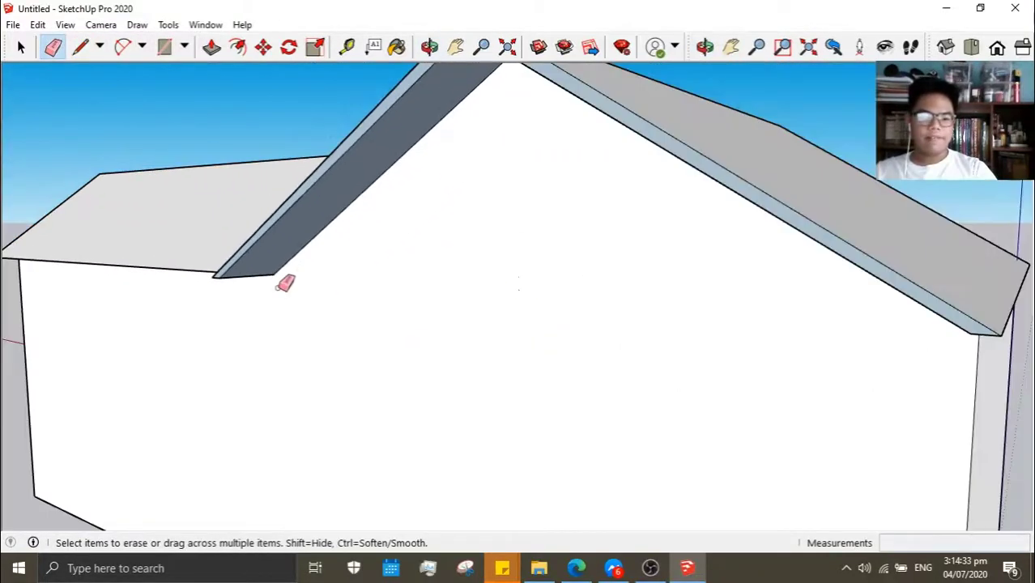
mouse_move(284, 282)
middle_mouse_down()
mouse_move(509, 275)
mouse_move(578, 307)
middle_mouse_up()
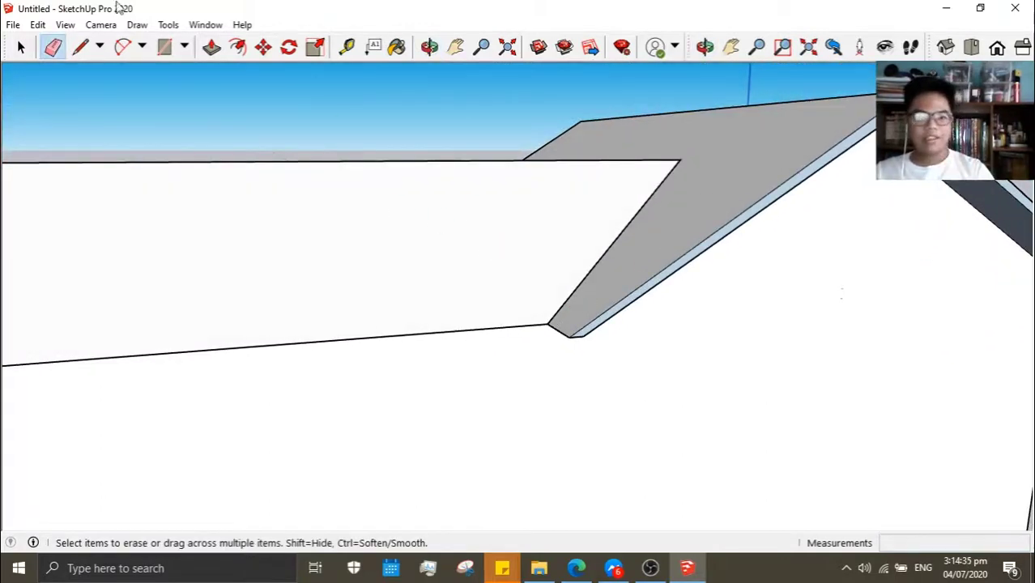
left_click(81, 47)
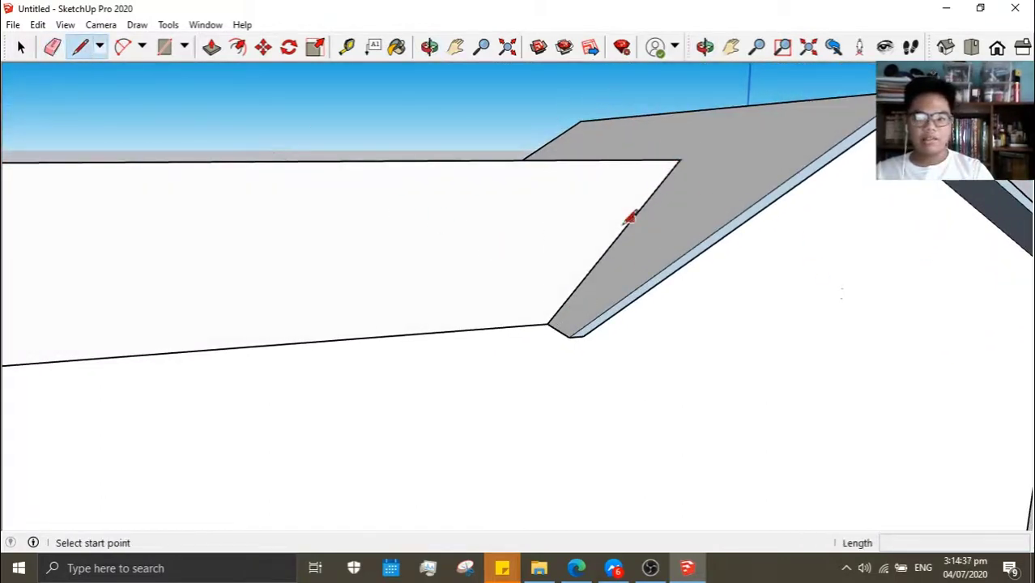
mouse_move(848, 374)
middle_mouse_down()
mouse_move(591, 321)
mouse_move(645, 196)
middle_mouse_up()
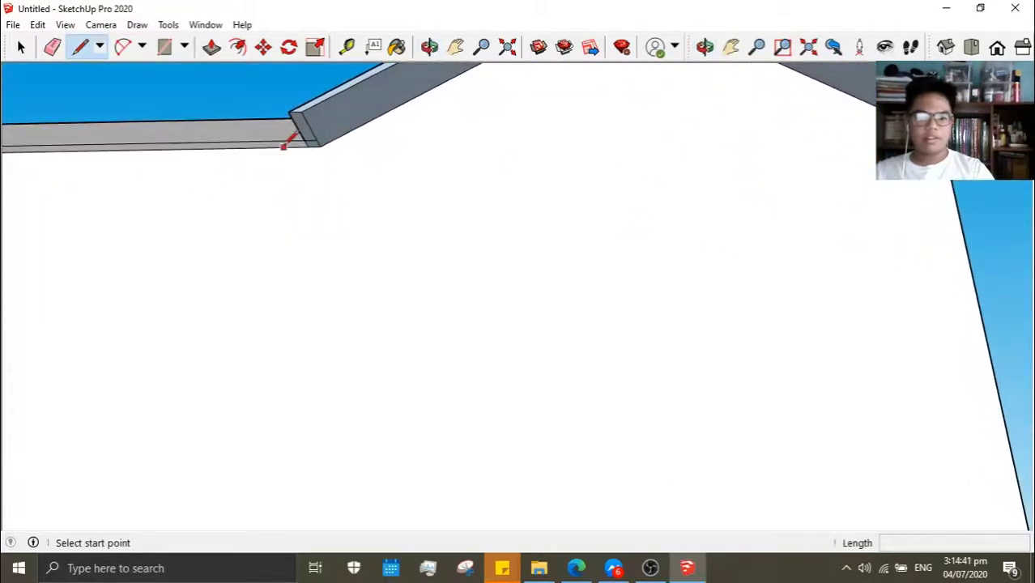
mouse_move(284, 146)
middle_mouse_down()
mouse_move(438, 328)
mouse_move(746, 411)
middle_mouse_up()
Draw a line at the roof junction corner and trial-pull the right roof face, cancelling it
middle_click_drag(516, 307, 875, 405)
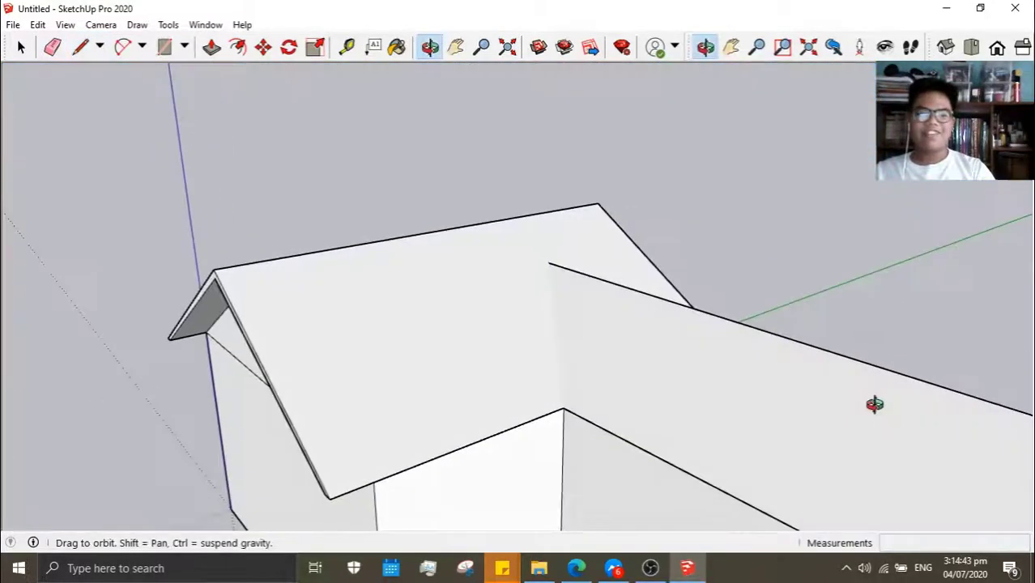
scroll(561, 310, "up", 2)
left_click(544, 239)
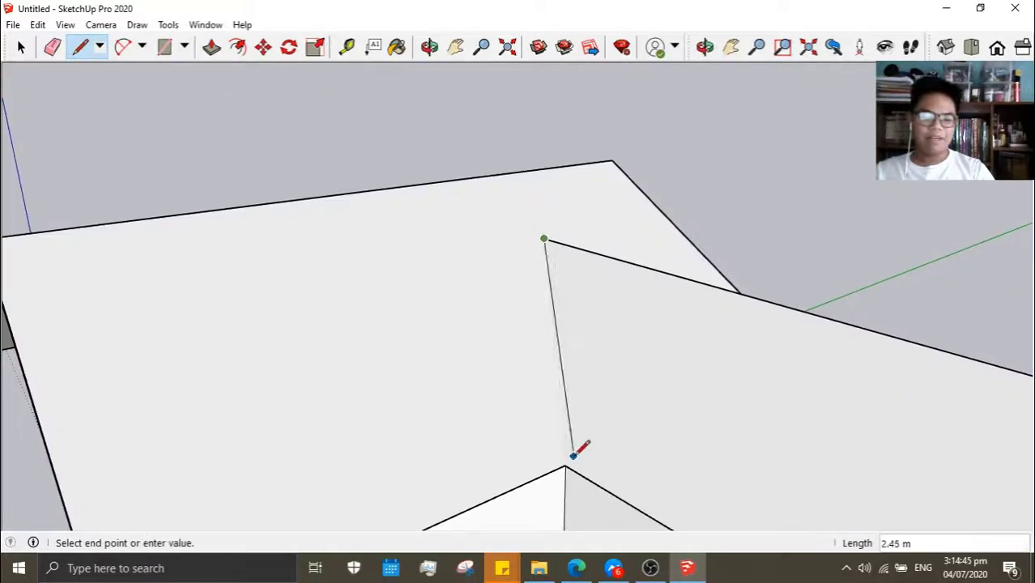
mouse_move(642, 430)
middle_mouse_down()
mouse_move(729, 343)
mouse_move(577, 319)
mouse_move(670, 354)
middle_mouse_up()
middle_click_drag(632, 422, 544, 324)
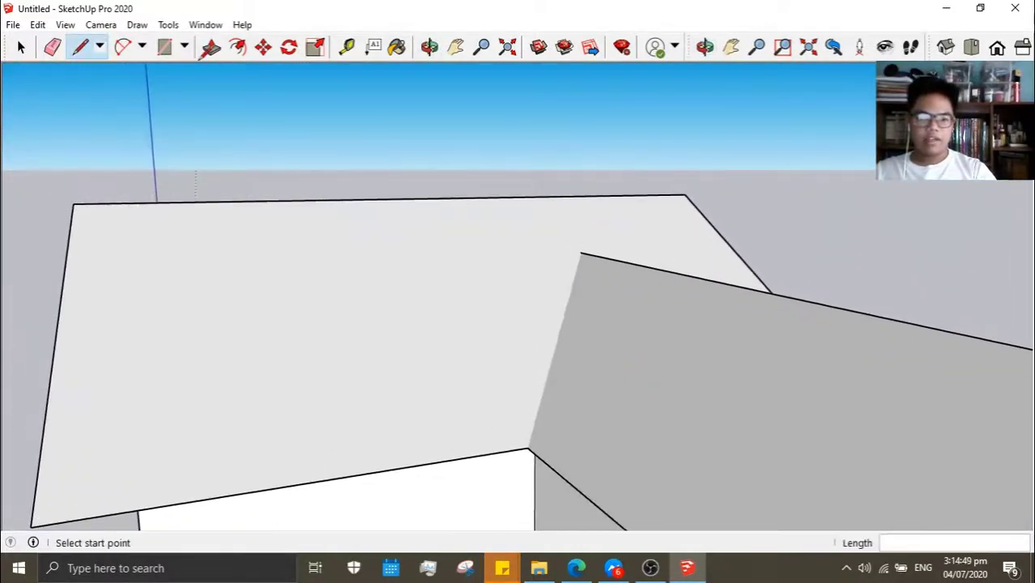
left_click(212, 47)
mouse_move(694, 405)
left_mouse_down()
mouse_move(512, 334)
mouse_move(388, 266)
mouse_move(238, 158)
mouse_move(351, 210)
left_mouse_up()
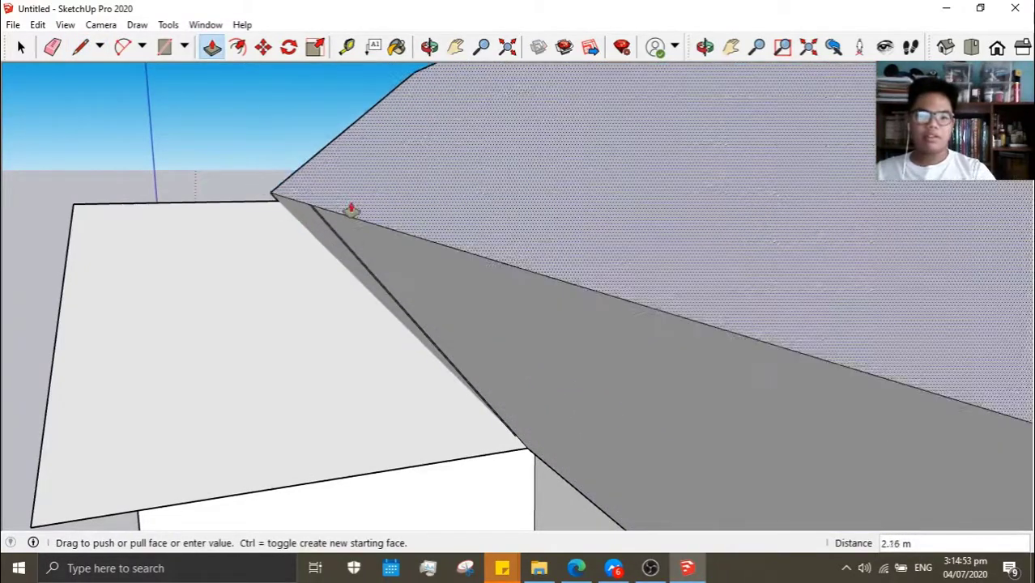
key("Escape")
Redraw the roof corner line, pull the right roof face into the wing, and undo the extra extrusion
left_click(80, 47)
left_click(581, 255)
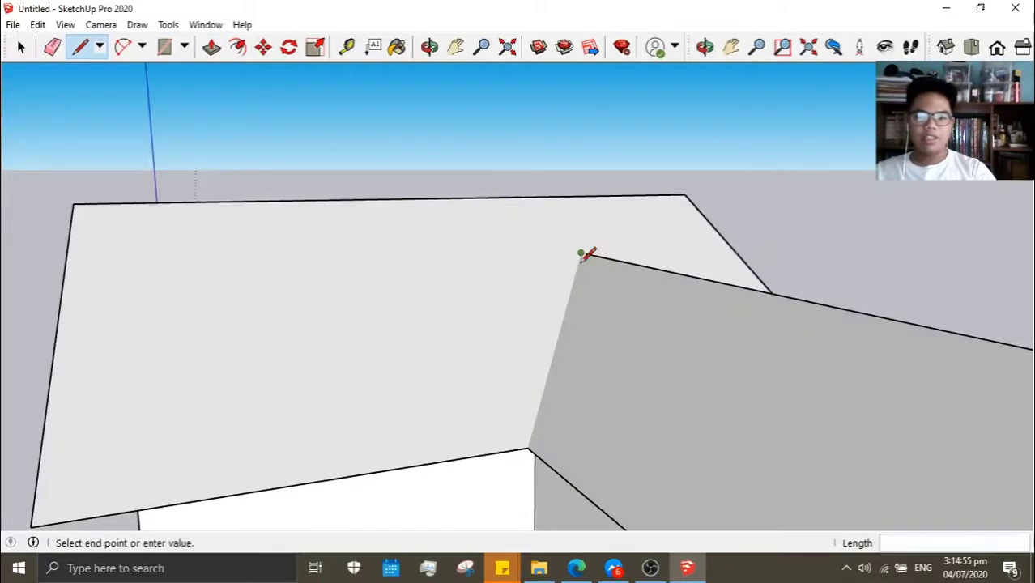
left_click(210, 47)
left_click_drag(650, 395, 447, 243)
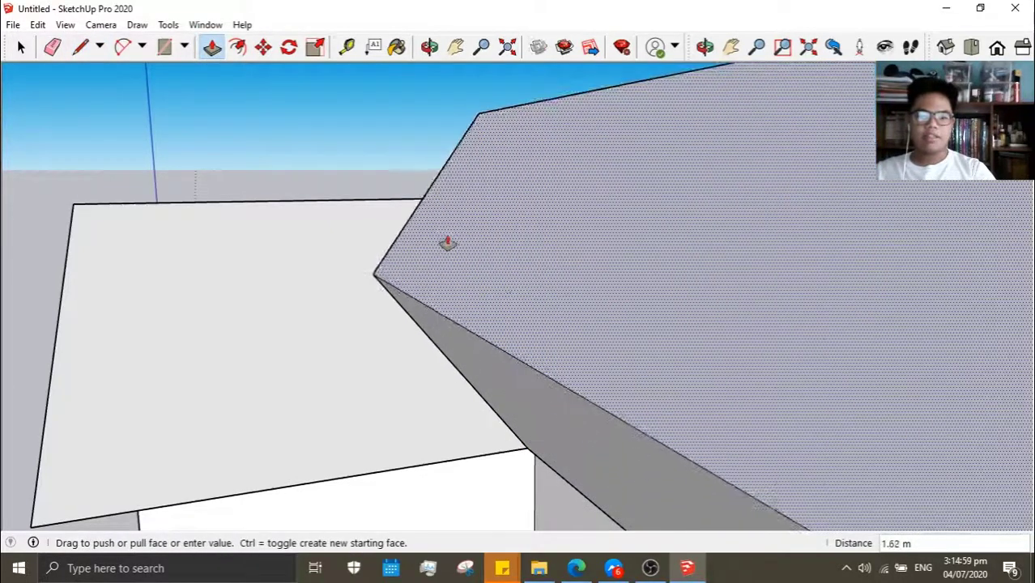
middle_click_drag(447, 243, 801, 218)
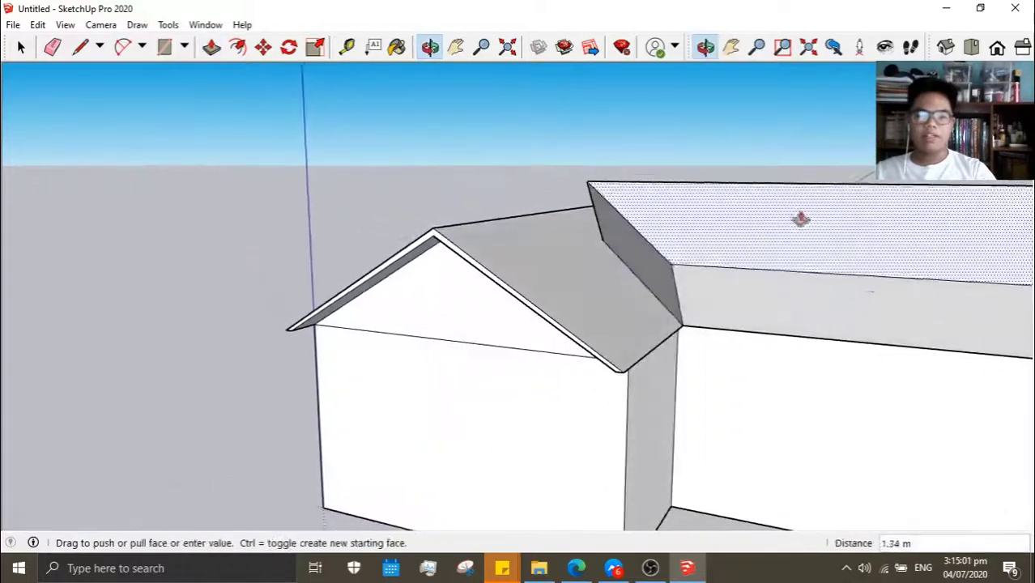
key("Escape")
scroll(624, 260, "up", 3)
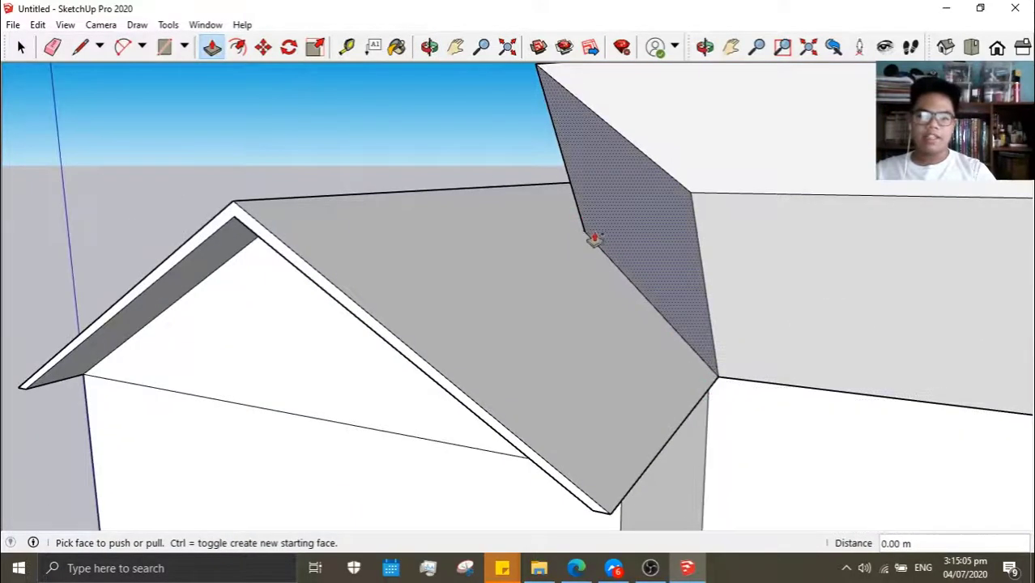
key("ctrl+z")
middle_click_drag(842, 377, 751, 341)
scroll(608, 367, "up", 3)
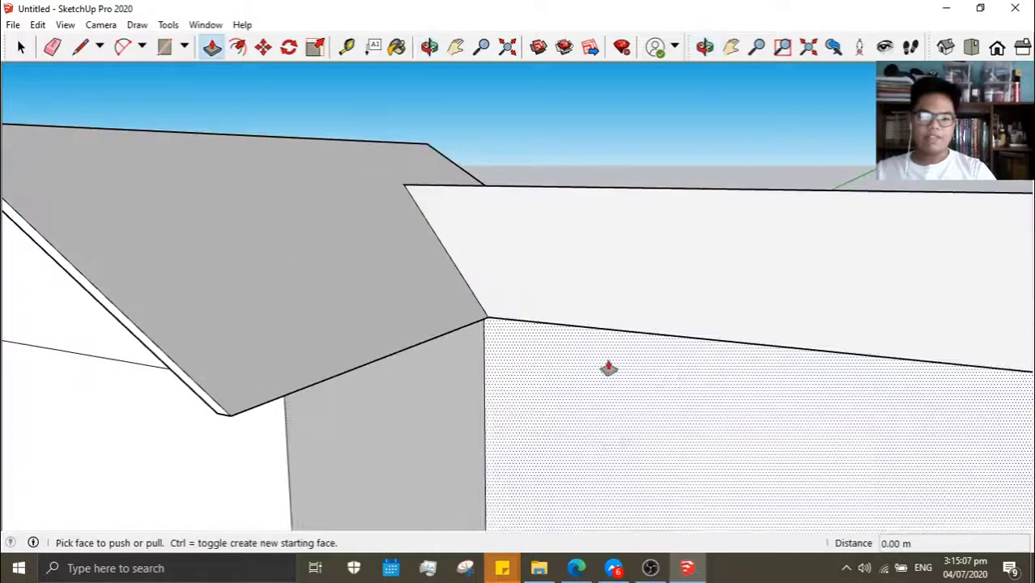
scroll(665, 331, "up", 3)
Erase the stray horizontal edge on the wall below the roof, merging its faces
left_click(52, 46)
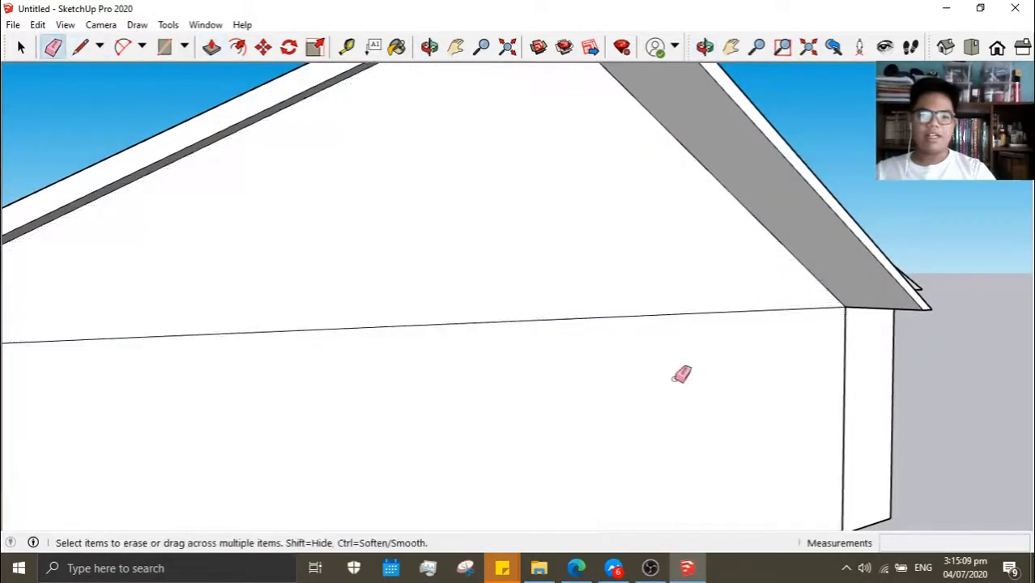
left_click(684, 316)
scroll(685, 317, "down", 5)
mouse_move(684, 317)
middle_mouse_down()
mouse_move(779, 337)
mouse_move(476, 204)
middle_mouse_up()
middle_click_drag(554, 220, 573, 224)
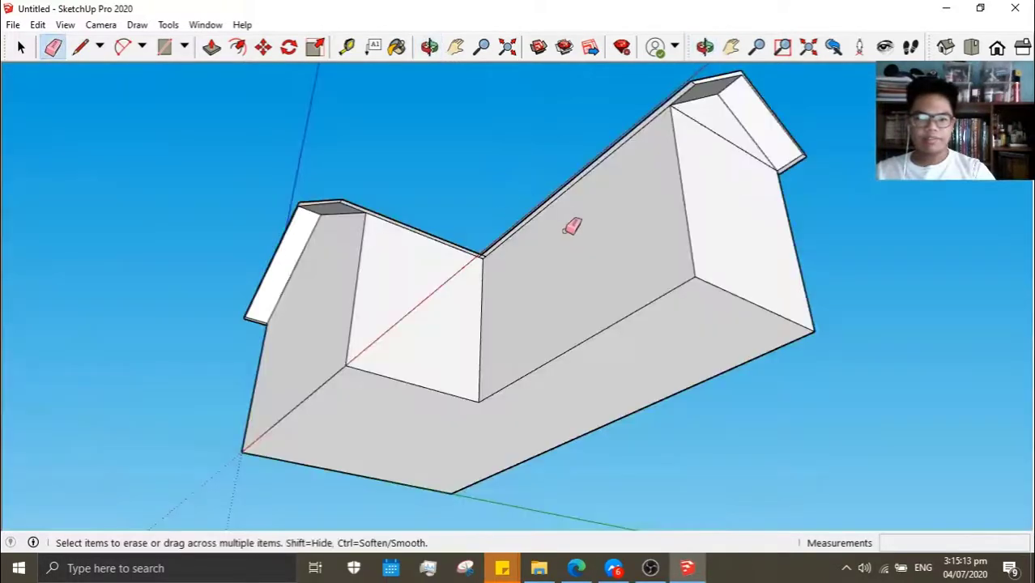
scroll(573, 225, "up", 3)
scroll(509, 224, "up", 3)
scroll(469, 250, "up", 2)
scroll(472, 261, "up", 1)
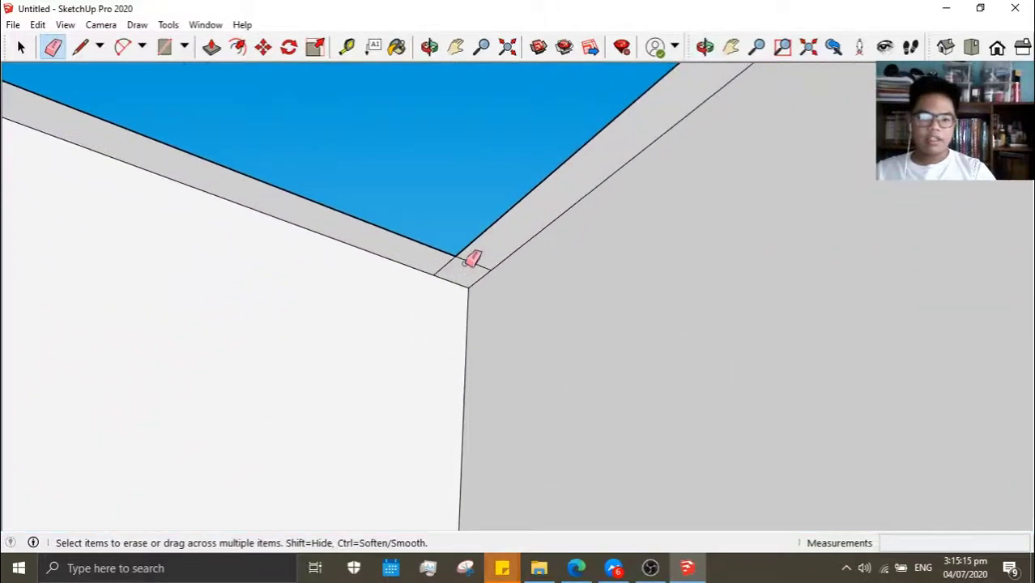
scroll(487, 264, "down", 2)
scroll(608, 262, "down", 5)
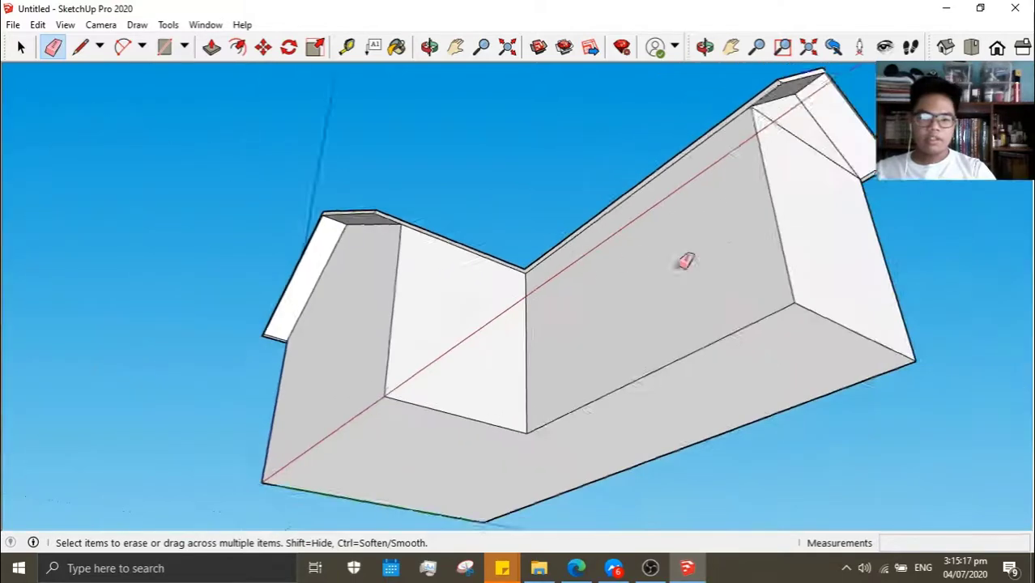
Orbit and zoom around the house to check the roof-edge corners
mouse_move(684, 259)
middle_mouse_down()
mouse_move(656, 255)
mouse_move(636, 120)
middle_mouse_up()
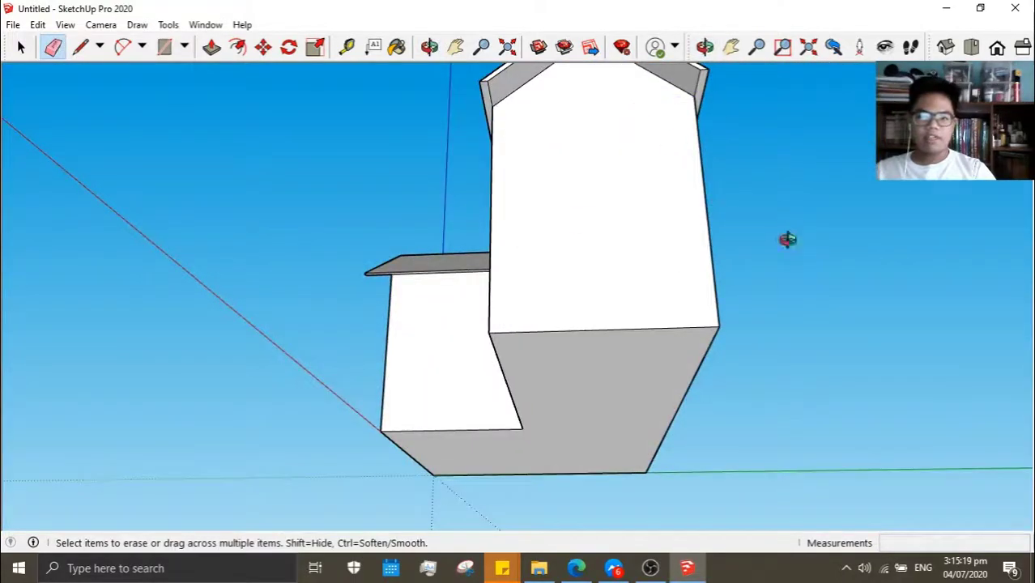
mouse_move(787, 239)
middle_mouse_down()
mouse_move(434, 249)
mouse_move(485, 139)
middle_mouse_up()
scroll(545, 152, "up", 4)
scroll(564, 142, "up", 3)
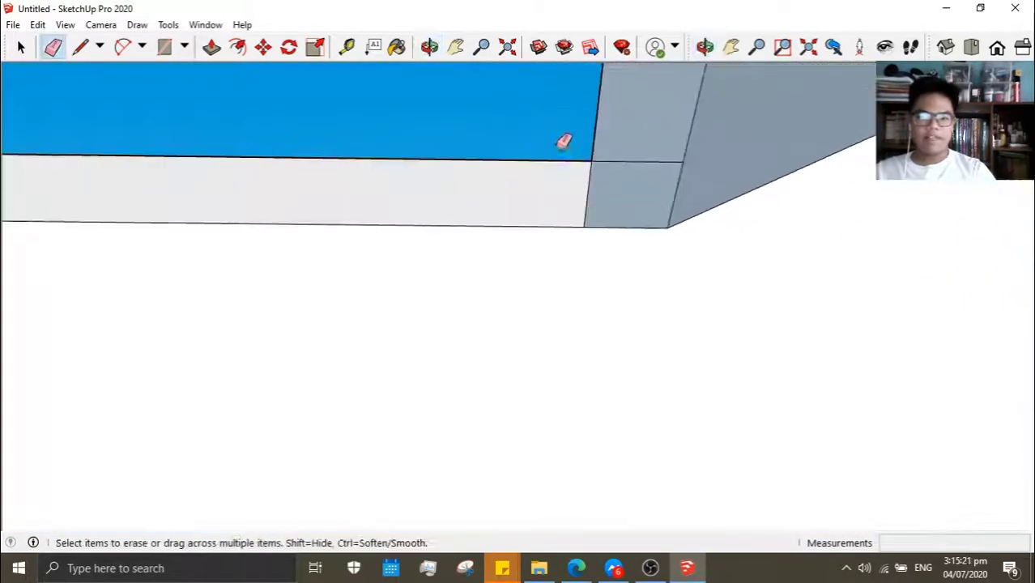
scroll(597, 197, "down", 1)
scroll(592, 207, "down", 1)
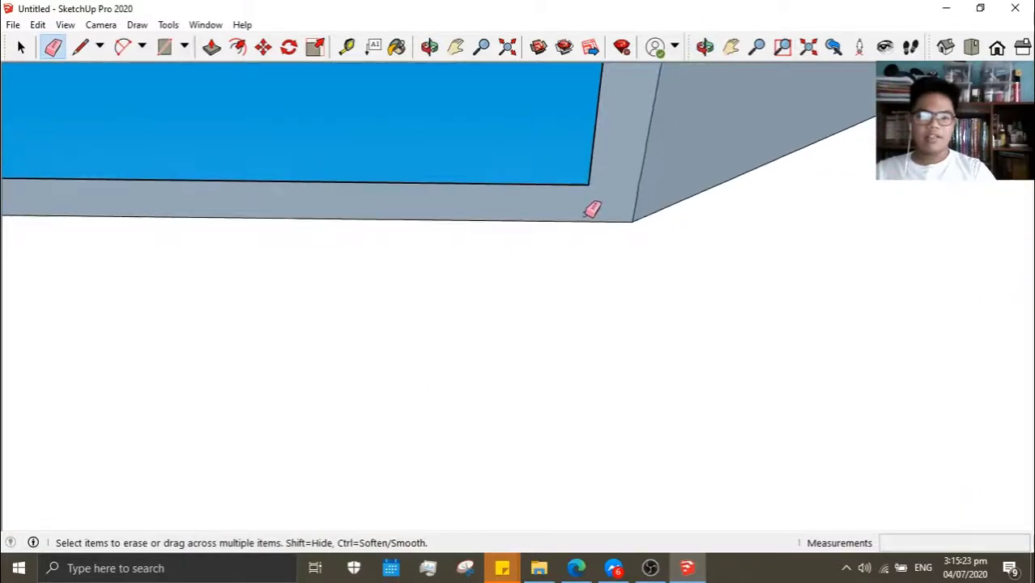
scroll(591, 209, "down", 2)
scroll(591, 208, "down", 3)
mouse_move(491, 228)
middle_mouse_down()
mouse_move(855, 317)
mouse_move(970, 370)
mouse_move(615, 365)
mouse_move(630, 378)
mouse_move(531, 249)
mouse_move(534, 268)
middle_mouse_up()
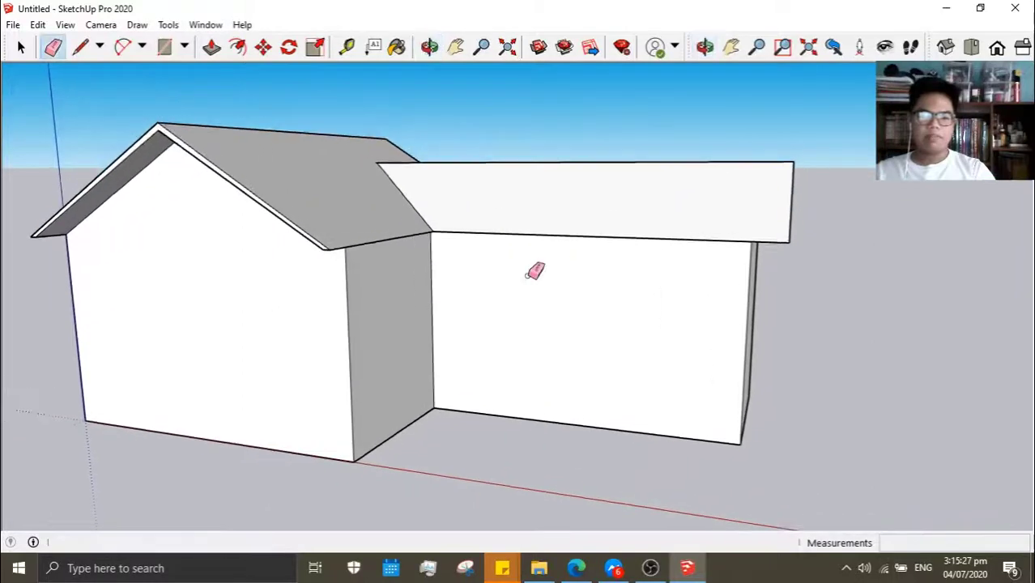
scroll(453, 296, "up", 2)
scroll(460, 291, "down", 2)
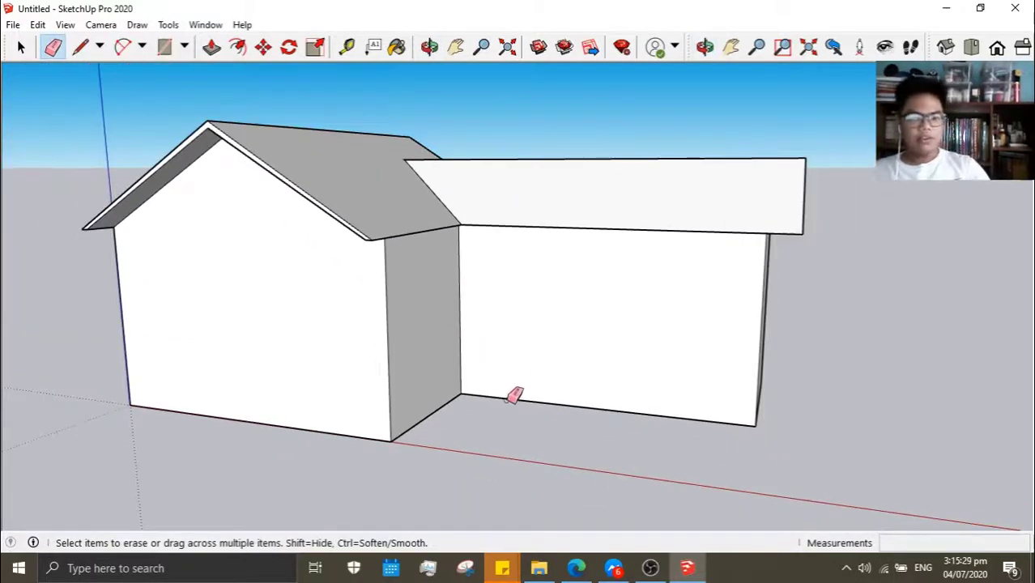
middle_click_drag(515, 395, 310, 384)
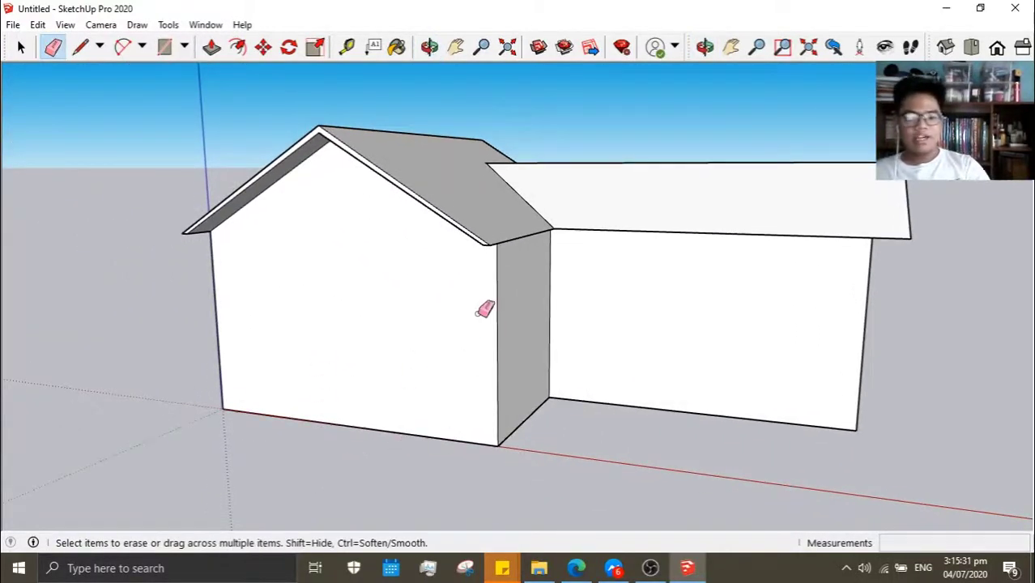